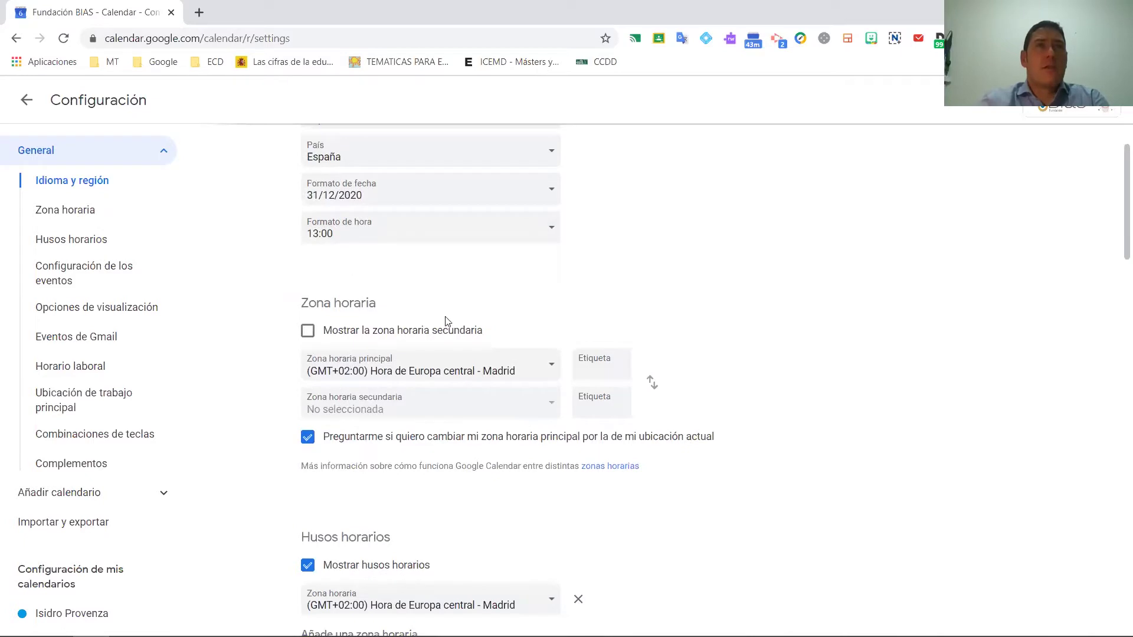
Show a secondary time zone set to (GMT-07:00) Hora del Pacífico - Los Ángeles and return to the calendar's week view
{"action": "scroll", "coordinate": [490, 321], "scroll_direction": "down", "scroll_amount": 1}
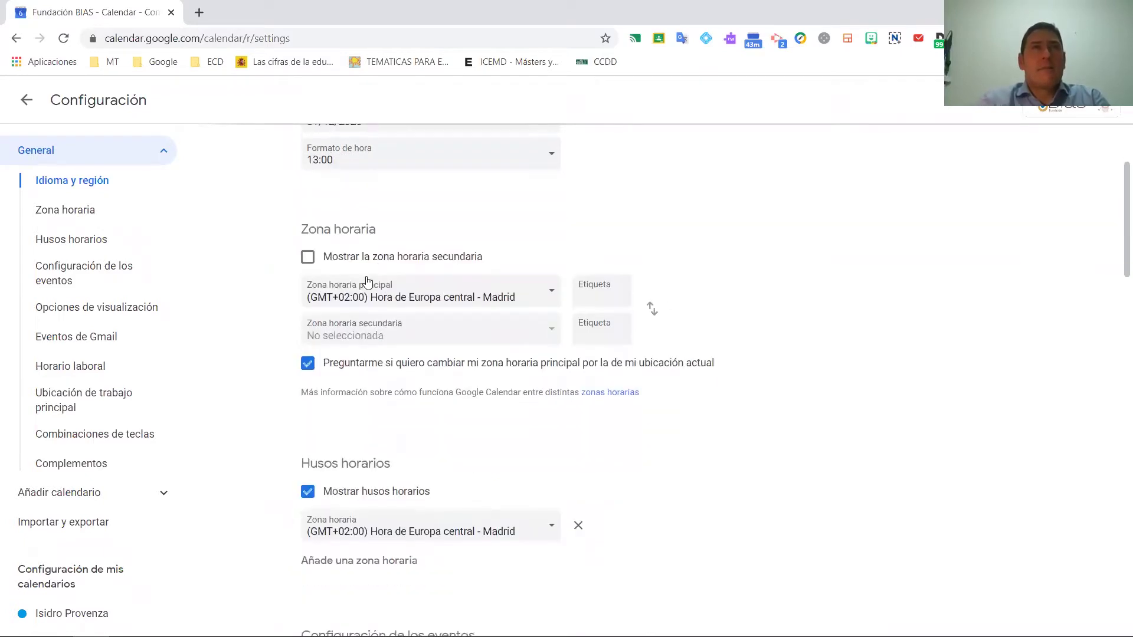
{"action": "left_click", "coordinate": [308, 260]}
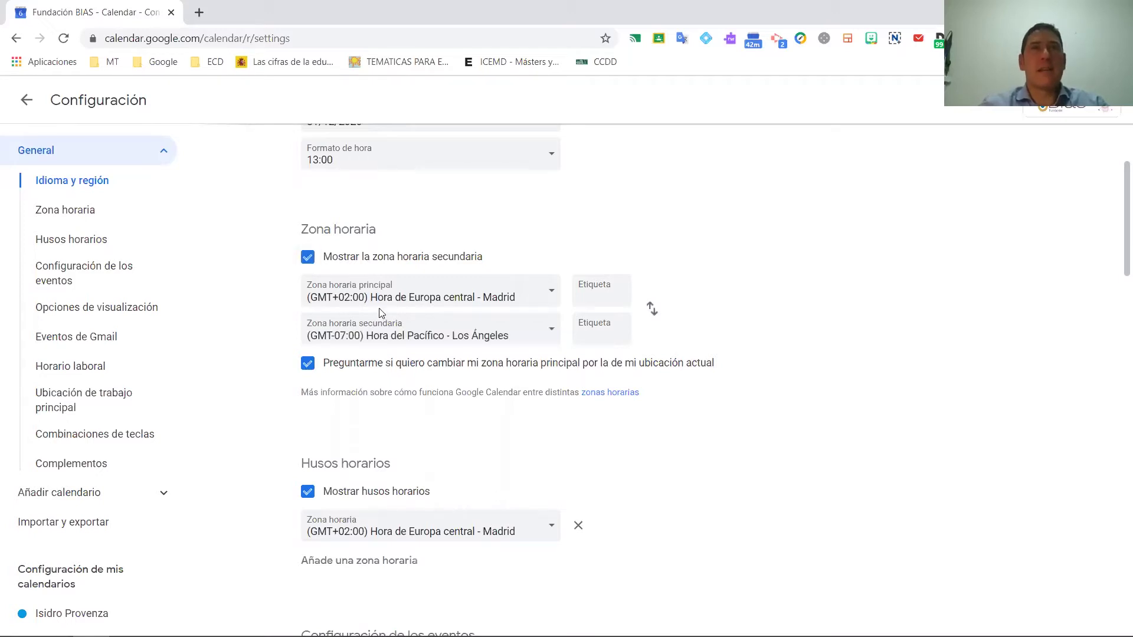
{"action": "left_click", "coordinate": [555, 336]}
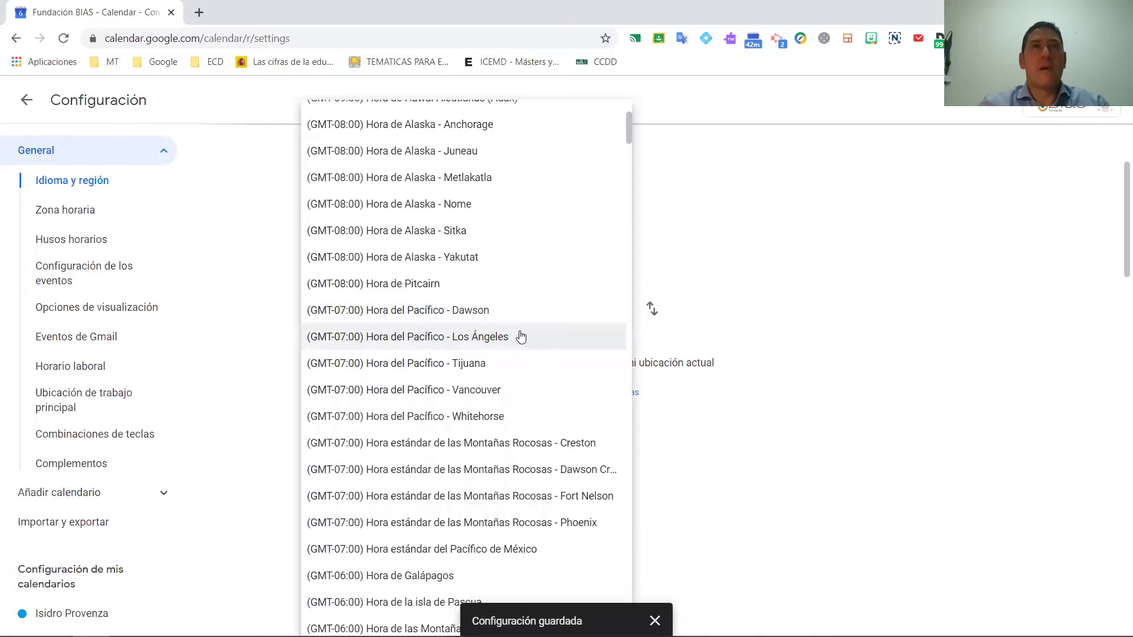
{"action": "left_click", "coordinate": [448, 340]}
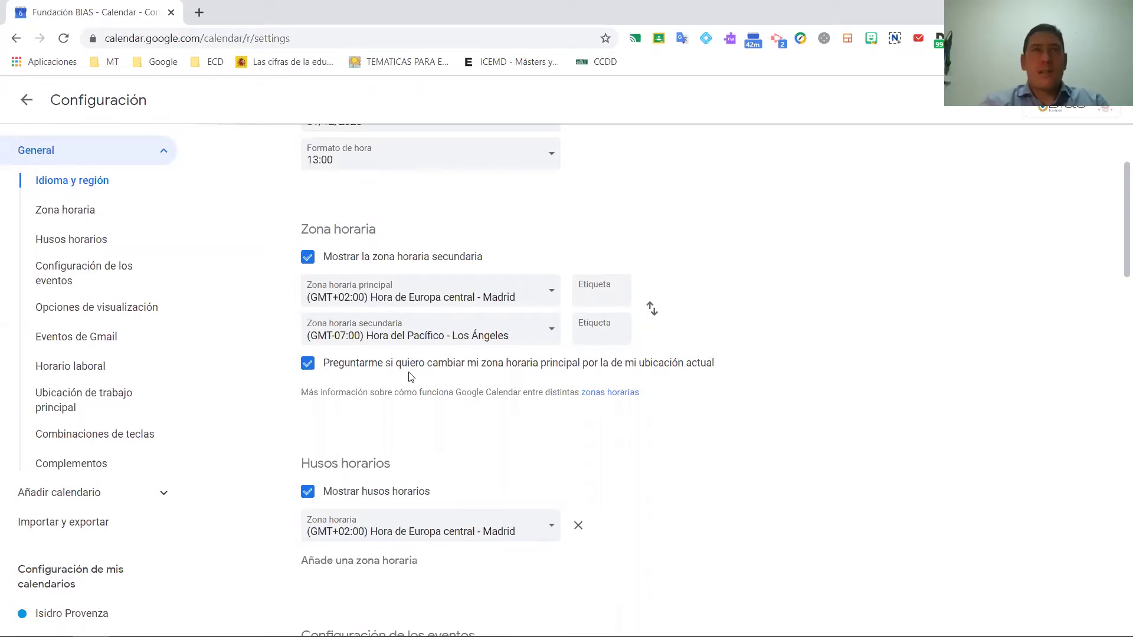
{"action": "left_click", "coordinate": [27, 100]}
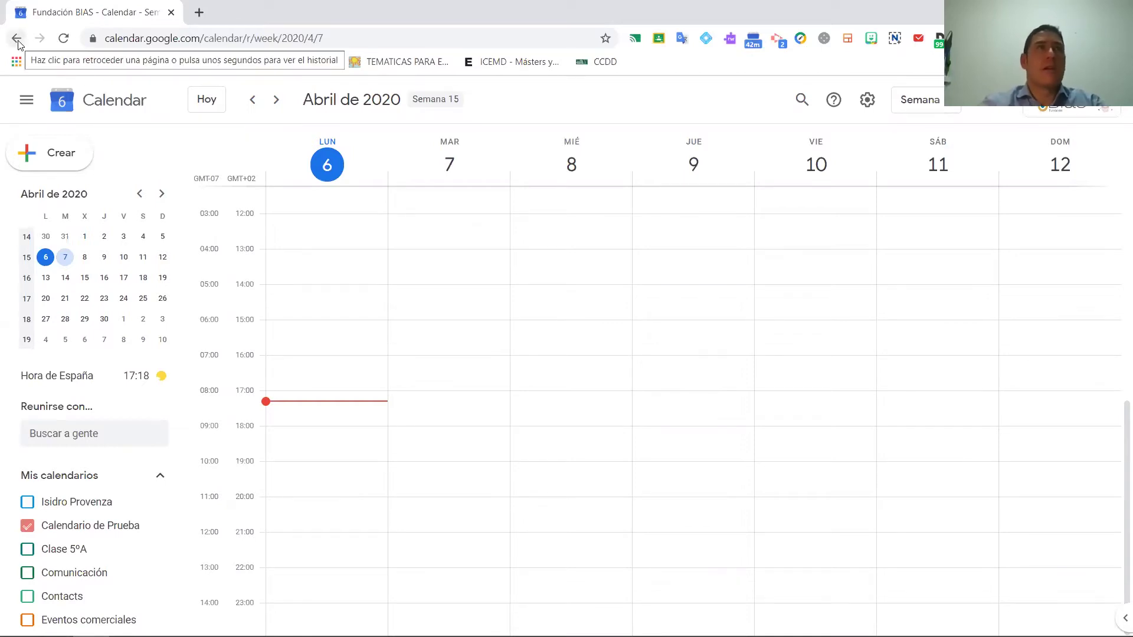
Reopen the calendar settings and add another time zone entry under Husos horarios
{"action": "left_click", "coordinate": [867, 101]}
{"action": "left_click", "coordinate": [896, 145]}
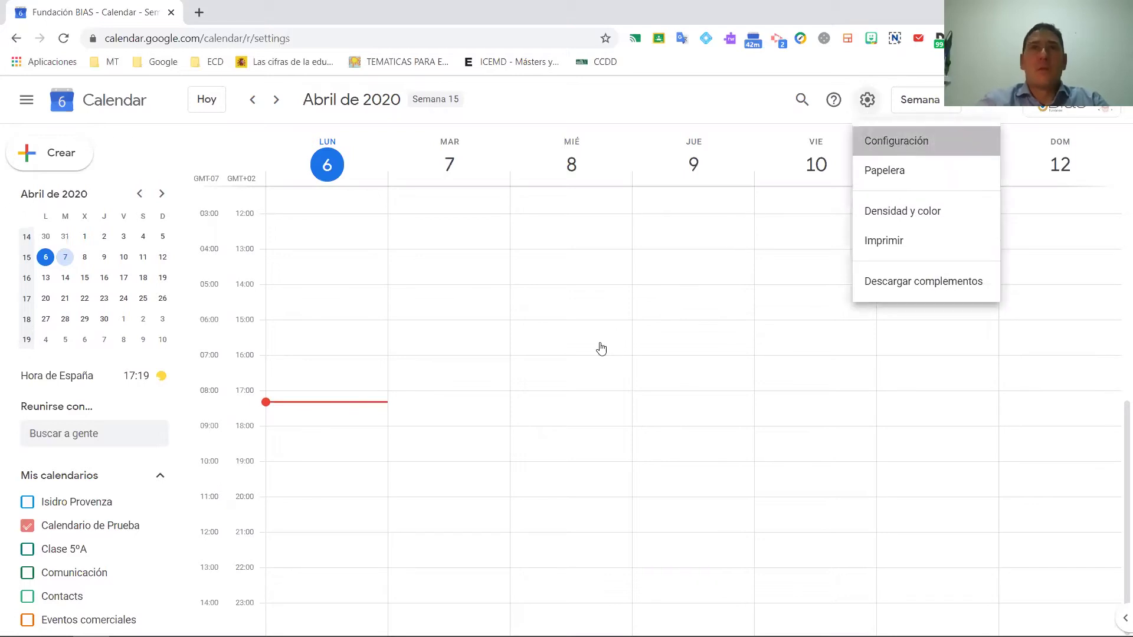
{"action": "scroll", "coordinate": [531, 380], "scroll_direction": "down", "scroll_amount": 3}
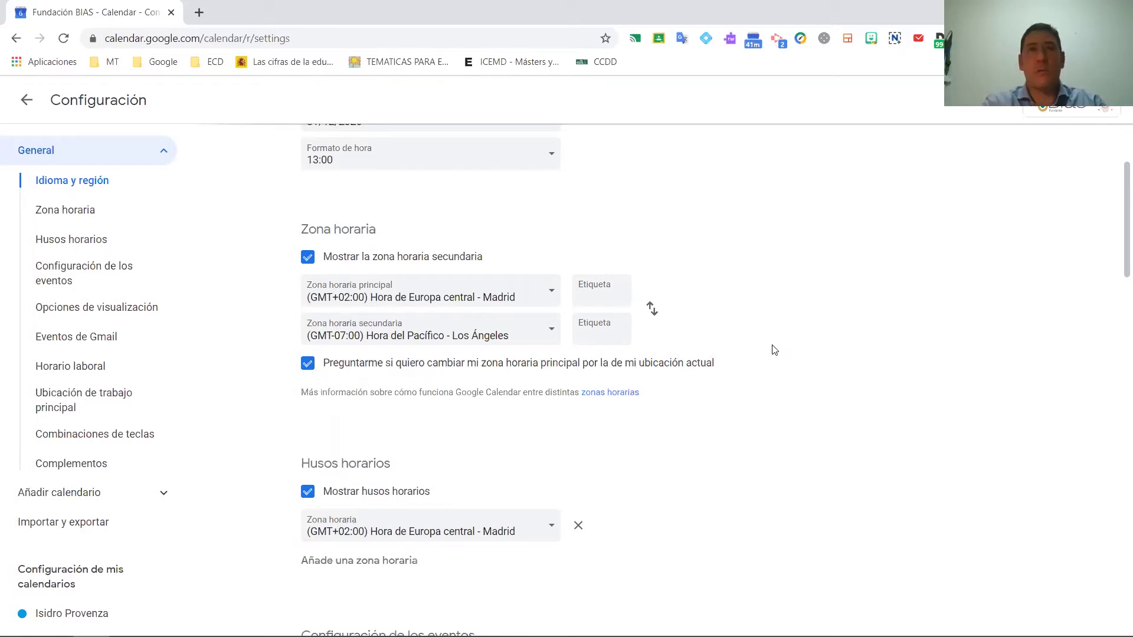
{"action": "scroll", "coordinate": [785, 351], "scroll_direction": "down", "scroll_amount": 1}
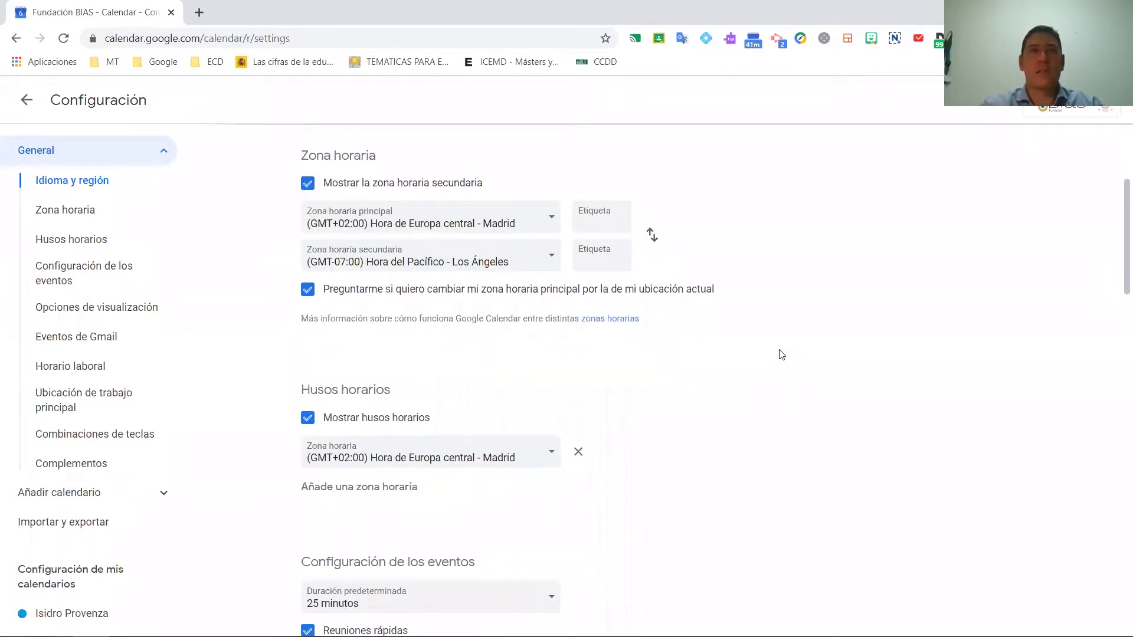
{"action": "scroll", "coordinate": [782, 354], "scroll_direction": "down", "scroll_amount": 2}
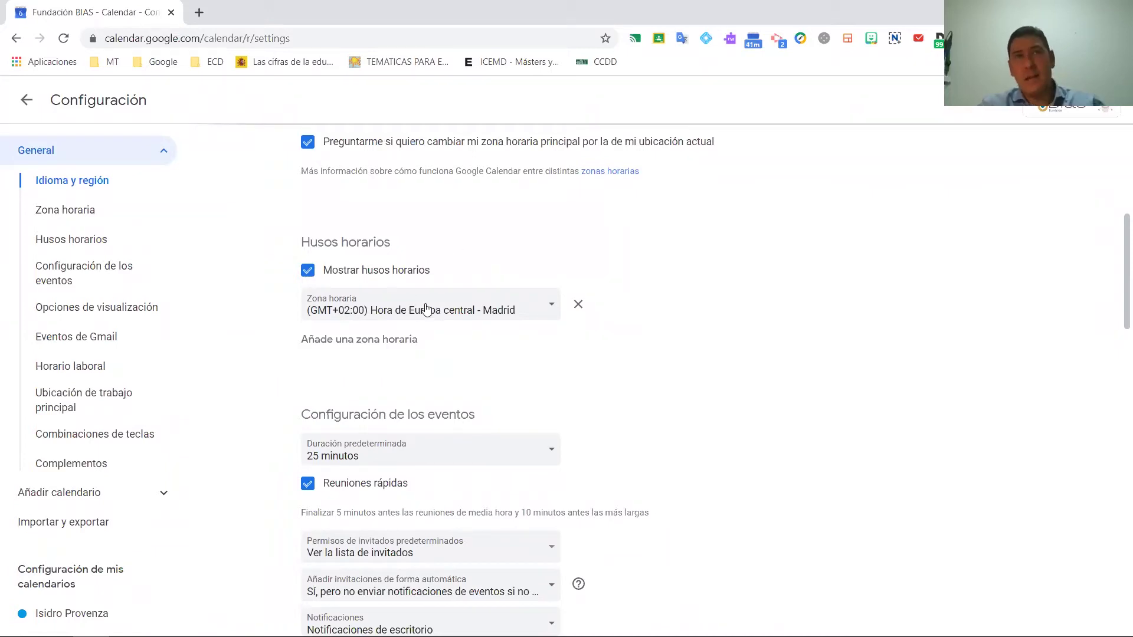
{"action": "left_click", "coordinate": [410, 343]}
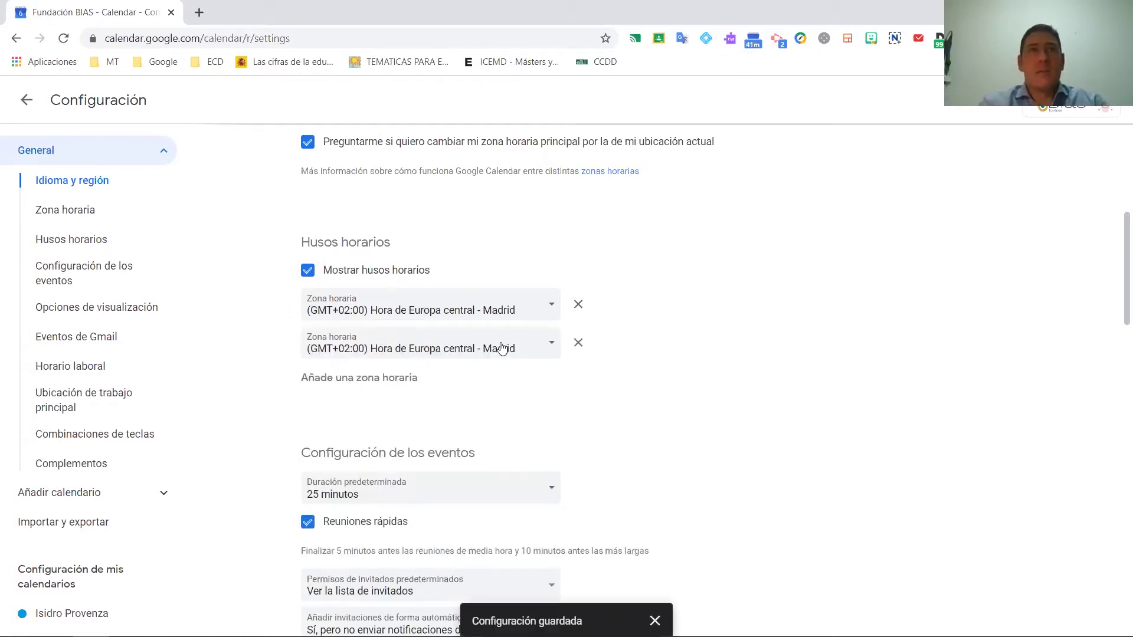
Set the added Husos horarios entry to (GMT-07:00) Hora del Pacífico - Los Ángeles and return to the week view
{"action": "left_click", "coordinate": [534, 349]}
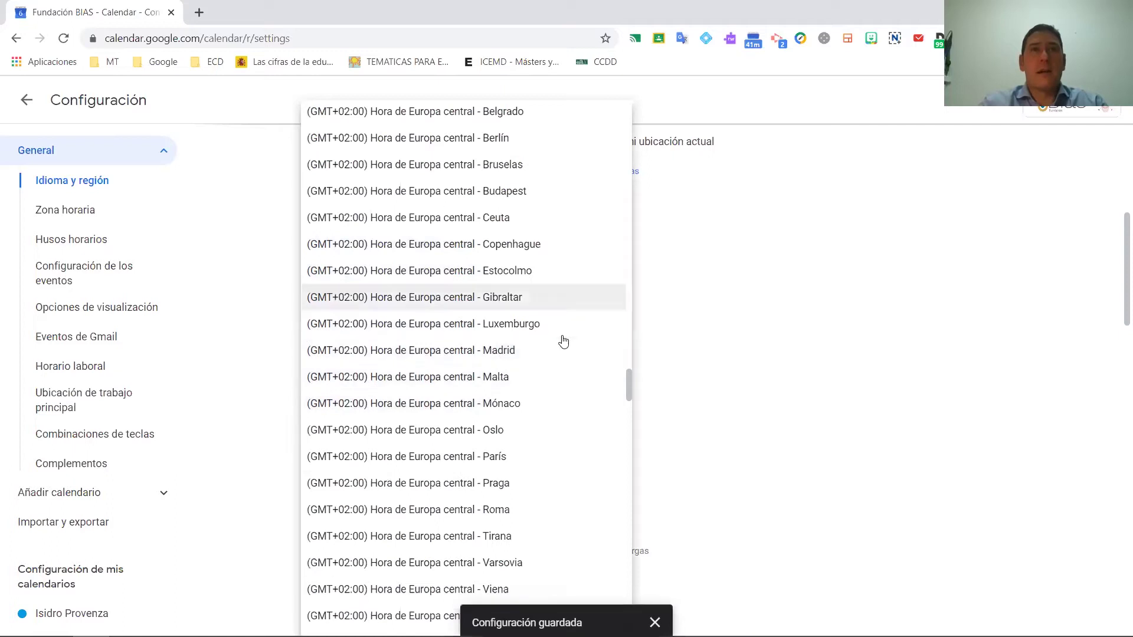
{"action": "scroll", "coordinate": [561, 339], "scroll_direction": "down", "scroll_amount": 4}
{"action": "scroll", "coordinate": [561, 343], "scroll_direction": "up", "scroll_amount": 1}
{"action": "scroll", "coordinate": [561, 343], "scroll_direction": "up", "scroll_amount": 4}
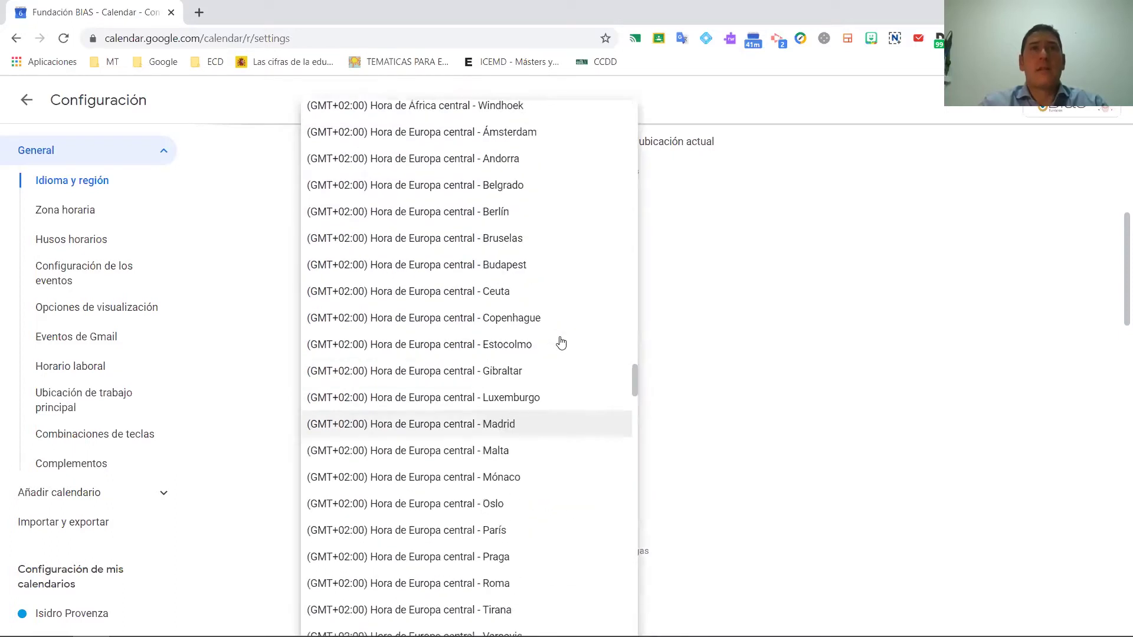
{"action": "scroll", "coordinate": [561, 344], "scroll_direction": "up", "scroll_amount": 20}
{"action": "scroll", "coordinate": [560, 343], "scroll_direction": "up", "scroll_amount": 17}
{"action": "scroll", "coordinate": [545, 347], "scroll_direction": "up", "scroll_amount": 20}
{"action": "scroll", "coordinate": [544, 346], "scroll_direction": "up", "scroll_amount": 2}
{"action": "scroll", "coordinate": [544, 347], "scroll_direction": "down", "scroll_amount": 3}
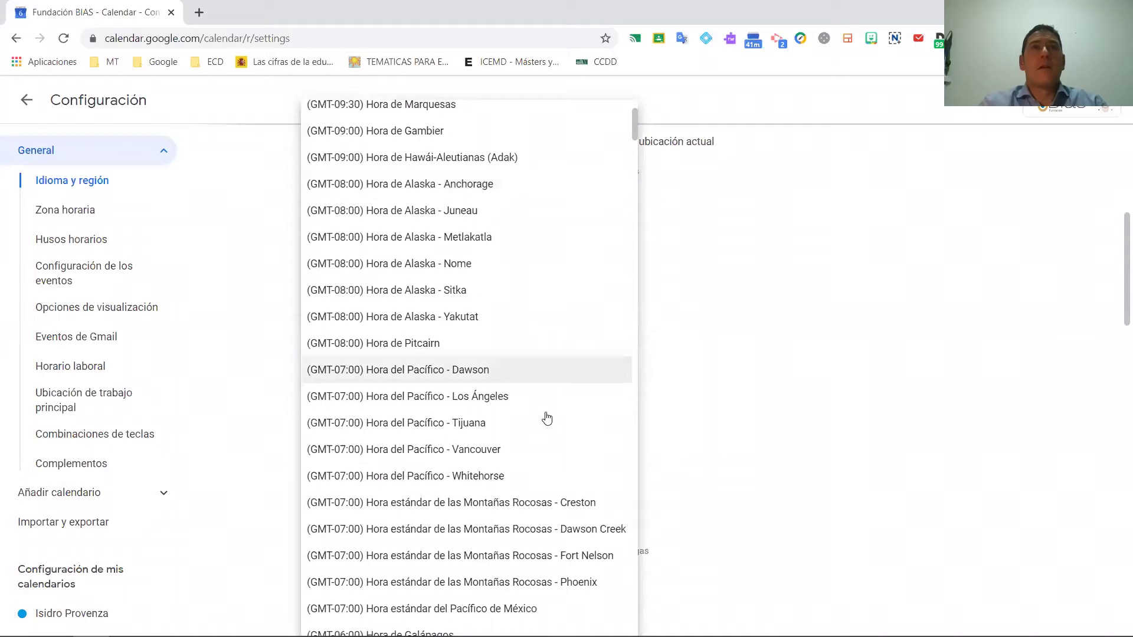
{"action": "left_click", "coordinate": [515, 397]}
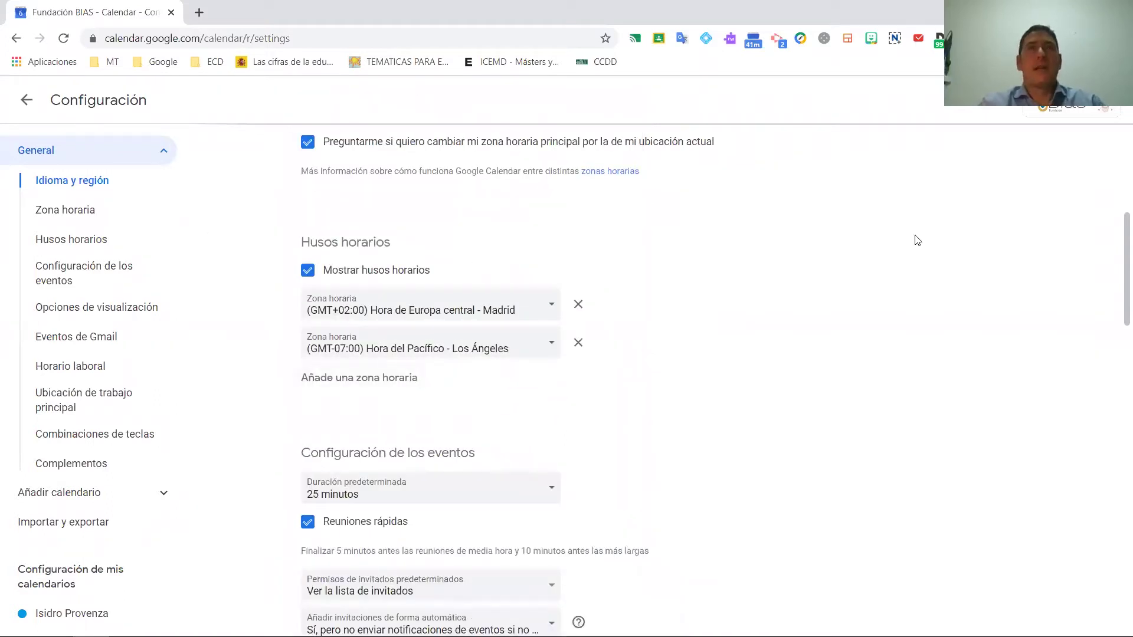
{"action": "left_click", "coordinate": [16, 38]}
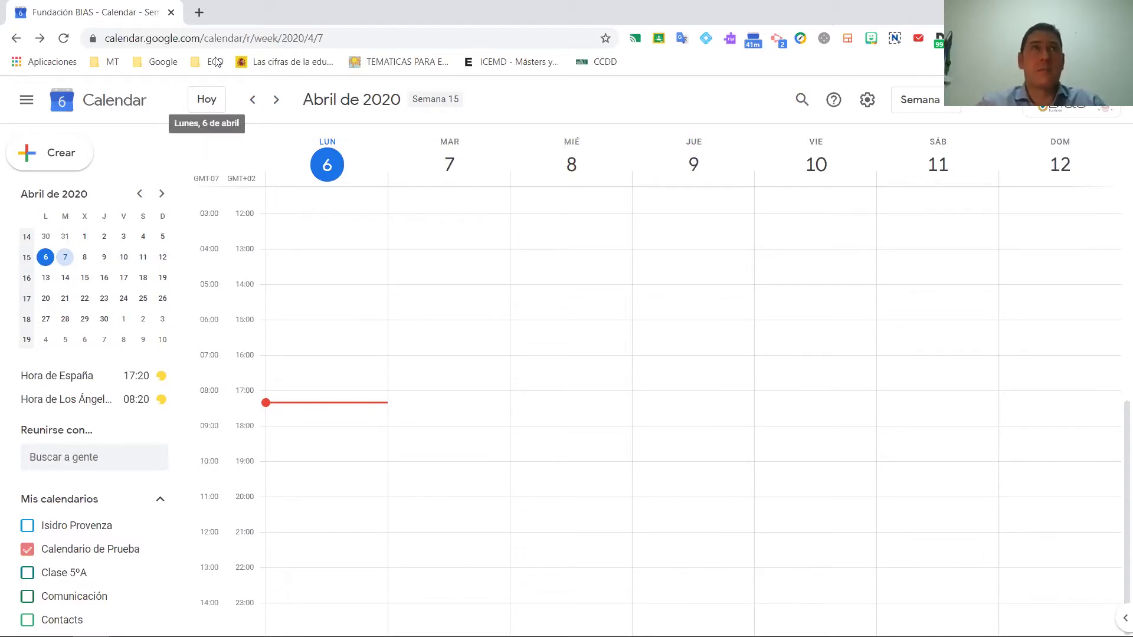
Reopen the calendar settings and go to the Configuración de los eventos section
{"action": "left_click", "coordinate": [866, 99]}
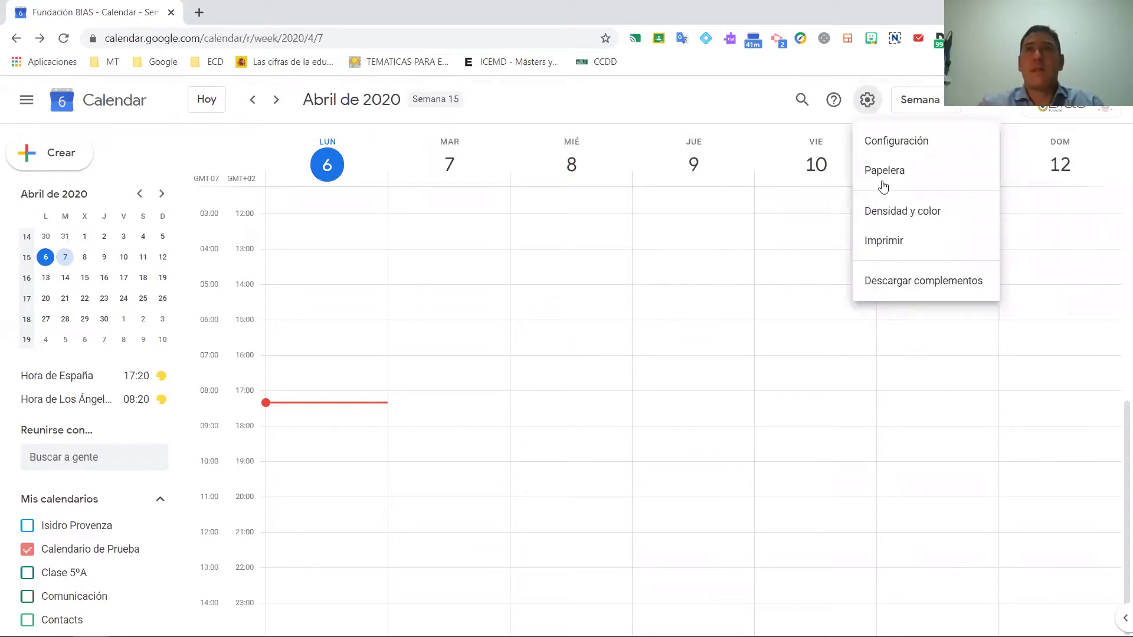
{"action": "key", "text": "Return"}
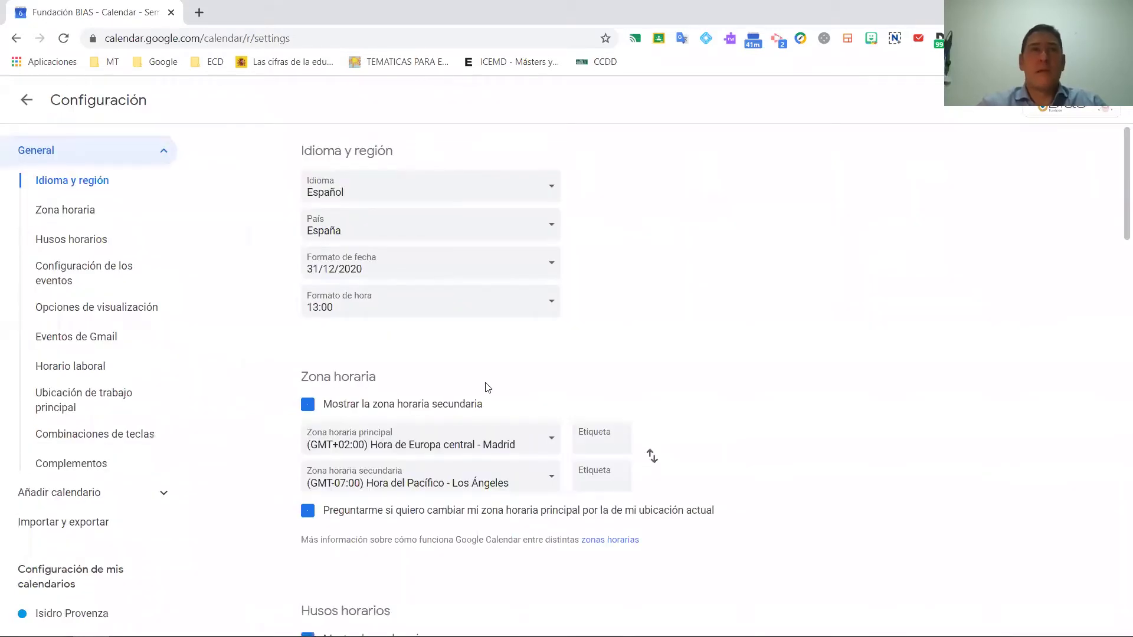
{"action": "scroll", "coordinate": [661, 415], "scroll_direction": "down", "scroll_amount": 3}
{"action": "scroll", "coordinate": [660, 415], "scroll_direction": "down", "scroll_amount": 7}
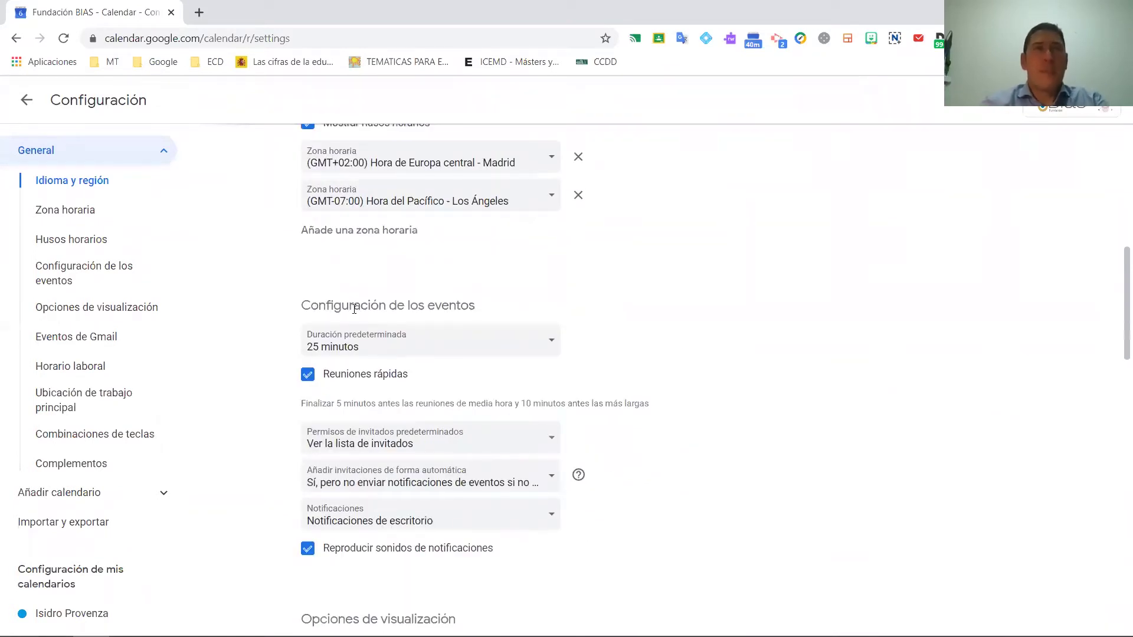
Turn off Reuniones rápidas and set the default event duration to 60 minutes
{"action": "left_click", "coordinate": [522, 342]}
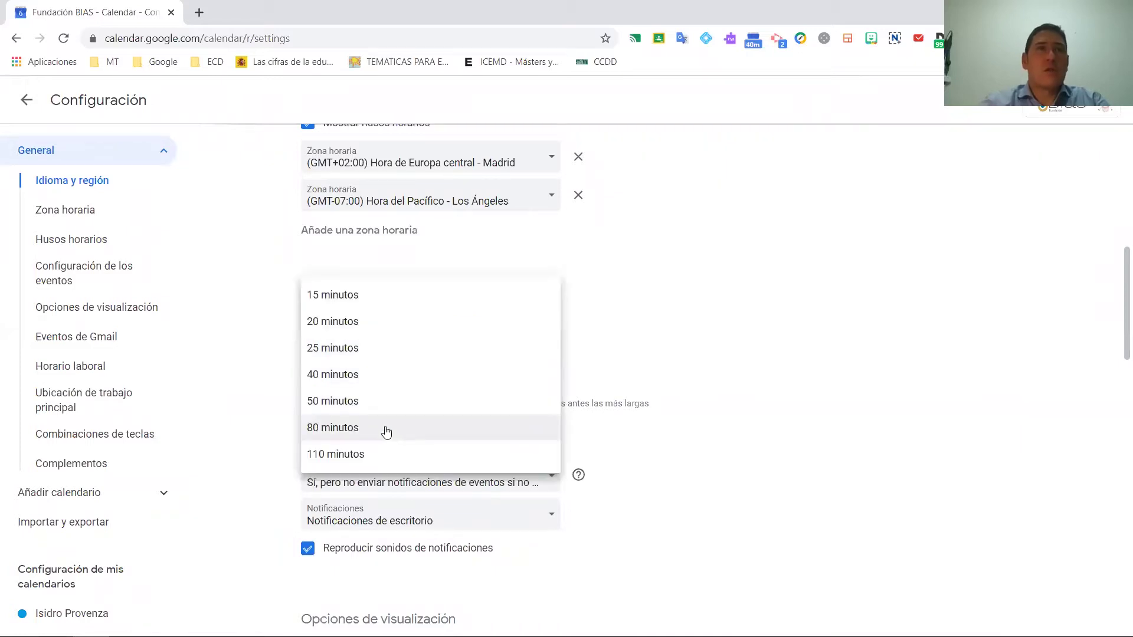
{"action": "left_click", "coordinate": [657, 284]}
{"action": "left_click", "coordinate": [308, 374]}
{"action": "left_click", "coordinate": [381, 348]}
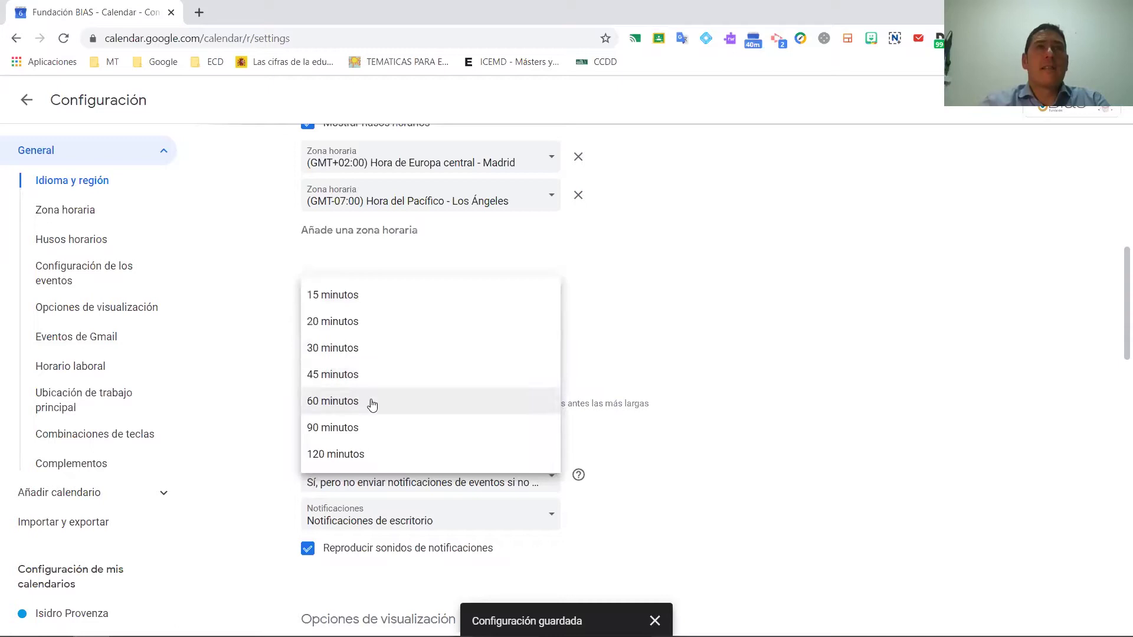
{"action": "left_click", "coordinate": [371, 401]}
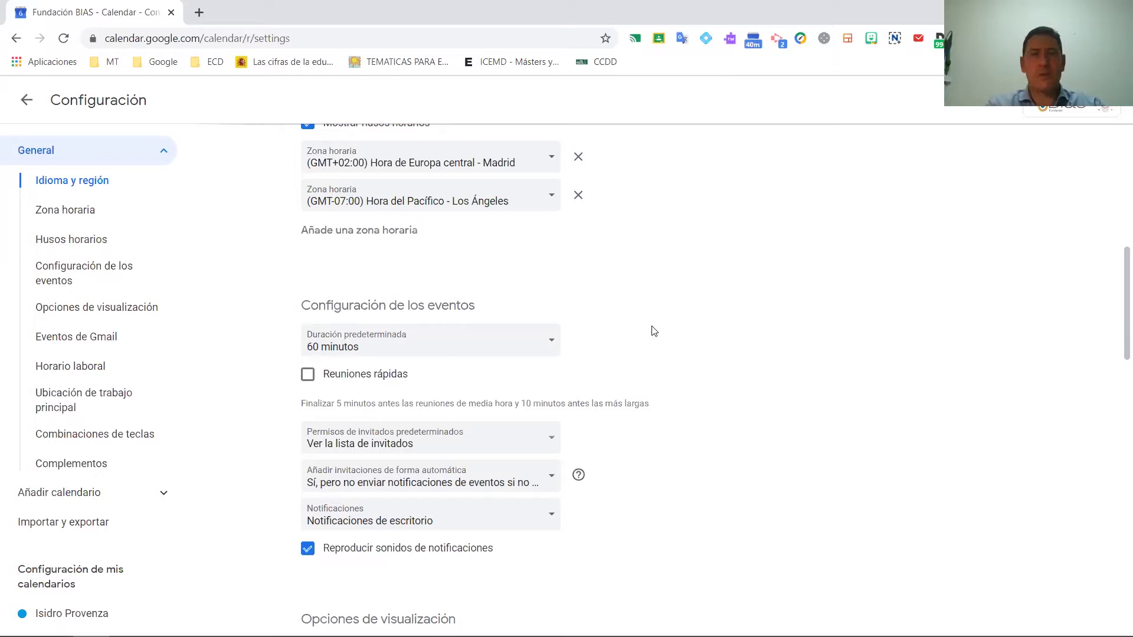
Set the default event duration to 30 minutes and turn Reuniones rápidas back on
{"action": "left_click", "coordinate": [547, 343]}
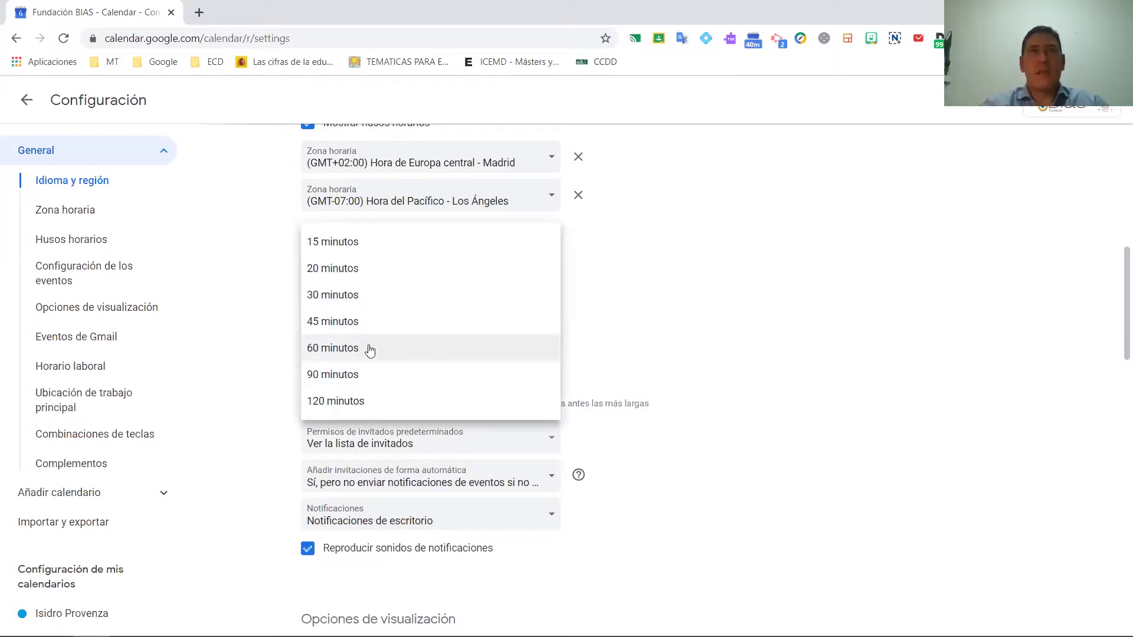
{"action": "left_click", "coordinate": [360, 299]}
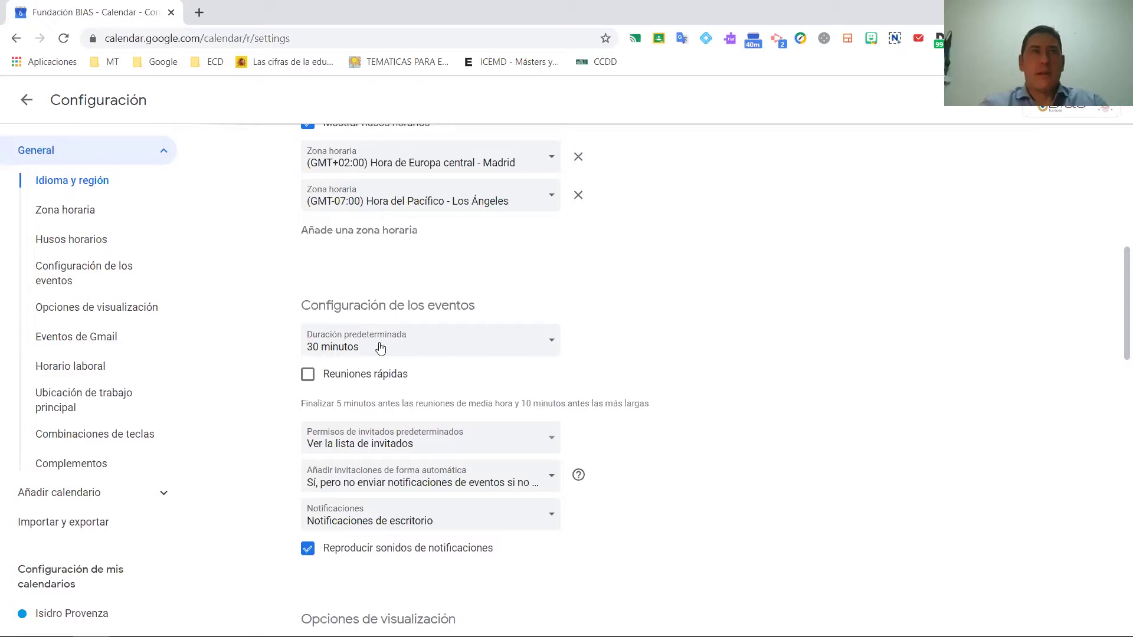
{"action": "left_click", "coordinate": [471, 346]}
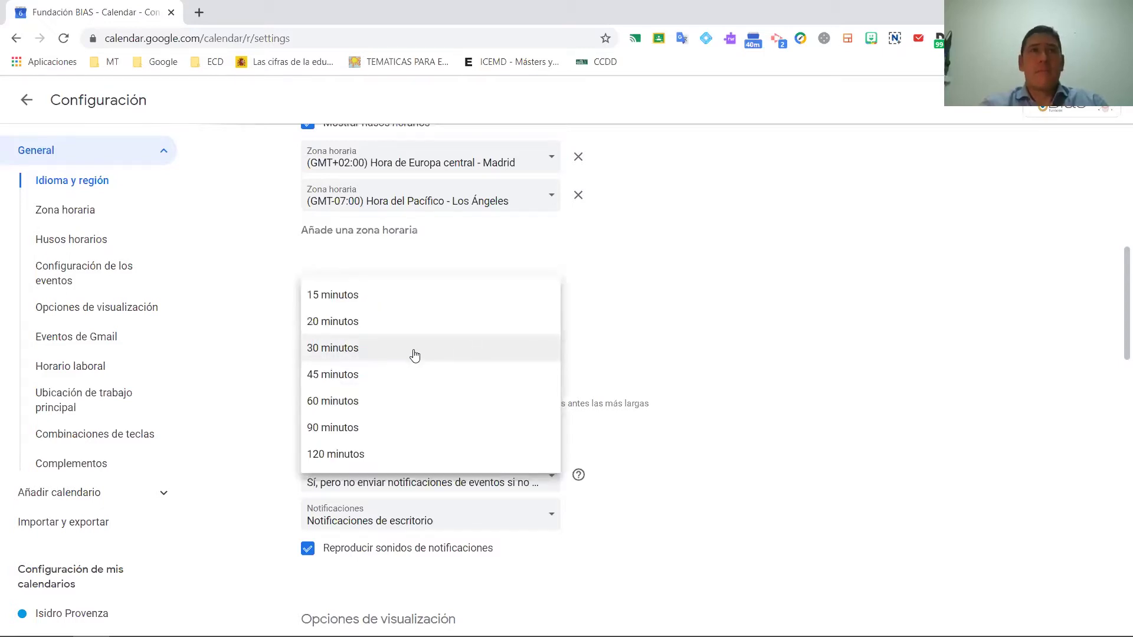
{"action": "left_click", "coordinate": [383, 352]}
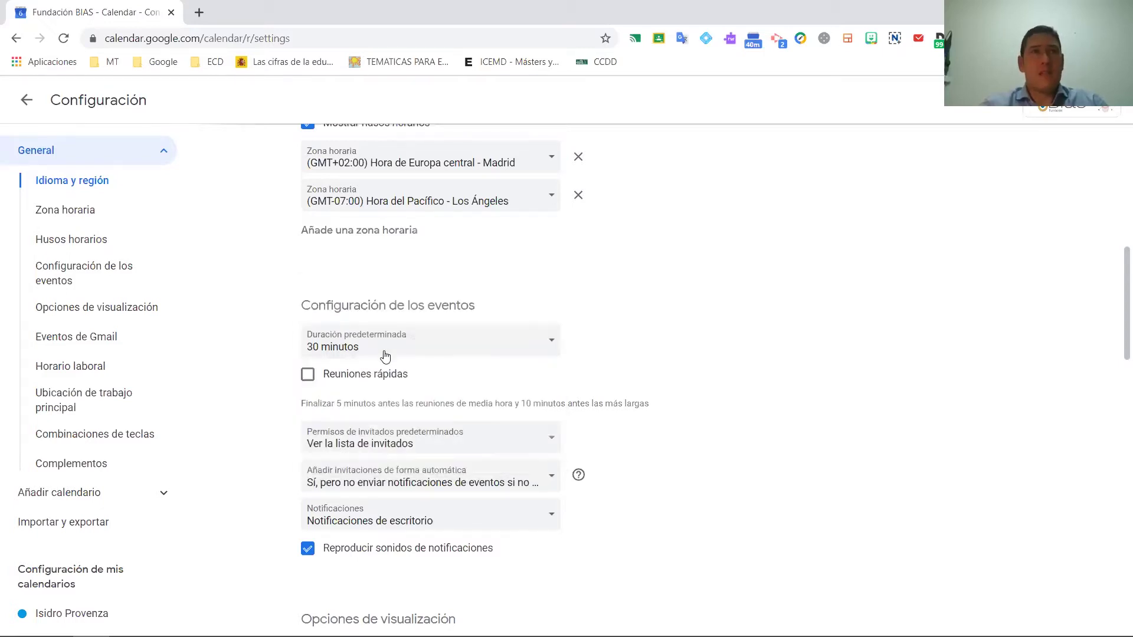
{"action": "left_click", "coordinate": [307, 375]}
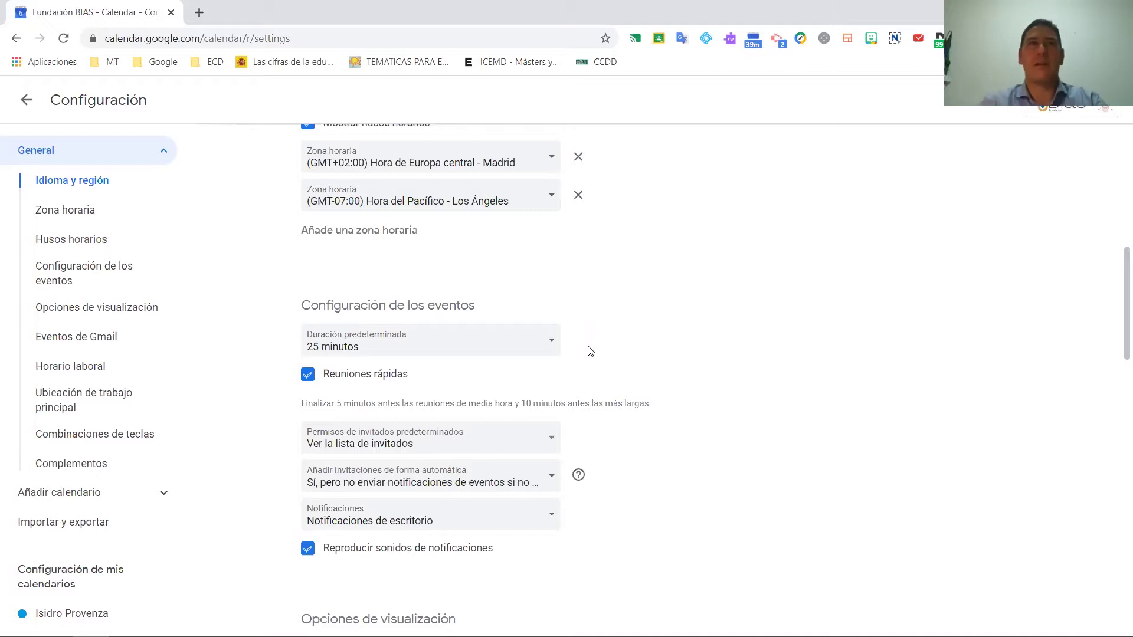
Examine the available default guest permissions for events without changing the selection
{"action": "scroll", "coordinate": [590, 351], "scroll_direction": "down", "scroll_amount": 1}
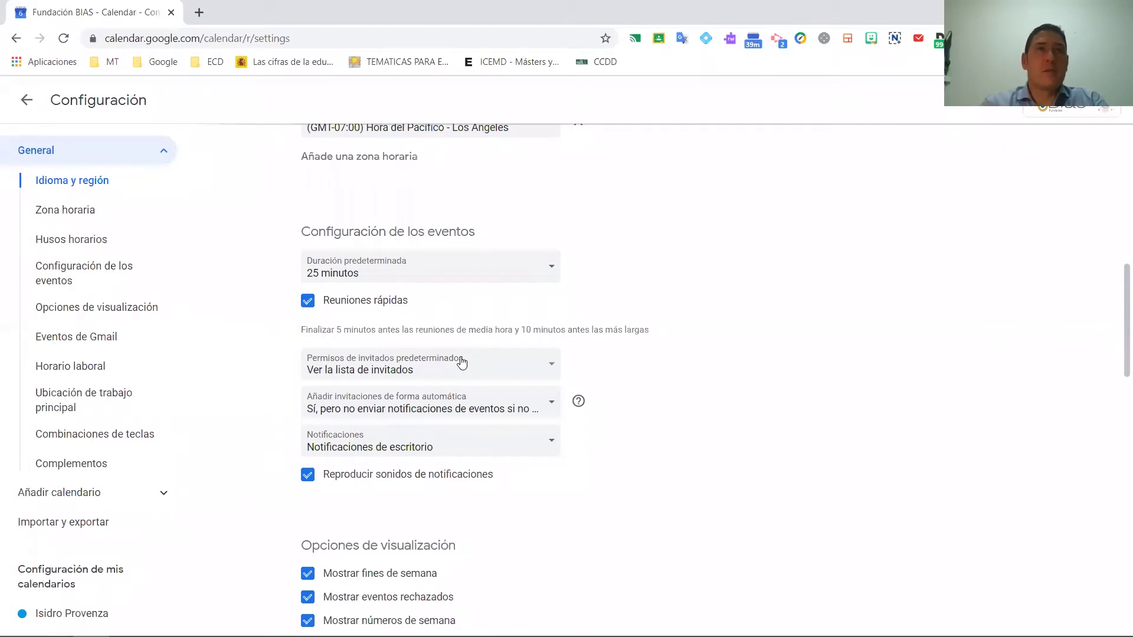
{"action": "left_click", "coordinate": [547, 366]}
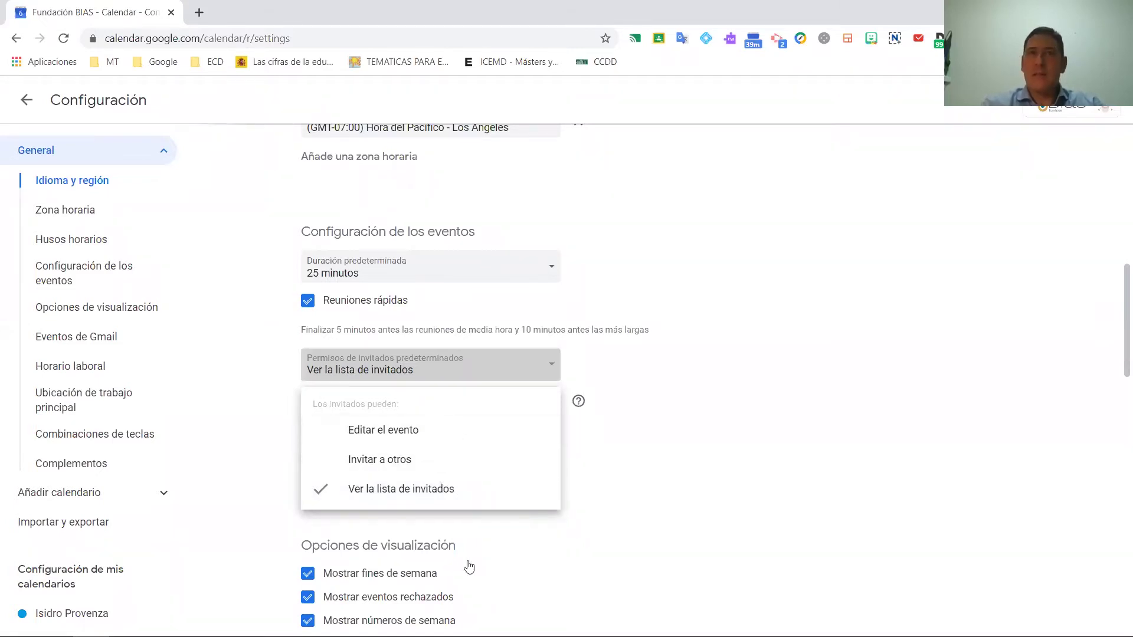
{"action": "left_click", "coordinate": [615, 505]}
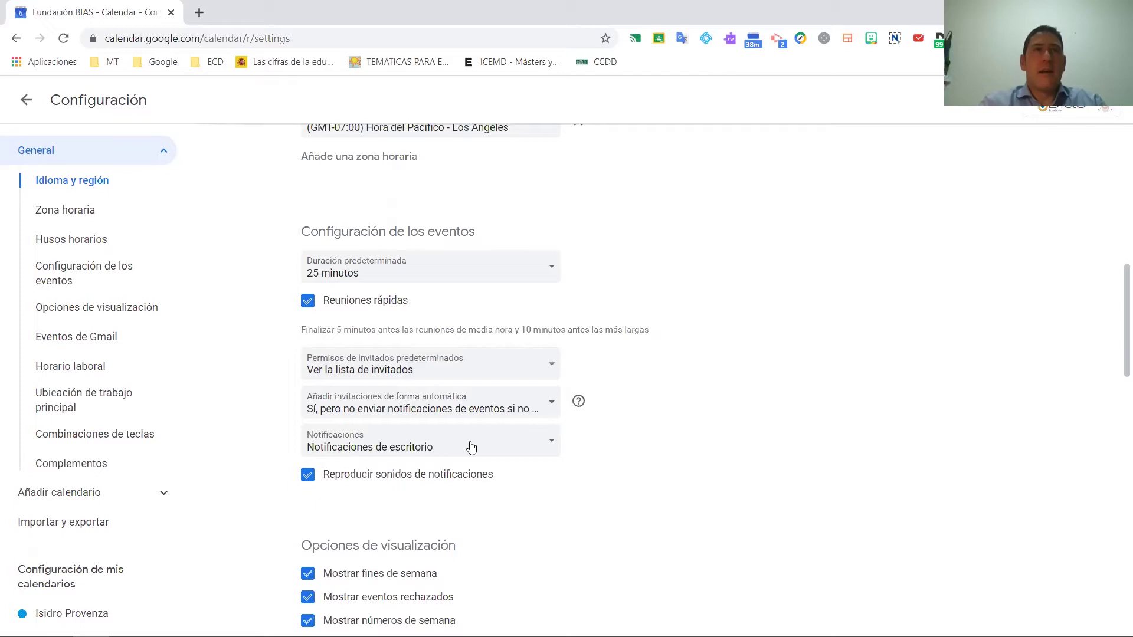
Review the event notification choices, and switch Reproducir sonidos de notificaciones off and back on
{"action": "left_click", "coordinate": [490, 446]}
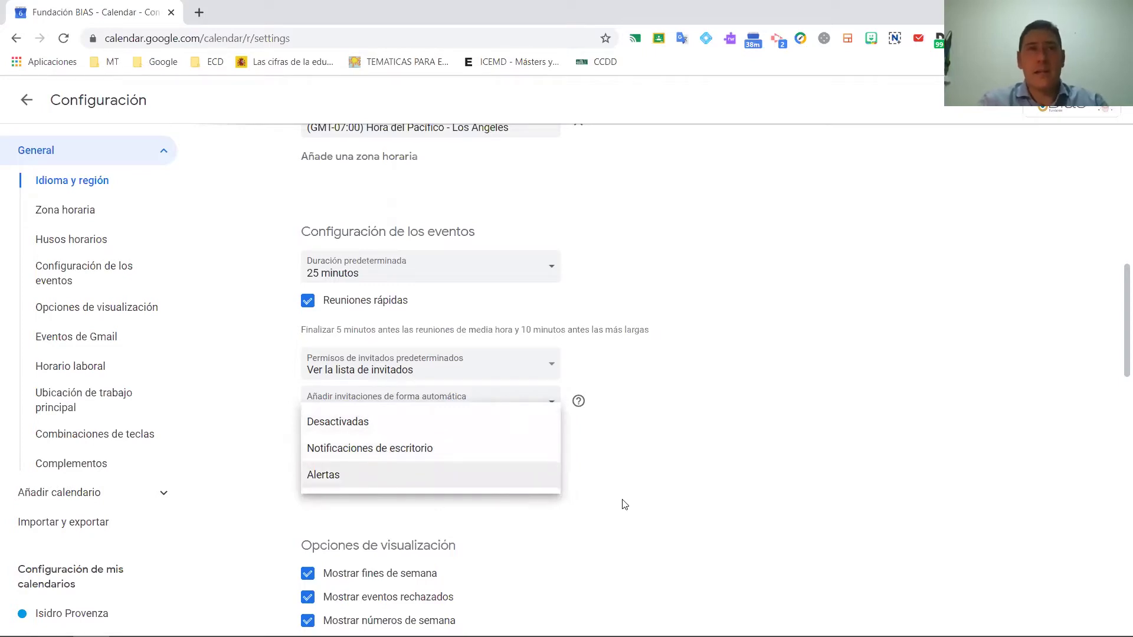
{"action": "left_click", "coordinate": [586, 497]}
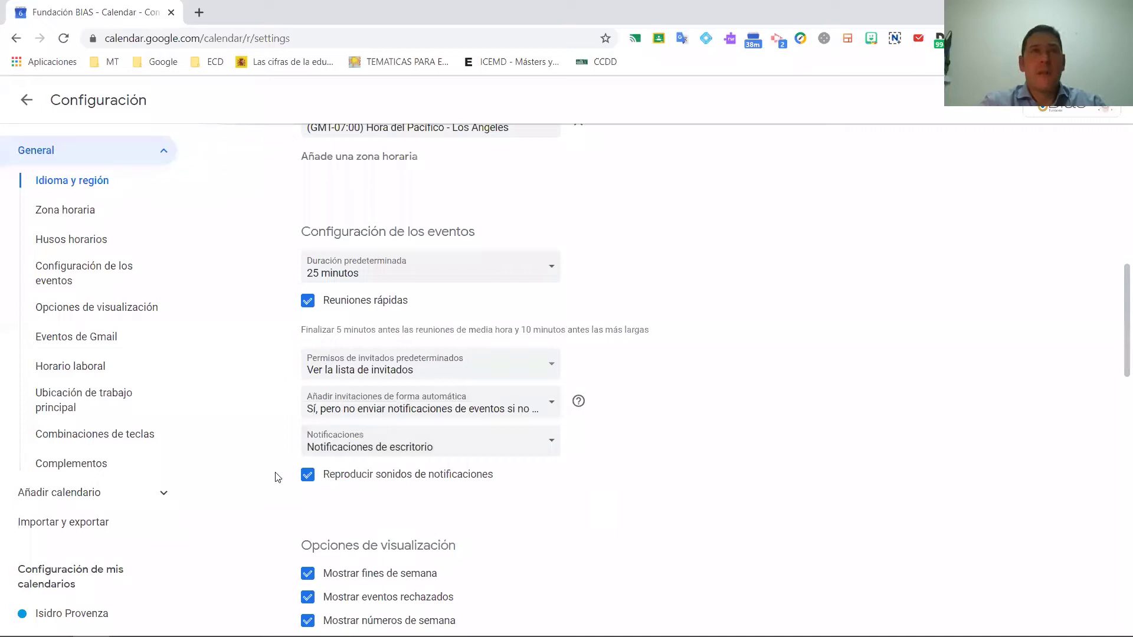
{"action": "left_click", "coordinate": [308, 476]}
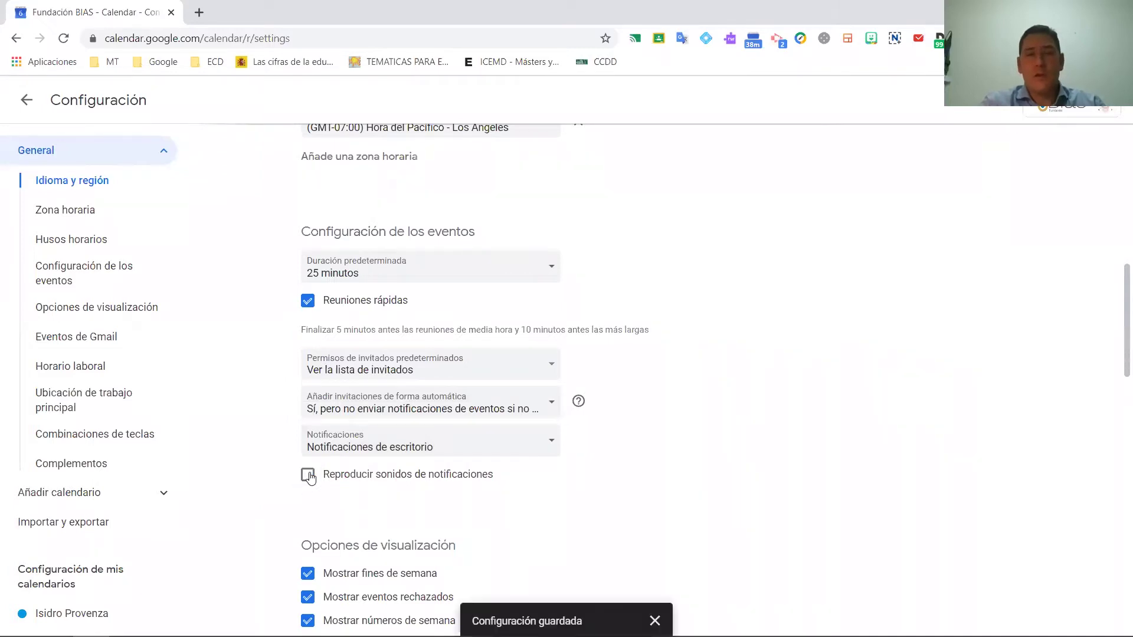
{"action": "left_click", "coordinate": [308, 476]}
Review the settings under Opciones de visualización and return to the calendar's week view
{"action": "scroll", "coordinate": [575, 493], "scroll_direction": "down", "scroll_amount": 1}
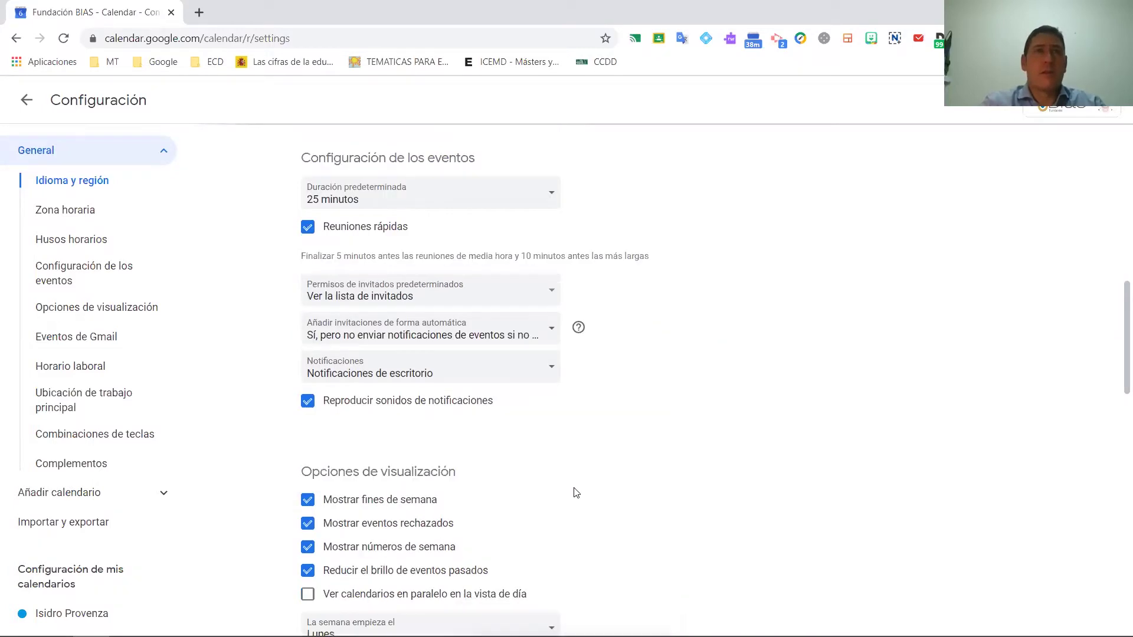
{"action": "scroll", "coordinate": [576, 492], "scroll_direction": "down", "scroll_amount": 2}
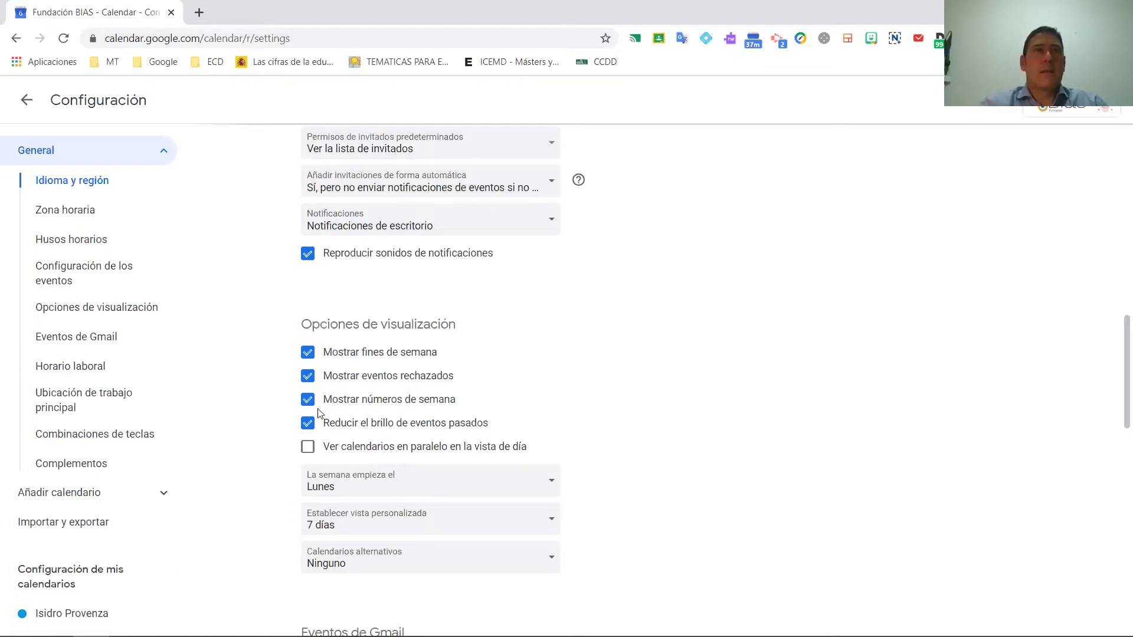
{"action": "left_click", "coordinate": [26, 102]}
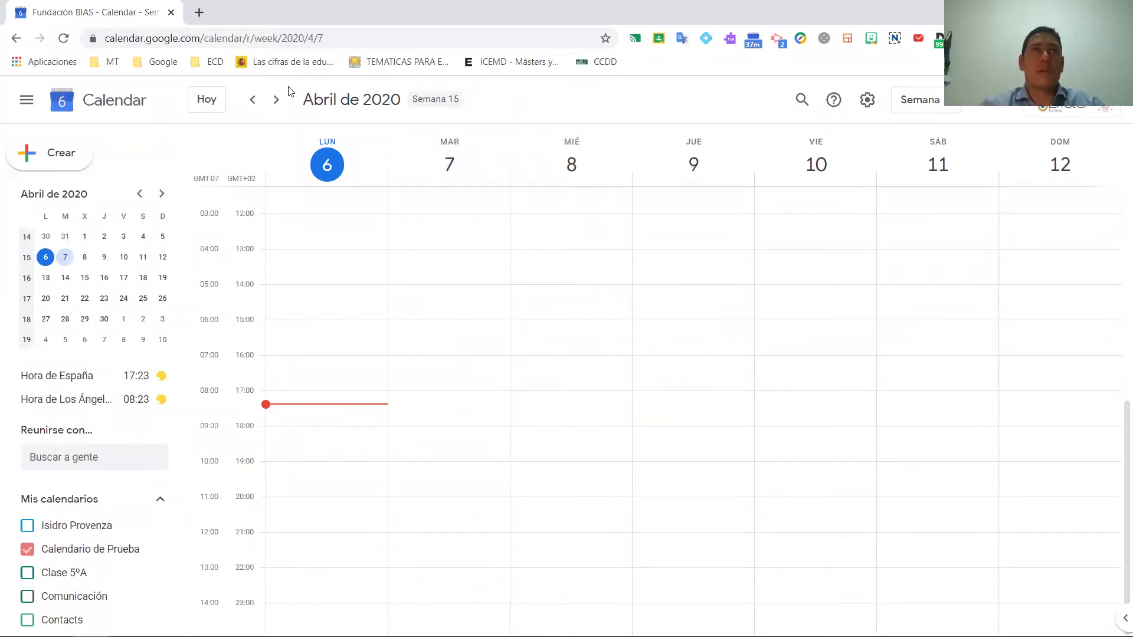
Reopen the settings and examine the week start day choices under Opciones de visualización without changing the selection
{"action": "left_click", "coordinate": [867, 99]}
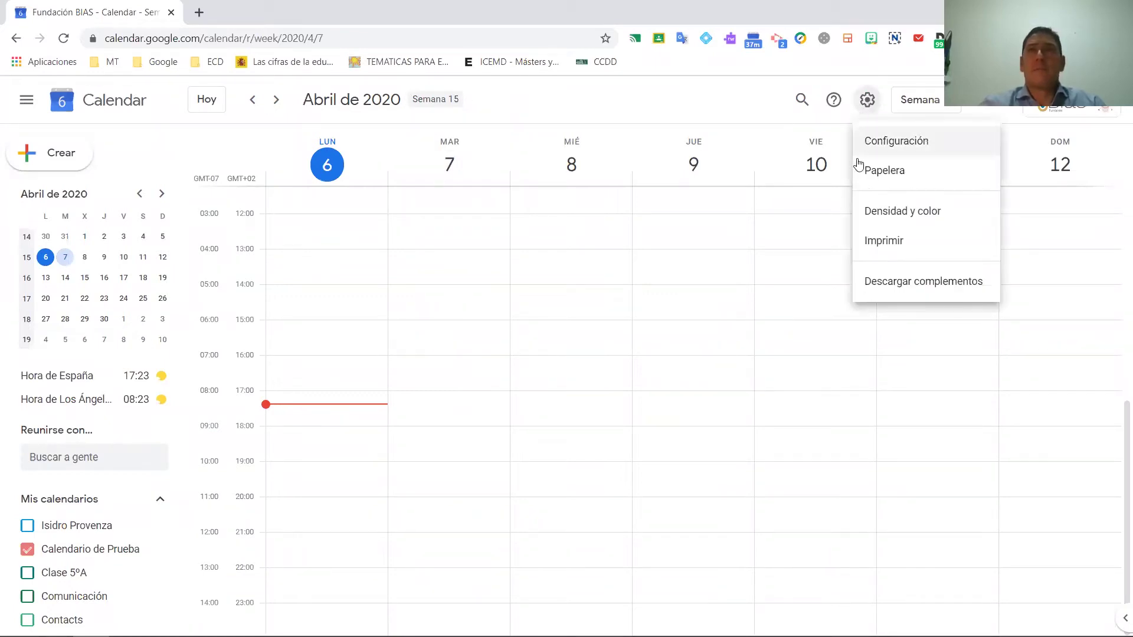
{"action": "left_click", "coordinate": [911, 154]}
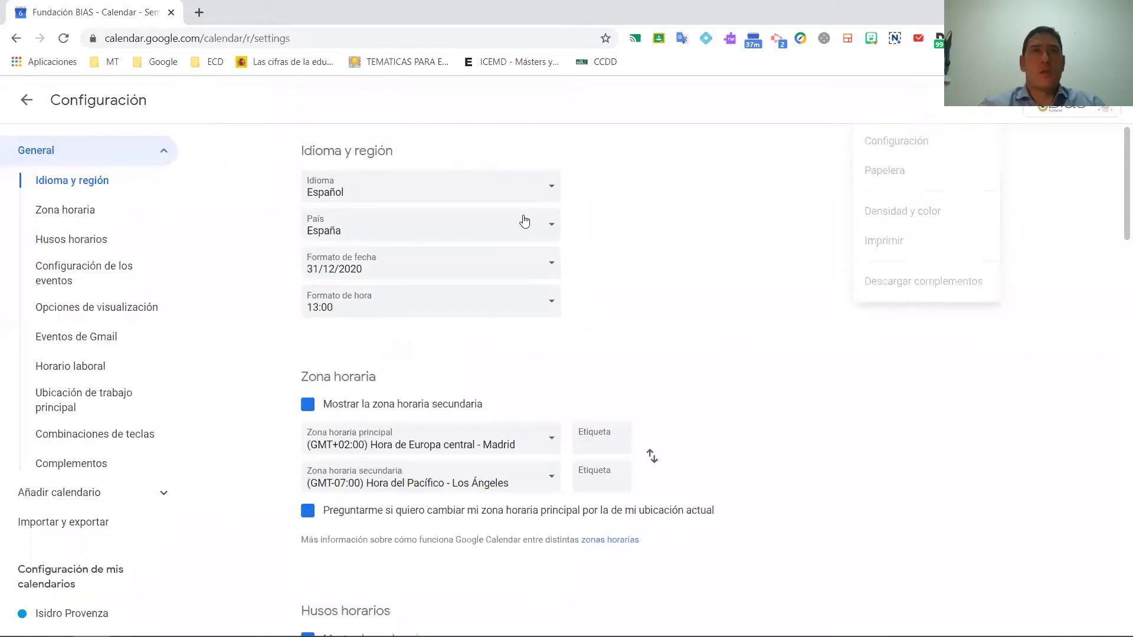
{"action": "scroll", "coordinate": [505, 401], "scroll_direction": "down", "scroll_amount": 14}
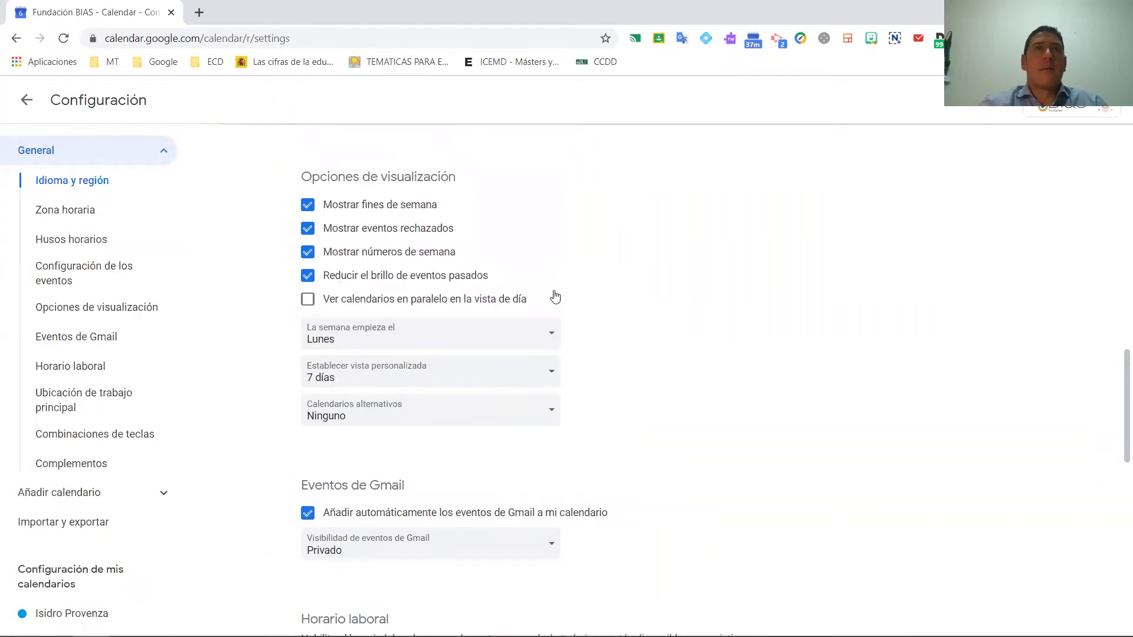
{"action": "scroll", "coordinate": [554, 307], "scroll_direction": "down", "scroll_amount": 4}
{"action": "scroll", "coordinate": [555, 313], "scroll_direction": "down", "scroll_amount": 3}
{"action": "scroll", "coordinate": [546, 305], "scroll_direction": "up", "scroll_amount": 7}
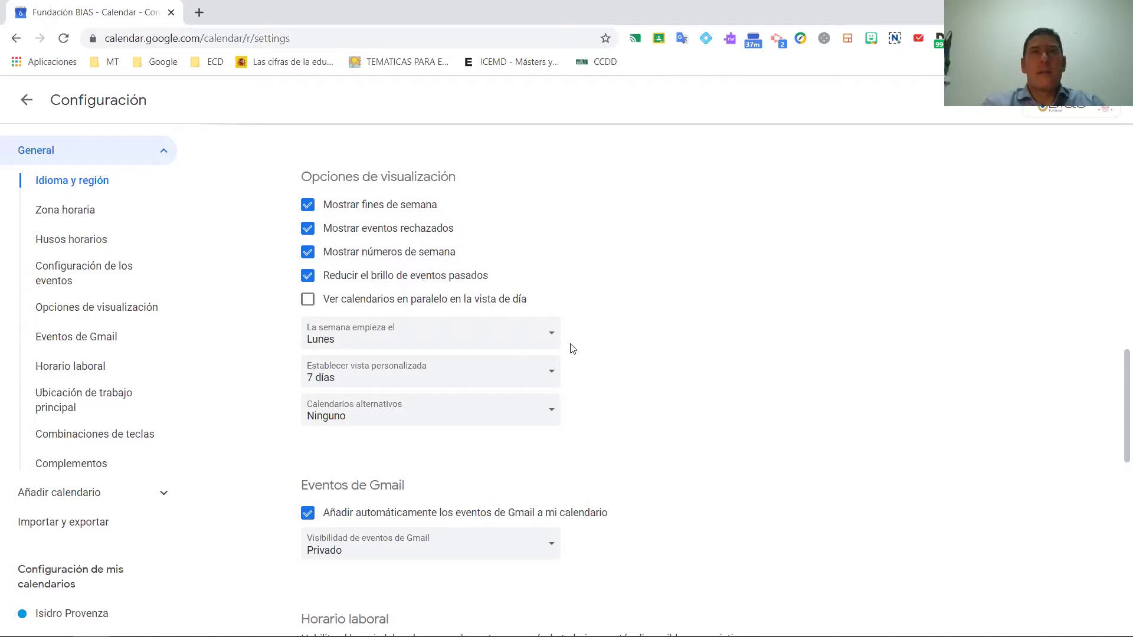
{"action": "left_click", "coordinate": [518, 339]}
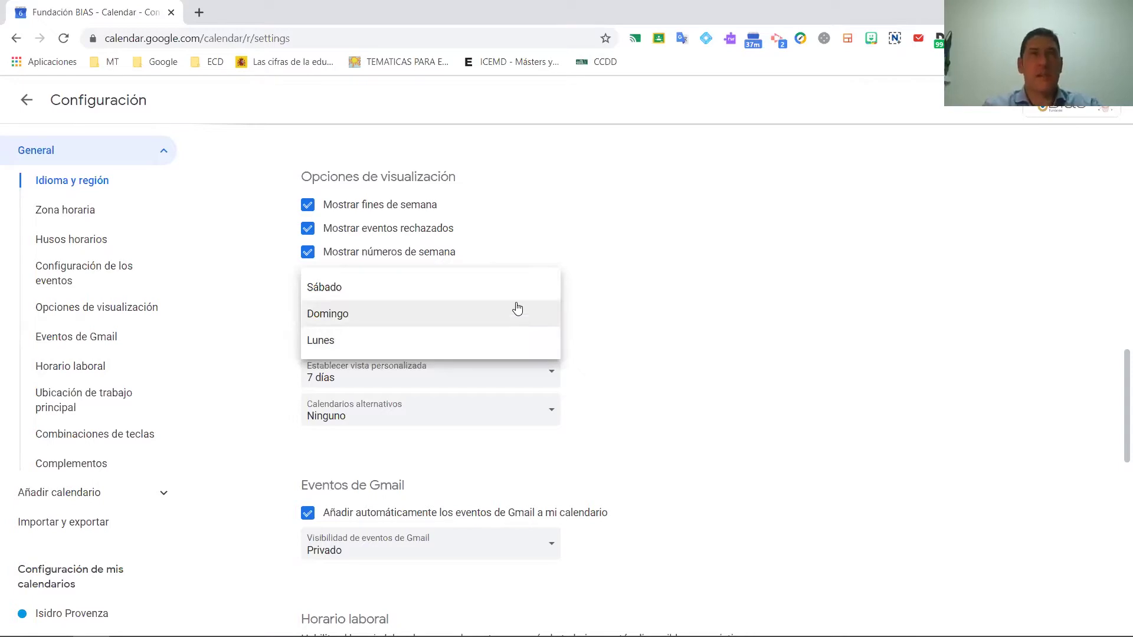
{"action": "left_click", "coordinate": [571, 326]}
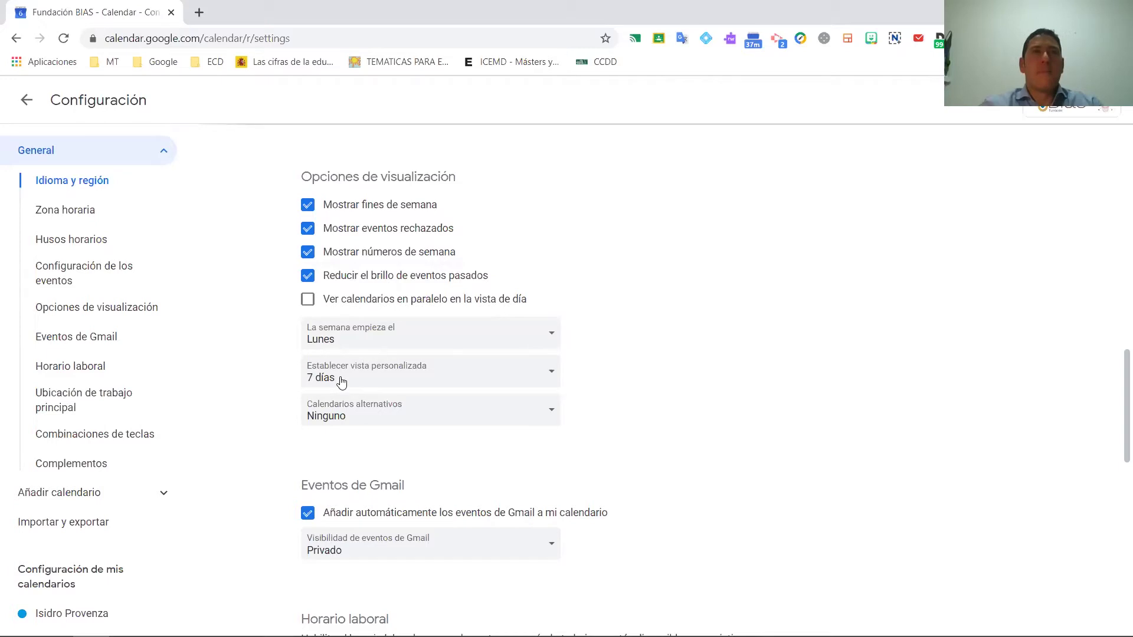
Examine the custom view and alternative calendar choices, keeping the custom view at 7 días and leaving the other selections as they are
{"action": "left_click", "coordinate": [422, 375]}
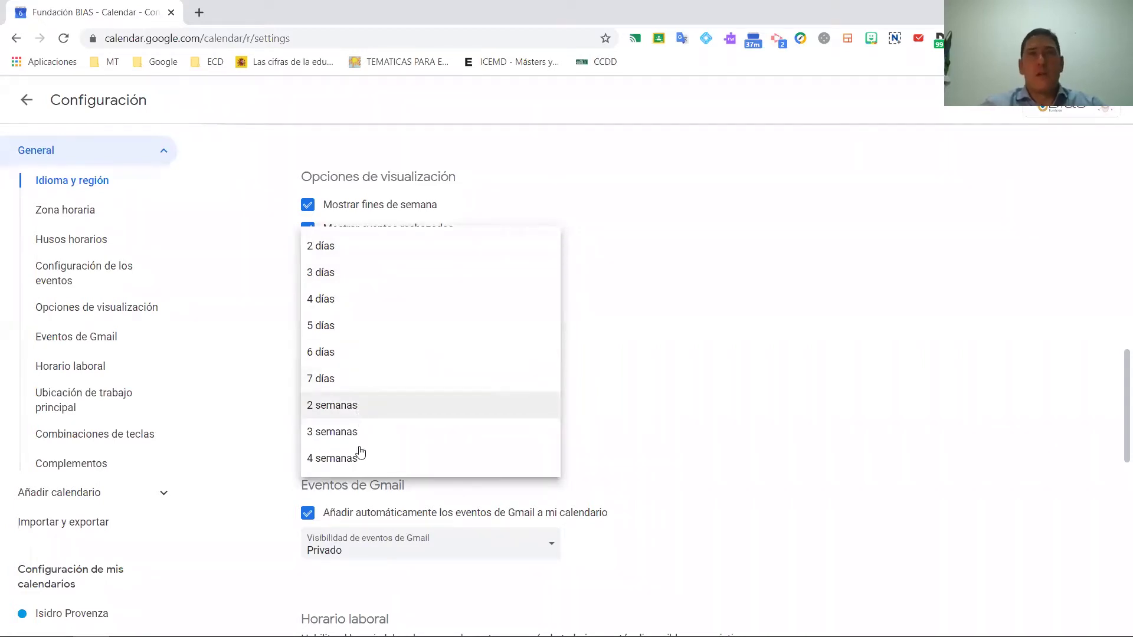
{"action": "left_click", "coordinate": [347, 376]}
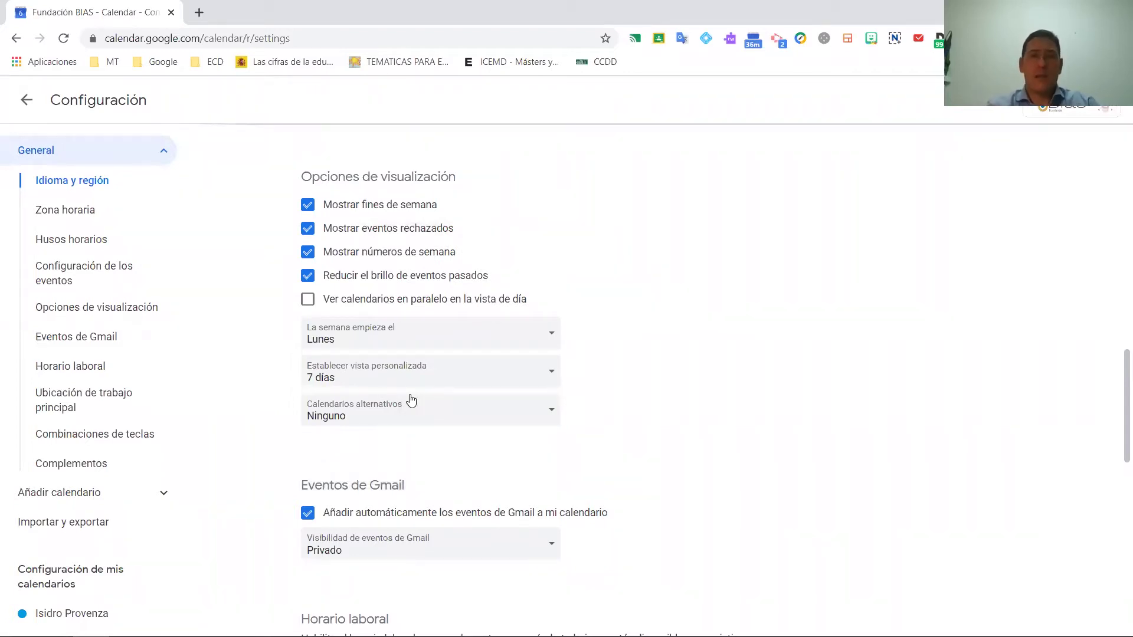
{"action": "left_click", "coordinate": [433, 416]}
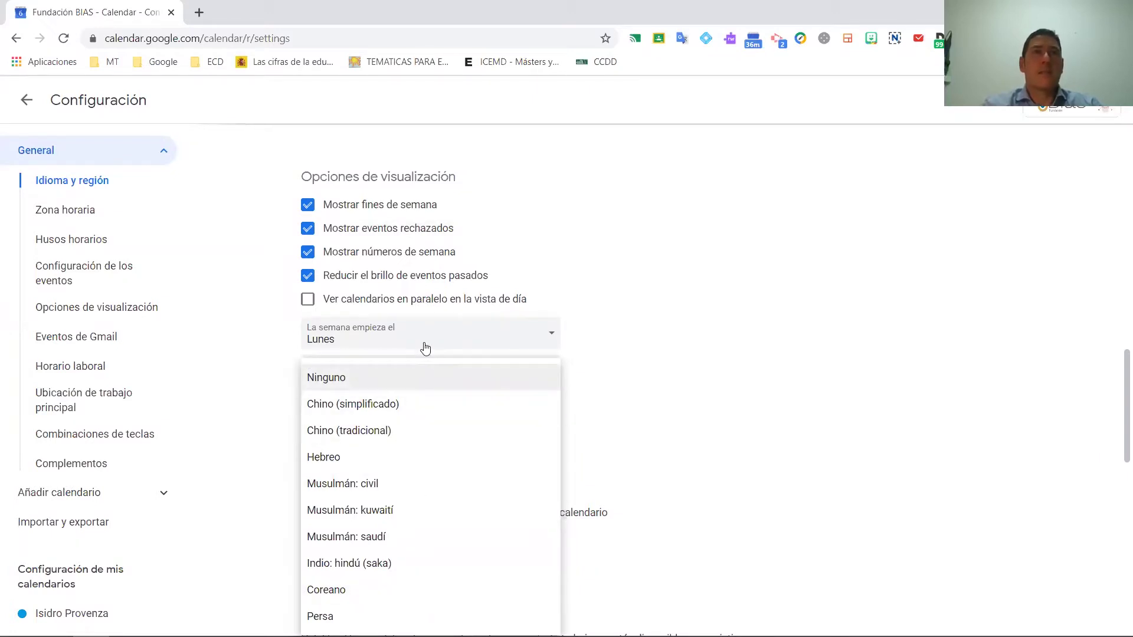
{"action": "left_click", "coordinate": [470, 331]}
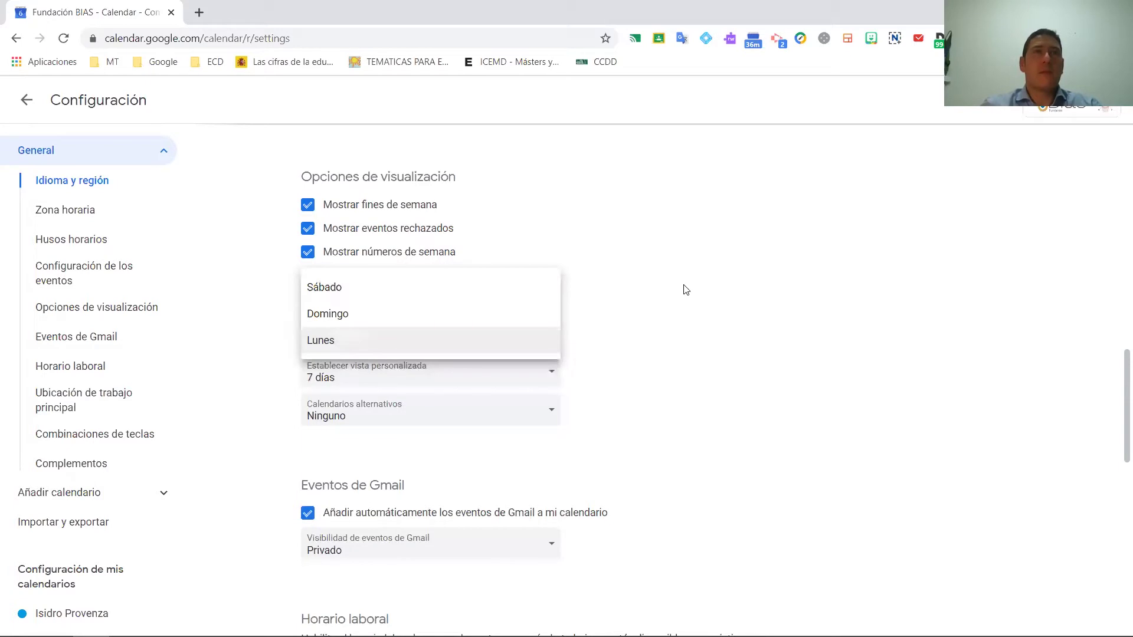
{"action": "left_click", "coordinate": [594, 341]}
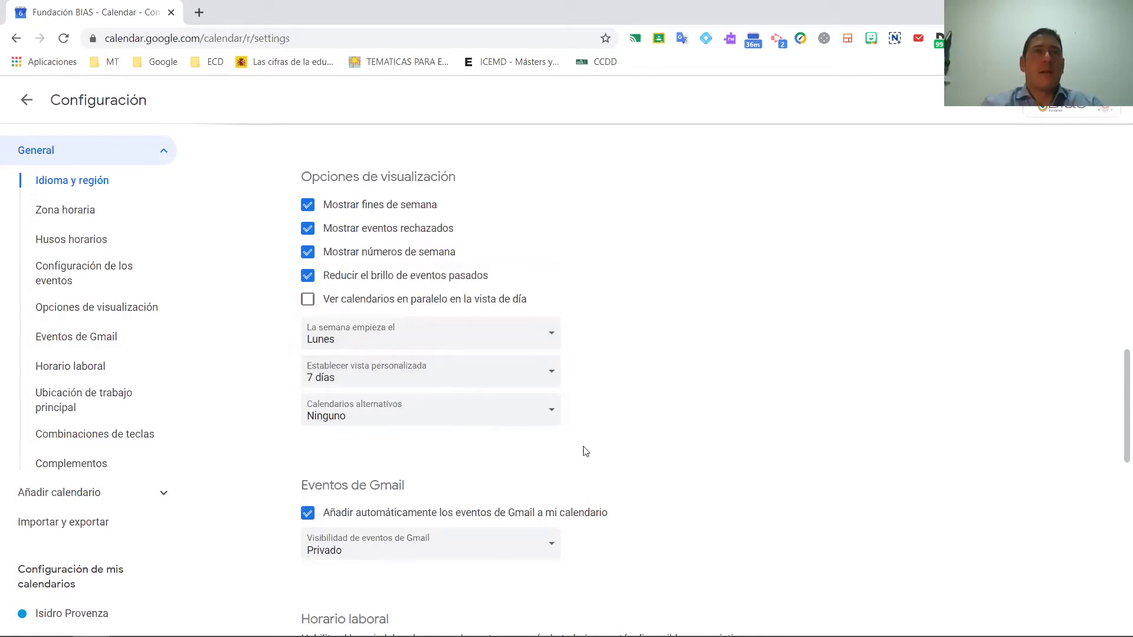
Review the Eventos de Gmail, Horario laboral, Ubicación de trabajo principal, Combinaciones de teclas and Complementos settings
{"action": "scroll", "coordinate": [584, 452], "scroll_direction": "down", "scroll_amount": 4}
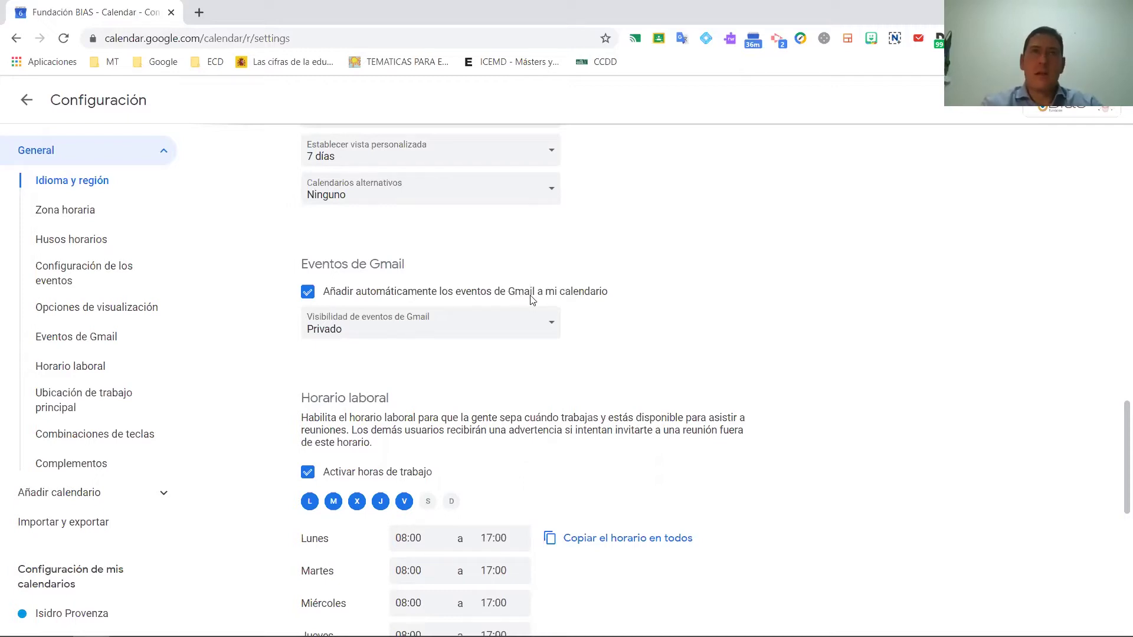
{"action": "scroll", "coordinate": [597, 311], "scroll_direction": "down", "scroll_amount": 1}
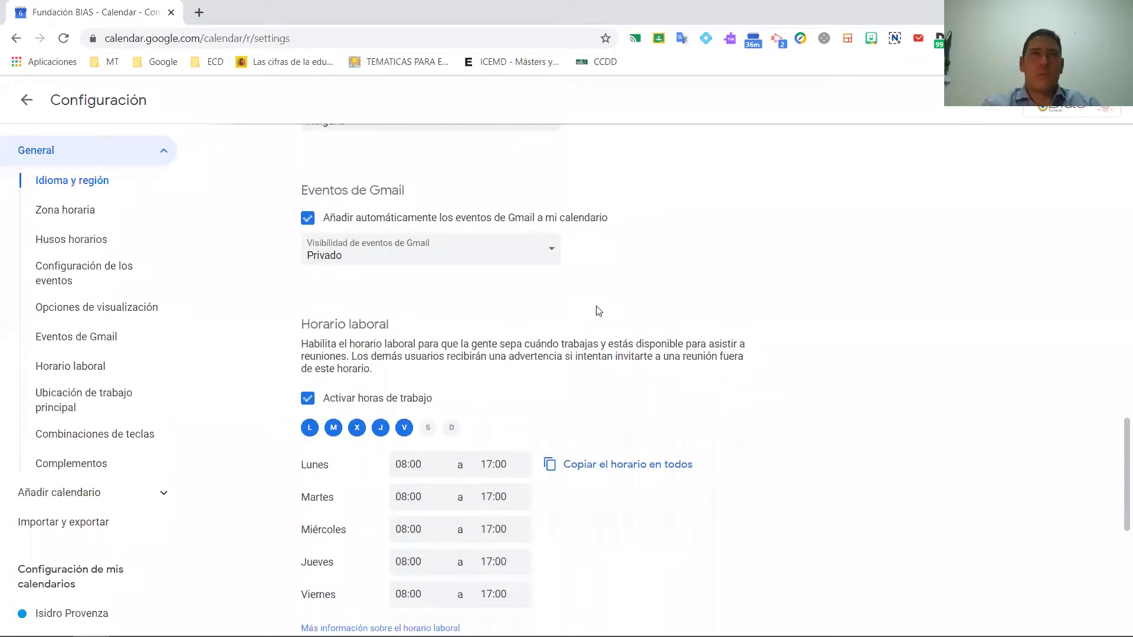
{"action": "scroll", "coordinate": [597, 310], "scroll_direction": "down", "scroll_amount": 1}
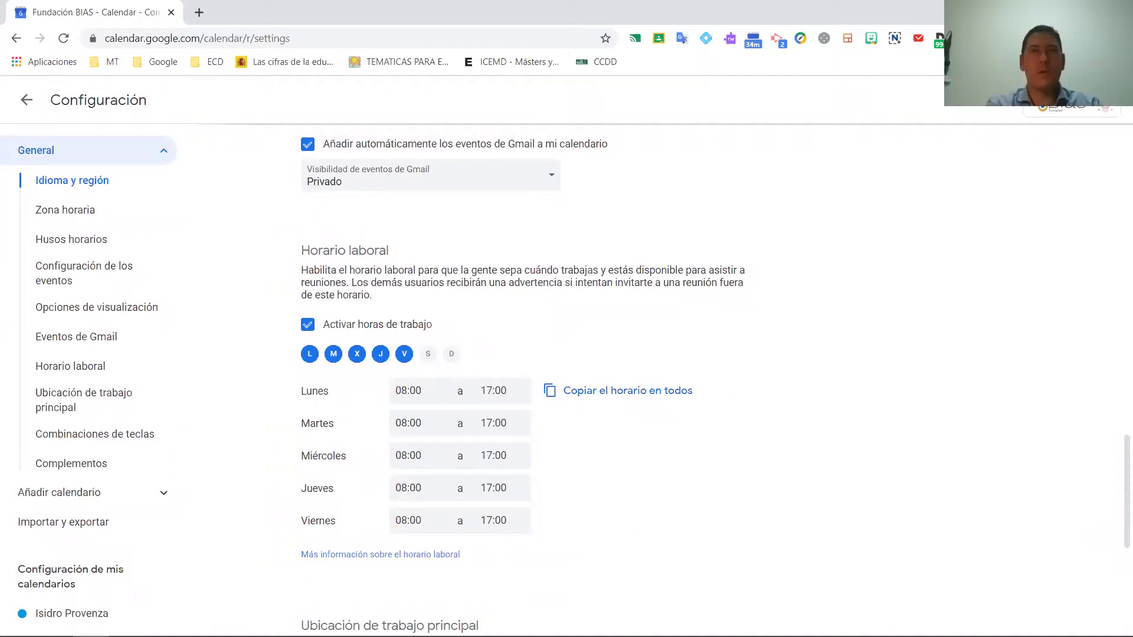
{"action": "scroll", "coordinate": [804, 355], "scroll_direction": "down", "scroll_amount": 4}
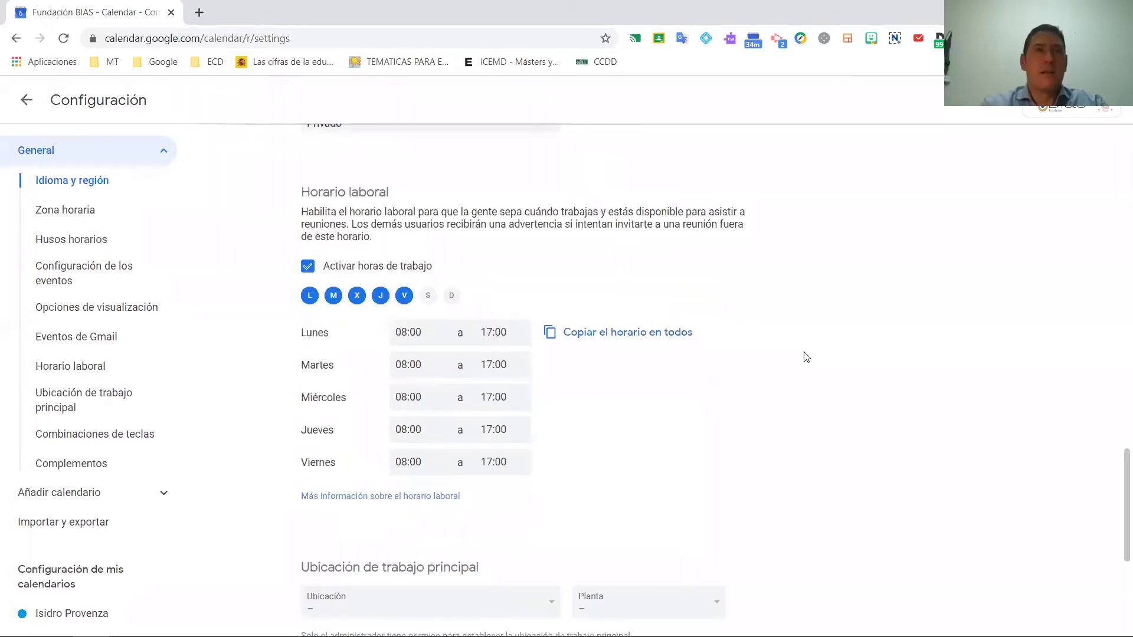
{"action": "scroll", "coordinate": [806, 356], "scroll_direction": "down", "scroll_amount": 2}
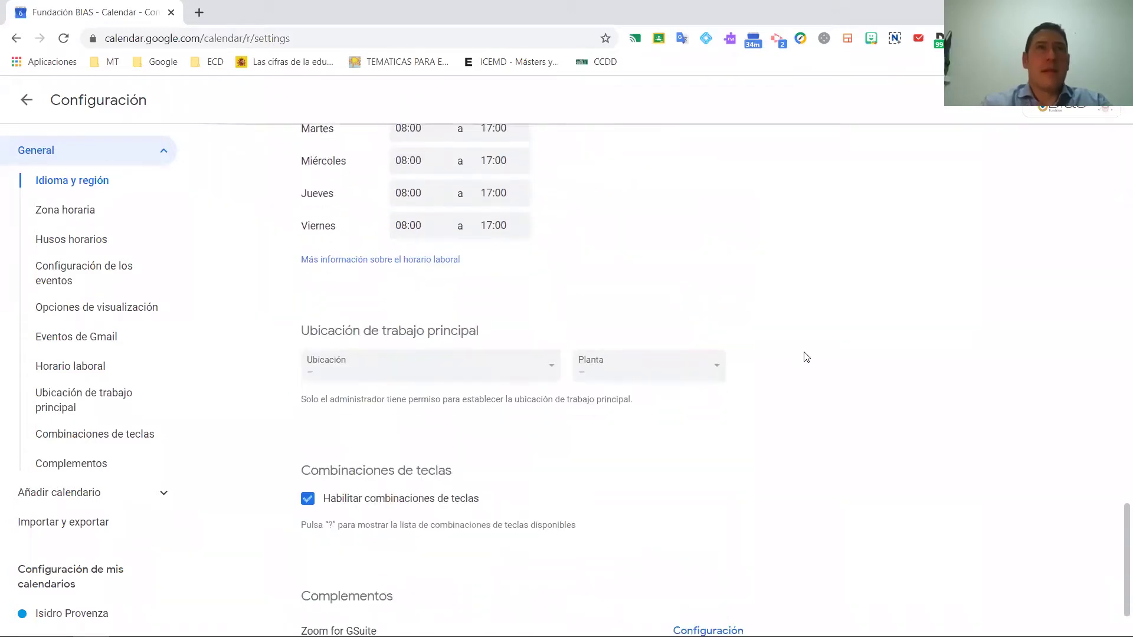
{"action": "scroll", "coordinate": [806, 356], "scroll_direction": "up", "scroll_amount": 2}
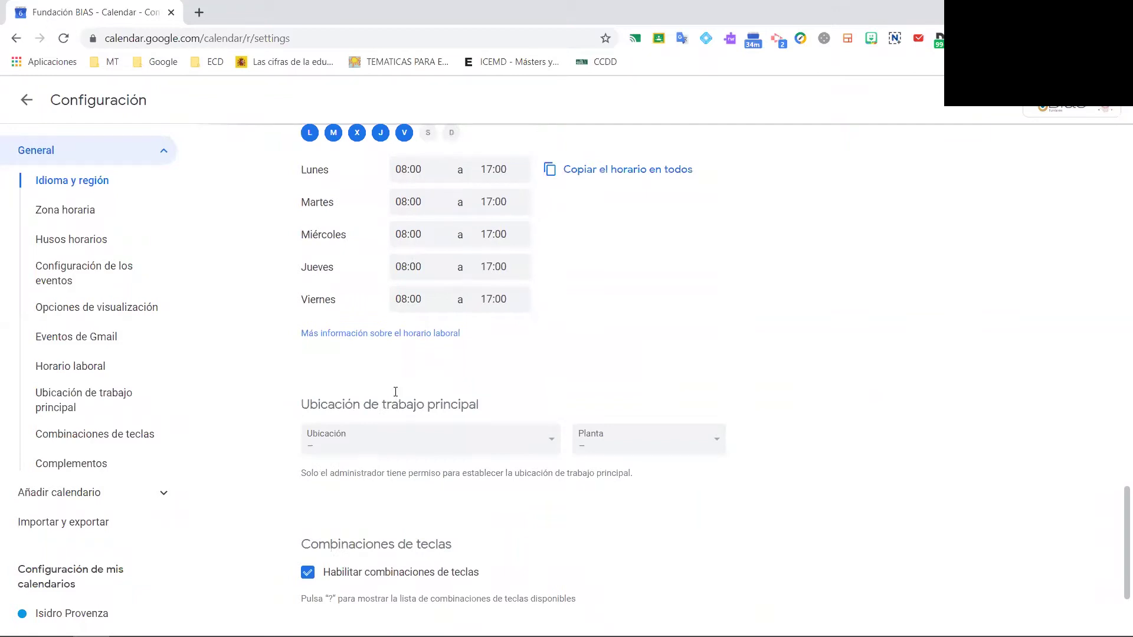
{"action": "left_click_drag", "start_coordinate": [302, 401], "coordinate": [492, 403]}
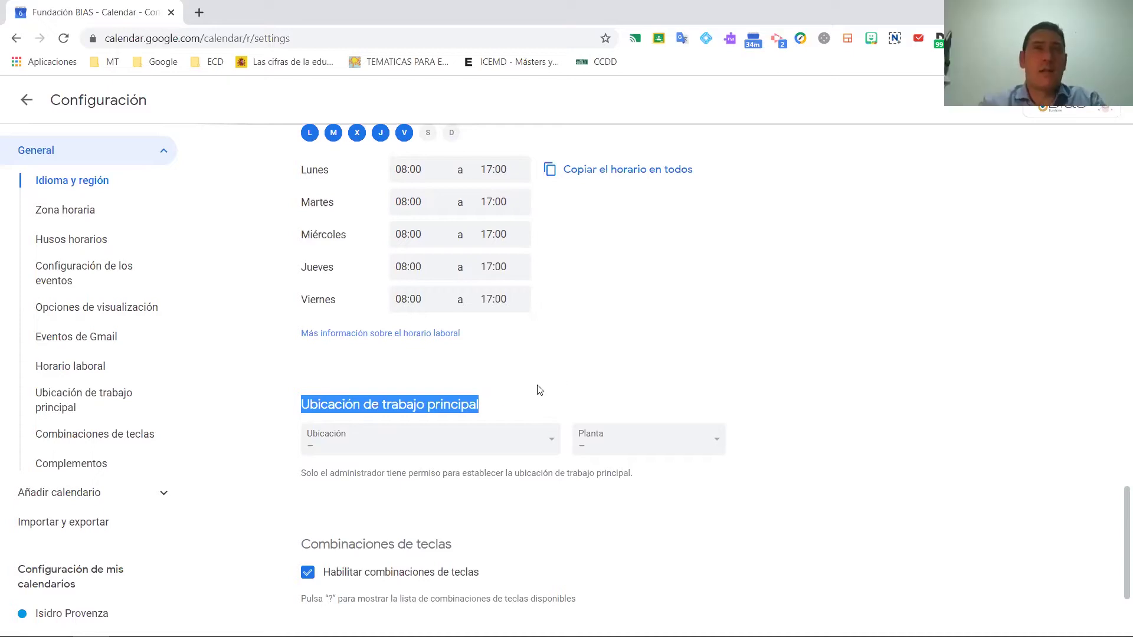
{"action": "scroll", "coordinate": [552, 329], "scroll_direction": "down", "scroll_amount": 1}
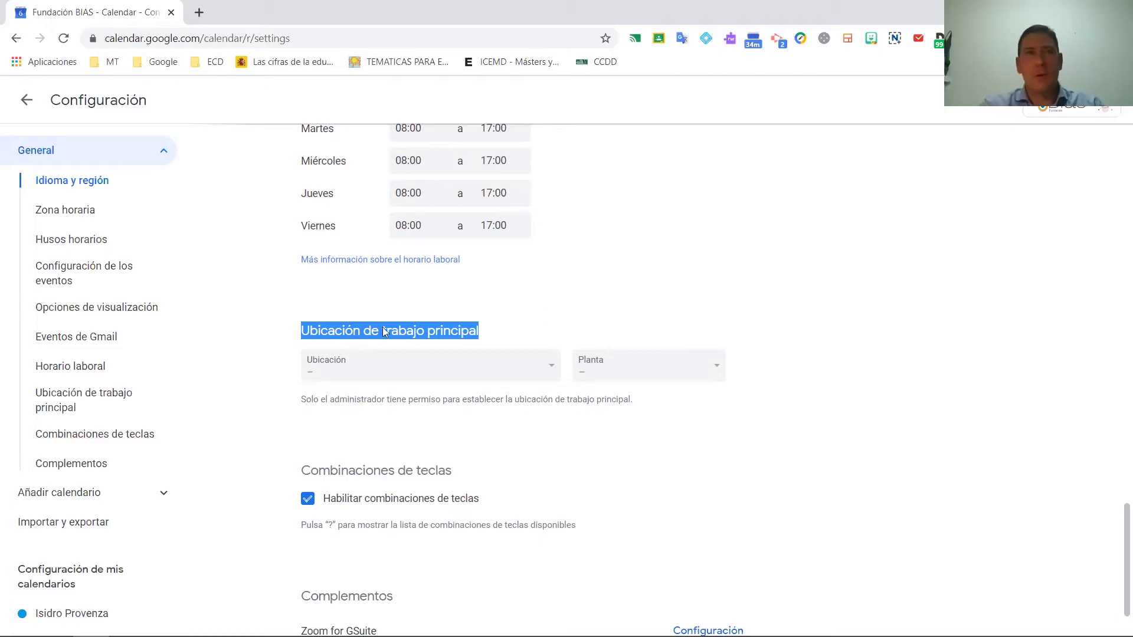
{"action": "scroll", "coordinate": [561, 368], "scroll_direction": "down", "scroll_amount": 2}
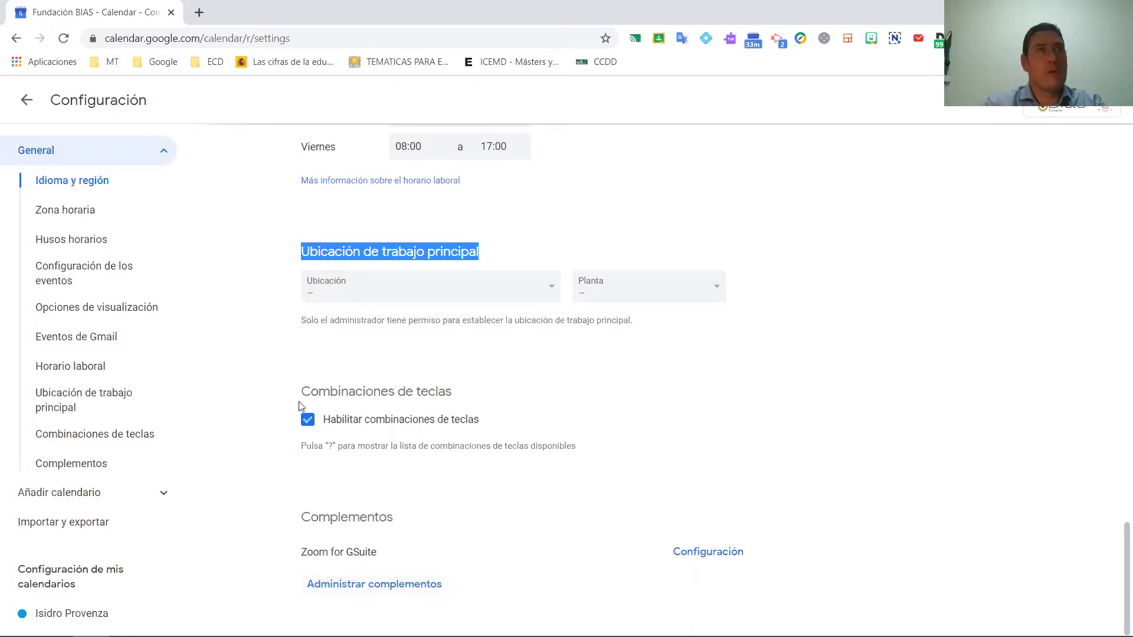
Look back over the first general settings sections and return to the calendar's week view
{"action": "scroll", "coordinate": [298, 396], "scroll_direction": "up", "scroll_amount": 3}
{"action": "scroll", "coordinate": [299, 396], "scroll_direction": "up", "scroll_amount": 20}
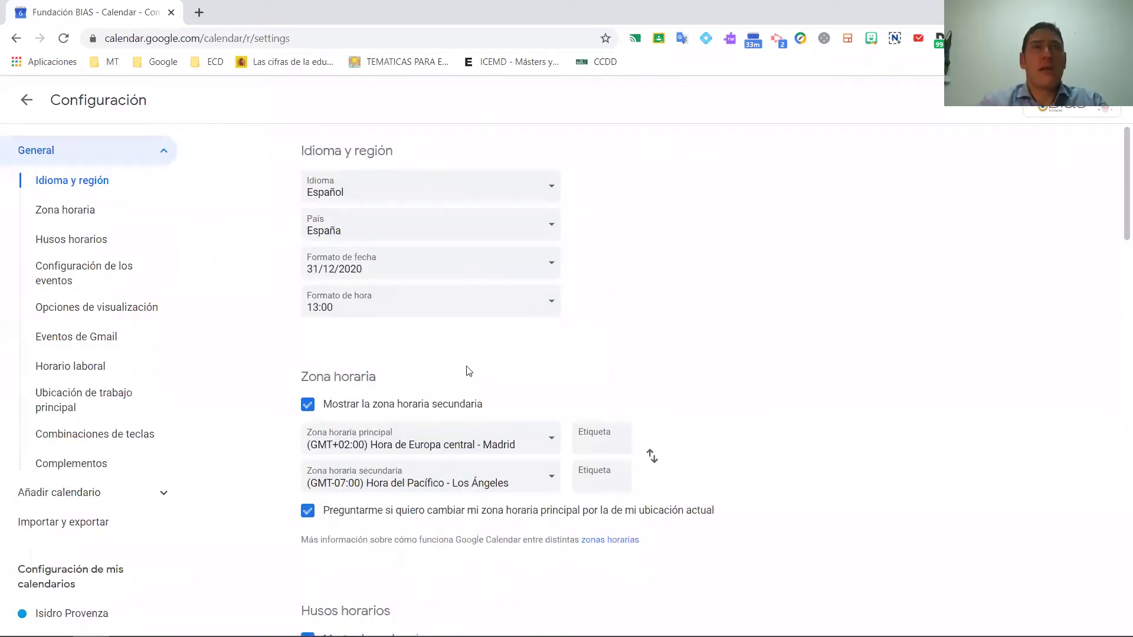
{"action": "scroll", "coordinate": [519, 321], "scroll_direction": "down", "scroll_amount": 5}
{"action": "scroll", "coordinate": [520, 325], "scroll_direction": "down", "scroll_amount": 2}
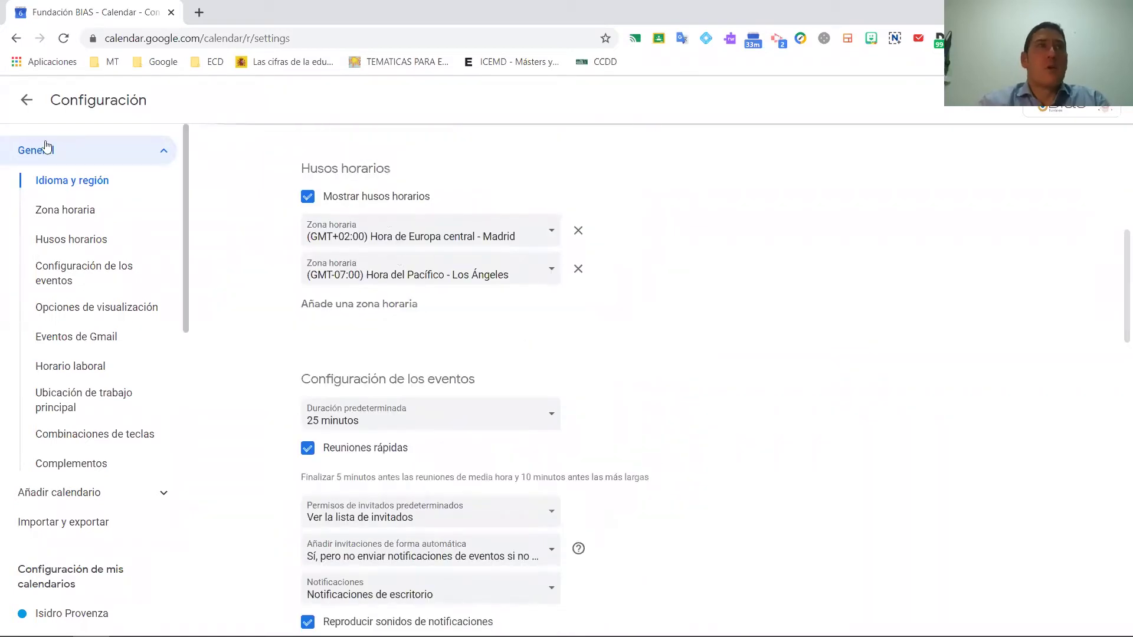
{"action": "left_click", "coordinate": [22, 104]}
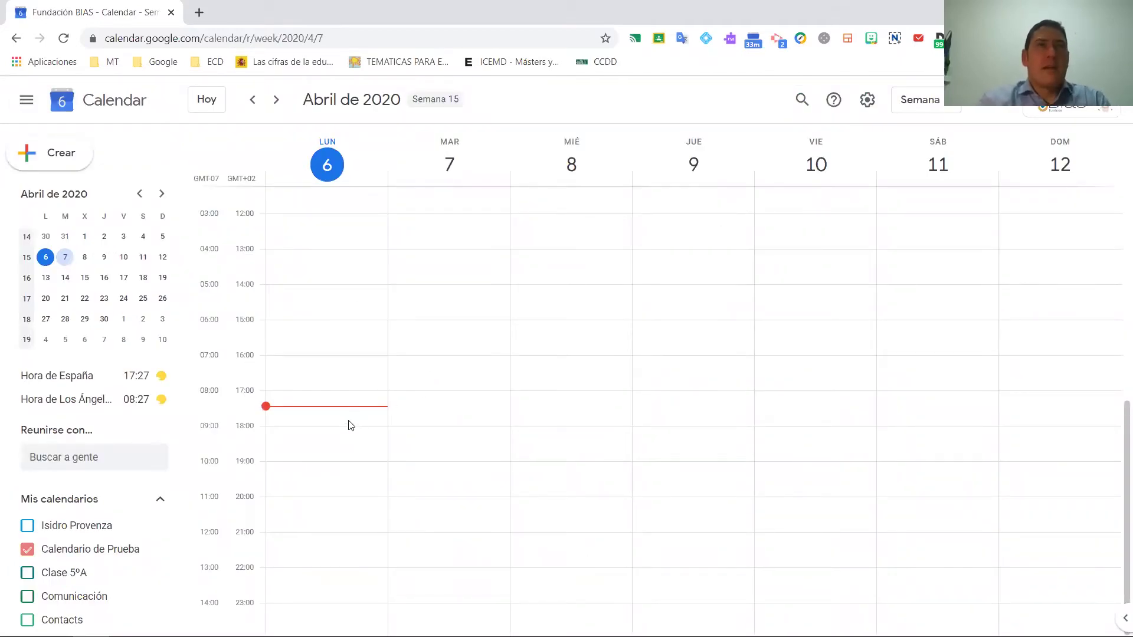
Start a new event titled Prueba on 7 April 2020 at 18:00 and open its full event options
{"action": "left_click", "coordinate": [443, 436]}
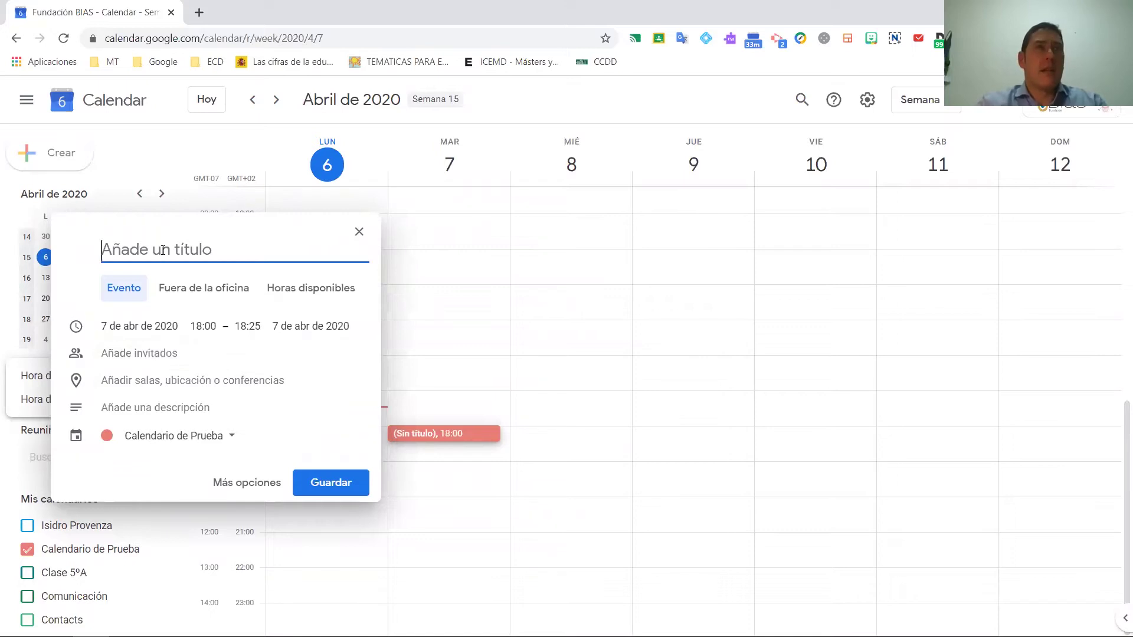
{"action": "type", "text": "P"}
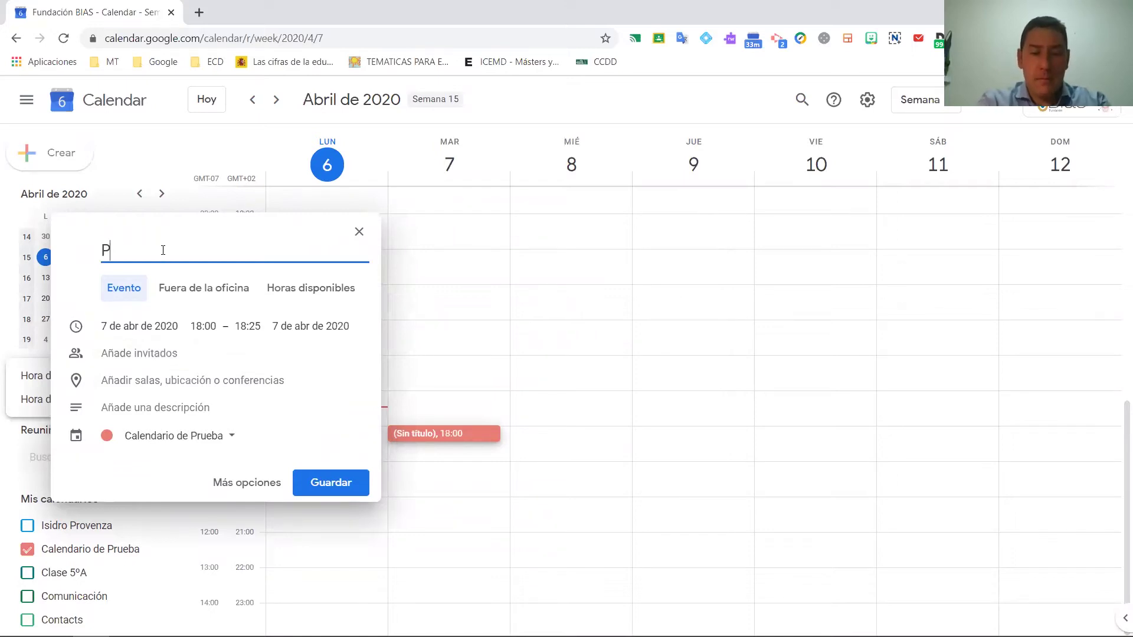
{"action": "type", "text": "rueba"}
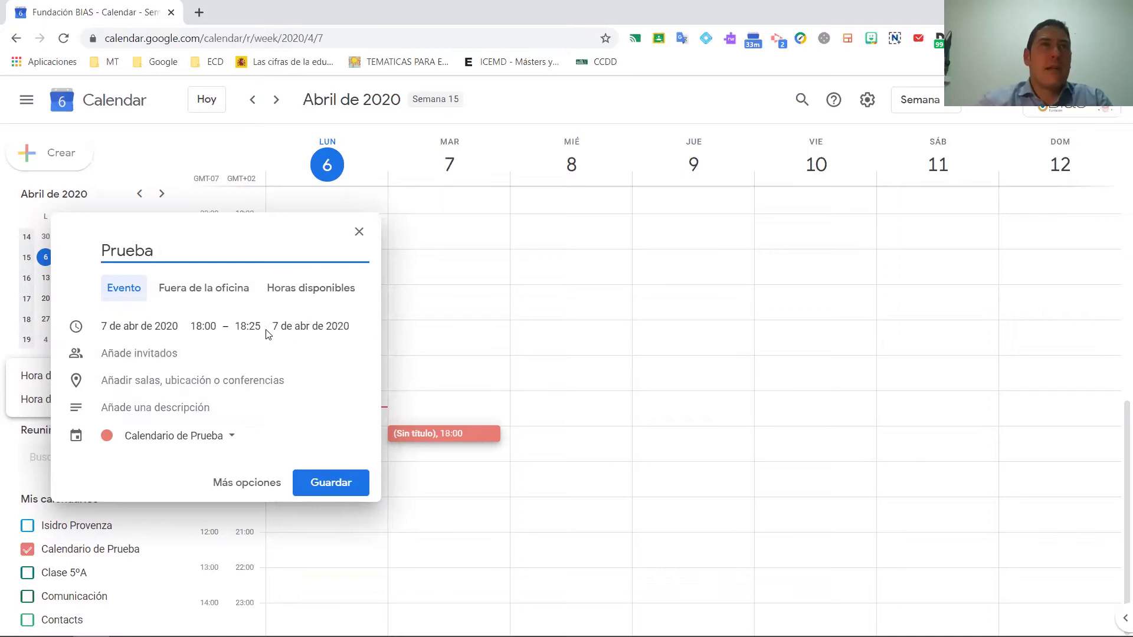
{"action": "left_click", "coordinate": [244, 485]}
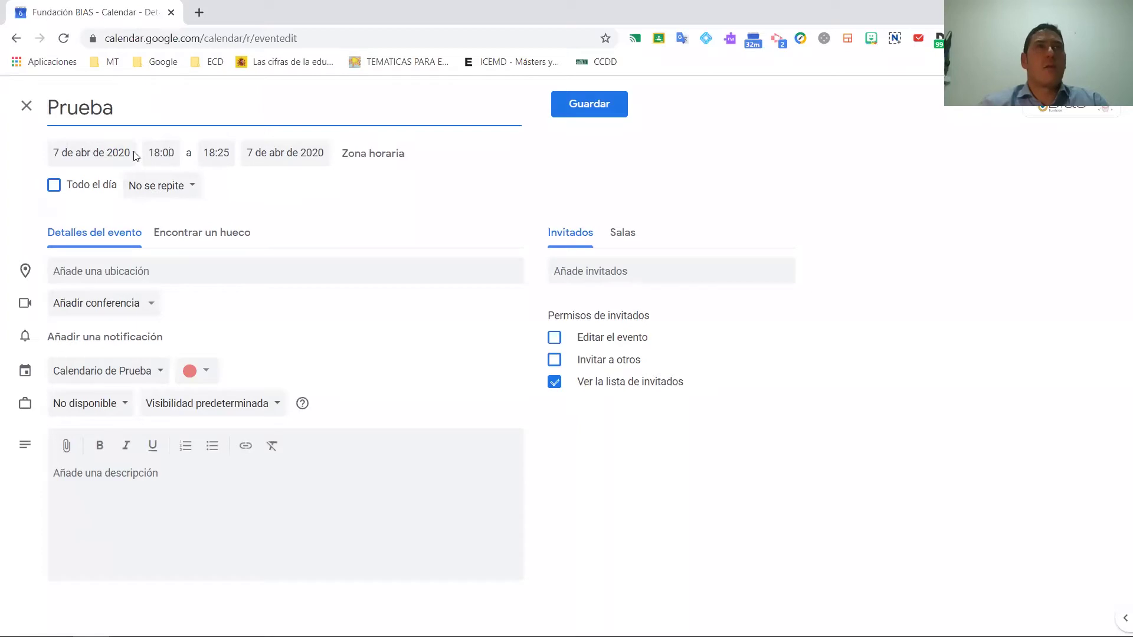
Set the Prueba event's end time to 18:50 and examine its time zone options without changing them
{"action": "left_click", "coordinate": [97, 152]}
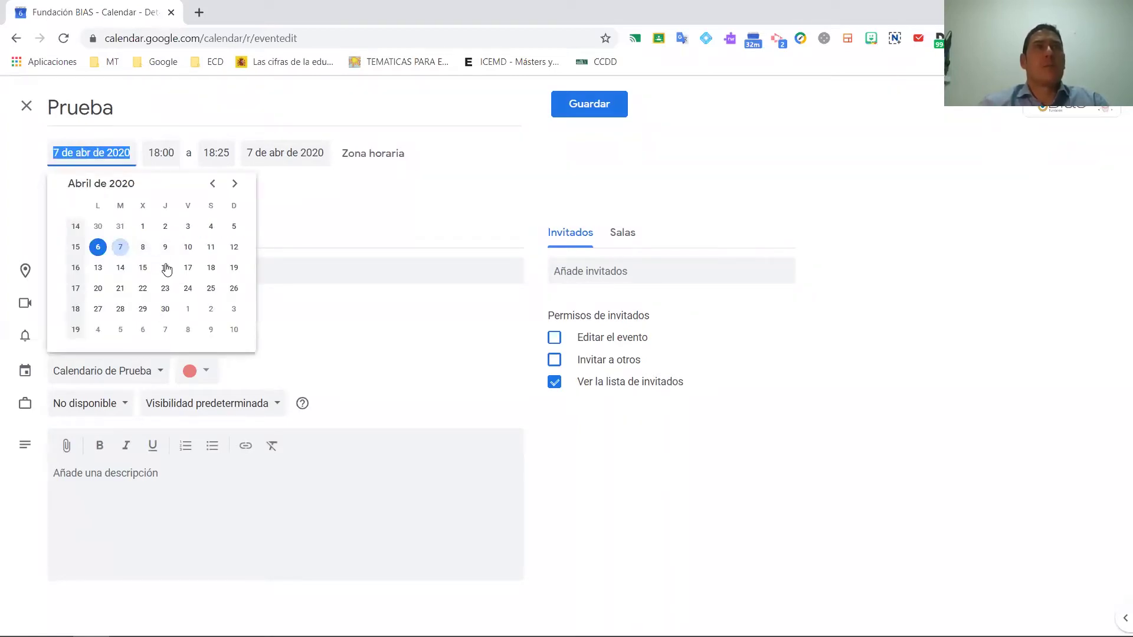
{"action": "left_click", "coordinate": [161, 155]}
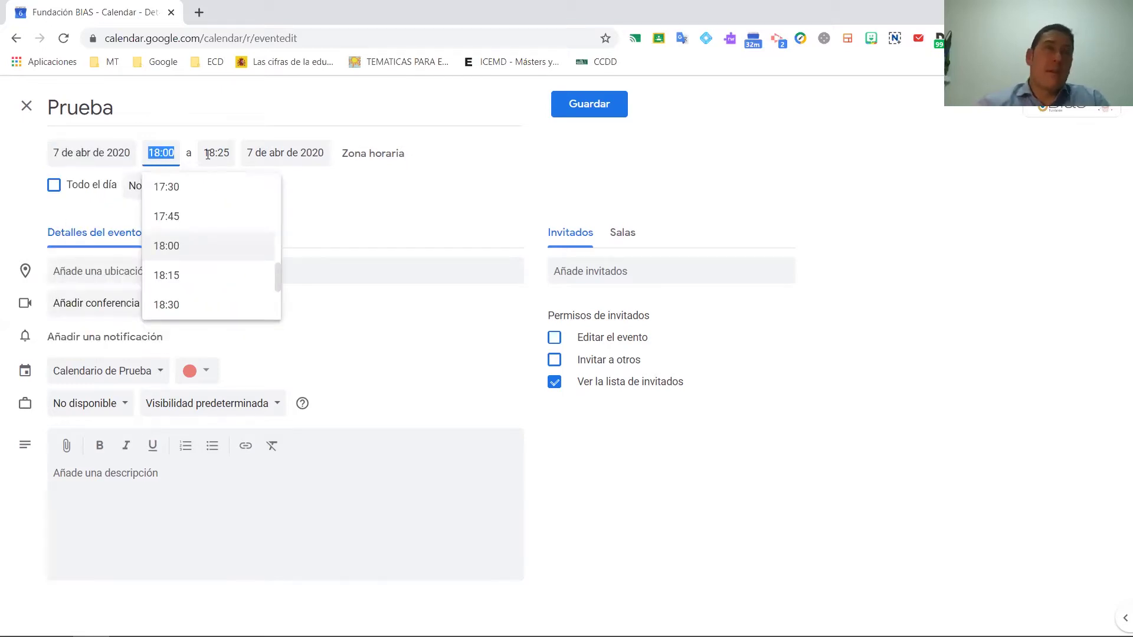
{"action": "left_click", "coordinate": [208, 155]}
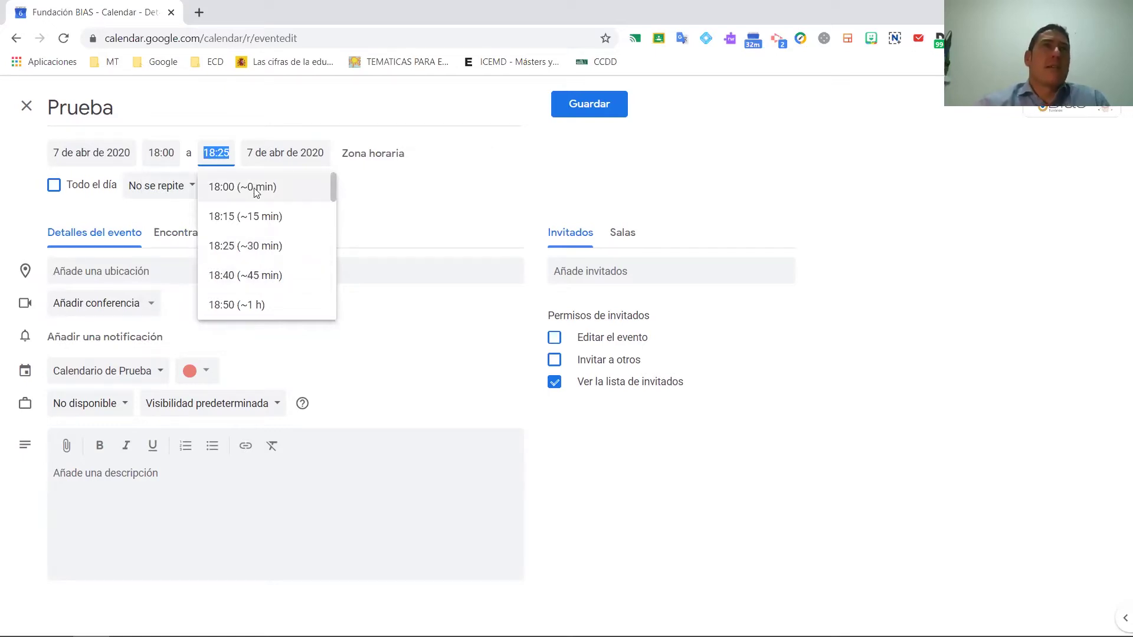
{"action": "left_click", "coordinate": [251, 270]}
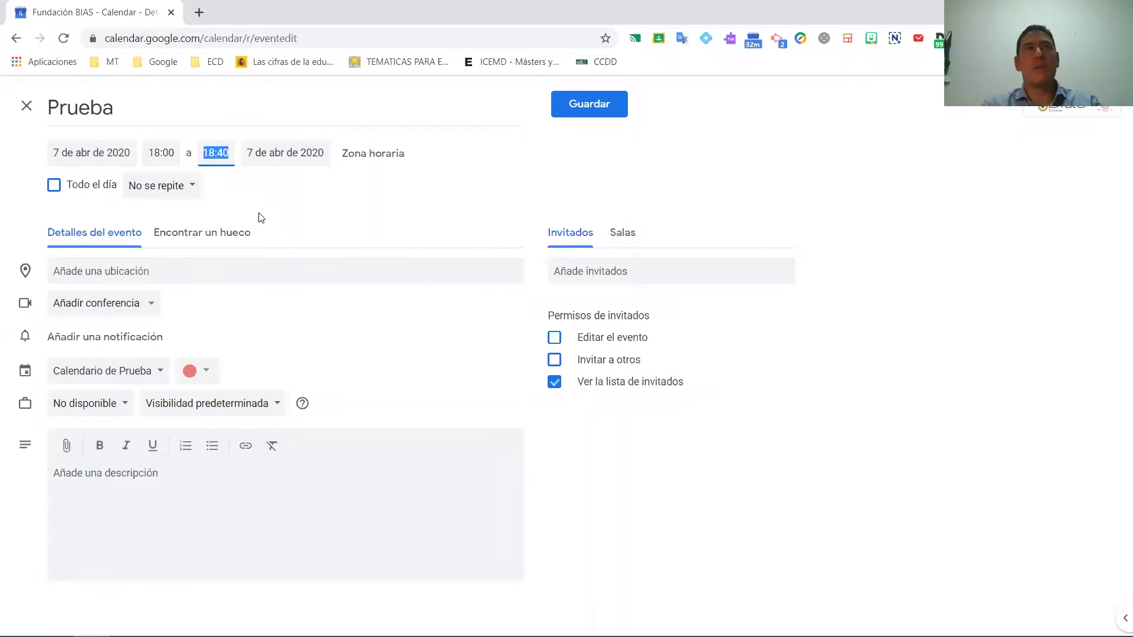
{"action": "left_click", "coordinate": [222, 160]}
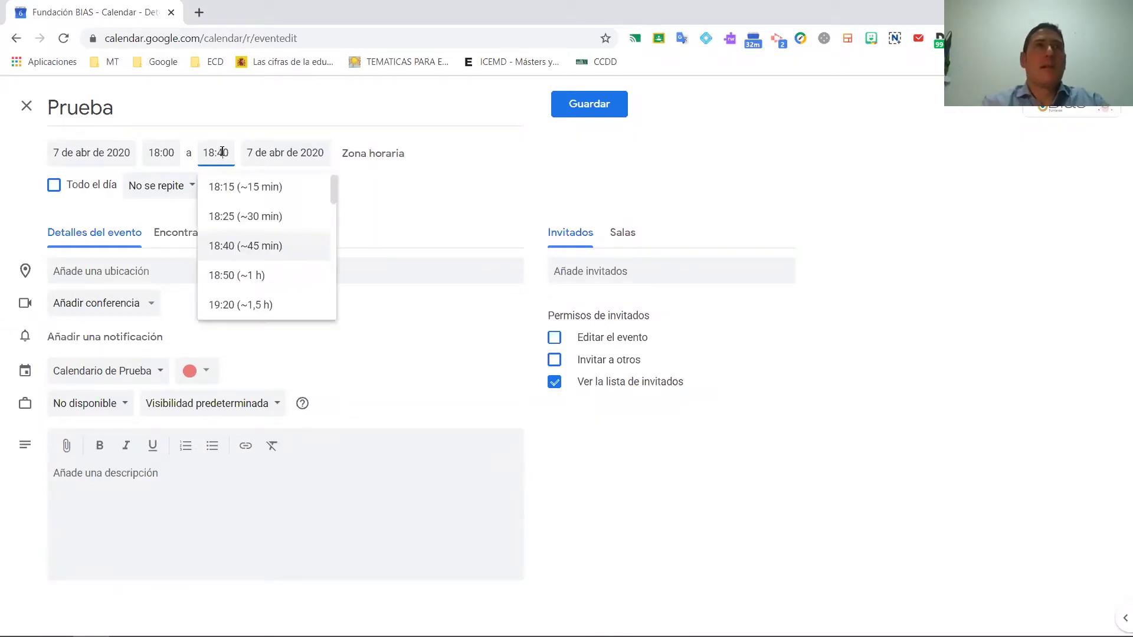
{"action": "left_click", "coordinate": [253, 275]}
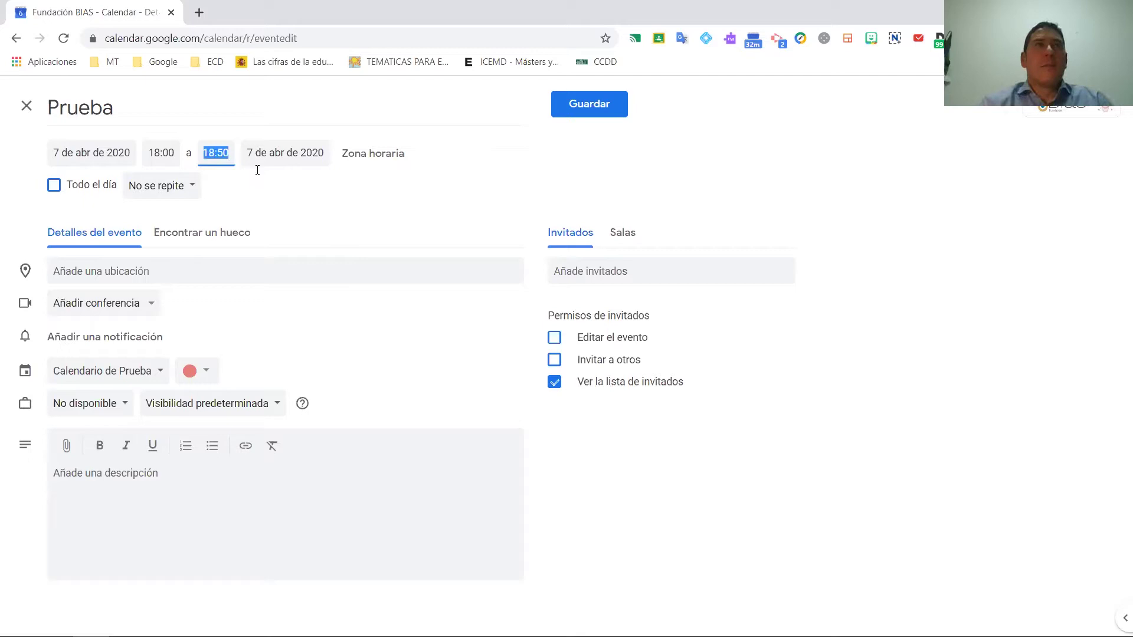
{"action": "left_click", "coordinate": [366, 154]}
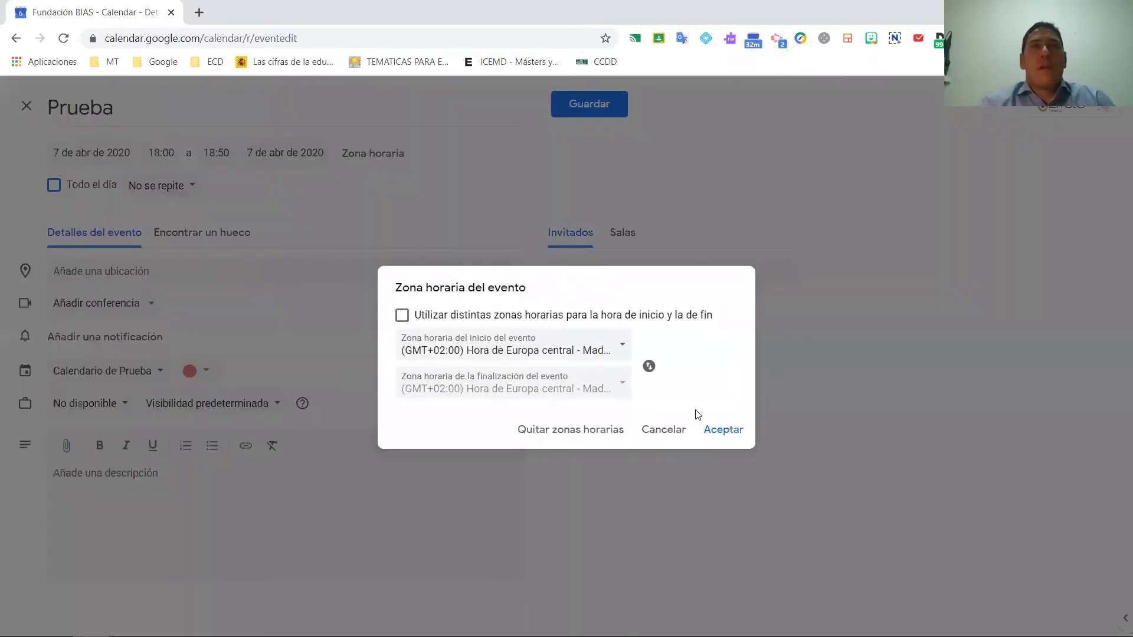
{"action": "left_click", "coordinate": [663, 430]}
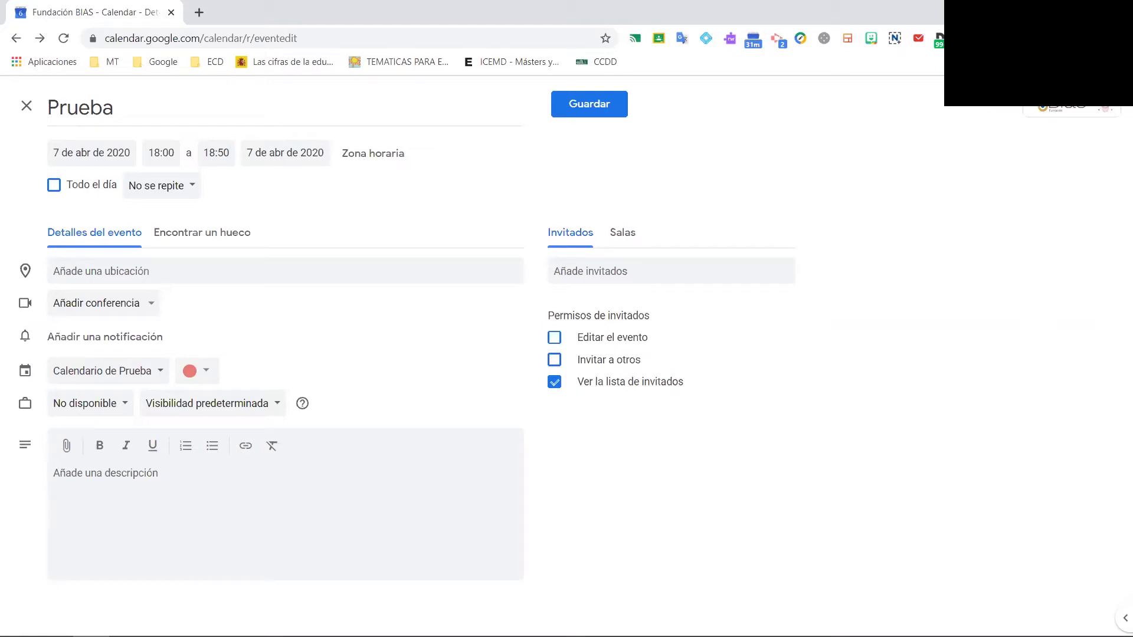
Try the all-day option on the Prueba event, set it to repeat every day instead, and save it
{"action": "left_click", "coordinate": [55, 189]}
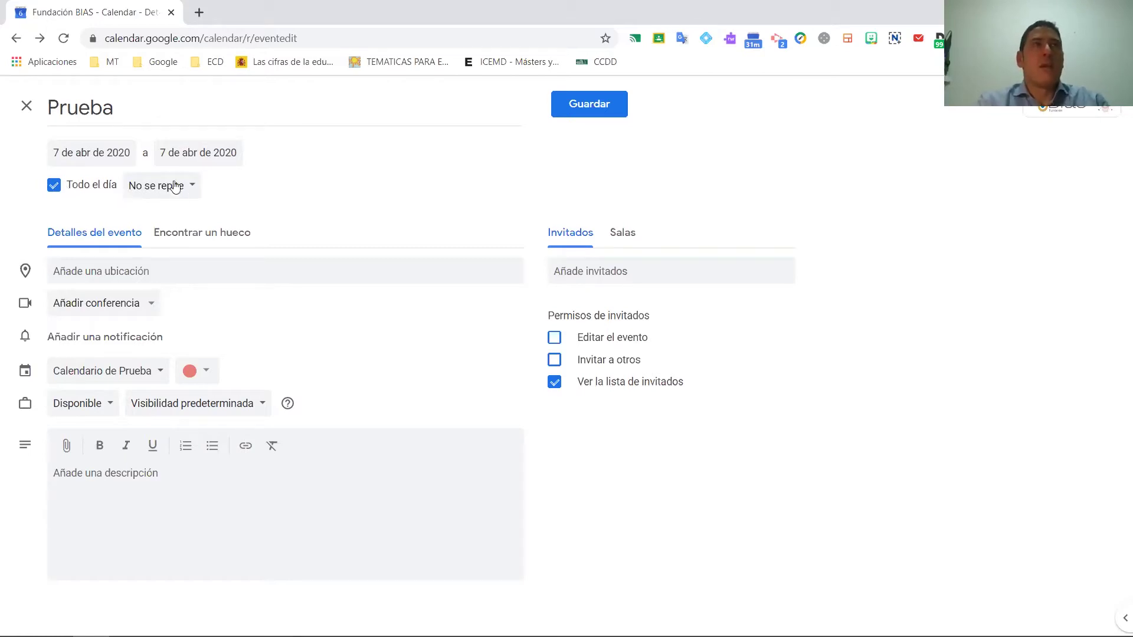
{"action": "left_click", "coordinate": [54, 185]}
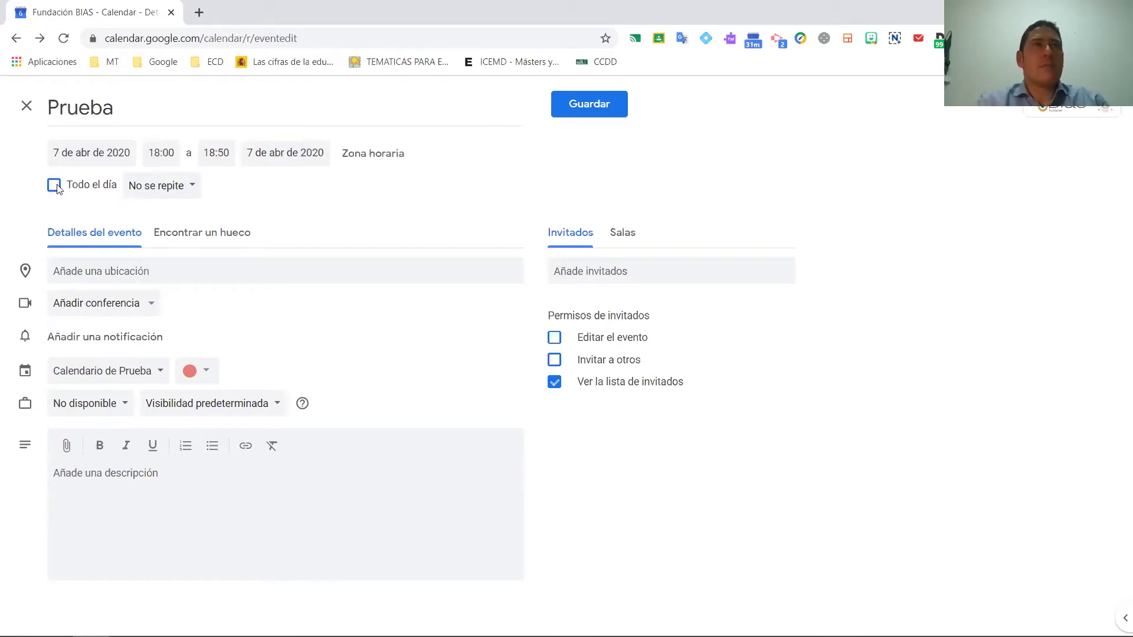
{"action": "left_click", "coordinate": [181, 192]}
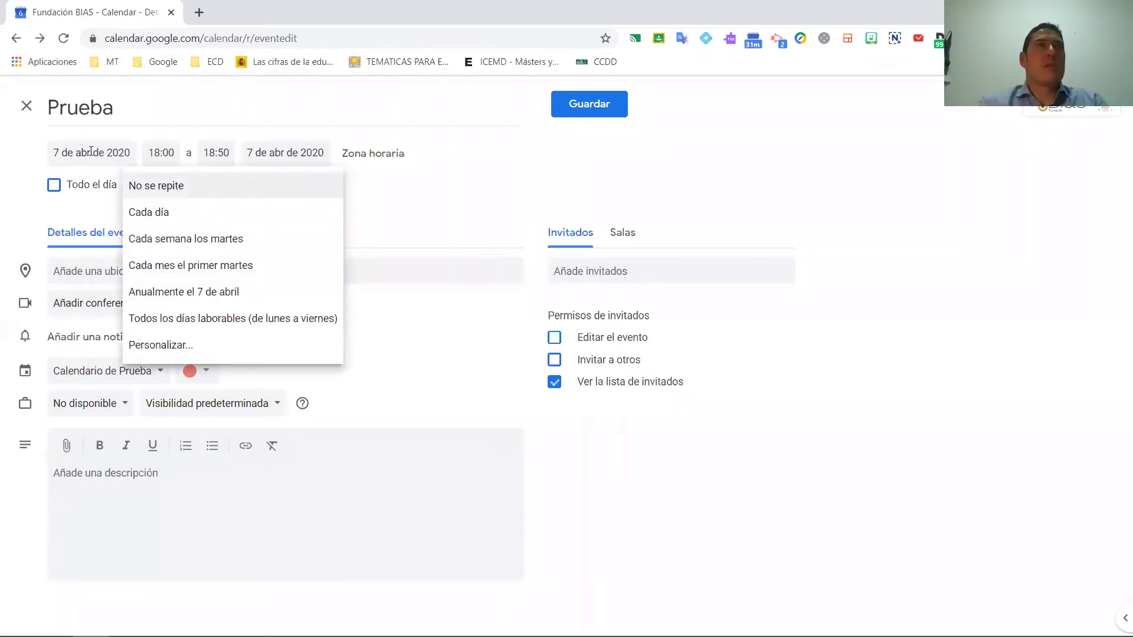
{"action": "left_click", "coordinate": [166, 218]}
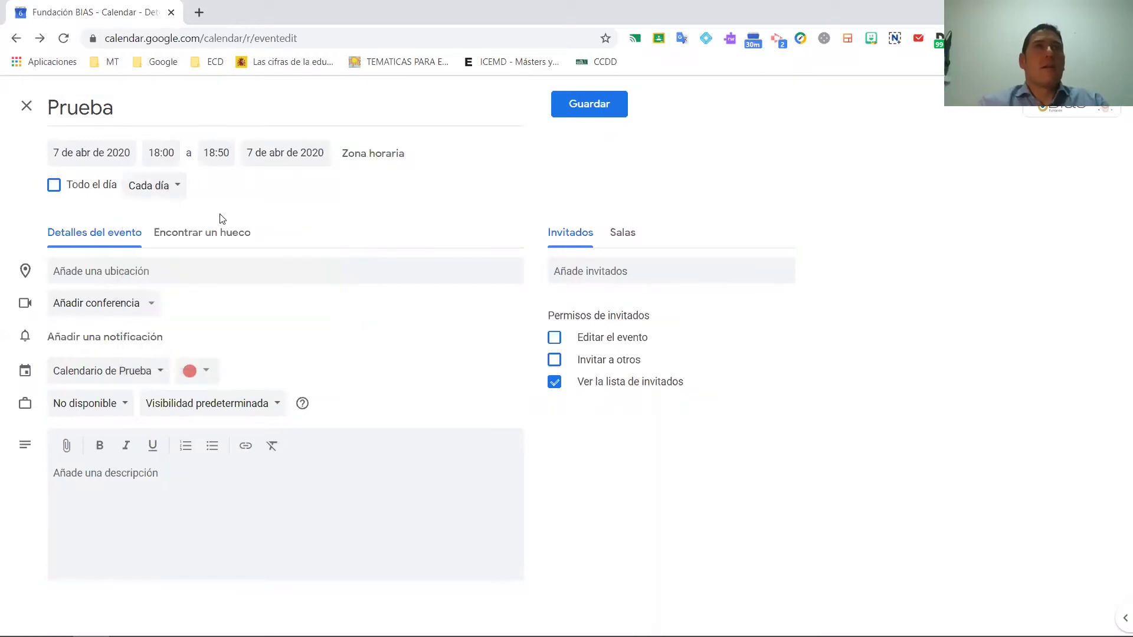
{"action": "left_click", "coordinate": [585, 112]}
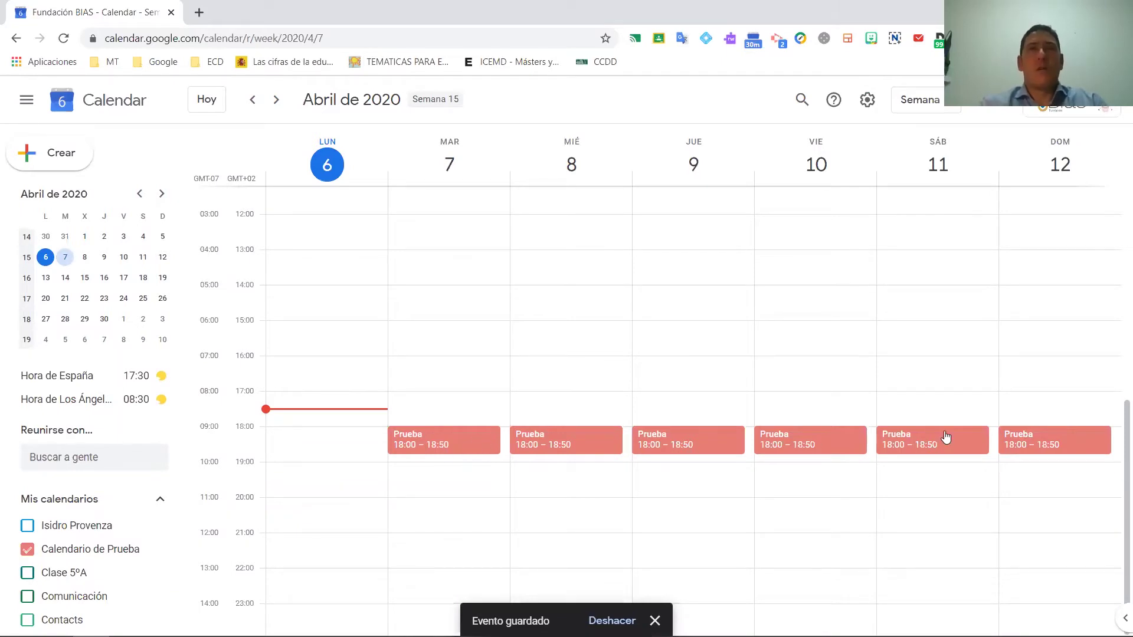
Delete the Prueba event of Tuesday 7 April together with all its daily repetitions
{"action": "left_click", "coordinate": [479, 445]}
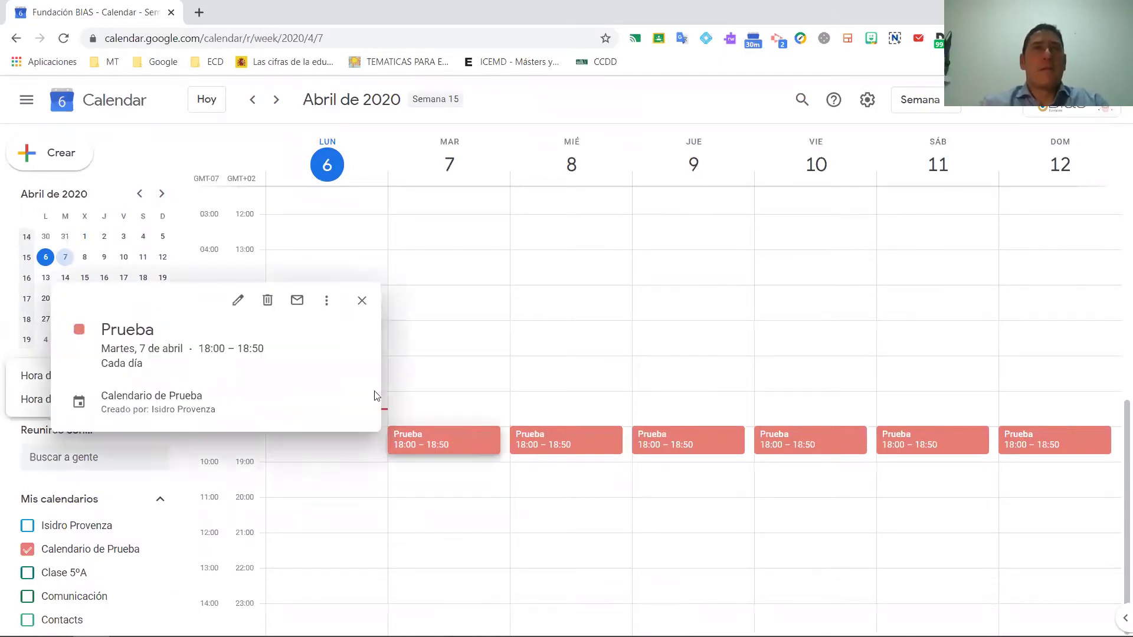
{"action": "left_click", "coordinate": [267, 300]}
{"action": "left_click", "coordinate": [515, 352]}
{"action": "left_click", "coordinate": [652, 422]}
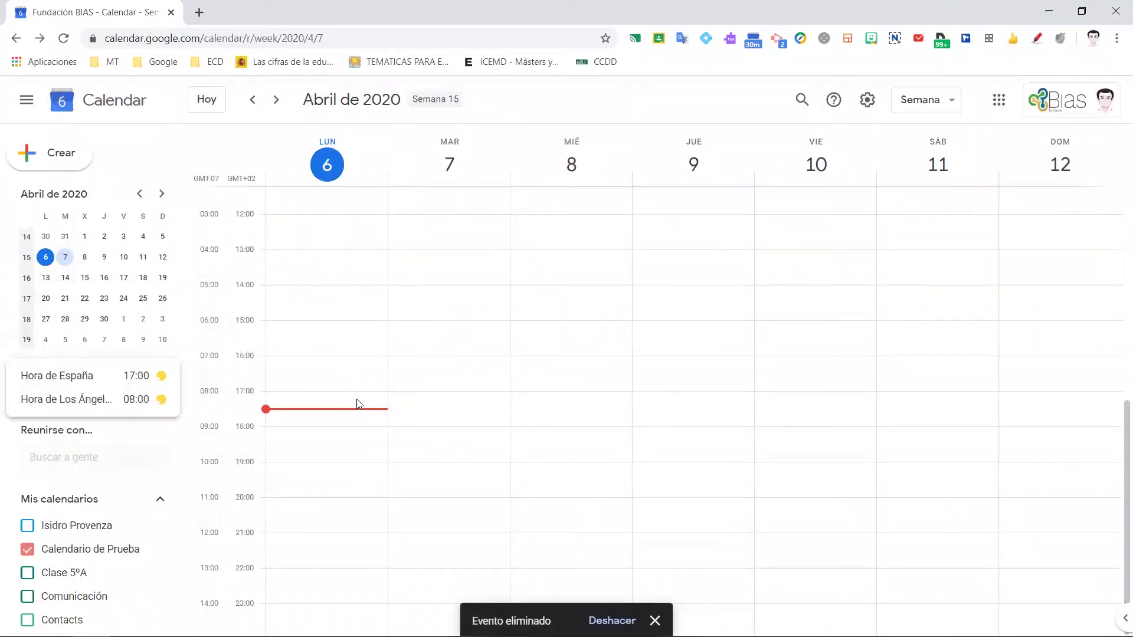
Create an event titled Prueba on 6 April 2020 from 18:00 to 18:25 and open its full options
{"action": "left_click", "coordinate": [356, 404]}
{"action": "left_click", "coordinate": [358, 440]}
{"action": "left_click", "coordinate": [358, 440]}
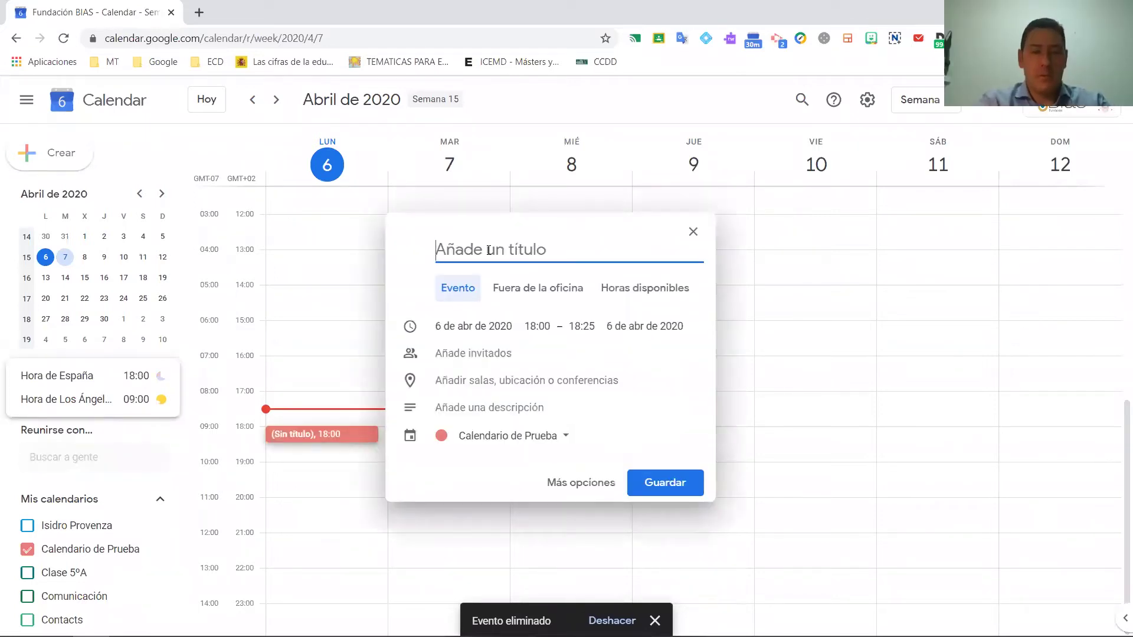
{"action": "type", "text": "Prueba"}
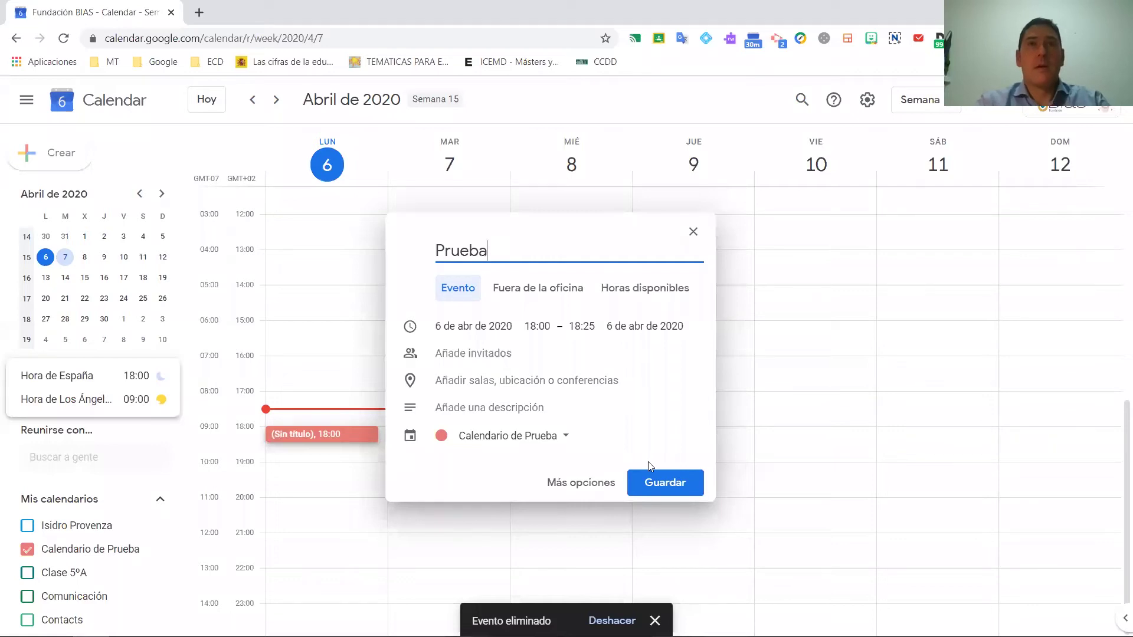
{"action": "left_click", "coordinate": [592, 484]}
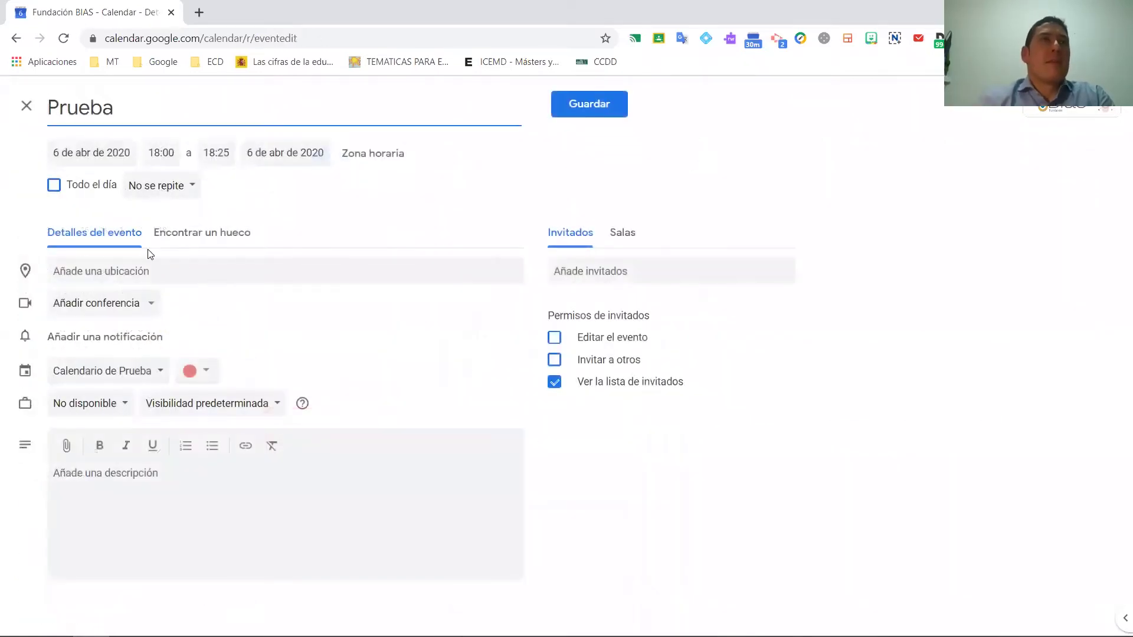
Review the repetition choices for the Prueba event and move its date to 7 April 2020
{"action": "left_click", "coordinate": [177, 185]}
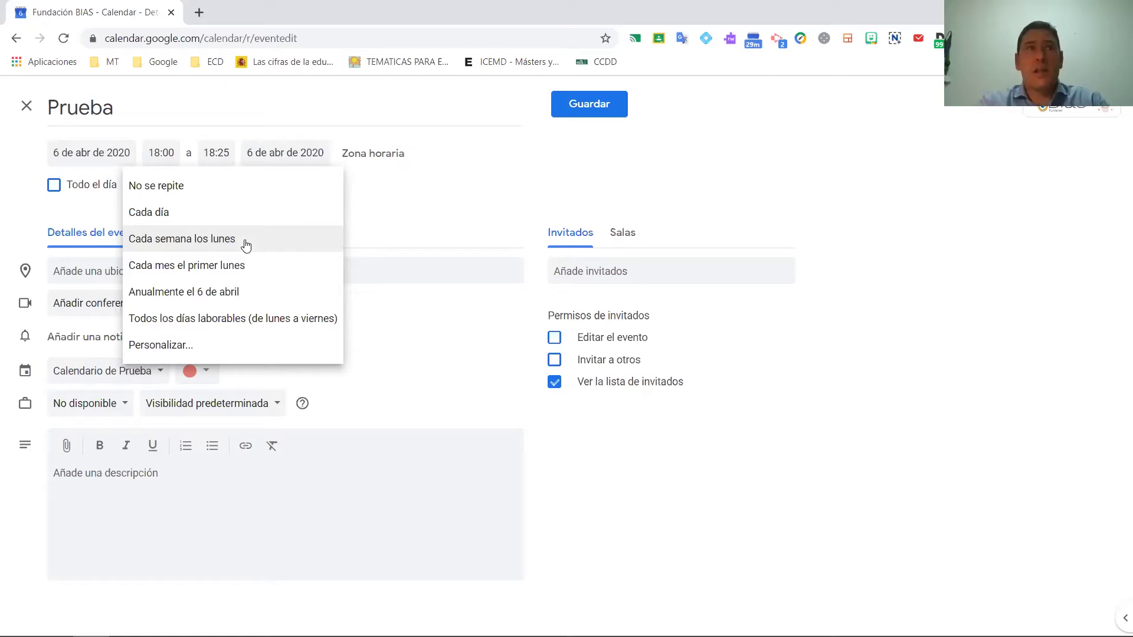
{"action": "left_click", "coordinate": [114, 155]}
{"action": "left_click", "coordinate": [120, 246]}
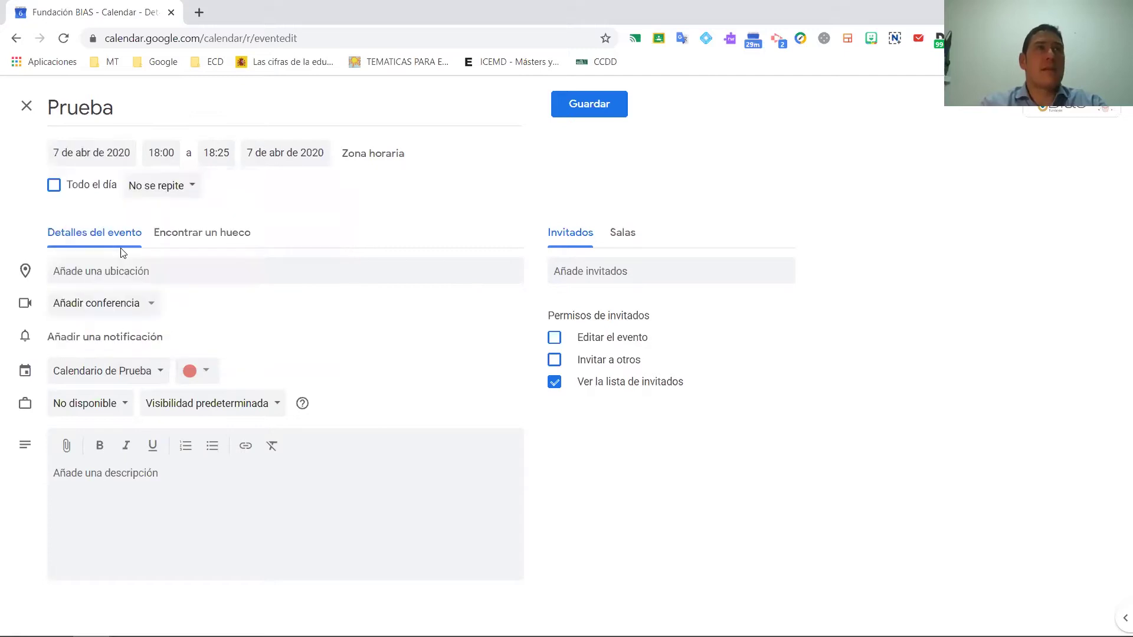
Try a custom recurrence for the Prueba event, testing 5 weeks and settling on every 2 weeks on Tuesday
{"action": "left_click", "coordinate": [187, 188]}
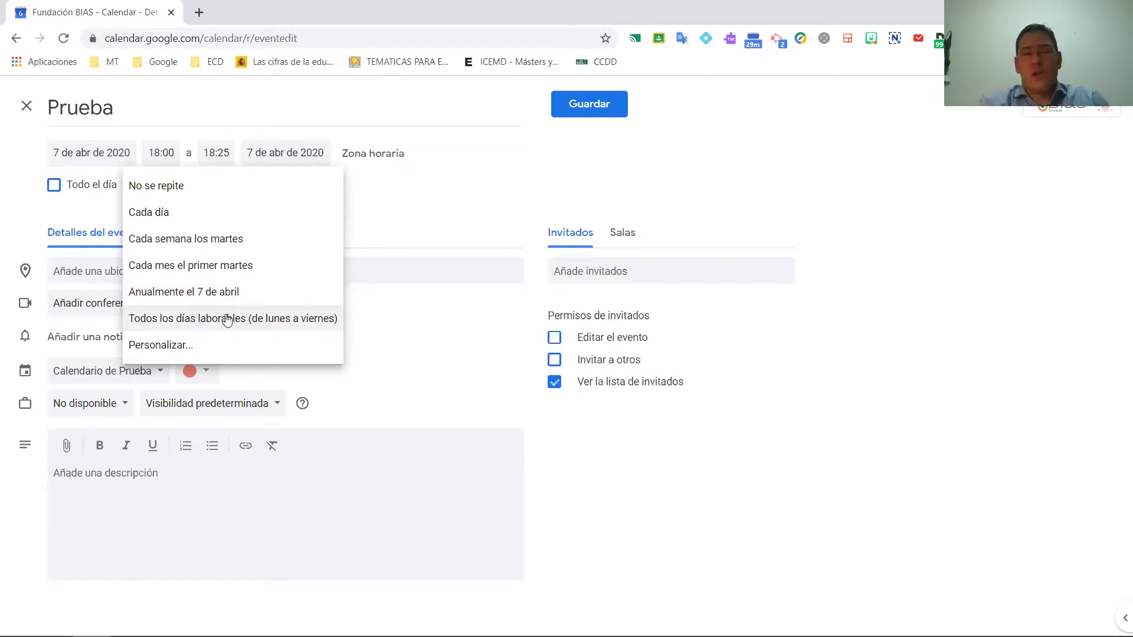
{"action": "left_click", "coordinate": [171, 345]}
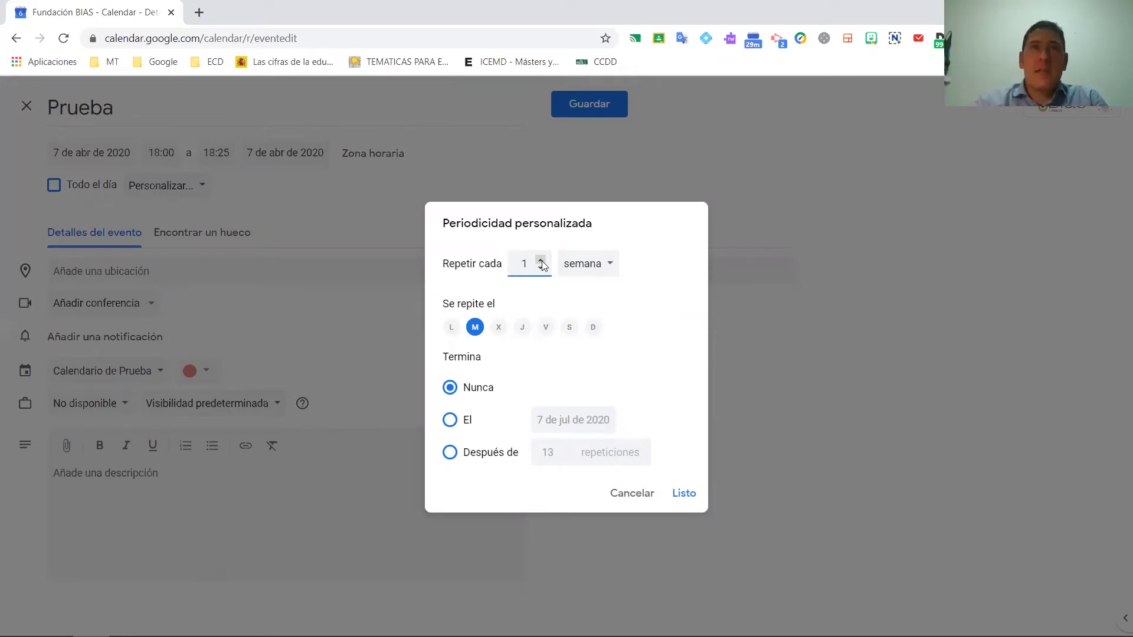
{"action": "left_click", "coordinate": [541, 261]}
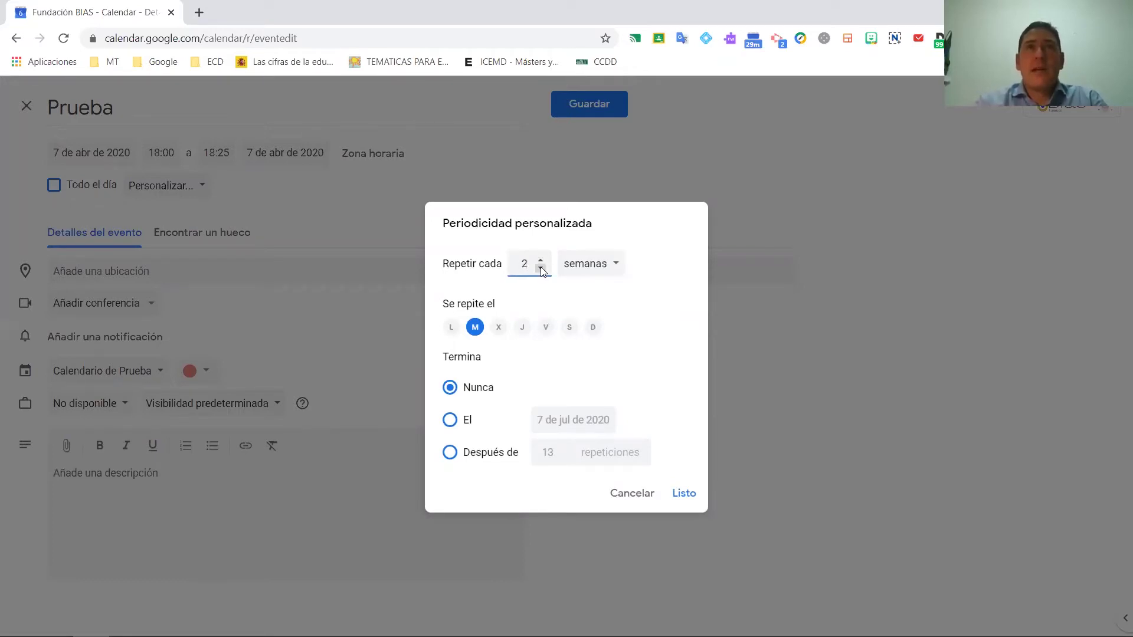
{"action": "left_click", "coordinate": [541, 261]}
{"action": "left_click", "coordinate": [541, 262]}
{"action": "left_click", "coordinate": [541, 261]}
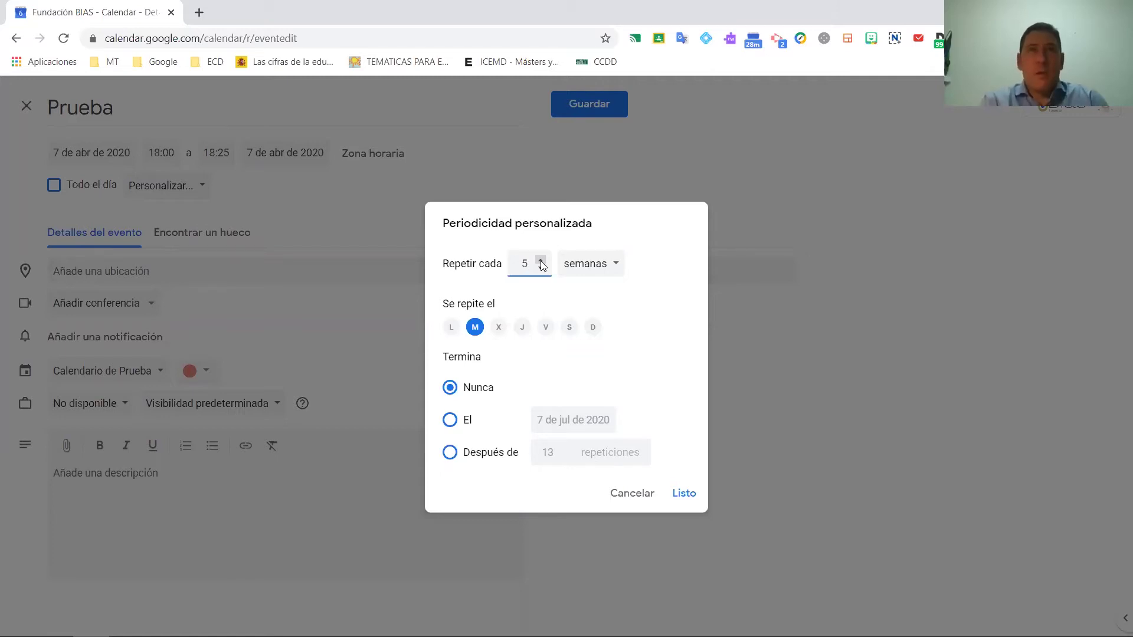
{"action": "left_click", "coordinate": [592, 265]}
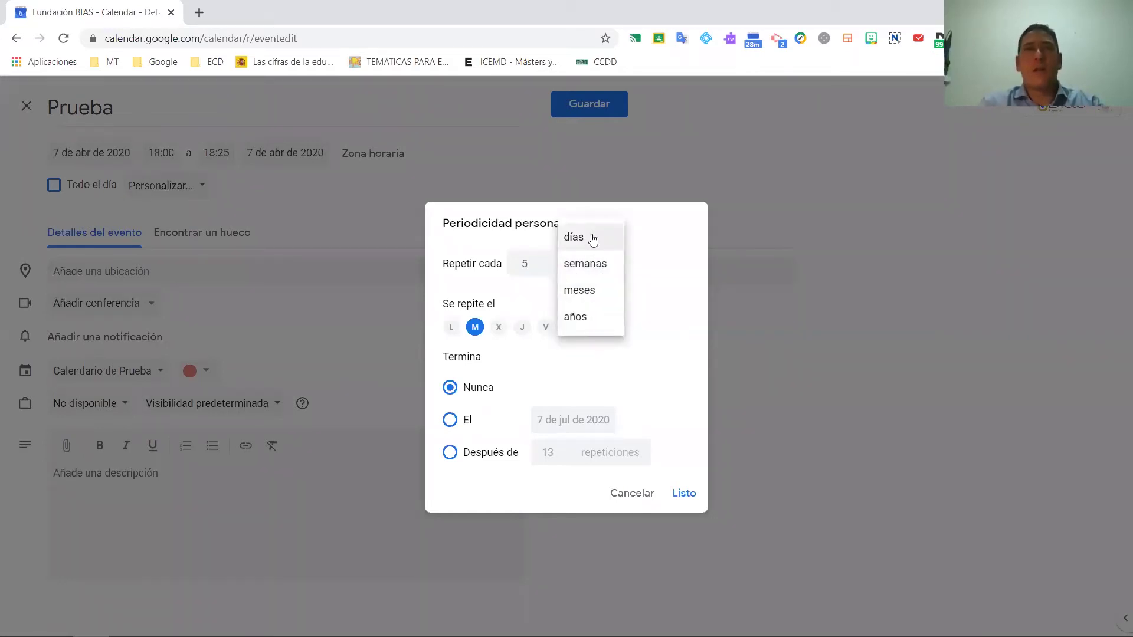
{"action": "left_click", "coordinate": [531, 299]}
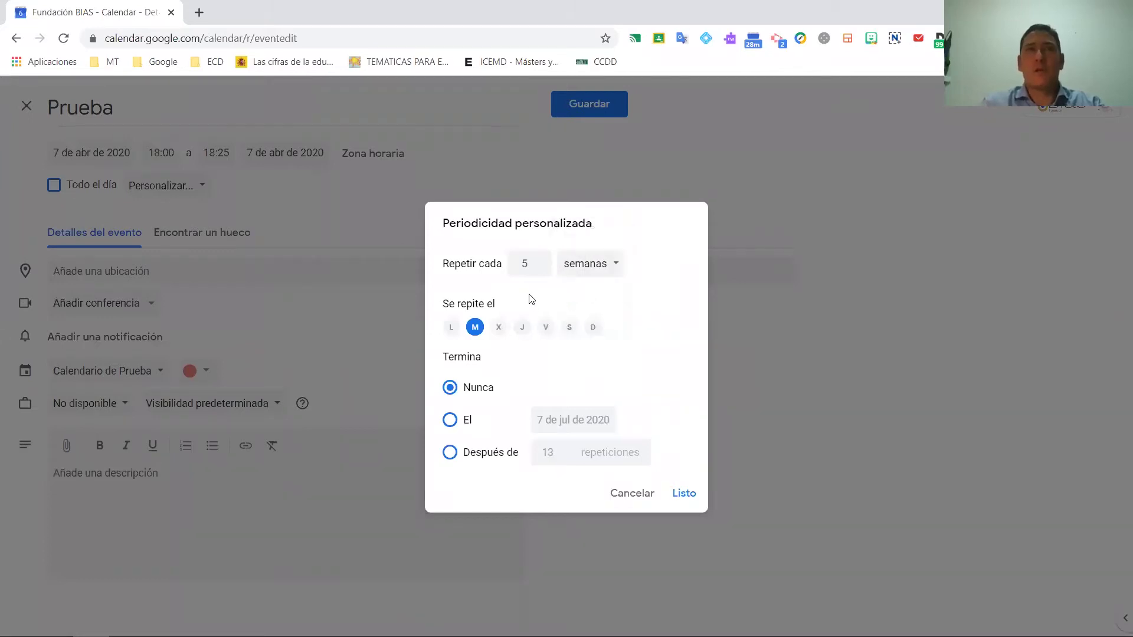
{"action": "left_click", "coordinate": [541, 268]}
{"action": "left_click", "coordinate": [540, 268]}
{"action": "left_click", "coordinate": [541, 268]}
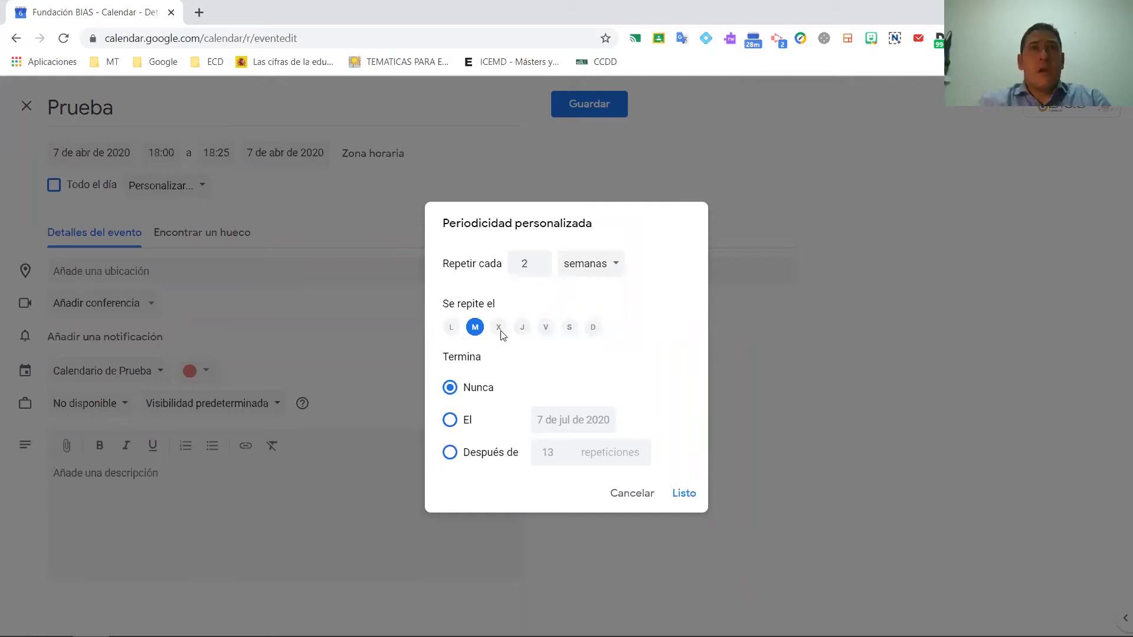
{"action": "left_click", "coordinate": [546, 329]}
{"action": "left_click", "coordinate": [545, 330]}
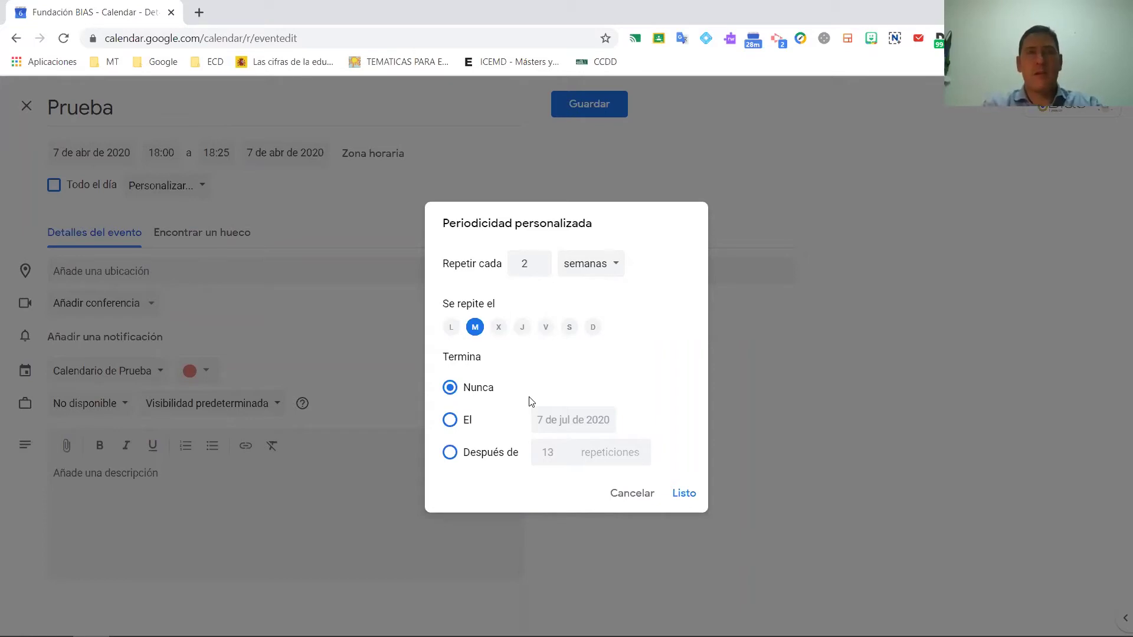
Try the recurrence's end options, by date and after 10 repetitions, and discard the custom recurrence
{"action": "left_click", "coordinate": [450, 420]}
{"action": "left_click", "coordinate": [566, 420]}
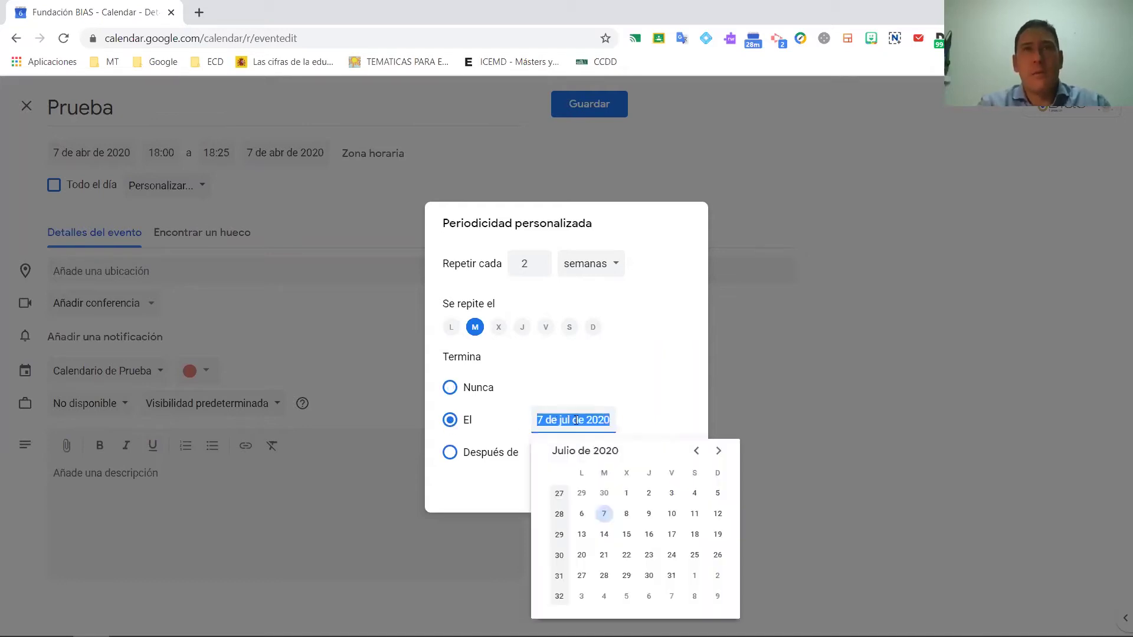
{"action": "left_click", "coordinate": [639, 400]}
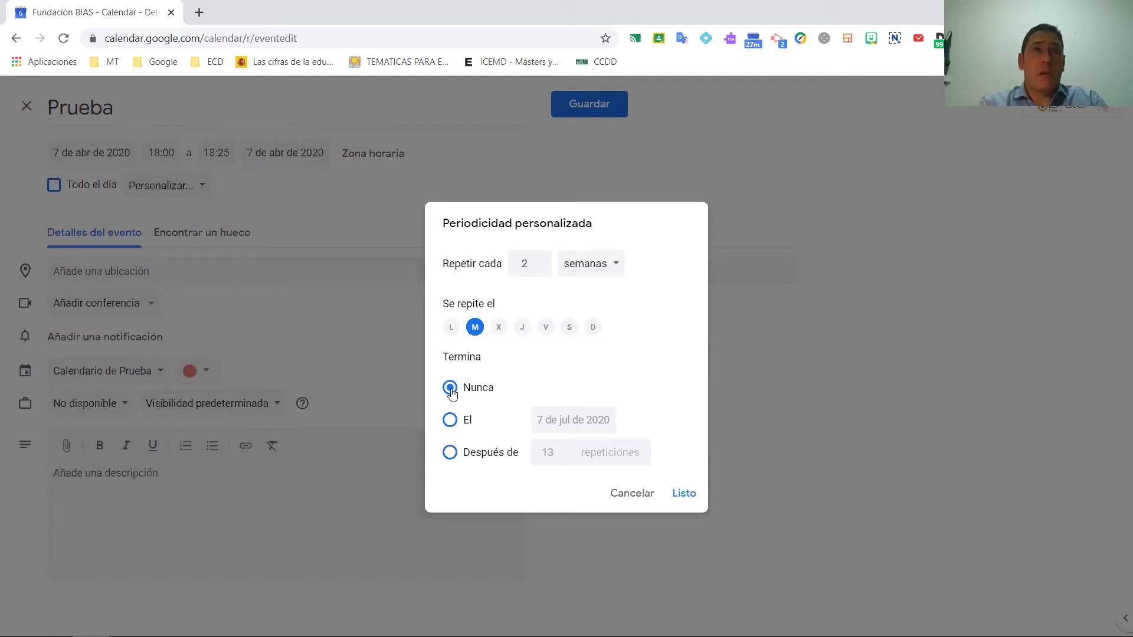
{"action": "left_click", "coordinate": [450, 453]}
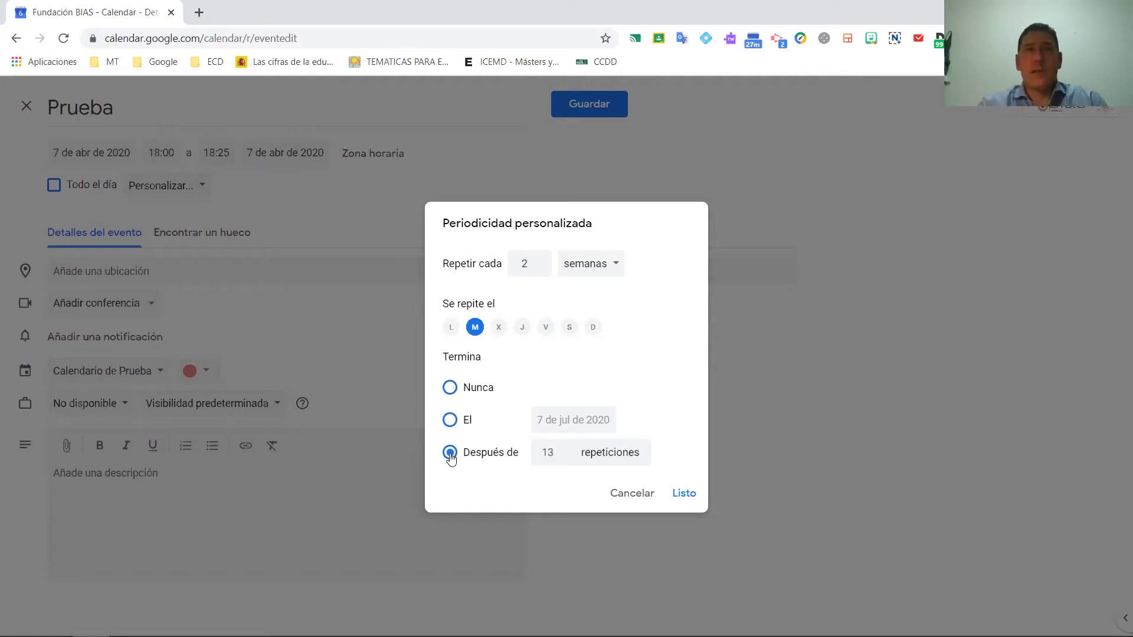
{"action": "left_click", "coordinate": [564, 456]}
{"action": "left_click", "coordinate": [563, 449]}
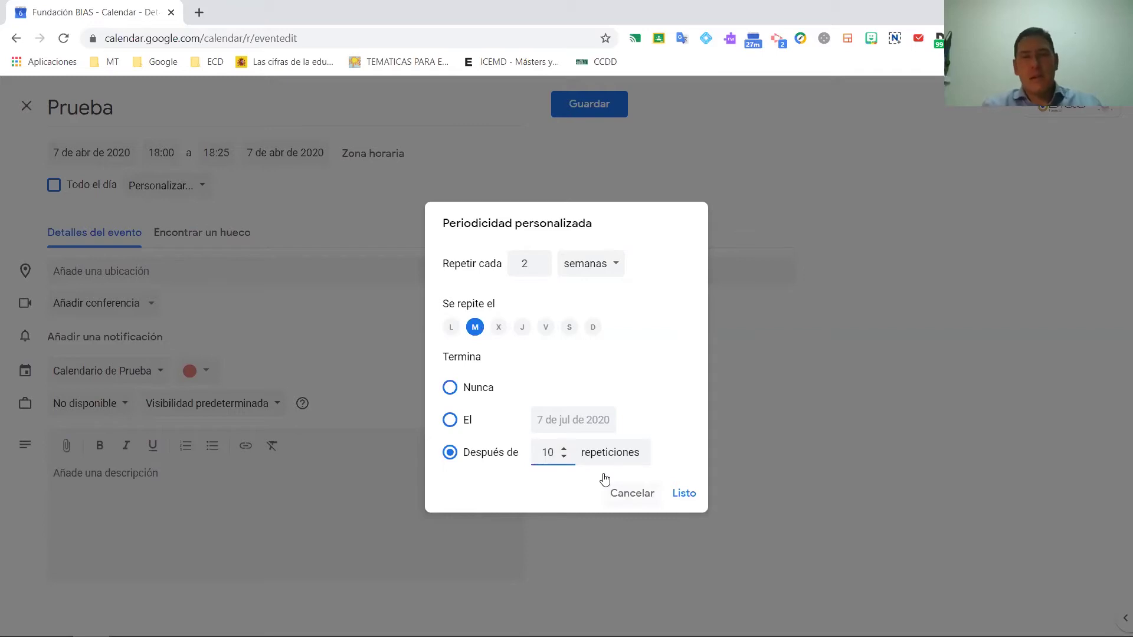
{"action": "left_click", "coordinate": [617, 495]}
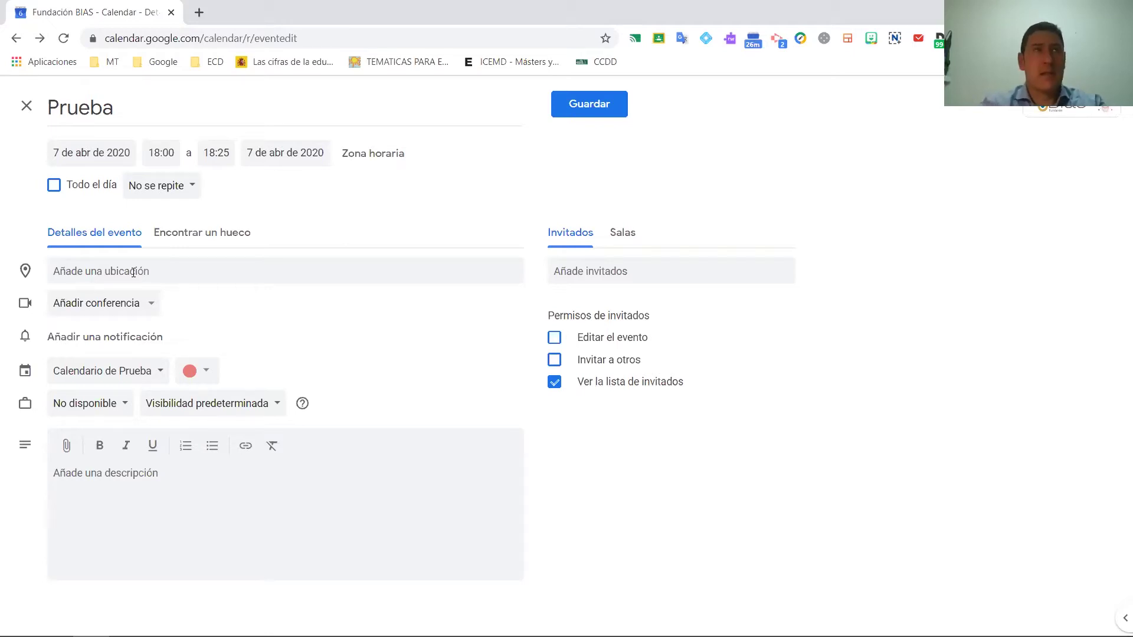
Try Zaragoza Activa as the Prueba event's location from the suggested places and clear the location again
{"action": "left_click", "coordinate": [134, 272]}
{"action": "type", "text": "Zara"}
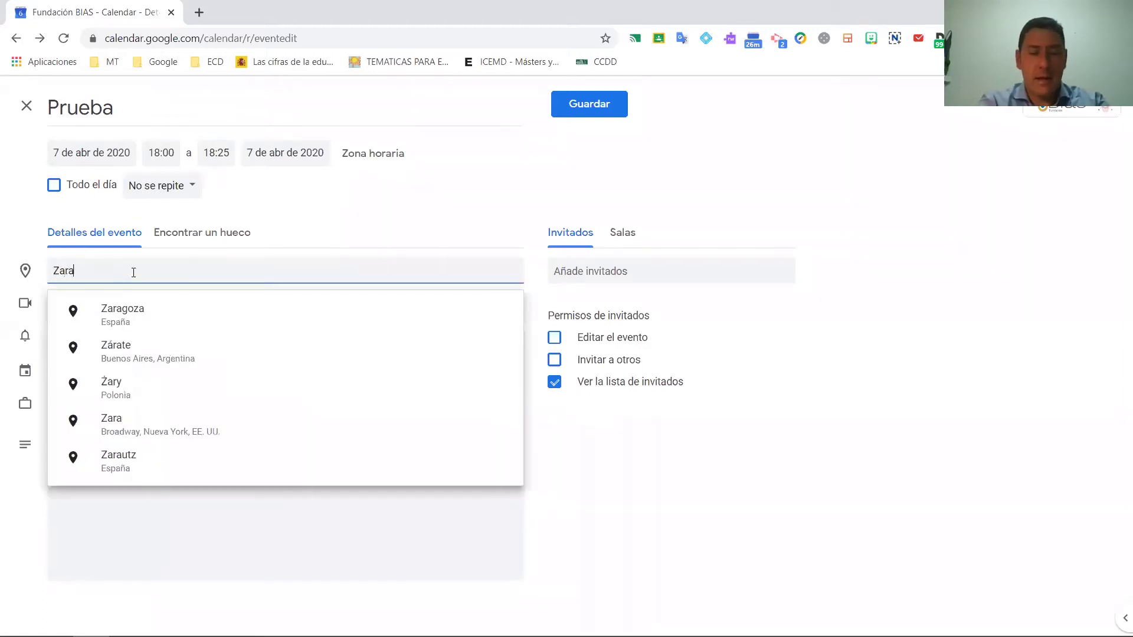
{"action": "type", "text": "goza"}
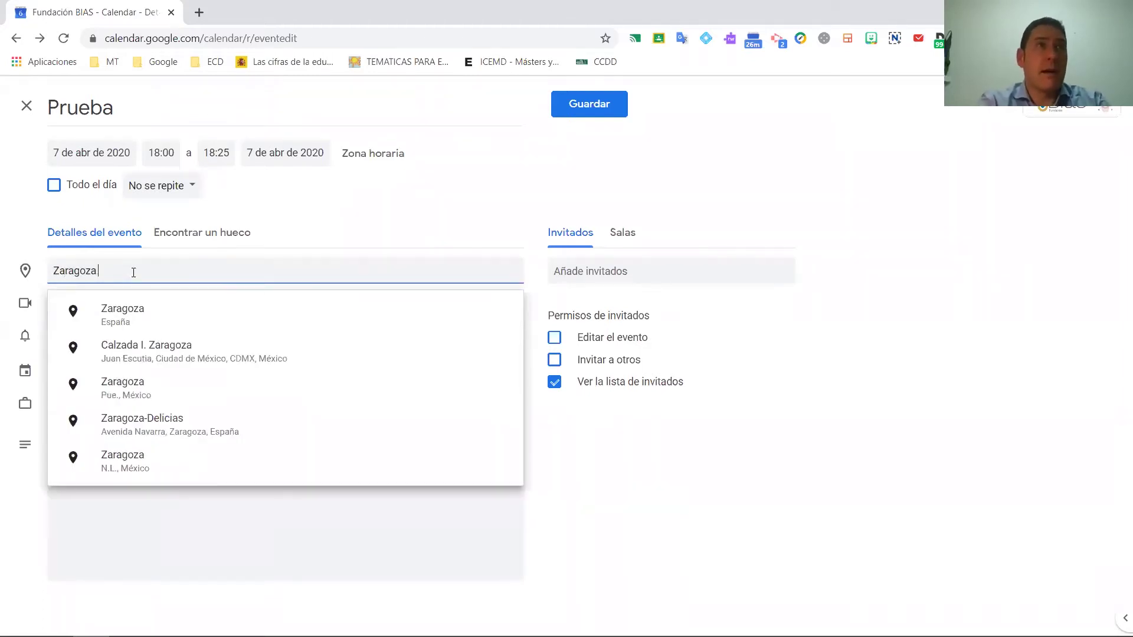
{"action": "type", "text": " activa"}
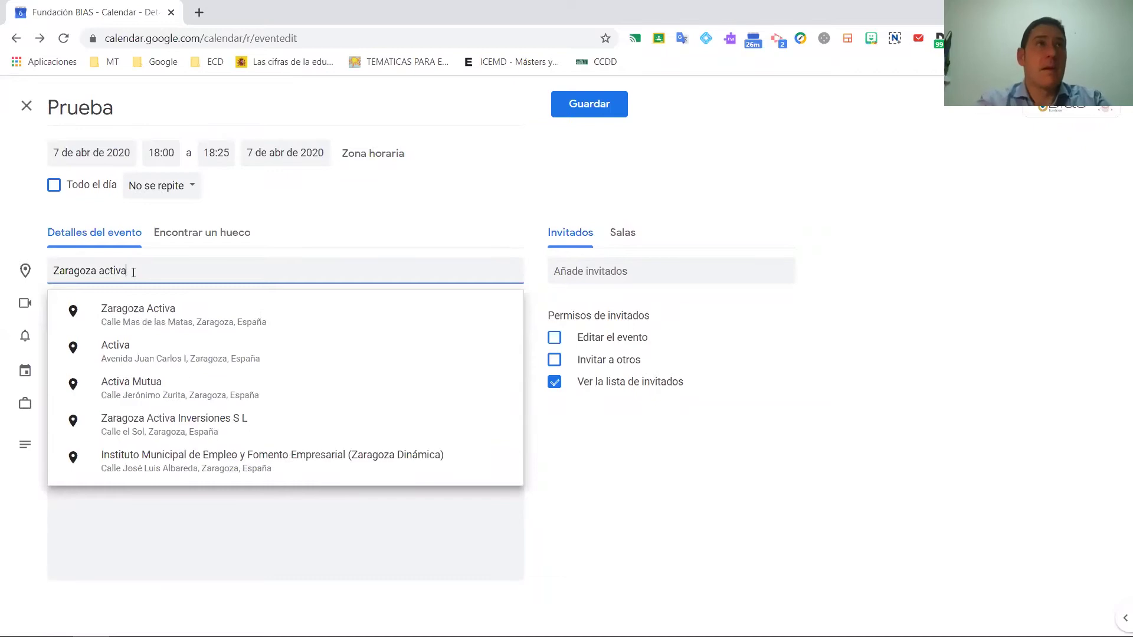
{"action": "left_click", "coordinate": [169, 313]}
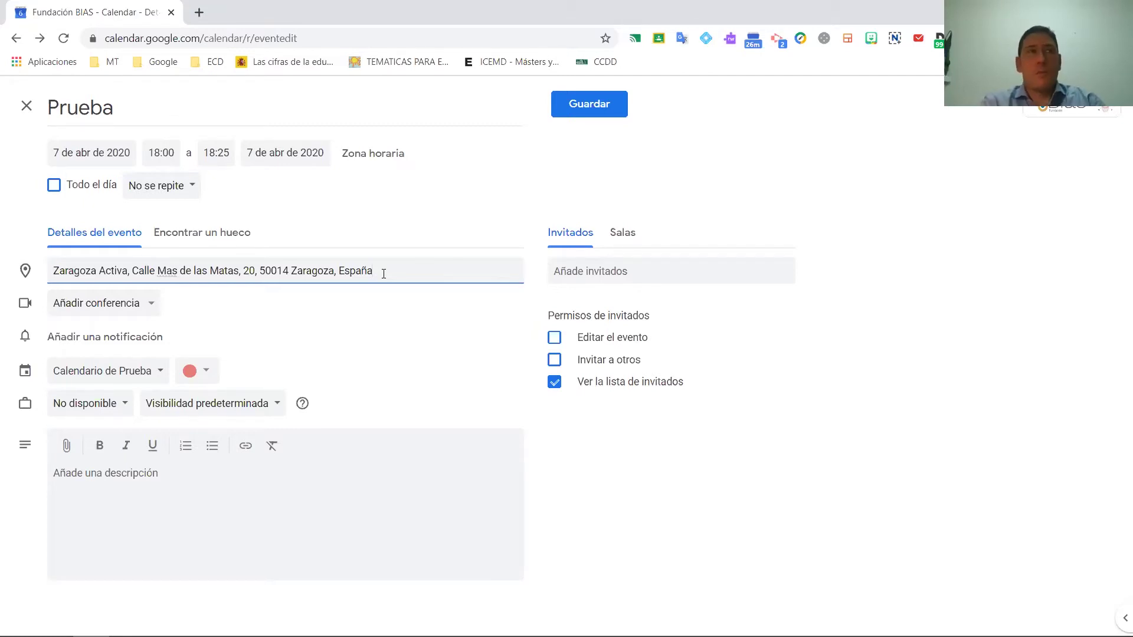
{"action": "left_click_drag", "start_coordinate": [372, 274], "coordinate": [58, 271]}
{"action": "key", "text": "BackSpace"}
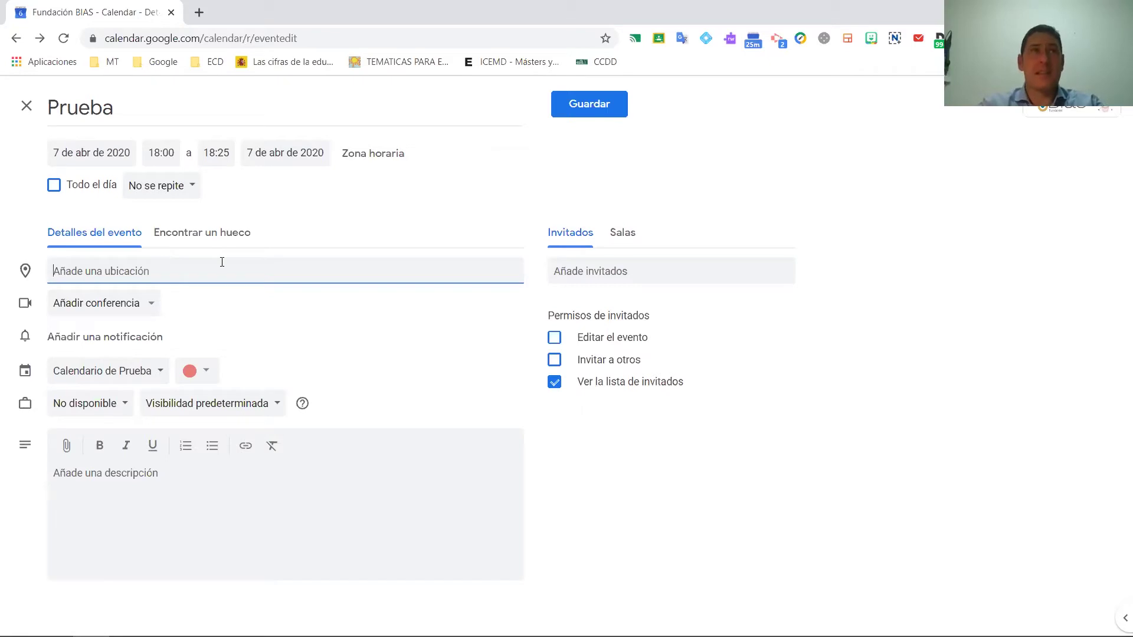
Try Zoom Meeting as the Prueba event's conference and remove it
{"action": "left_click", "coordinate": [153, 303]}
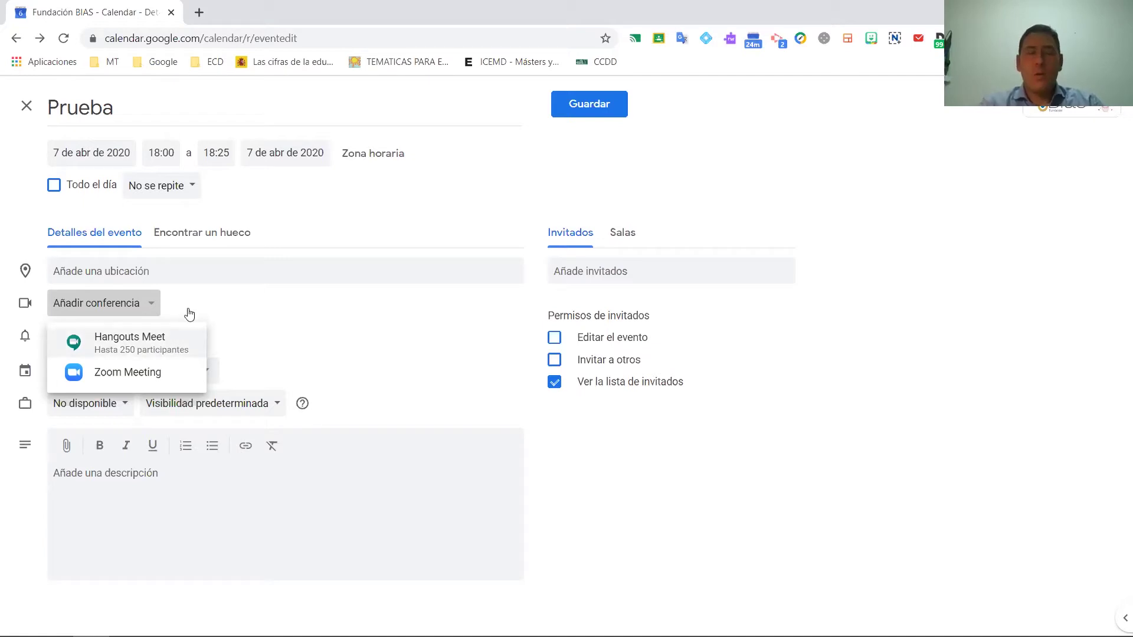
{"action": "left_click", "coordinate": [158, 379]}
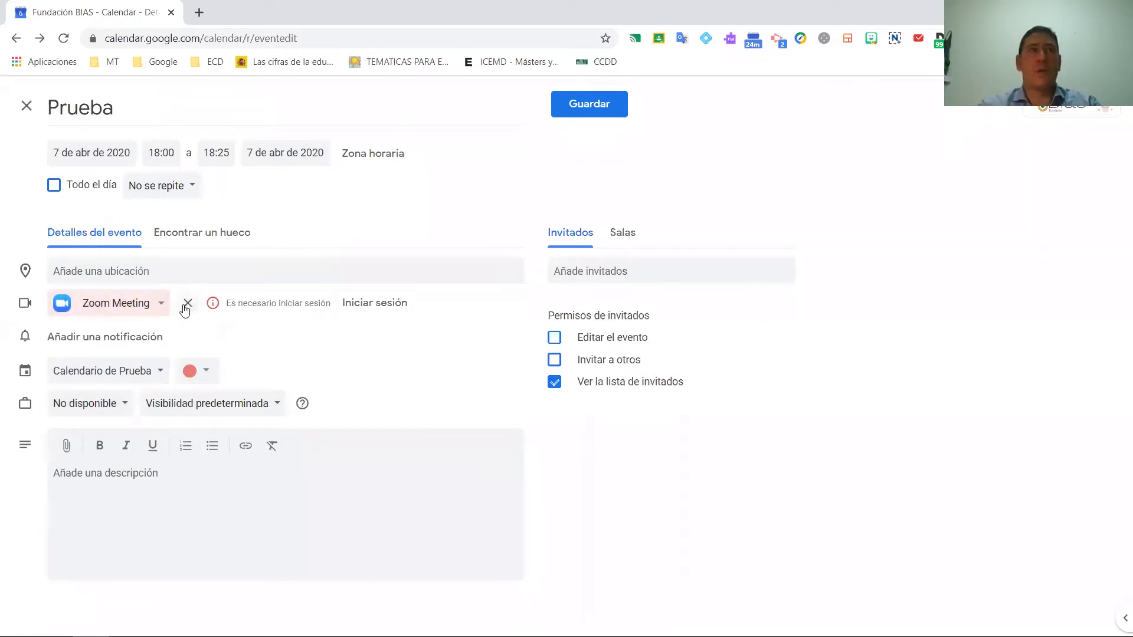
{"action": "left_click", "coordinate": [188, 305]}
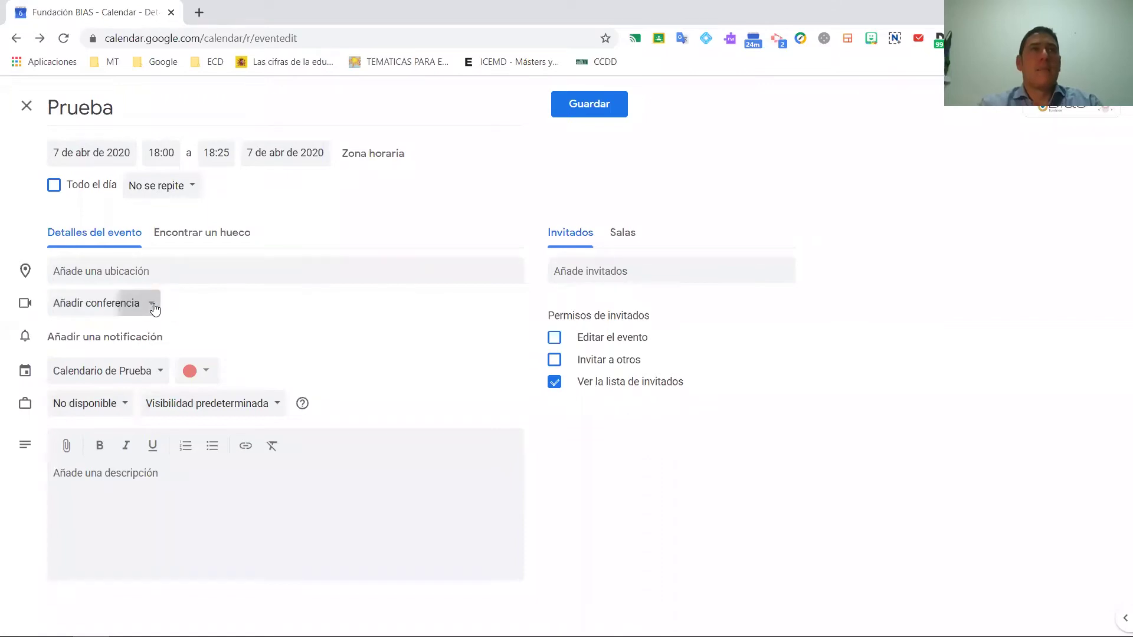
Add a Hangouts Meet conference to the Prueba event and expand its joining details
{"action": "left_click", "coordinate": [152, 304]}
{"action": "left_click", "coordinate": [142, 352]}
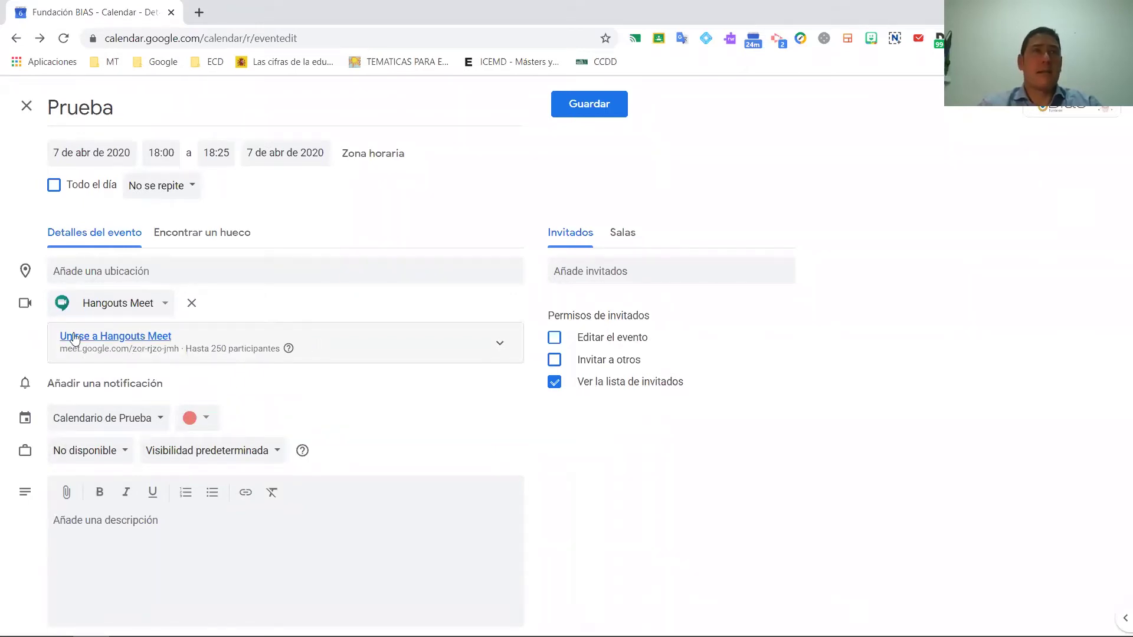
{"action": "left_click", "coordinate": [500, 343]}
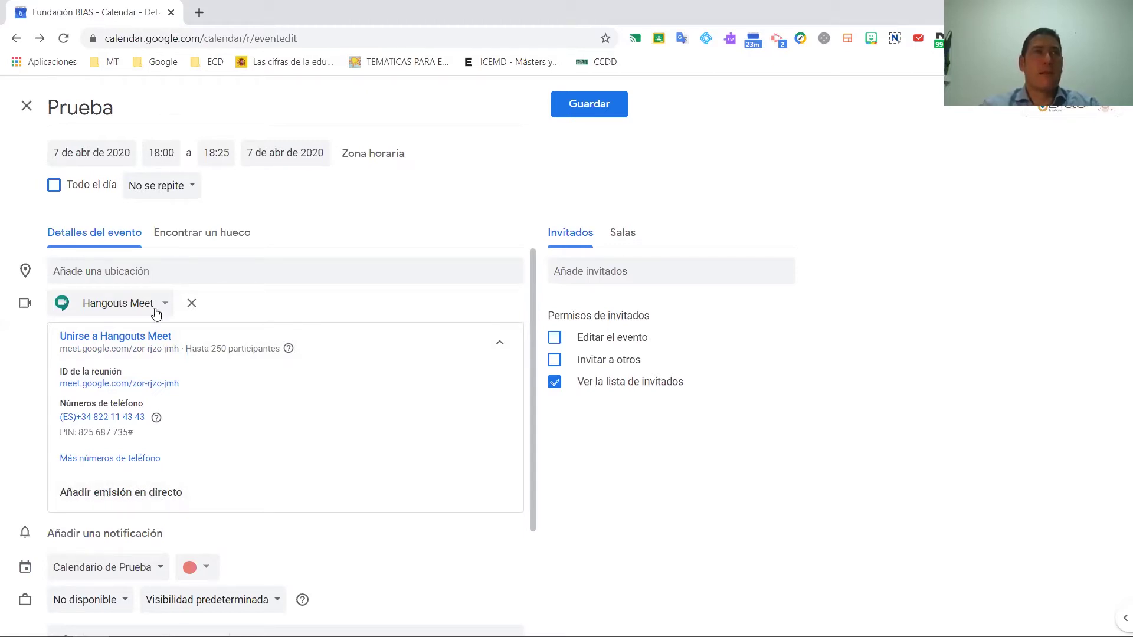
Add a notification to the Prueba event, set it to 15 minutes before, and review its type and time unit options
{"action": "scroll", "coordinate": [244, 519], "scroll_direction": "down", "scroll_amount": 3}
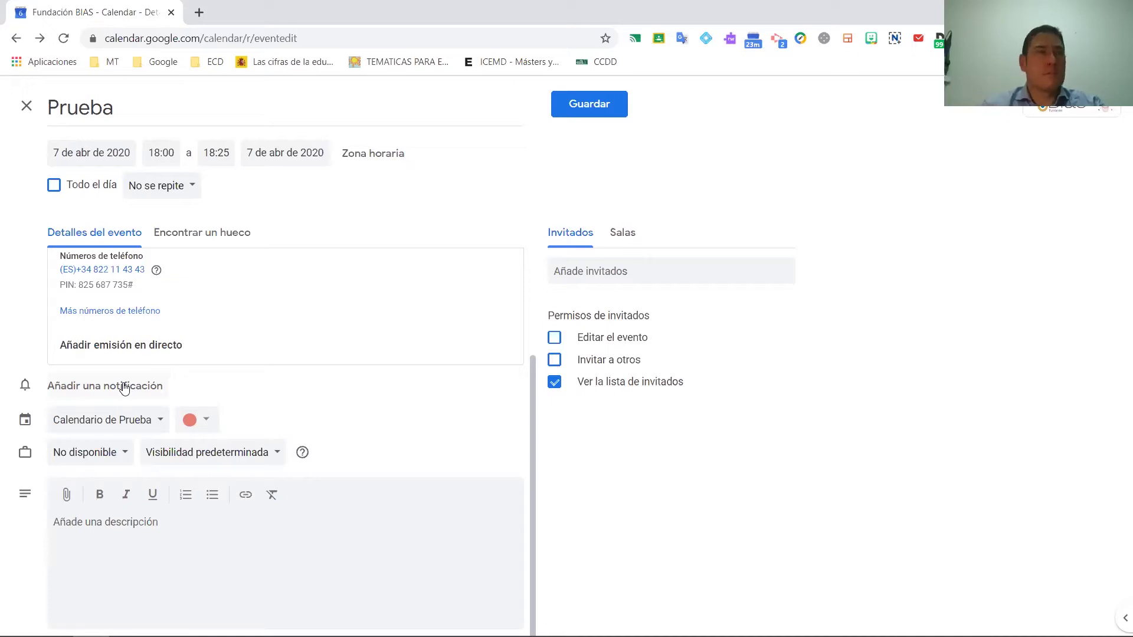
{"action": "left_click", "coordinate": [136, 387]}
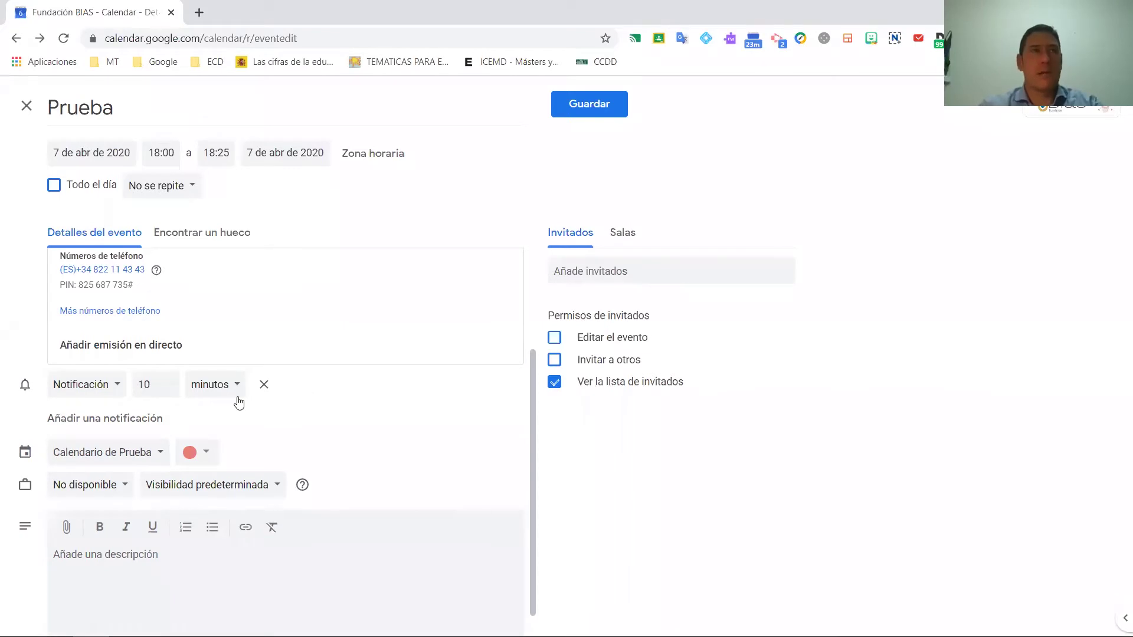
{"action": "left_click", "coordinate": [117, 387]}
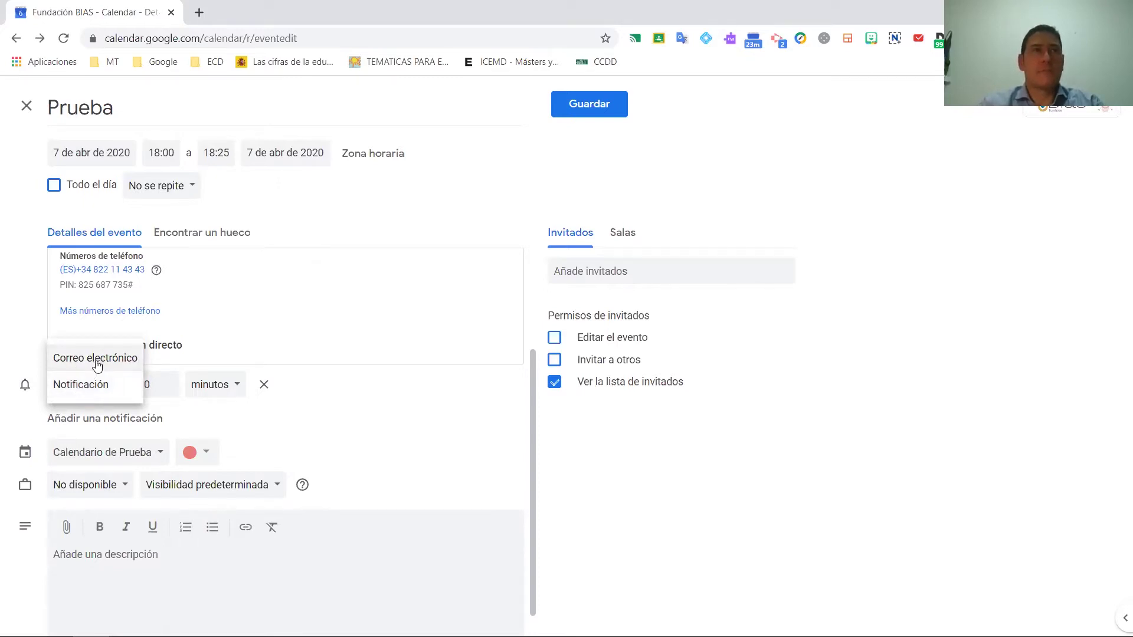
{"action": "left_click", "coordinate": [95, 393]}
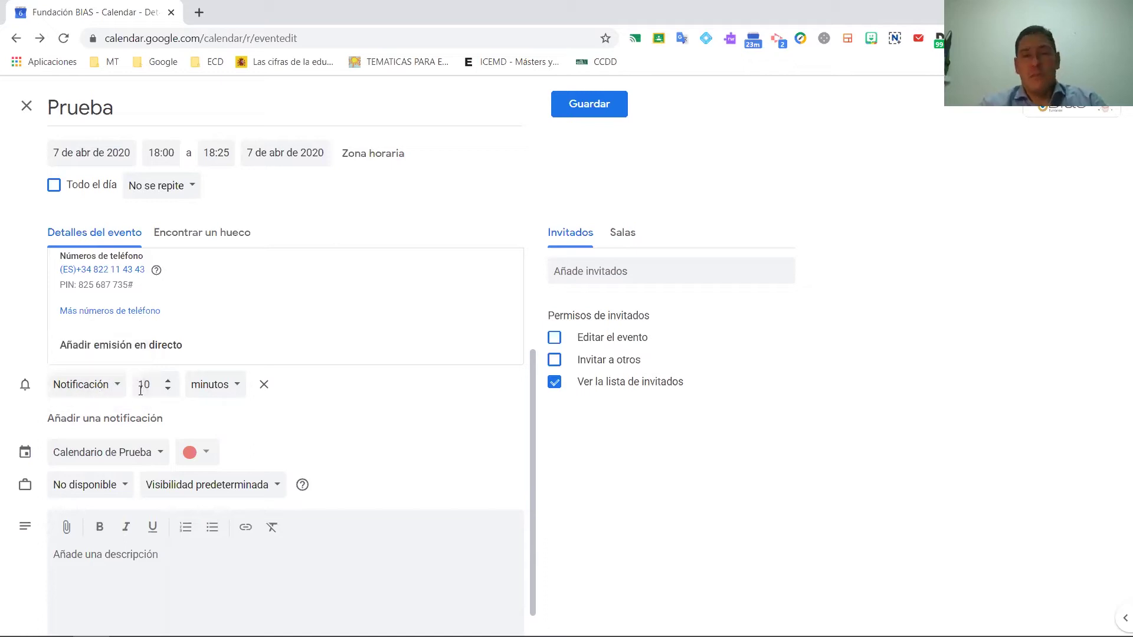
{"action": "left_click", "coordinate": [168, 381]}
{"action": "left_click", "coordinate": [168, 380]}
{"action": "left_click", "coordinate": [168, 380]}
{"action": "left_click", "coordinate": [168, 380]}
{"action": "left_click", "coordinate": [168, 381]}
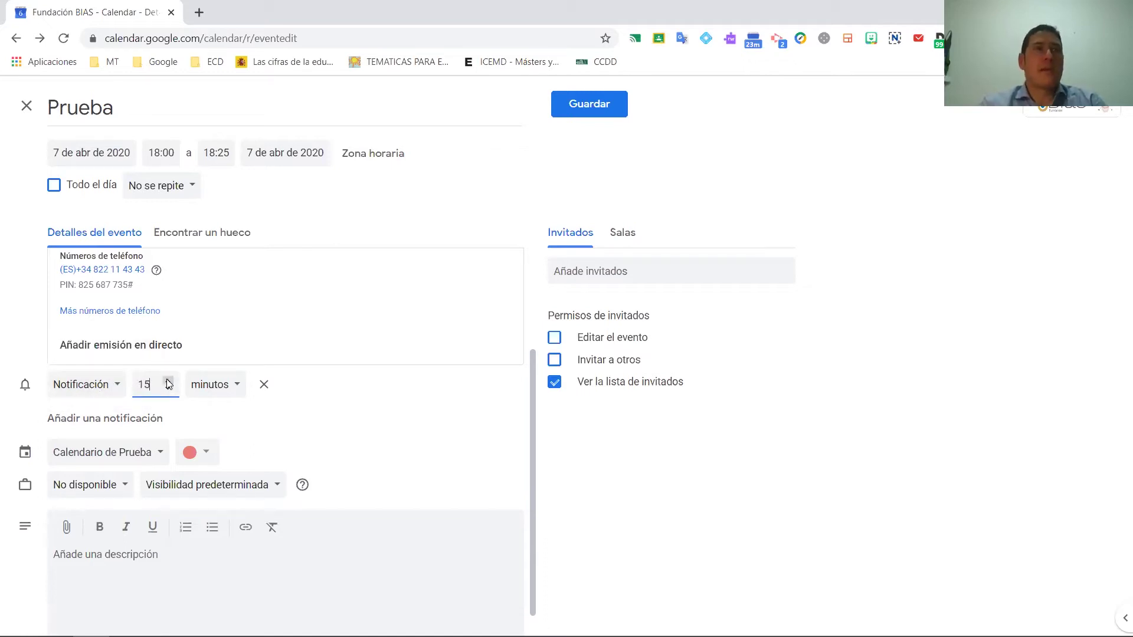
{"action": "left_click", "coordinate": [238, 387]}
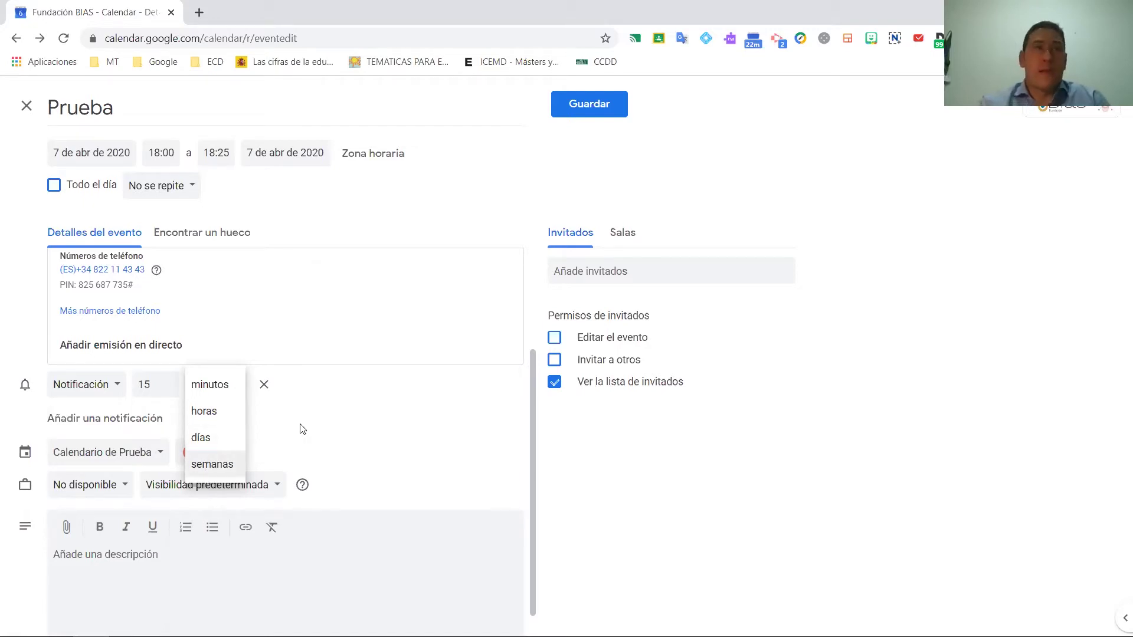
{"action": "left_click", "coordinate": [269, 416]}
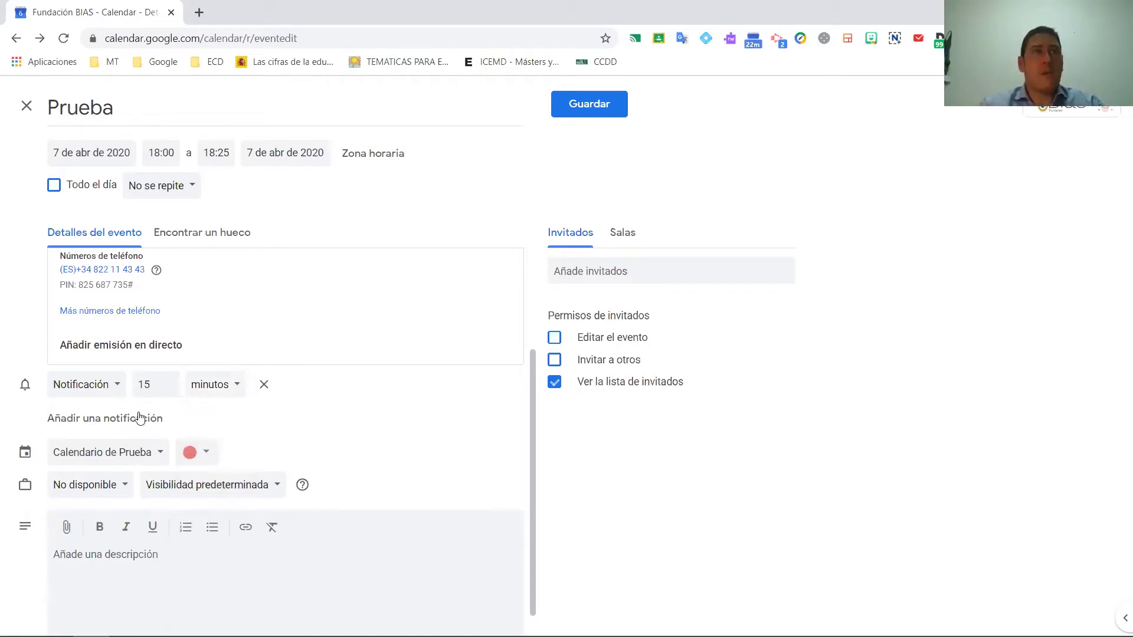
Add another notification at 10 minutes and change the 15-minute one to a Correo electrónico reminder 1 day (días) before
{"action": "left_click", "coordinate": [141, 421]}
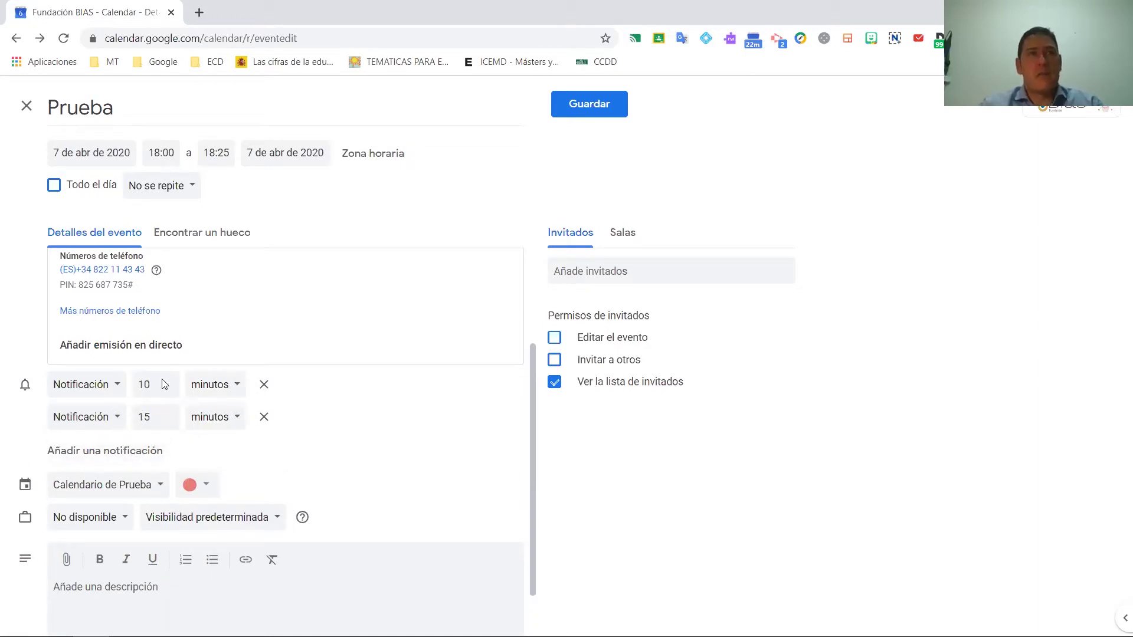
{"action": "left_click", "coordinate": [113, 422]}
{"action": "left_click", "coordinate": [118, 394]}
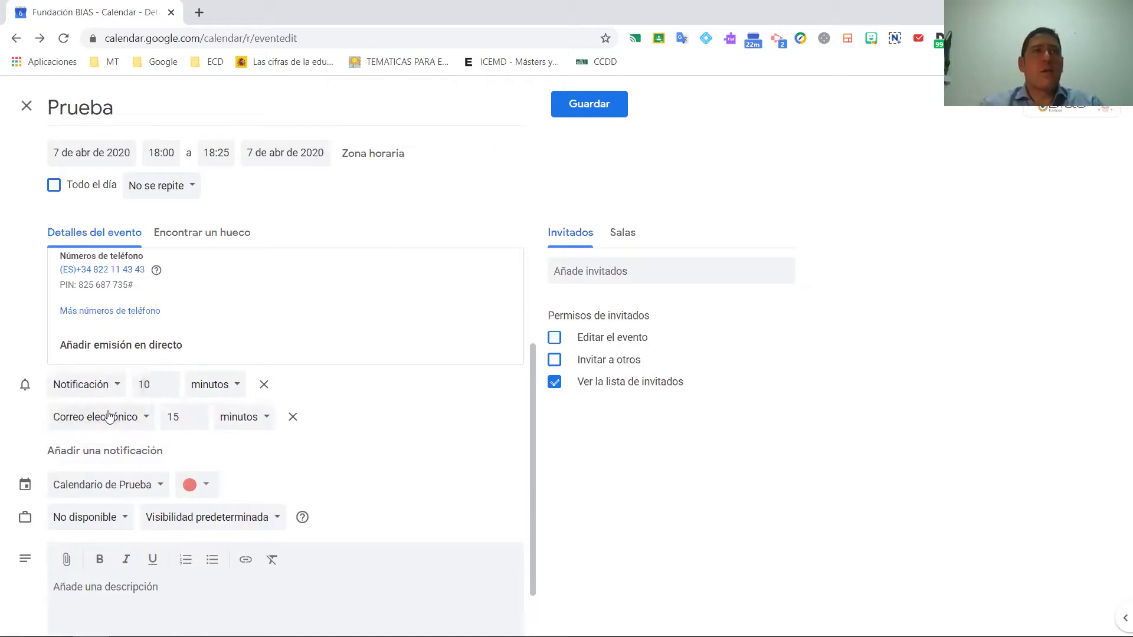
{"action": "left_click", "coordinate": [196, 422]}
{"action": "left_click", "coordinate": [196, 421]}
{"action": "left_click", "coordinate": [196, 421]}
{"action": "left_click", "coordinate": [197, 422]}
{"action": "key", "text": "BackSpace"}
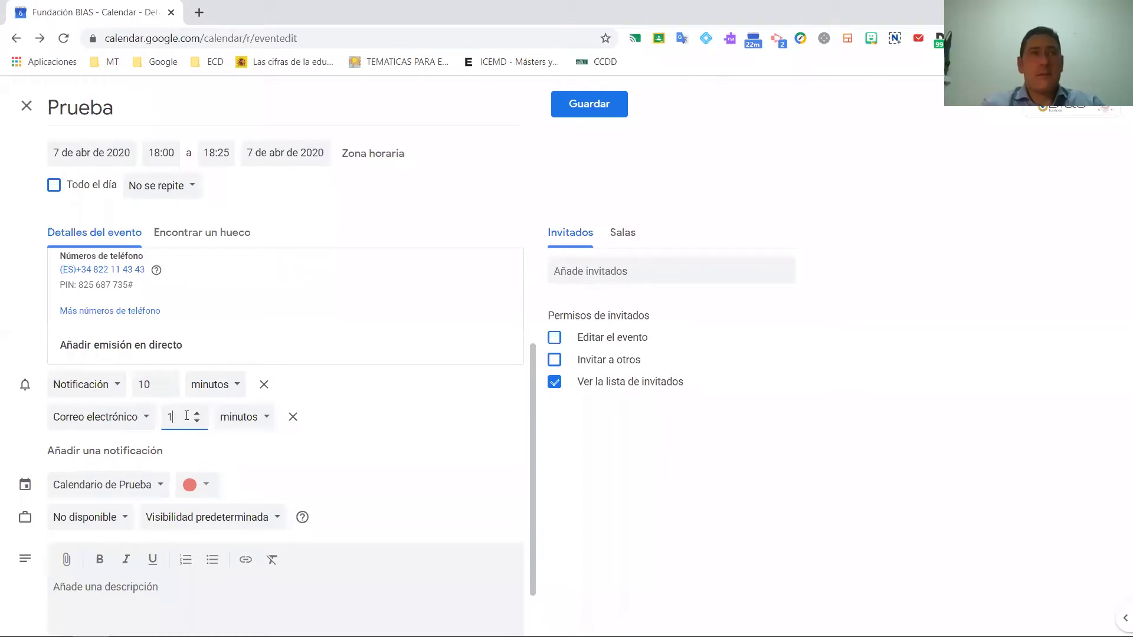
{"action": "left_click", "coordinate": [263, 418]}
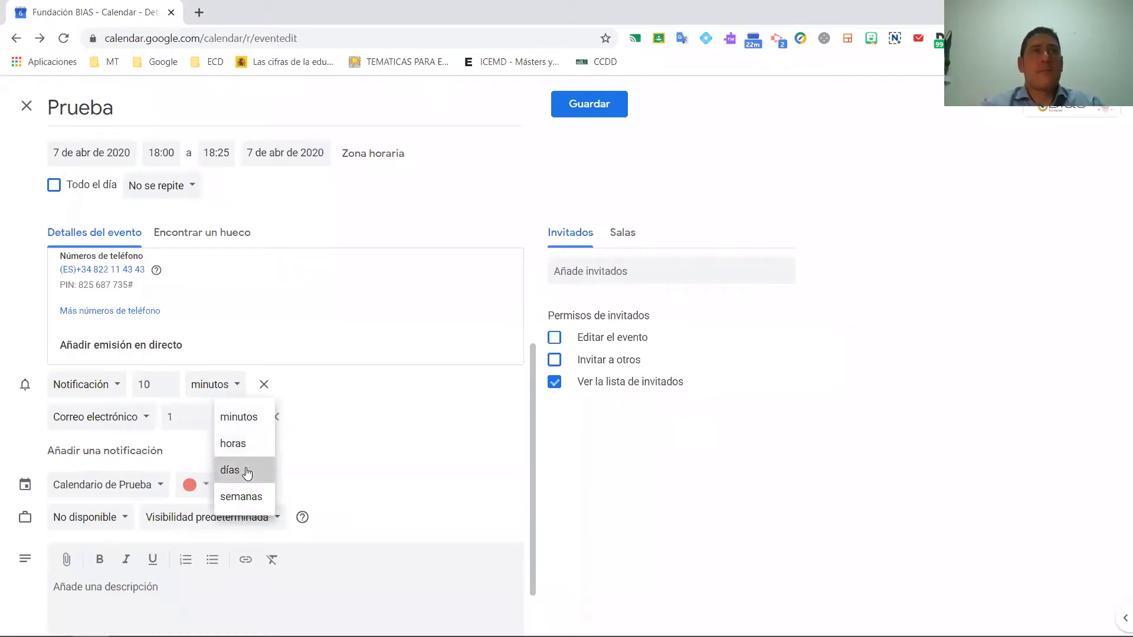
{"action": "left_click", "coordinate": [248, 471]}
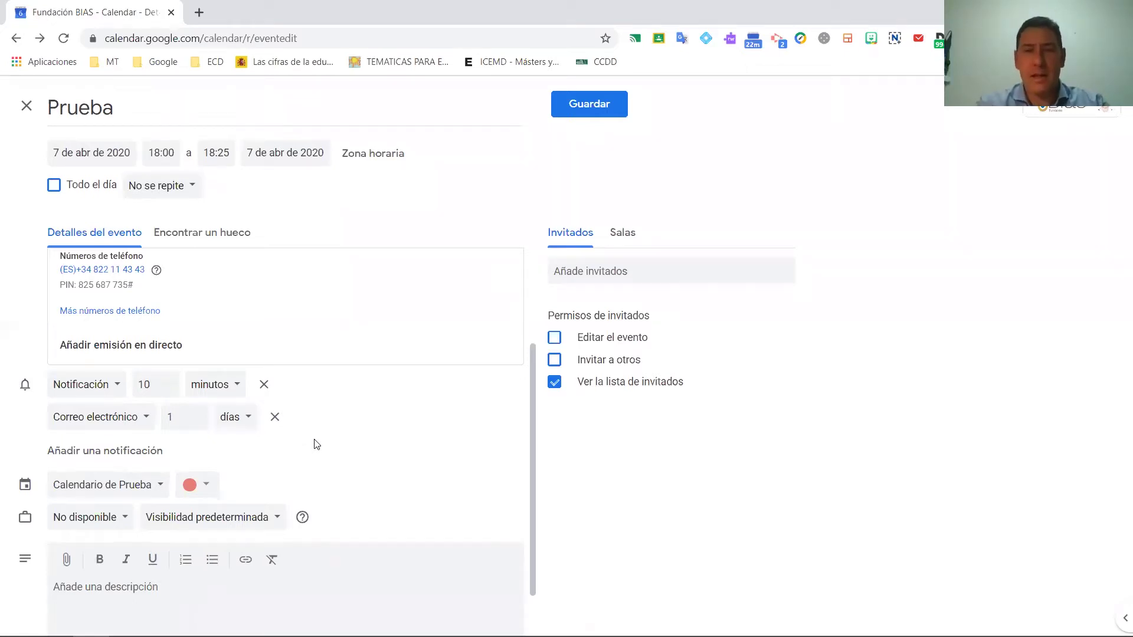
Keep Calendario de Prueba as the event's calendar and set the event colour to Tomate
{"action": "scroll", "coordinate": [315, 462], "scroll_direction": "down", "scroll_amount": 2}
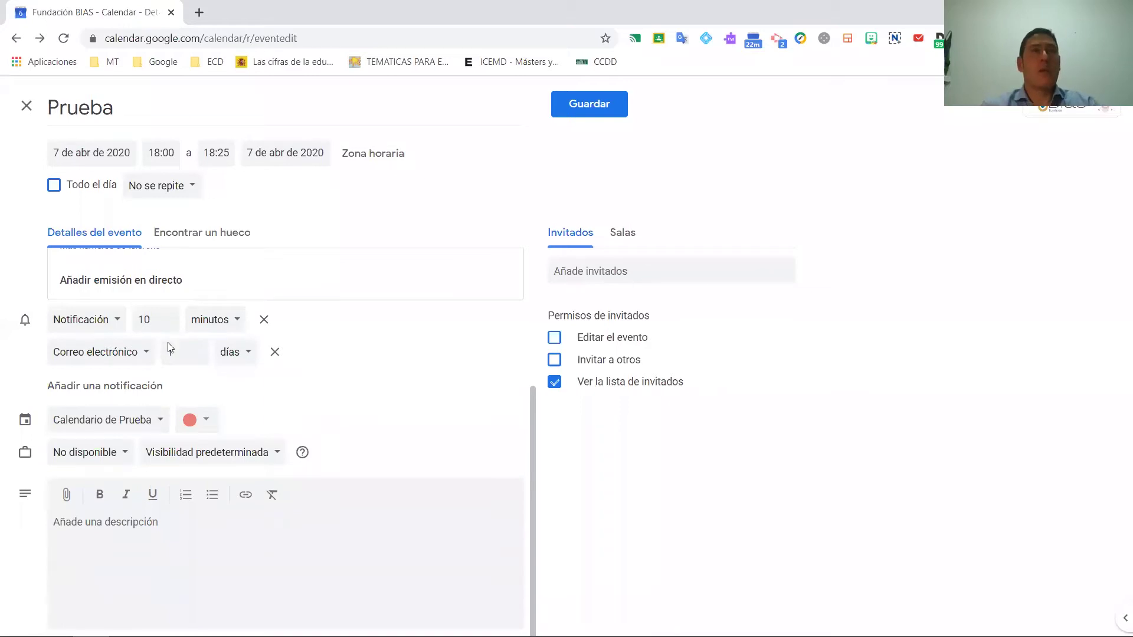
{"action": "left_click", "coordinate": [159, 421]}
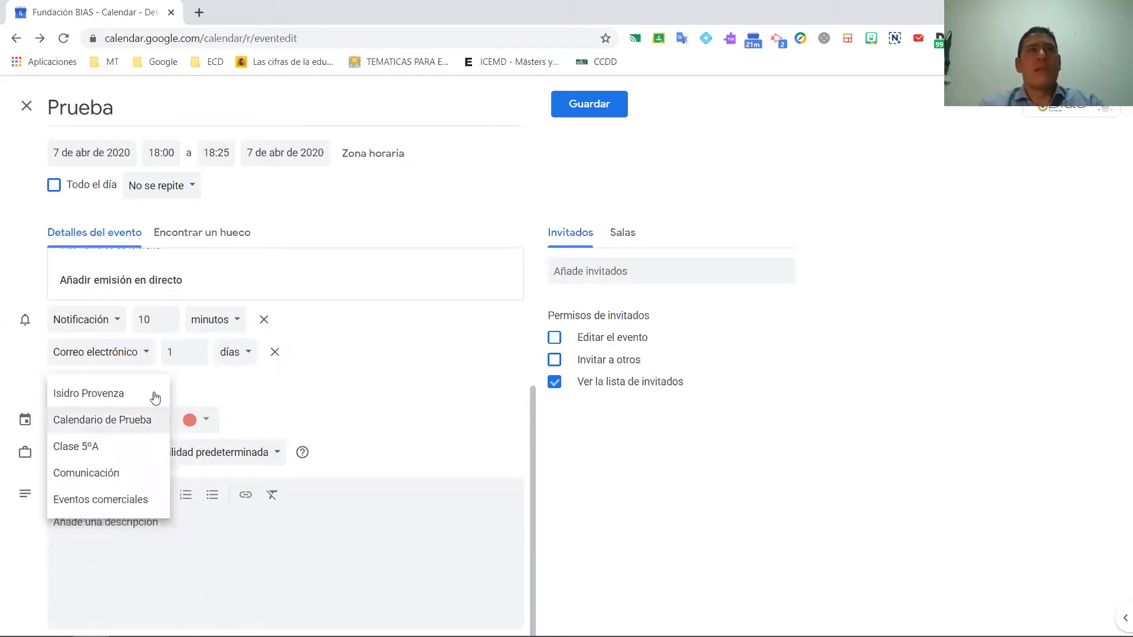
{"action": "left_click", "coordinate": [149, 420]}
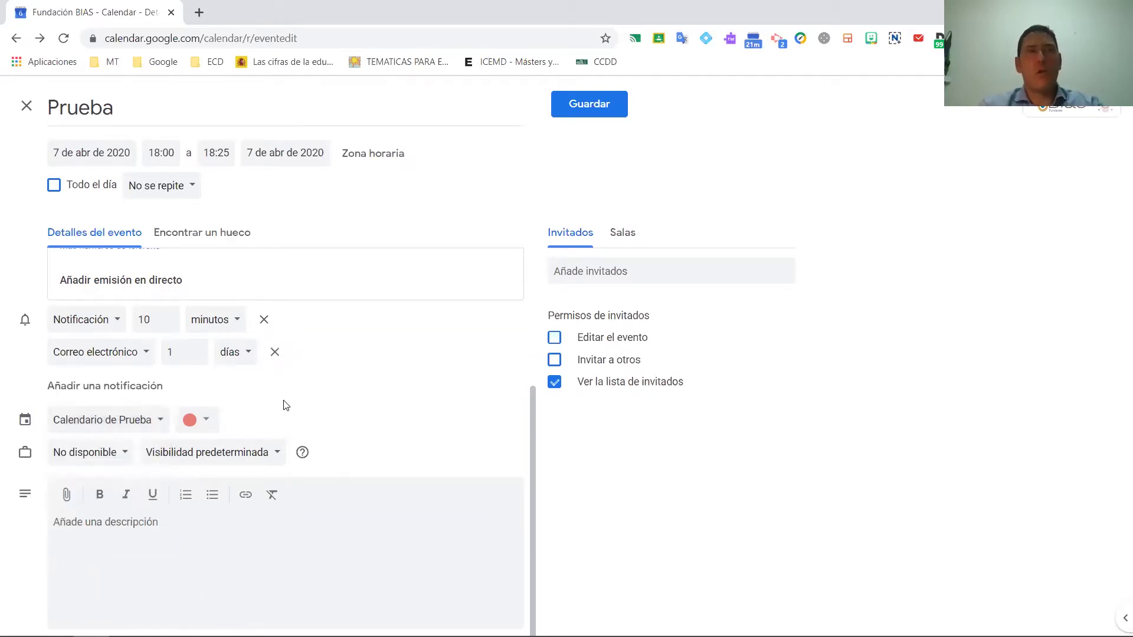
{"action": "left_click", "coordinate": [207, 420]}
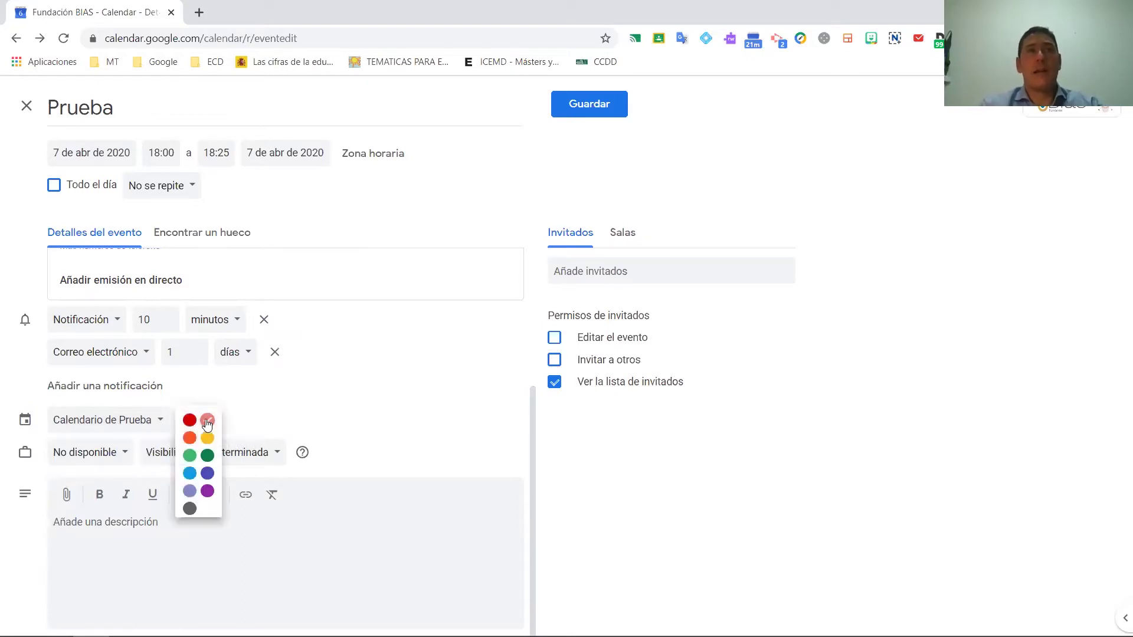
{"action": "left_click", "coordinate": [207, 420]}
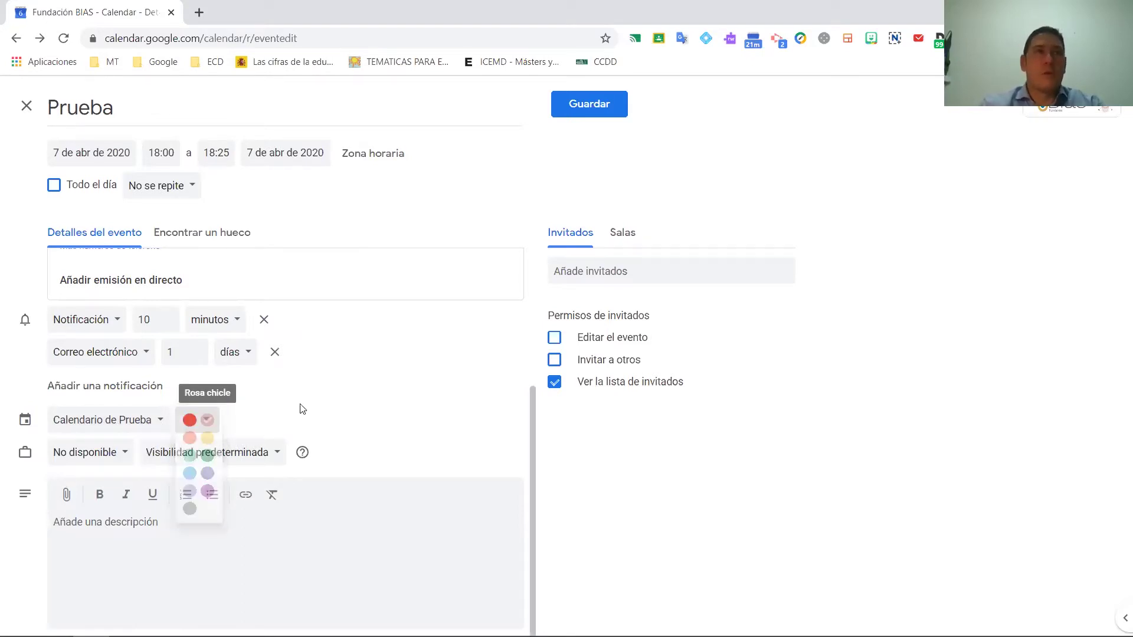
{"action": "left_click", "coordinate": [206, 421]}
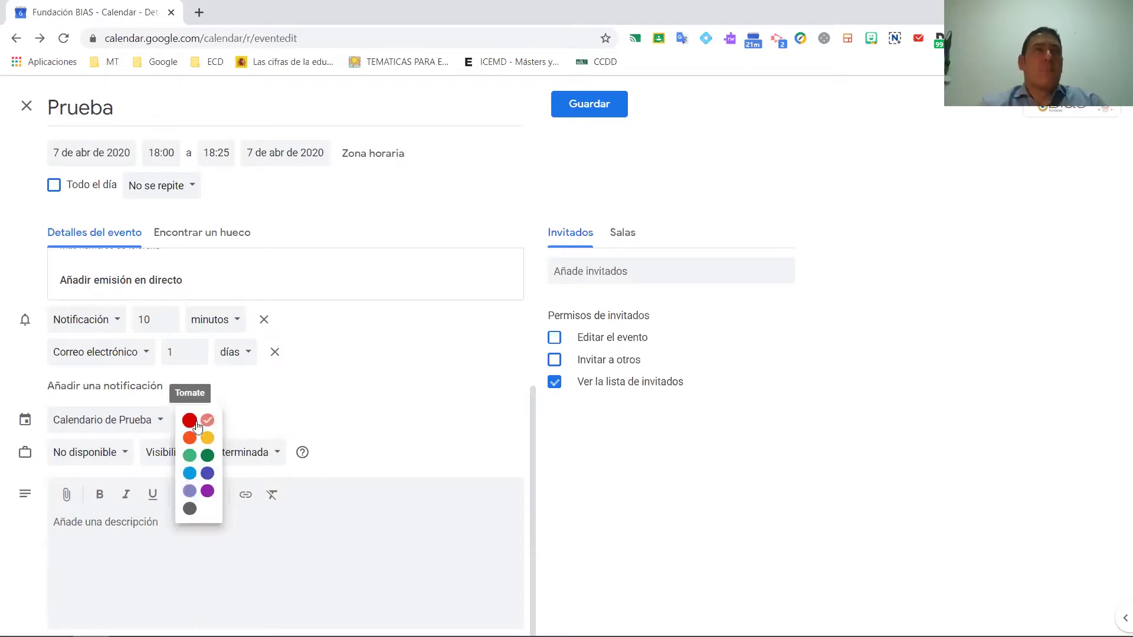
{"action": "left_click", "coordinate": [196, 424]}
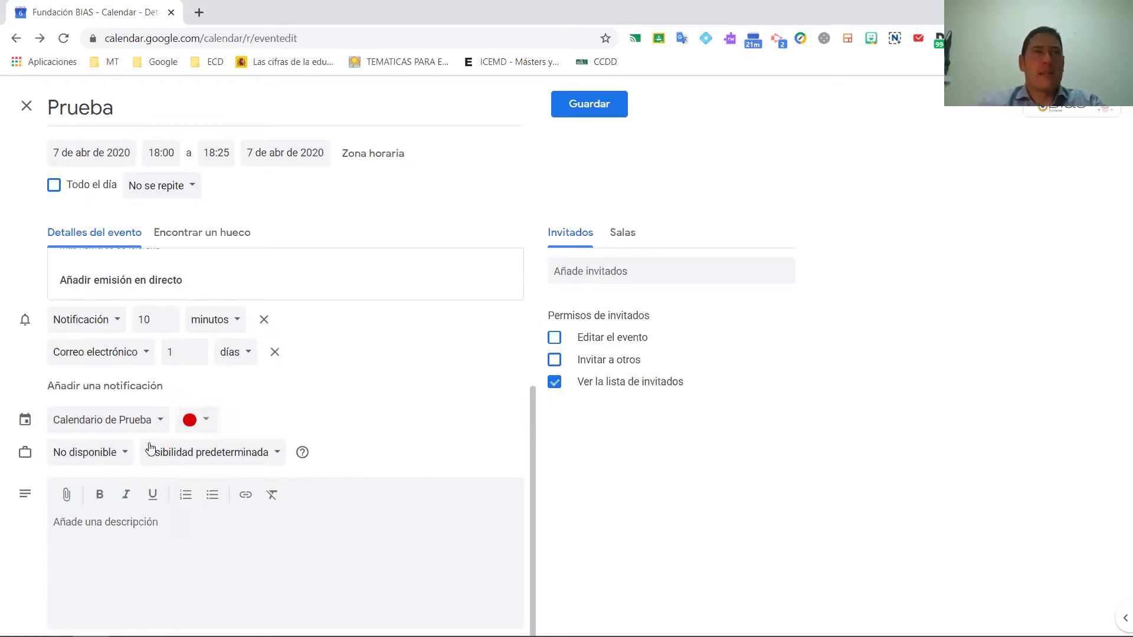
Review the event's availability options, keeping No disponible, and set its visibility to Público
{"action": "left_click", "coordinate": [116, 460]}
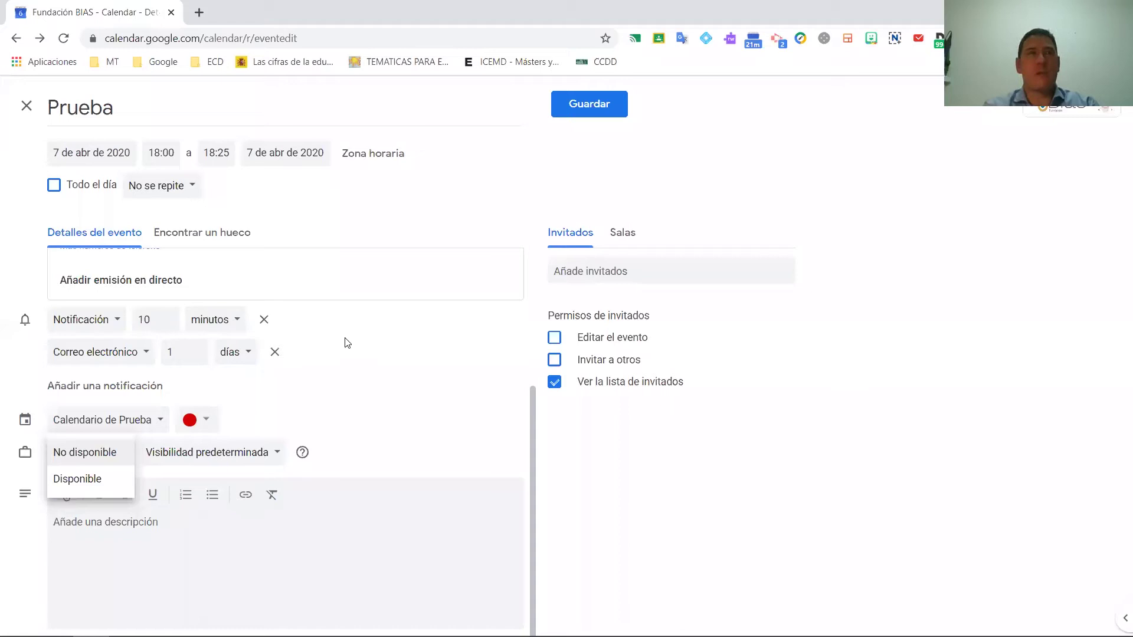
{"action": "left_click", "coordinate": [227, 457]}
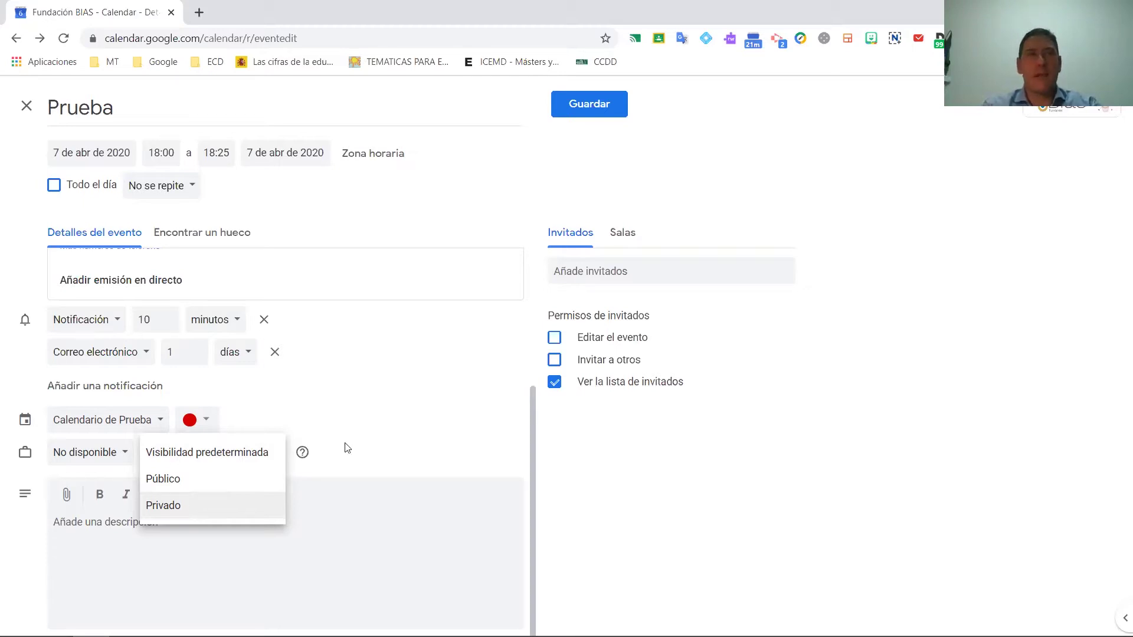
{"action": "left_click", "coordinate": [211, 481]}
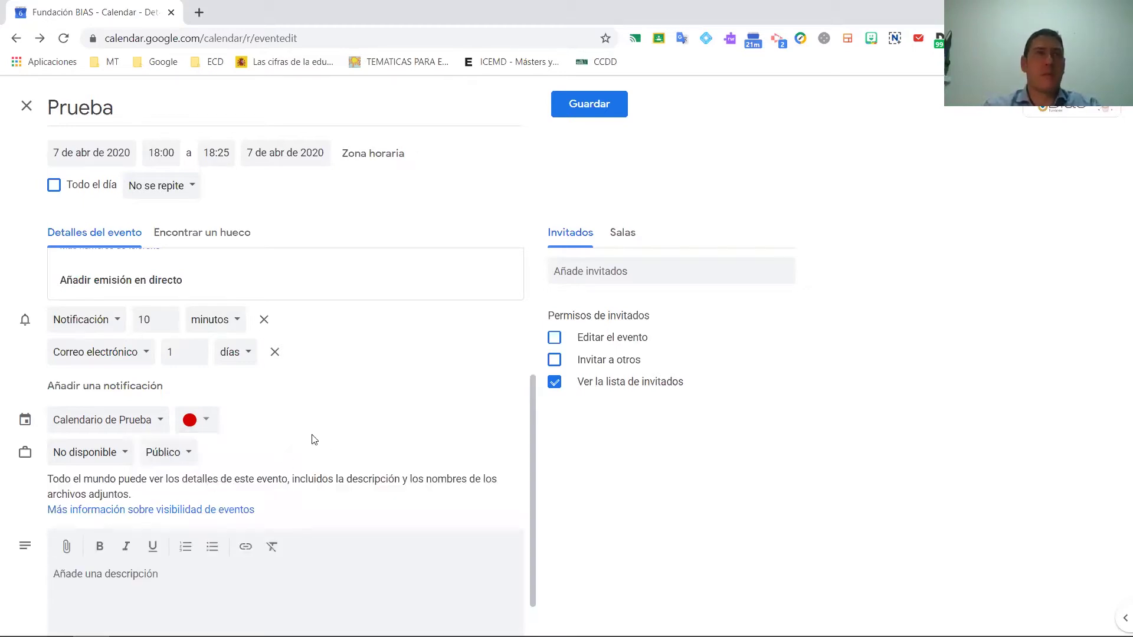
Enter "Descripción" as the Prueba event's description text
{"action": "scroll", "coordinate": [314, 438], "scroll_direction": "down", "scroll_amount": 1}
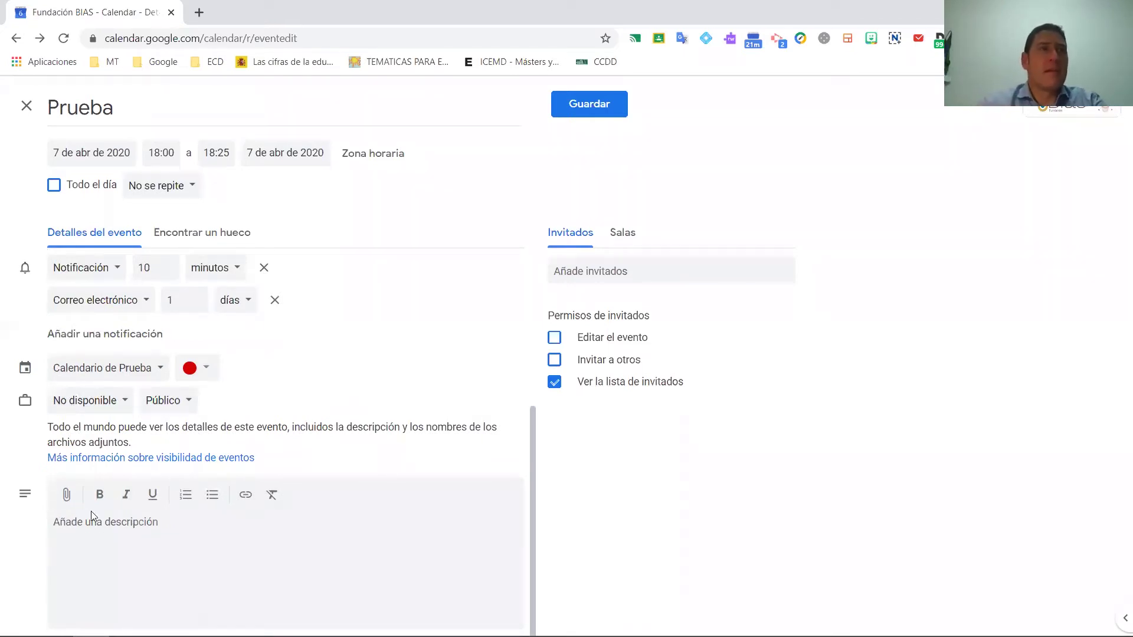
{"action": "left_click", "coordinate": [229, 536]}
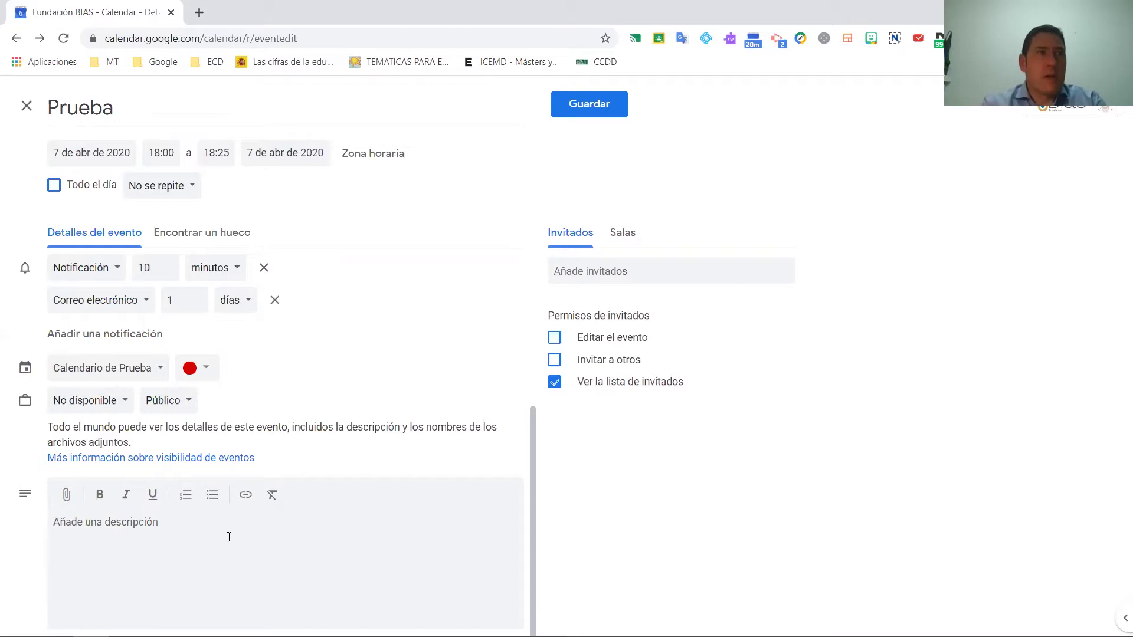
{"action": "type", "text": "Desc"}
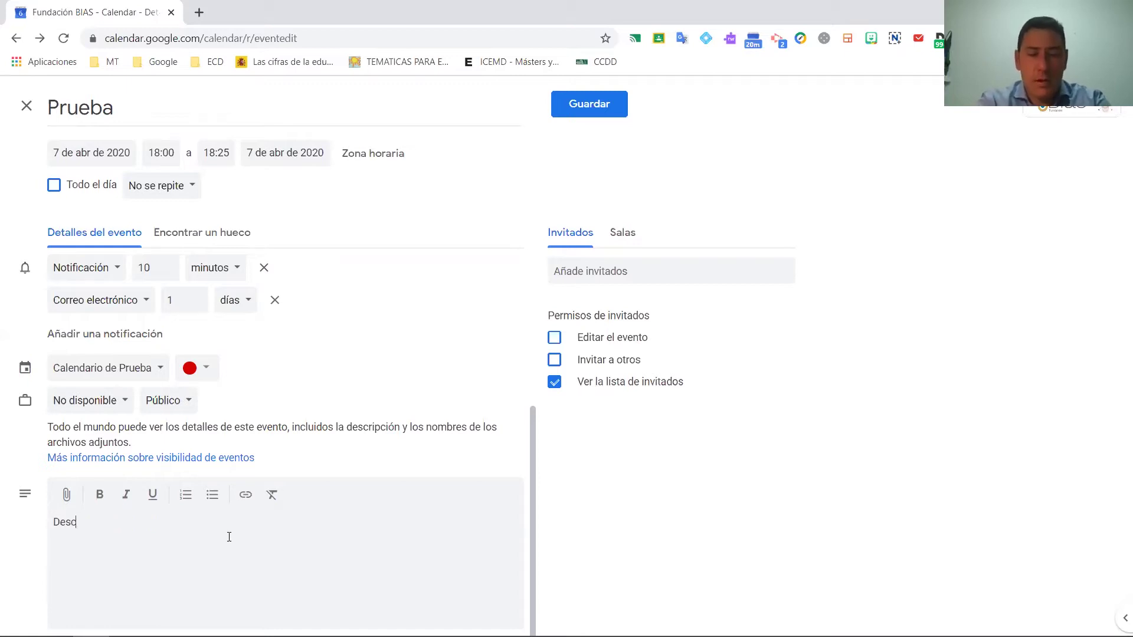
{"action": "type", "text": "ripcion"}
{"action": "key", "text": "BackSpace"}
{"action": "key", "text": "BackSpace"}
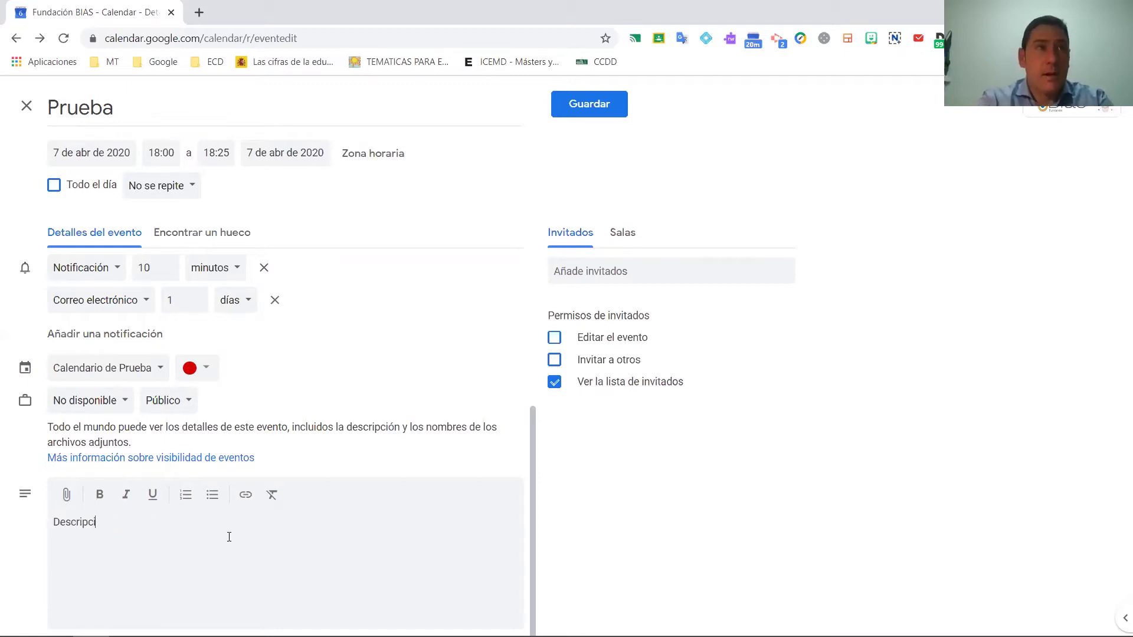
{"action": "type", "text": "ón"}
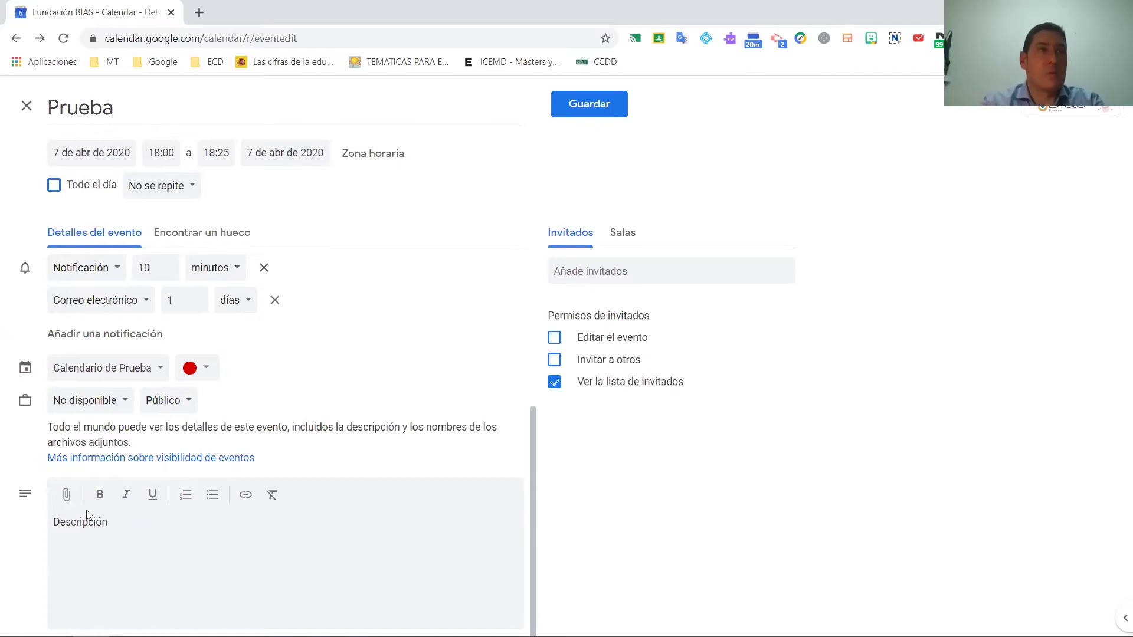
Format the description as a numbered list and start a second, empty item
{"action": "left_click", "coordinate": [204, 502]}
{"action": "left_click", "coordinate": [185, 497]}
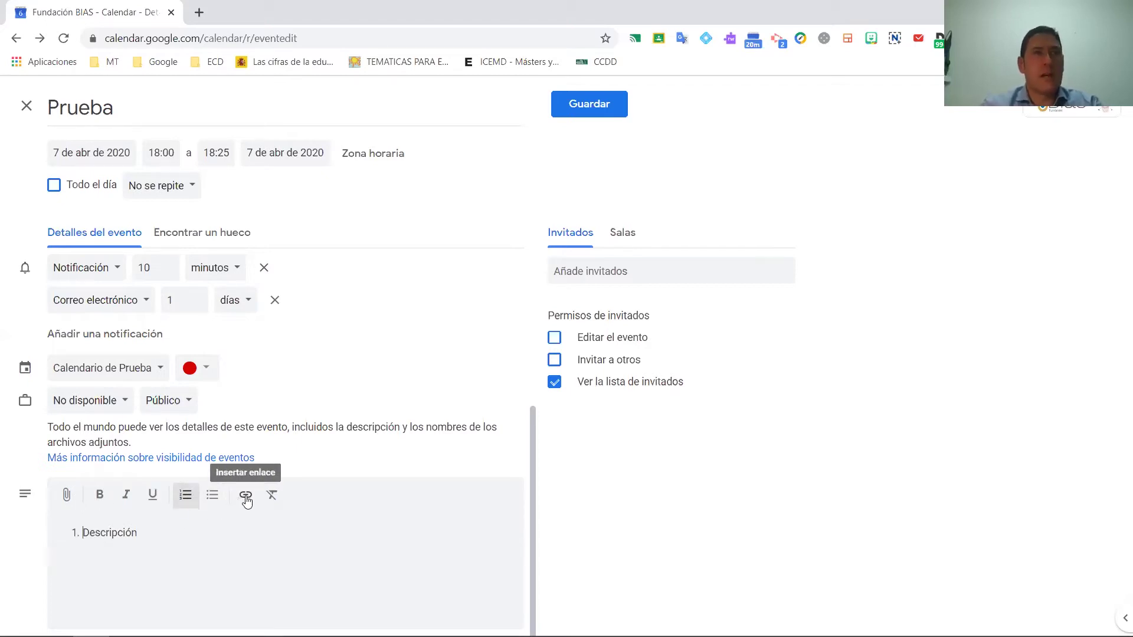
{"action": "left_click", "coordinate": [207, 533]}
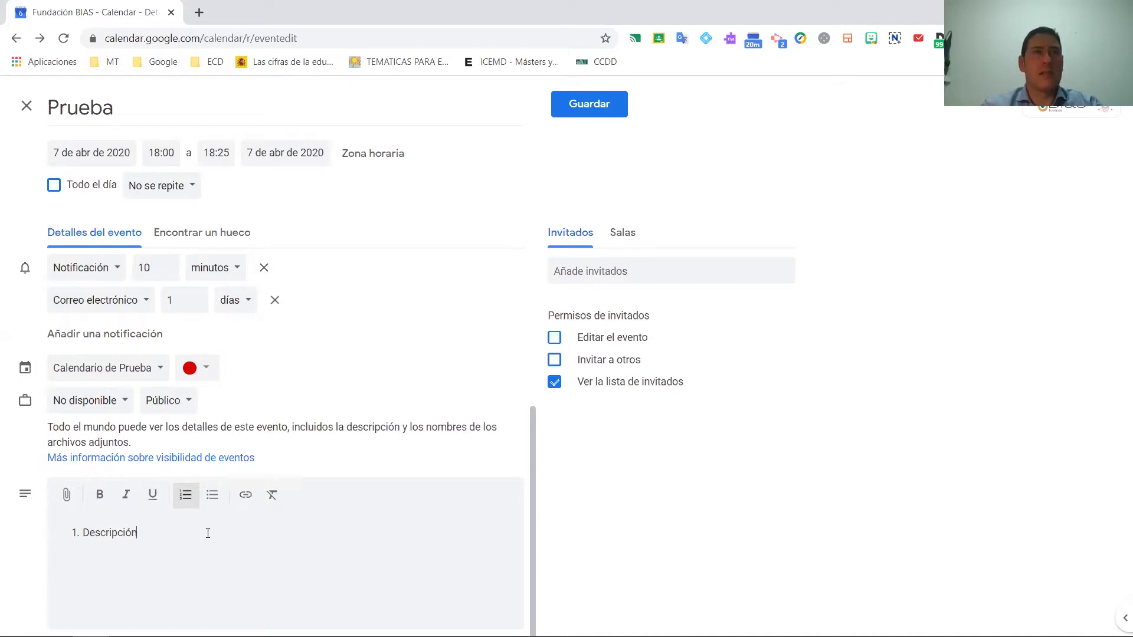
{"action": "key", "text": "Return"}
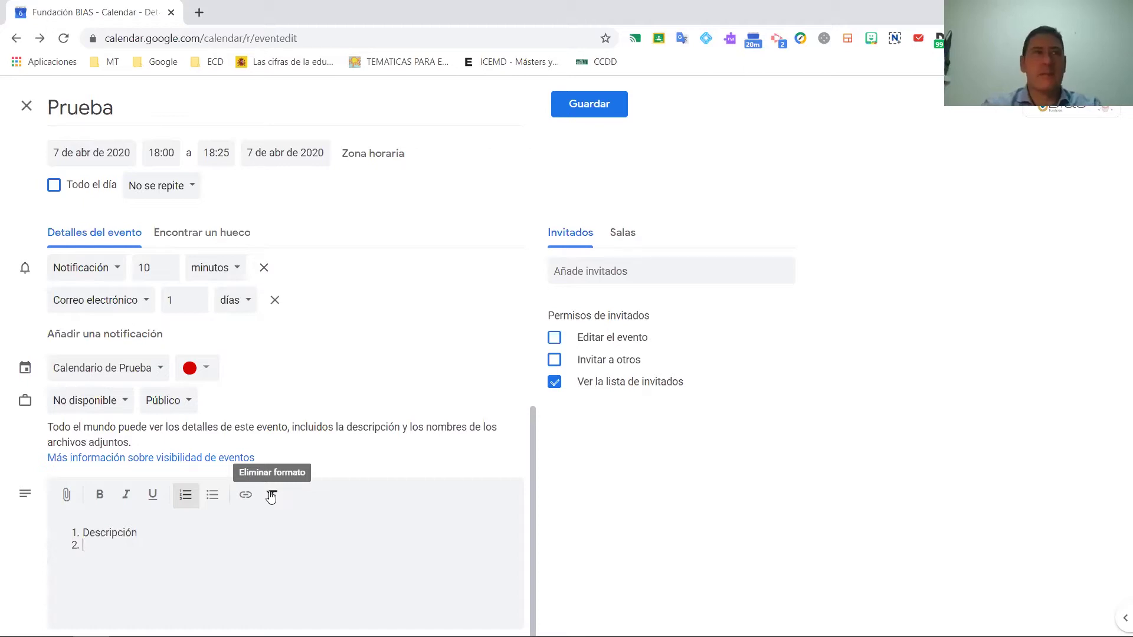
Browse Mi unidad and Unidades compartidas as sources for an event attachment, and close the file selection without attaching anything
{"action": "left_click", "coordinate": [66, 496]}
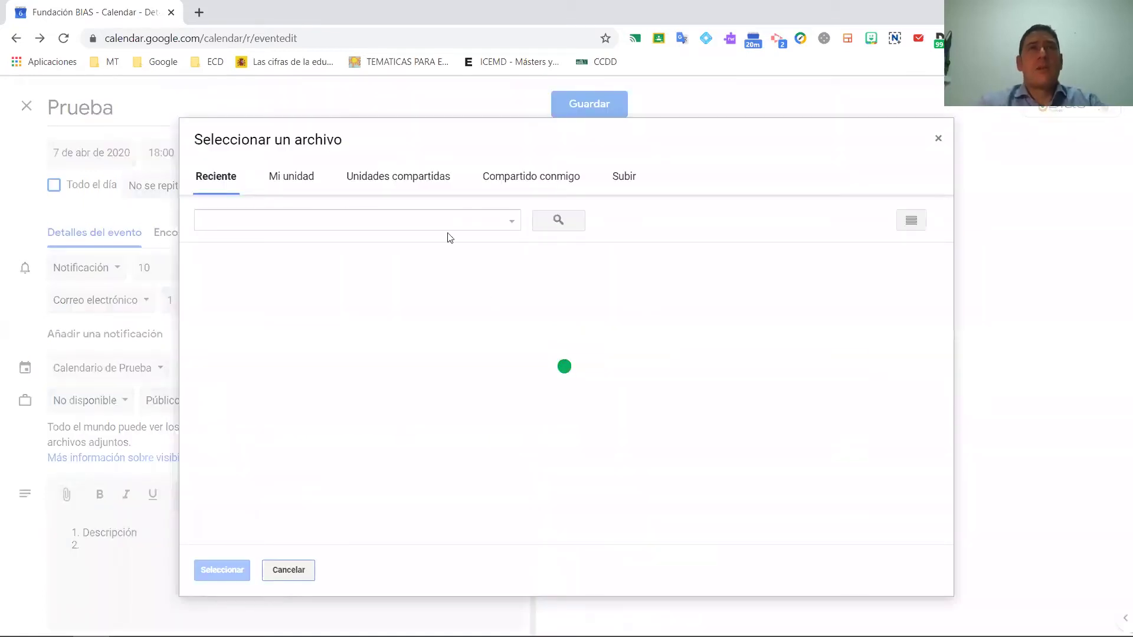
{"action": "left_click", "coordinate": [291, 177]}
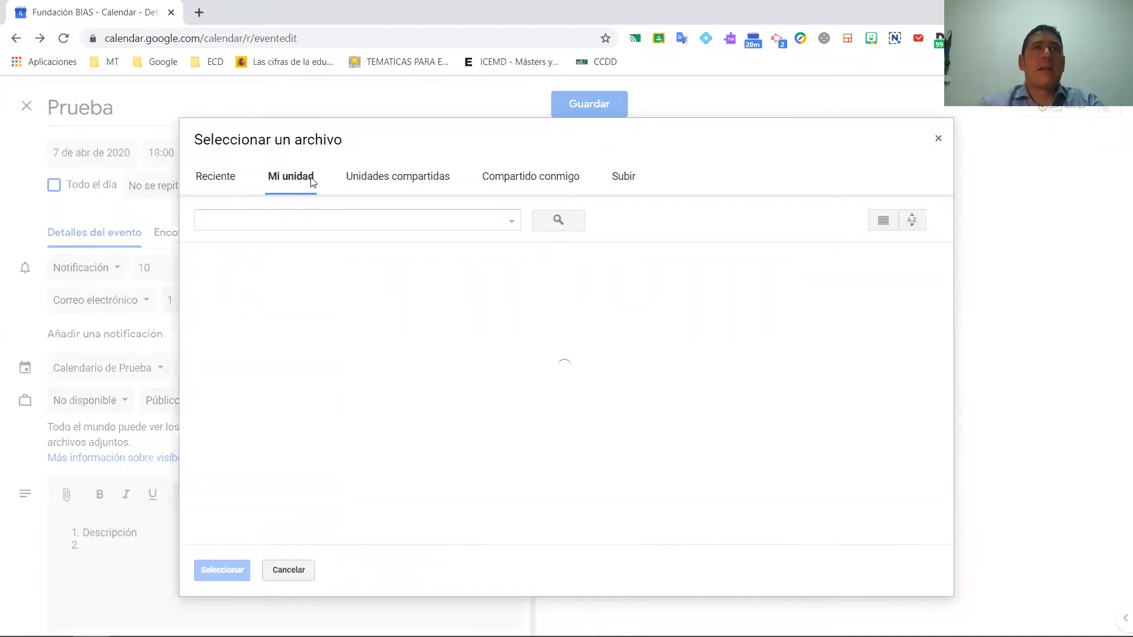
{"action": "left_click", "coordinate": [398, 182]}
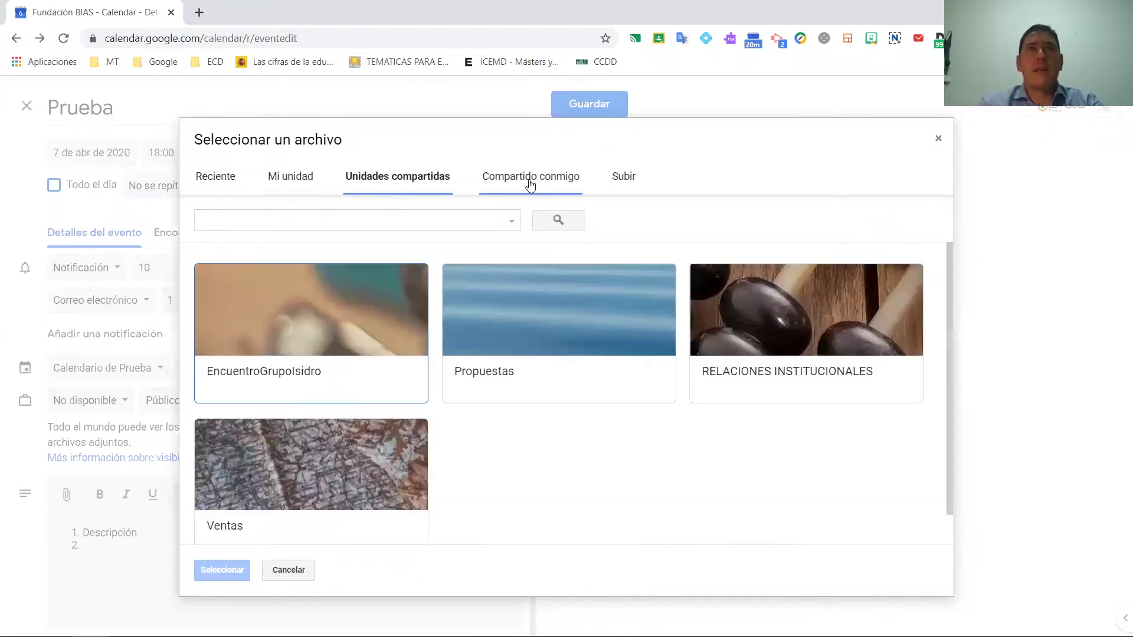
{"action": "left_click", "coordinate": [938, 139]}
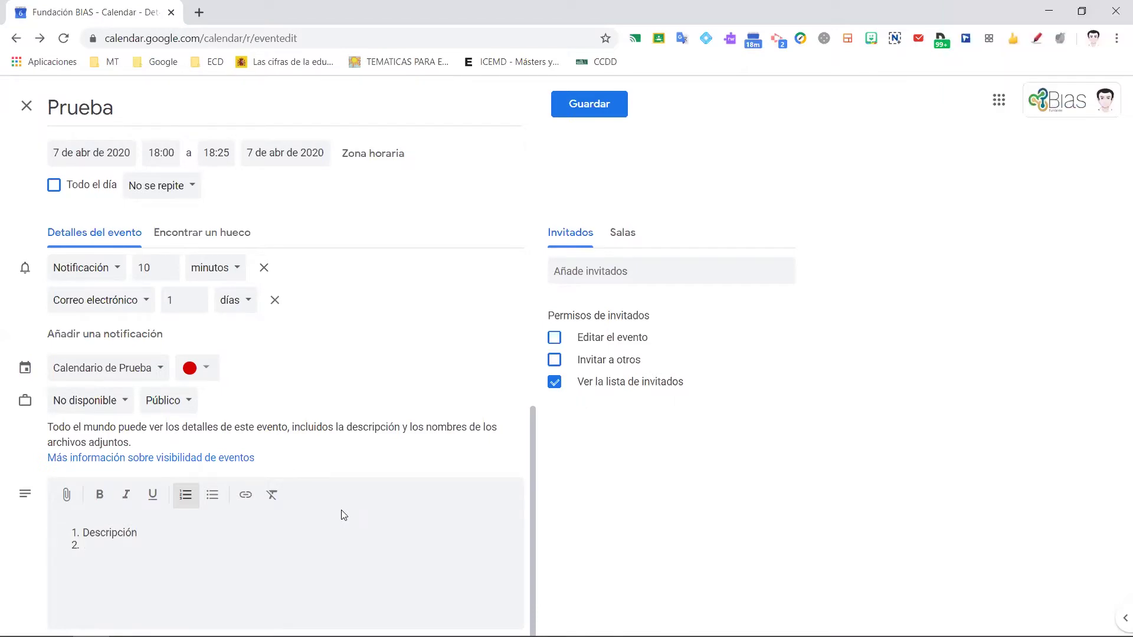
Set the Prueba event's visibility to Privado and save the event
{"action": "left_click", "coordinate": [185, 402]}
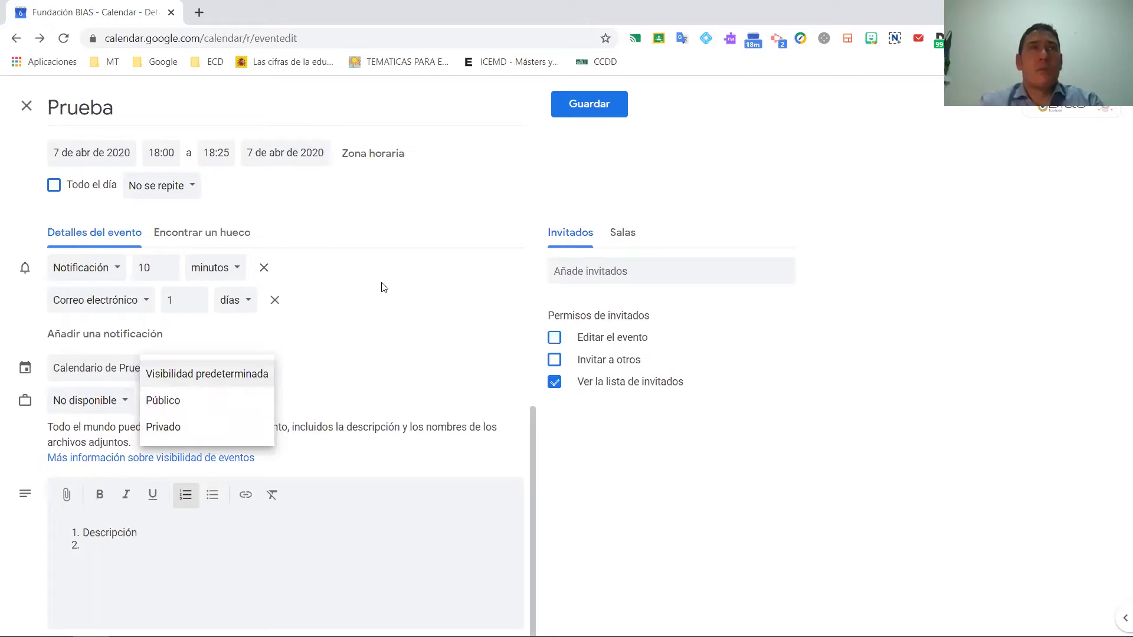
{"action": "left_click", "coordinate": [120, 111]}
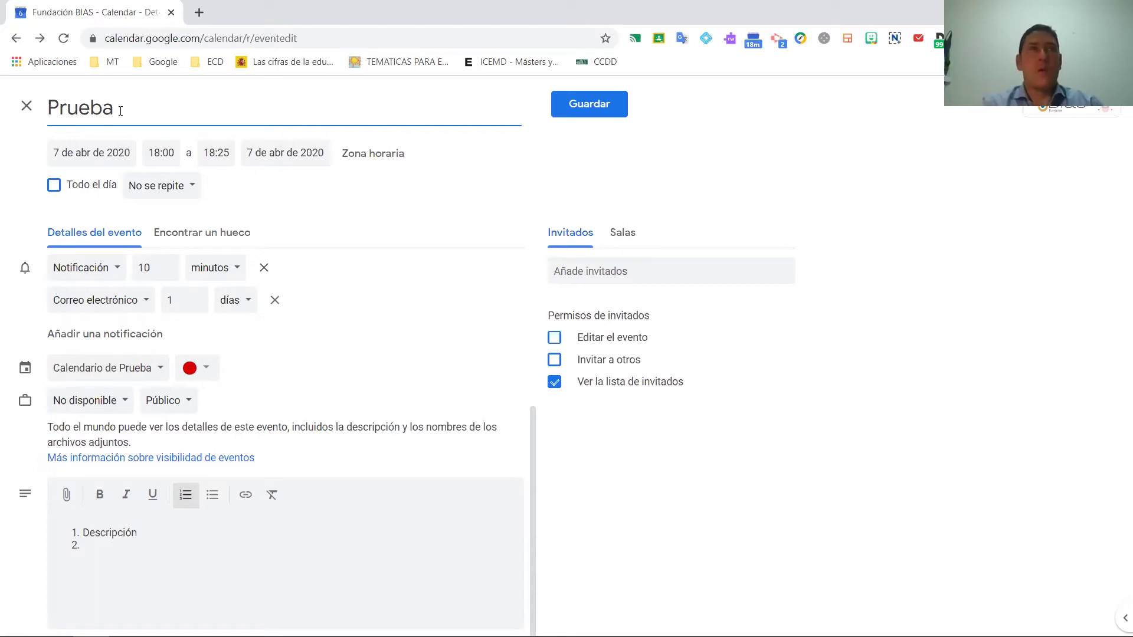
{"action": "left_click", "coordinate": [179, 402]}
{"action": "left_click", "coordinate": [177, 430]}
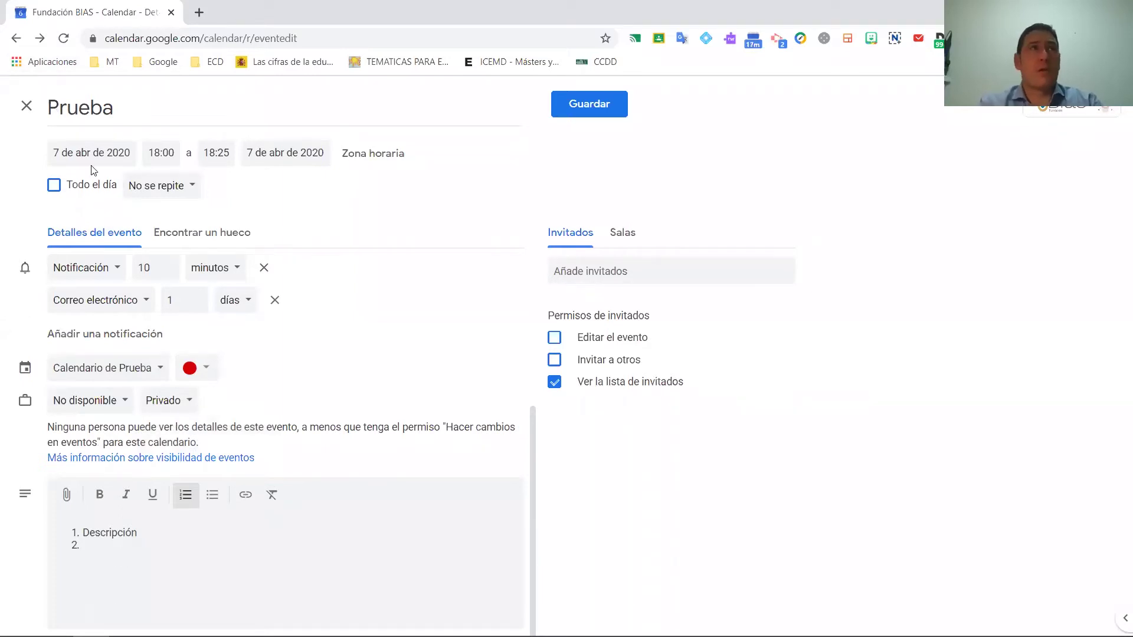
{"action": "left_click", "coordinate": [577, 103]}
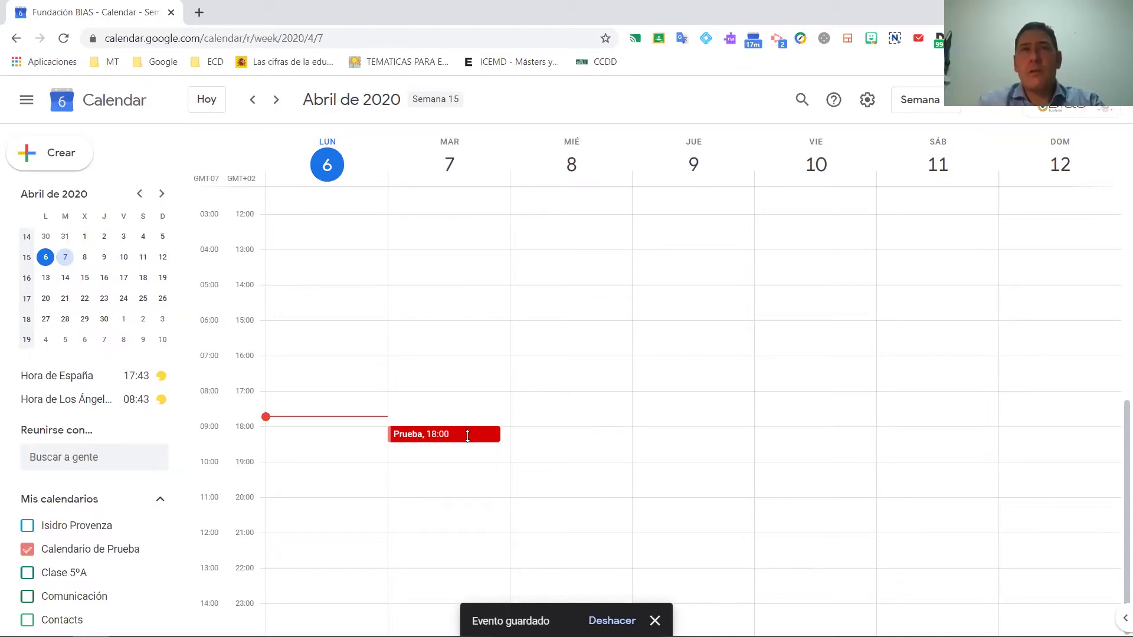
Open the saved Prueba event on 7 April for editing and review its details
{"action": "left_click", "coordinate": [435, 435]}
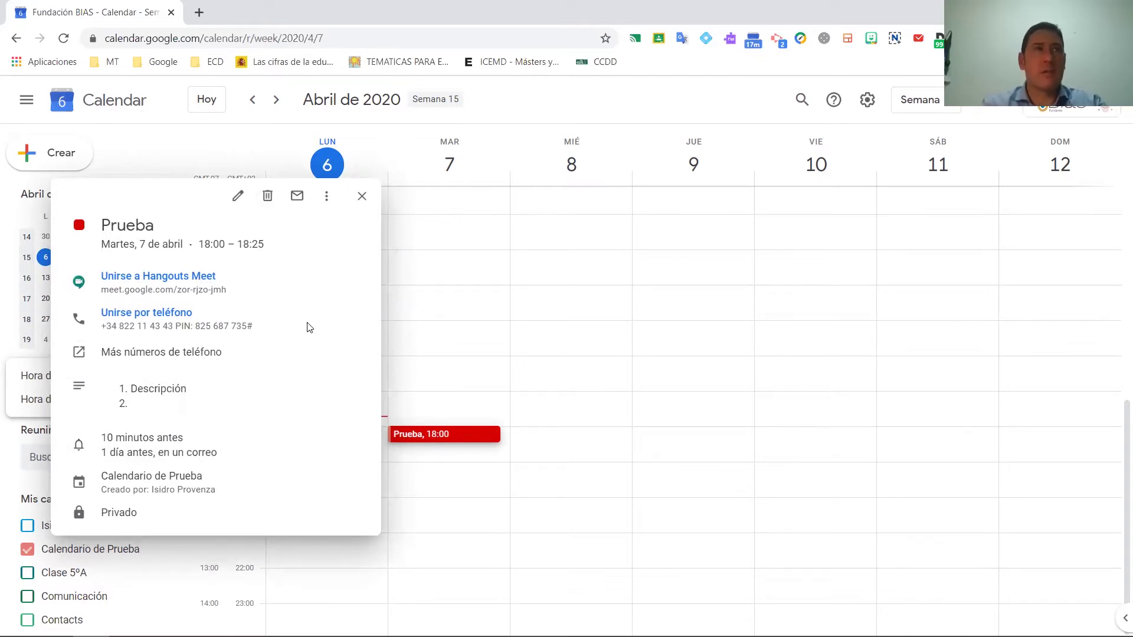
{"action": "left_click", "coordinate": [238, 195]}
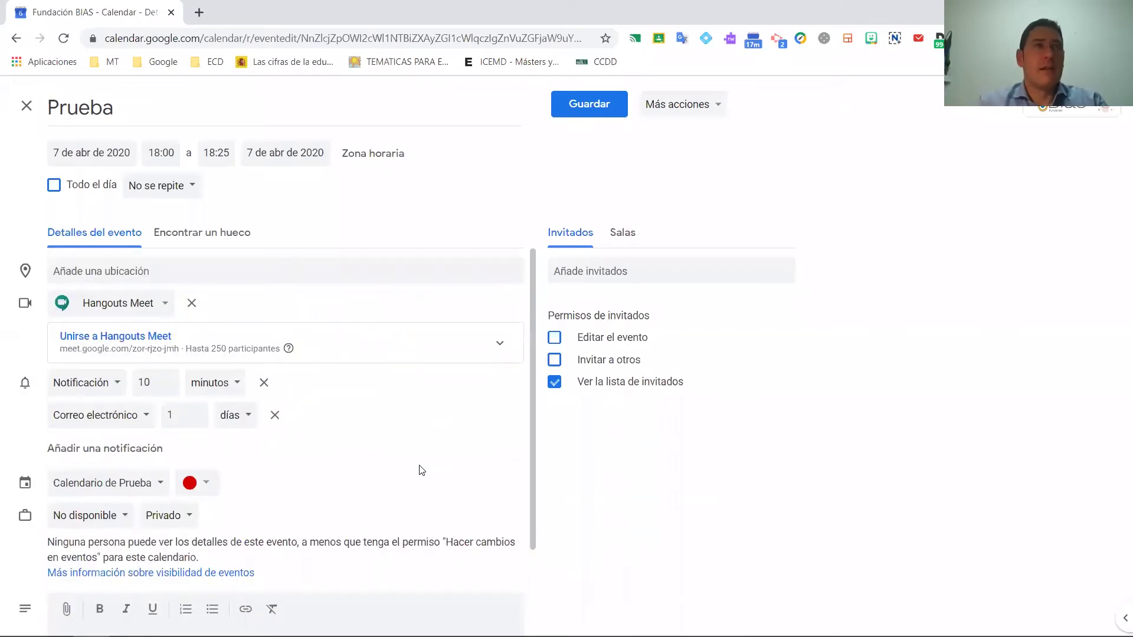
{"action": "scroll", "coordinate": [421, 470], "scroll_direction": "down", "scroll_amount": 2}
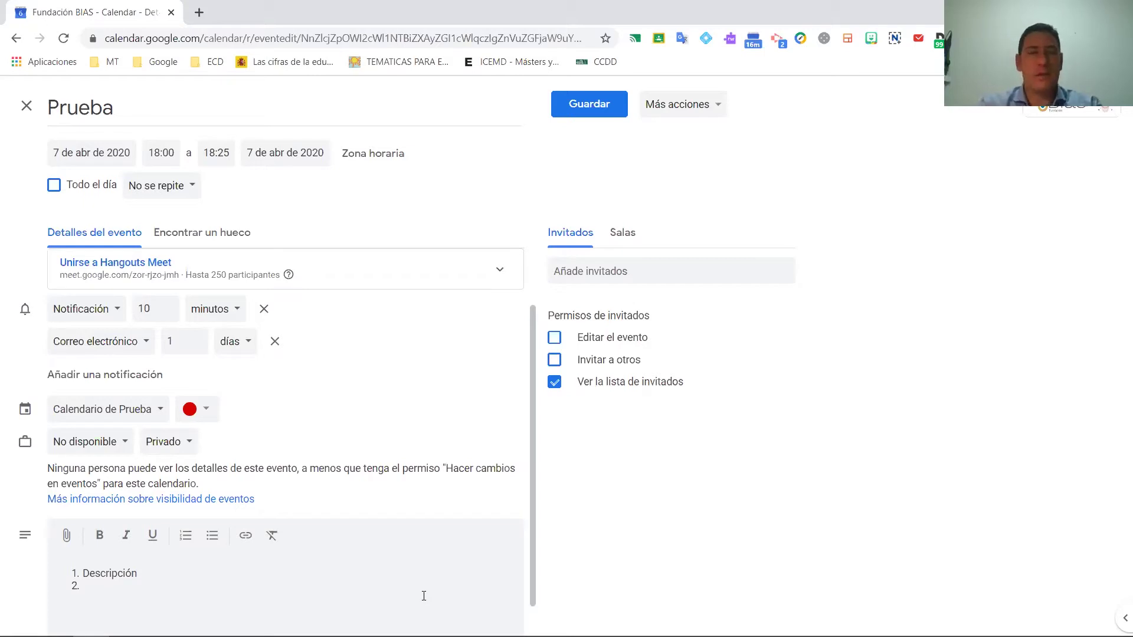
{"action": "scroll", "coordinate": [387, 455], "scroll_direction": "up", "scroll_amount": 1}
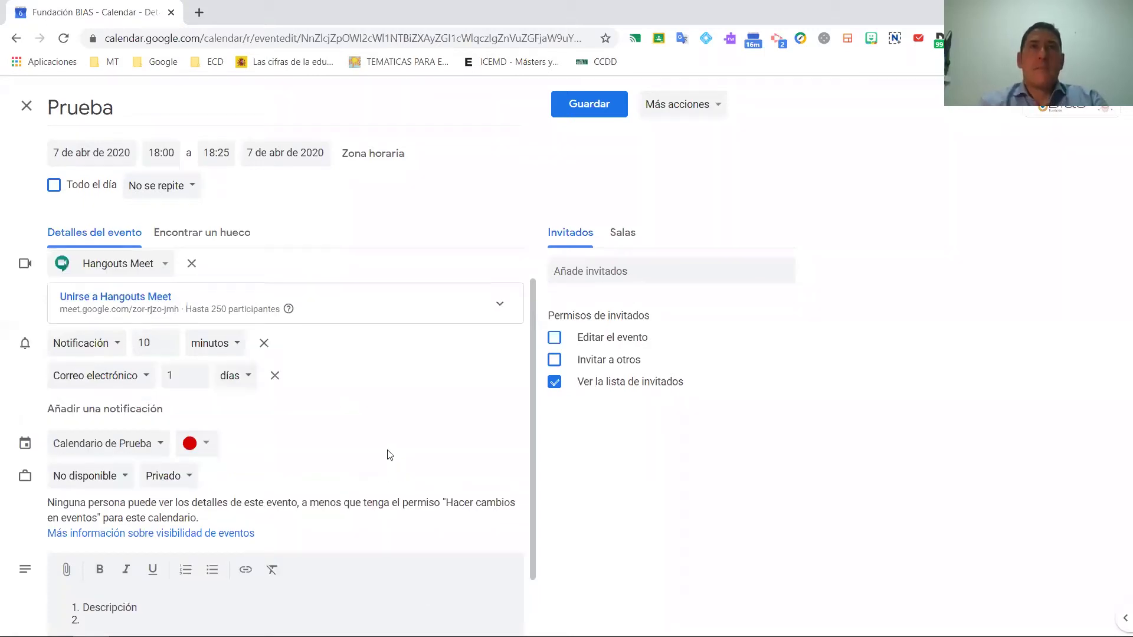
{"action": "scroll", "coordinate": [437, 385], "scroll_direction": "down", "scroll_amount": 1}
{"action": "scroll", "coordinate": [407, 417], "scroll_direction": "up", "scroll_amount": 1}
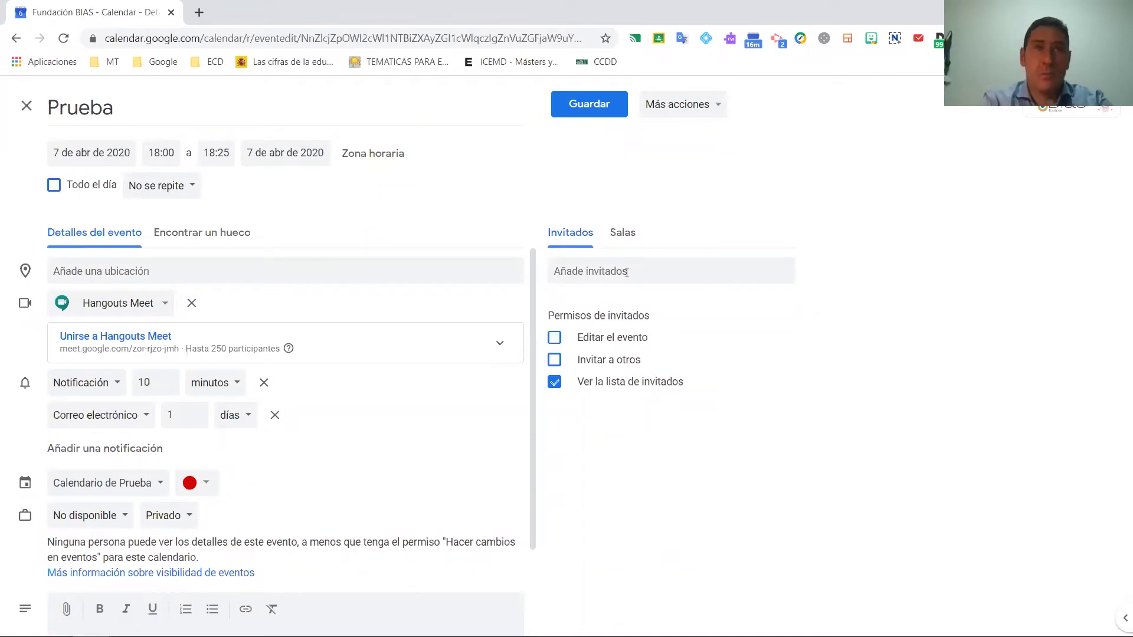
Add a guest to the Prueba event from the suggested e-mail addresses, and remove that guest again
{"action": "left_click", "coordinate": [626, 272]}
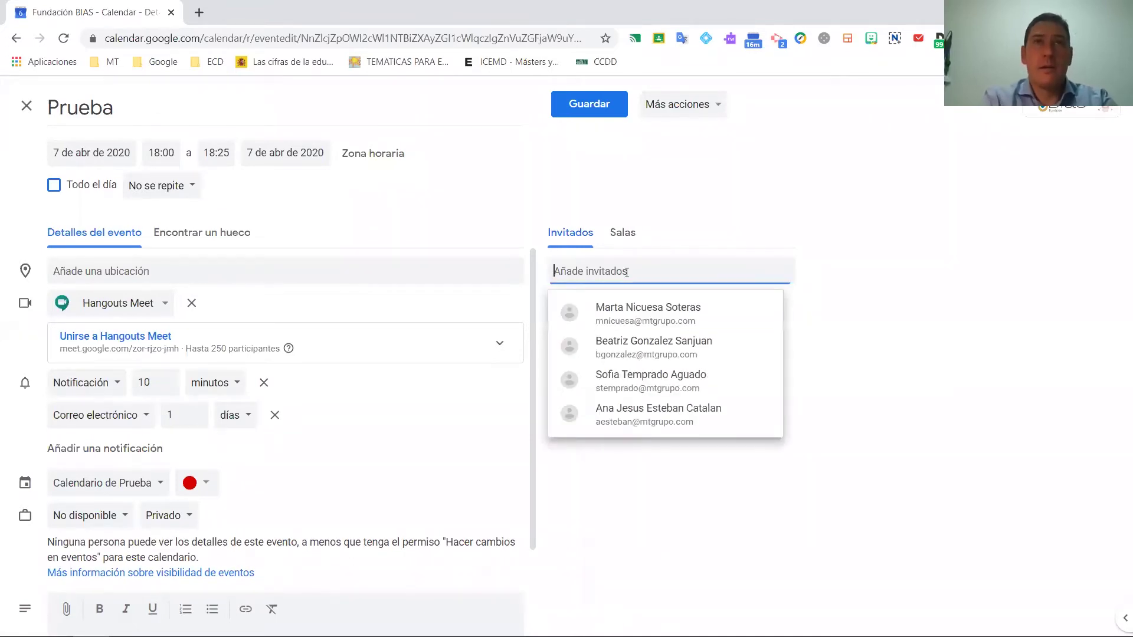
{"action": "type", "text": "irpoven"}
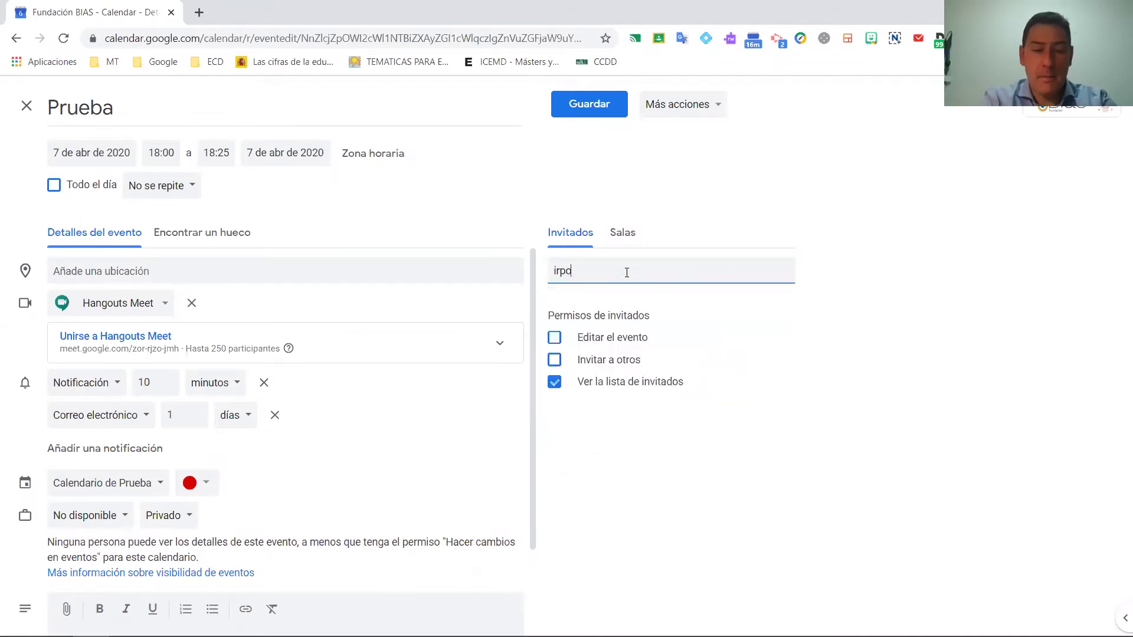
{"action": "key", "text": "BackSpace"}
{"action": "key", "text": "BackSpace"}
{"action": "key", "text": "BackSpace"}
{"action": "key", "text": "BackSpace"}
{"action": "key", "text": "BackSpace"}
{"action": "key", "text": "BackSpace"}
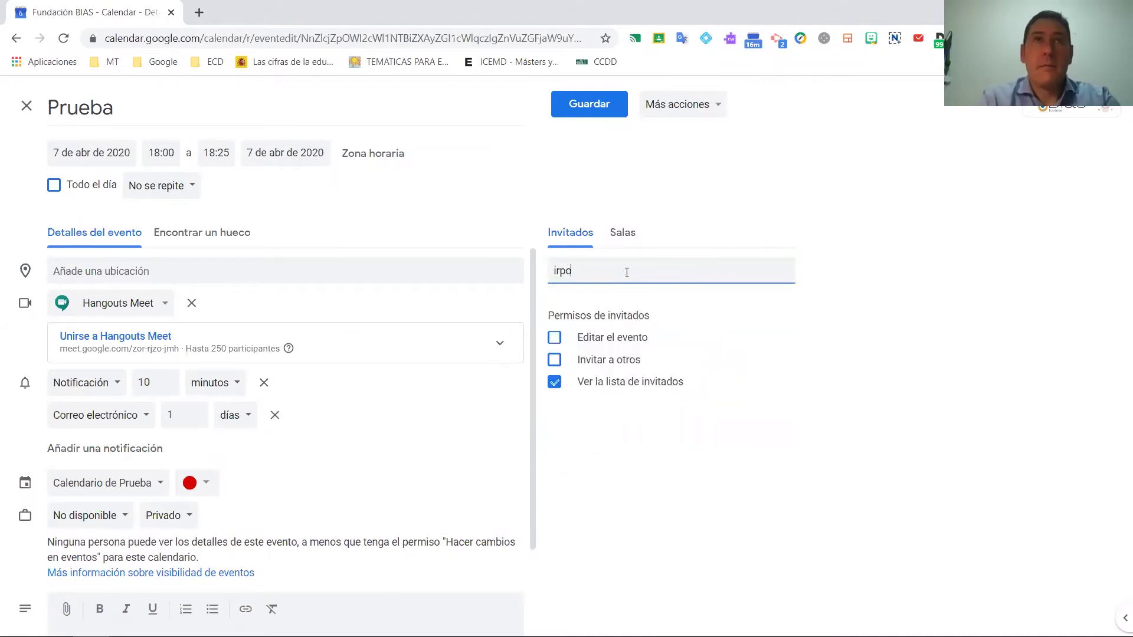
{"action": "type", "text": "pro"}
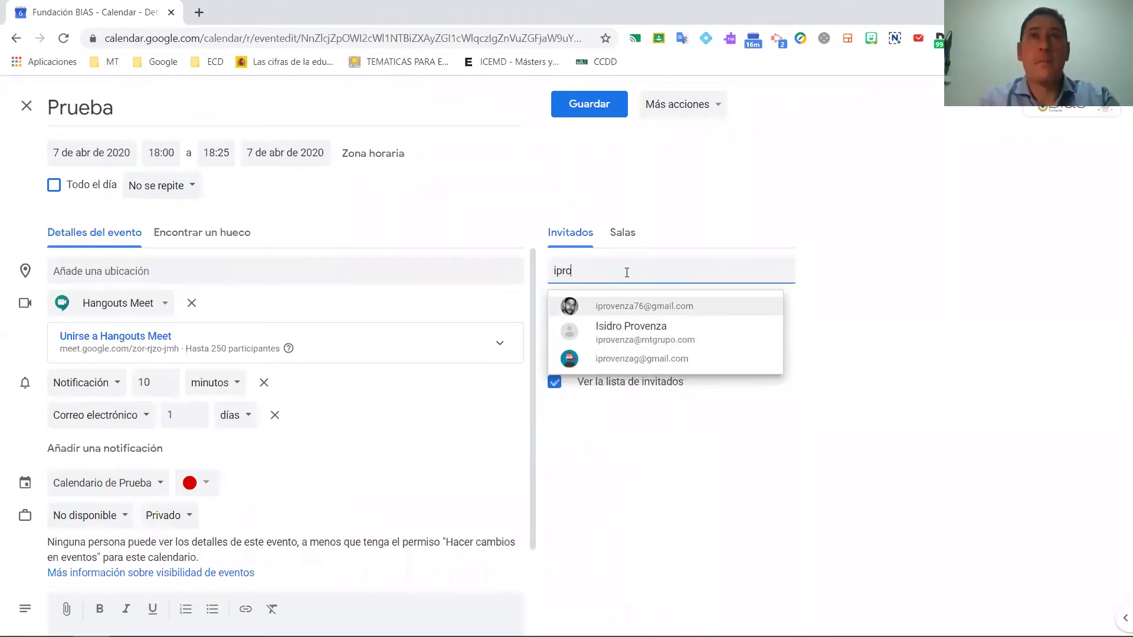
{"action": "left_click", "coordinate": [652, 308]}
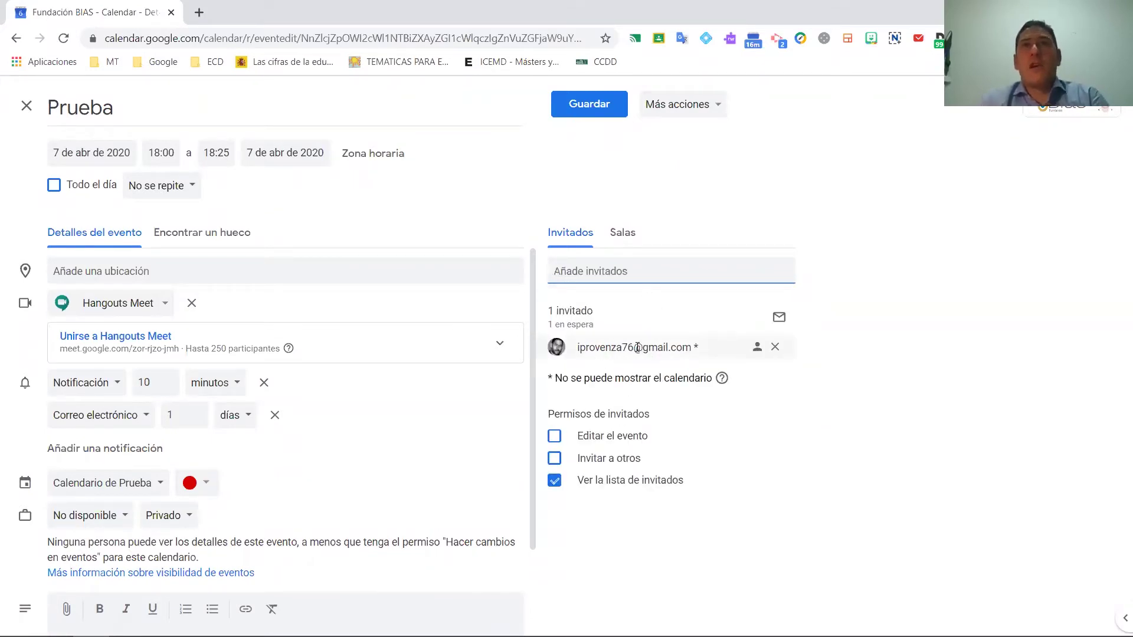
{"action": "mouse_move", "coordinate": [592, 348]}
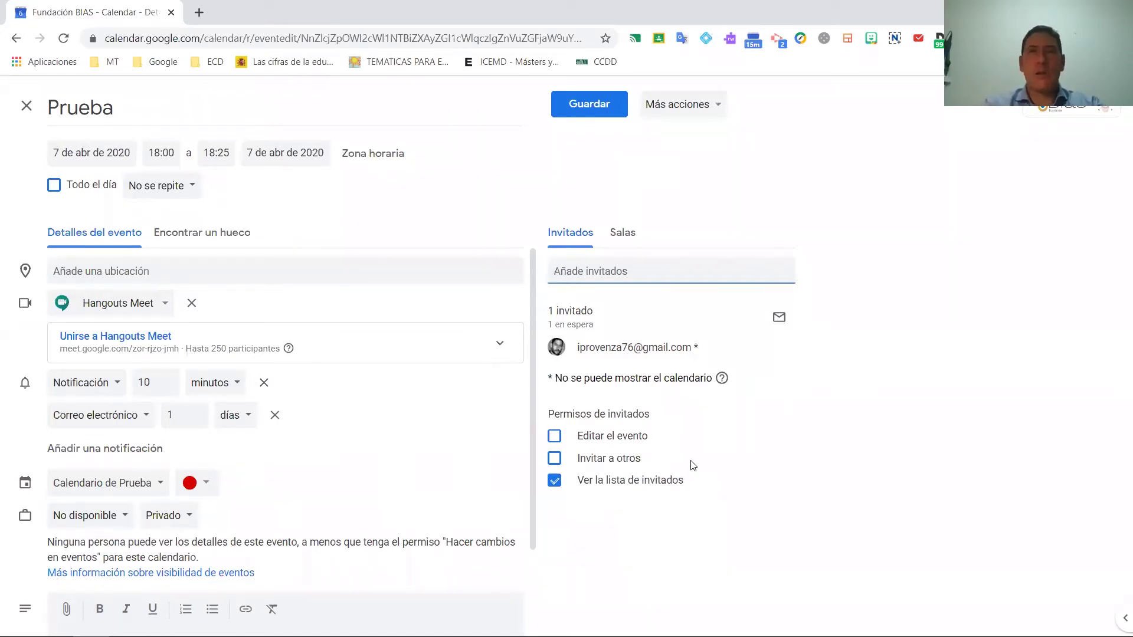
{"action": "left_click", "coordinate": [776, 347]}
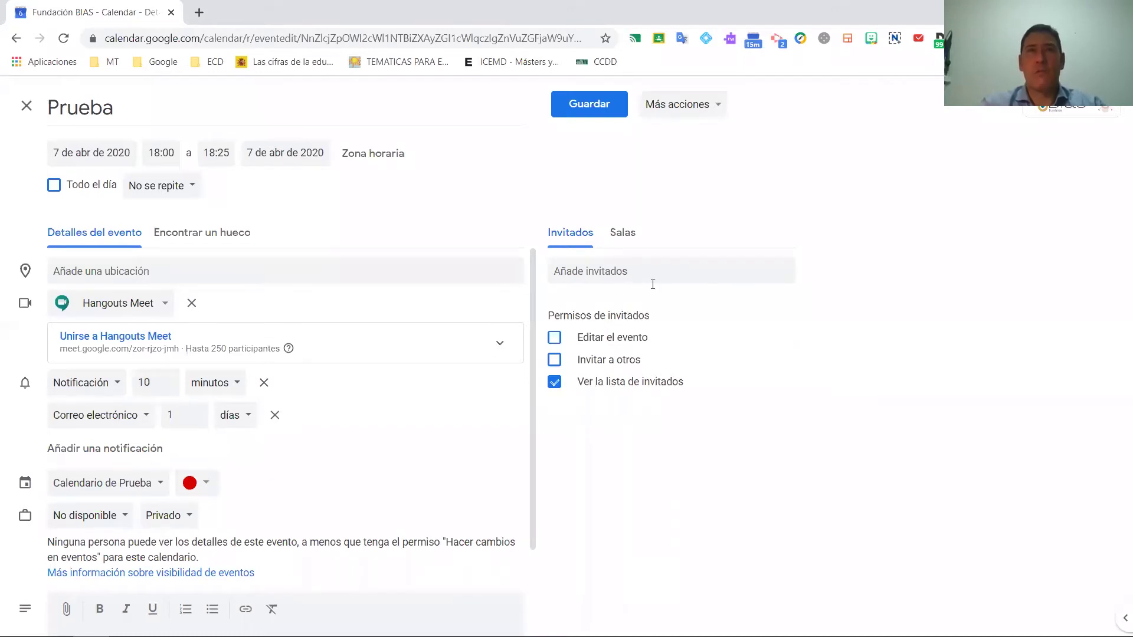
Examine the contacts suggested for the guest list without adding anyone
{"action": "left_click", "coordinate": [578, 272]}
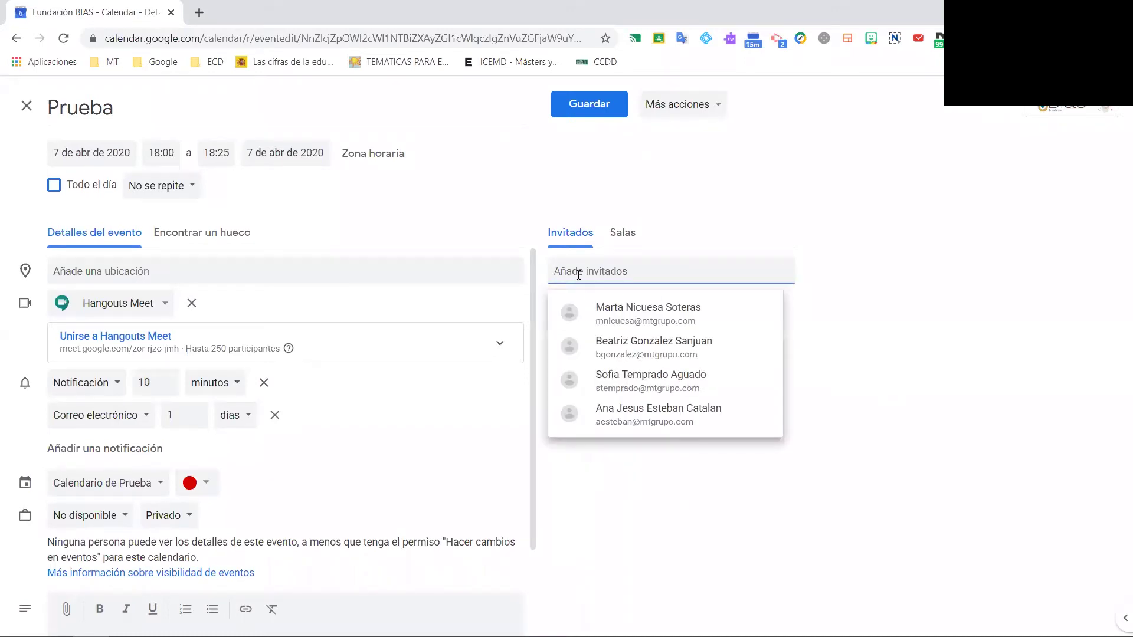
{"action": "left_click", "coordinate": [738, 547]}
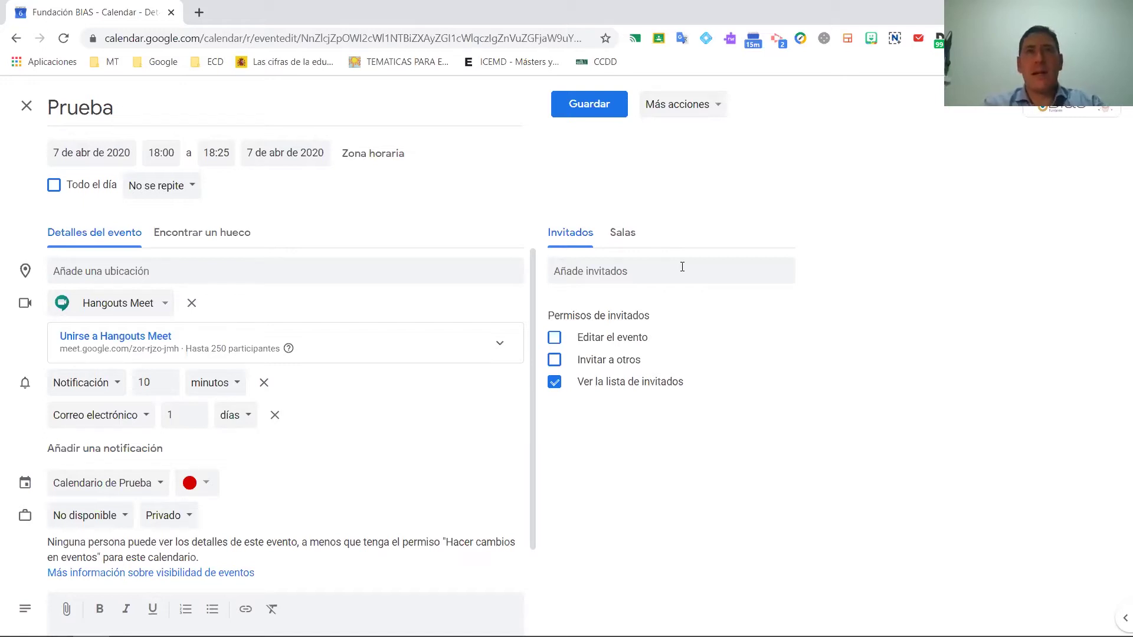
{"action": "left_click", "coordinate": [682, 266]}
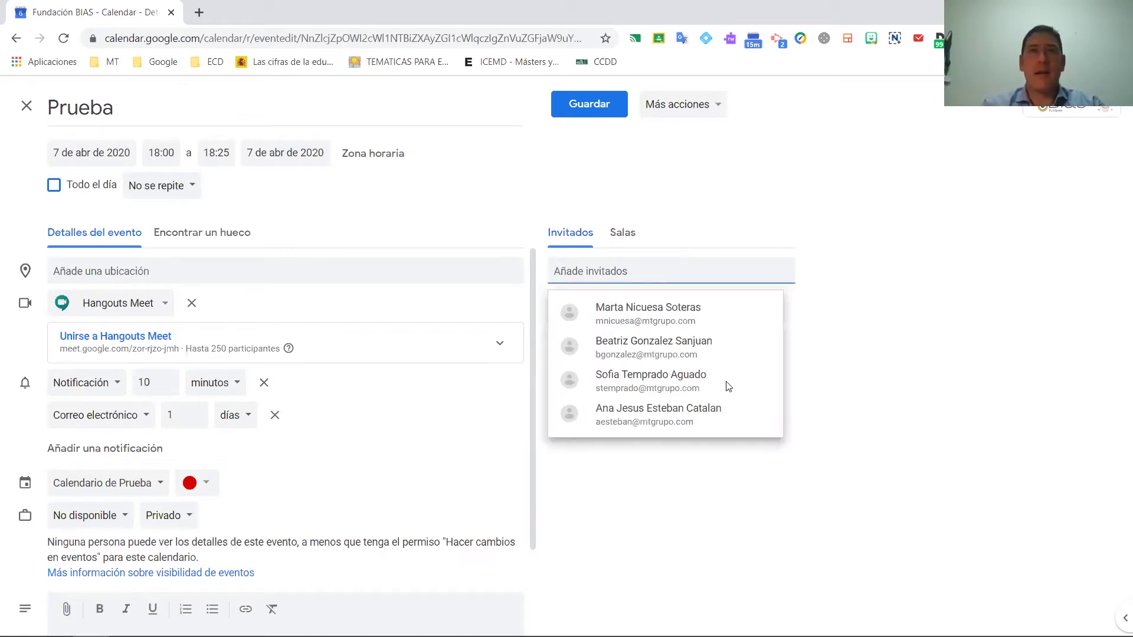
{"action": "left_click", "coordinate": [738, 519]}
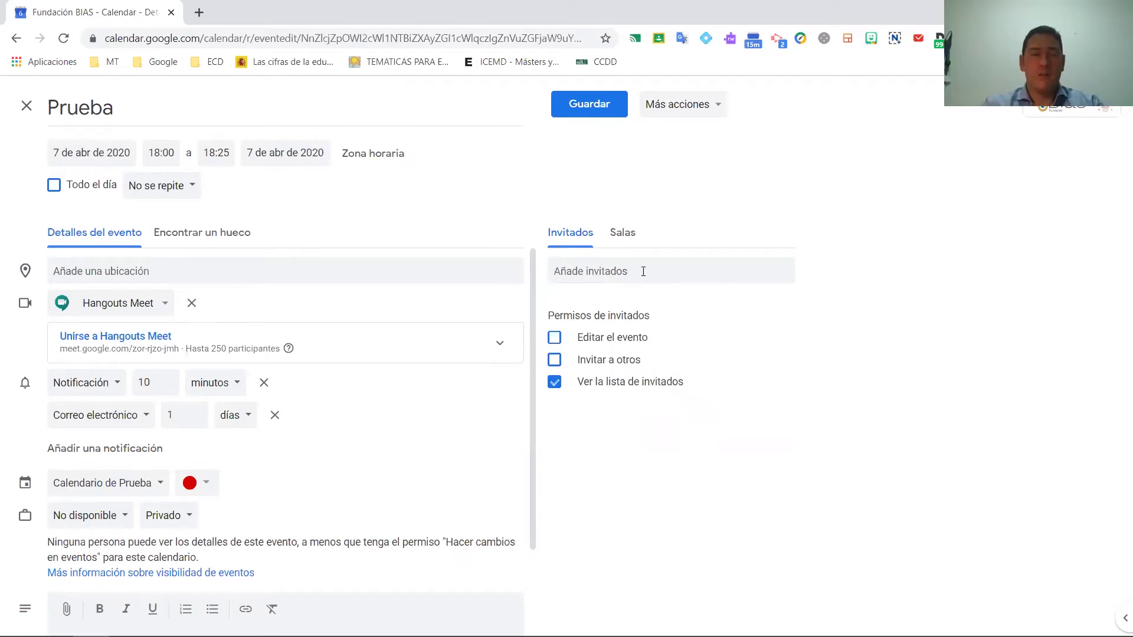
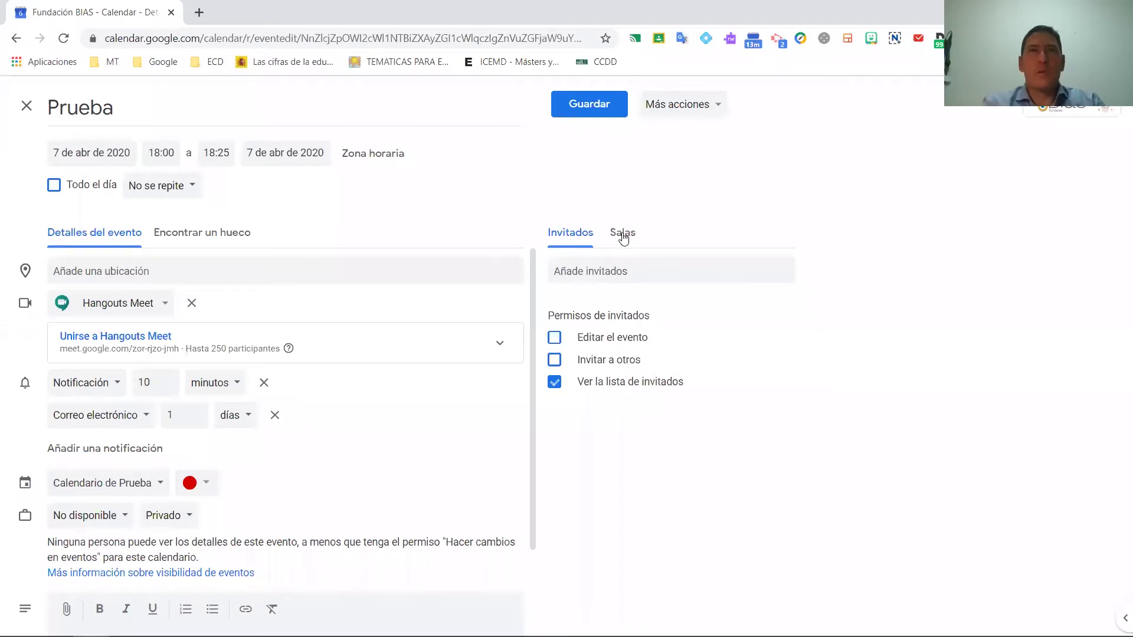
Remove the Hangouts Meet conference from the event and book the room Sala de reuniones interna con proyector
{"action": "left_click", "coordinate": [624, 237]}
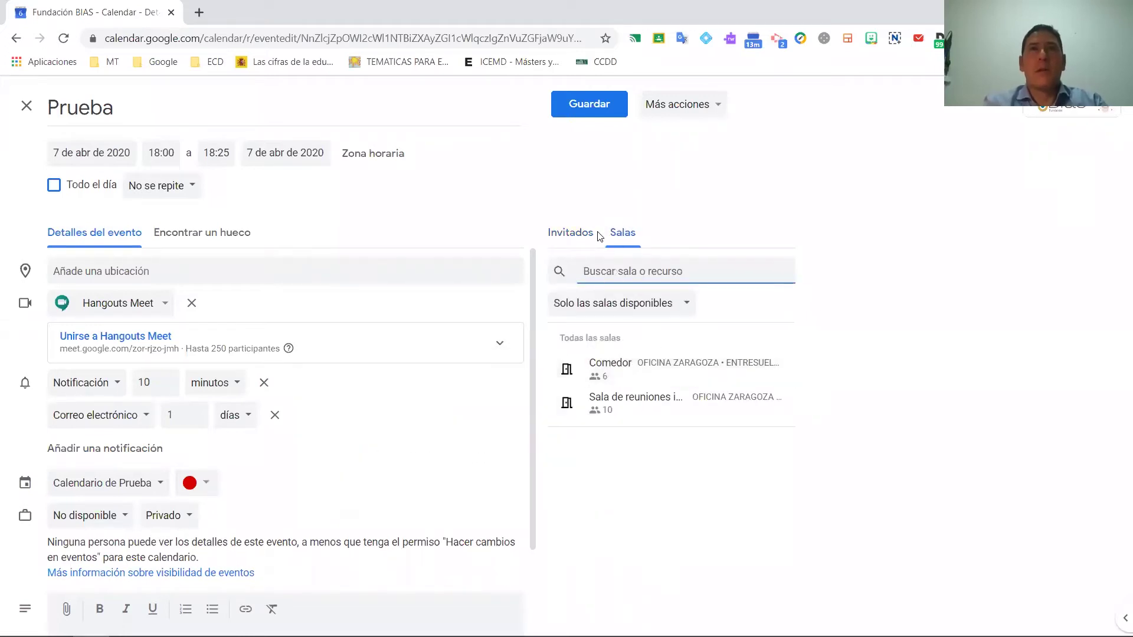
{"action": "left_click", "coordinate": [197, 305]}
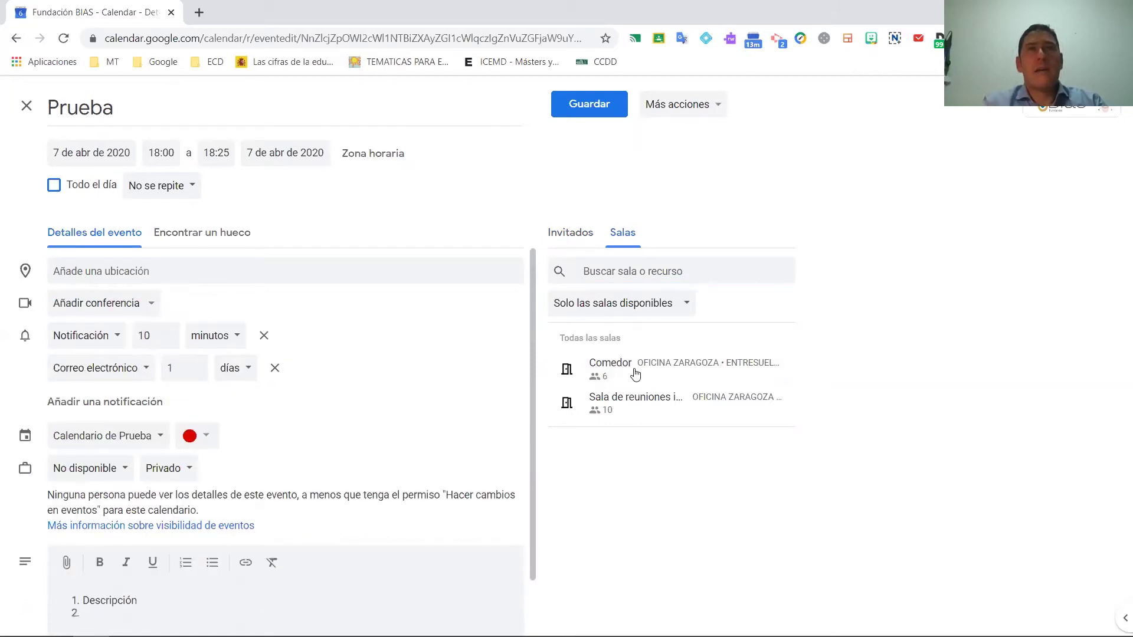
{"action": "left_click", "coordinate": [630, 403]}
Examine the Comedor room's details, and remove the booked Sala de reuniones interna con proyector and add it again
{"action": "mouse_move", "coordinate": [696, 379]}
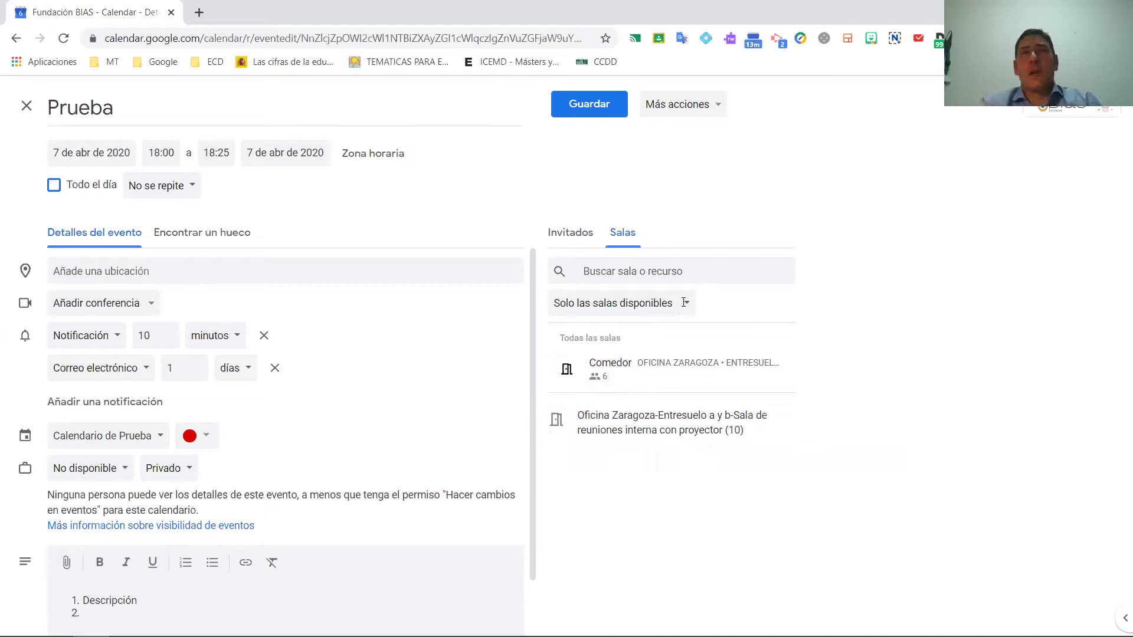
{"action": "mouse_move", "coordinate": [669, 387]}
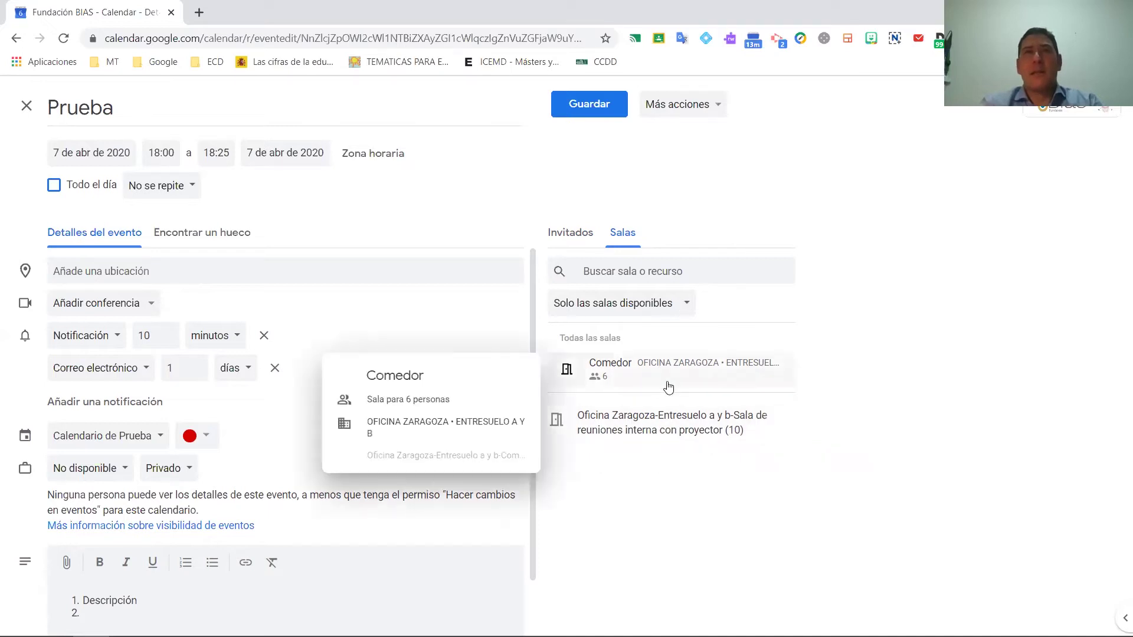
{"action": "left_click", "coordinate": [596, 378]}
{"action": "left_click", "coordinate": [775, 411]}
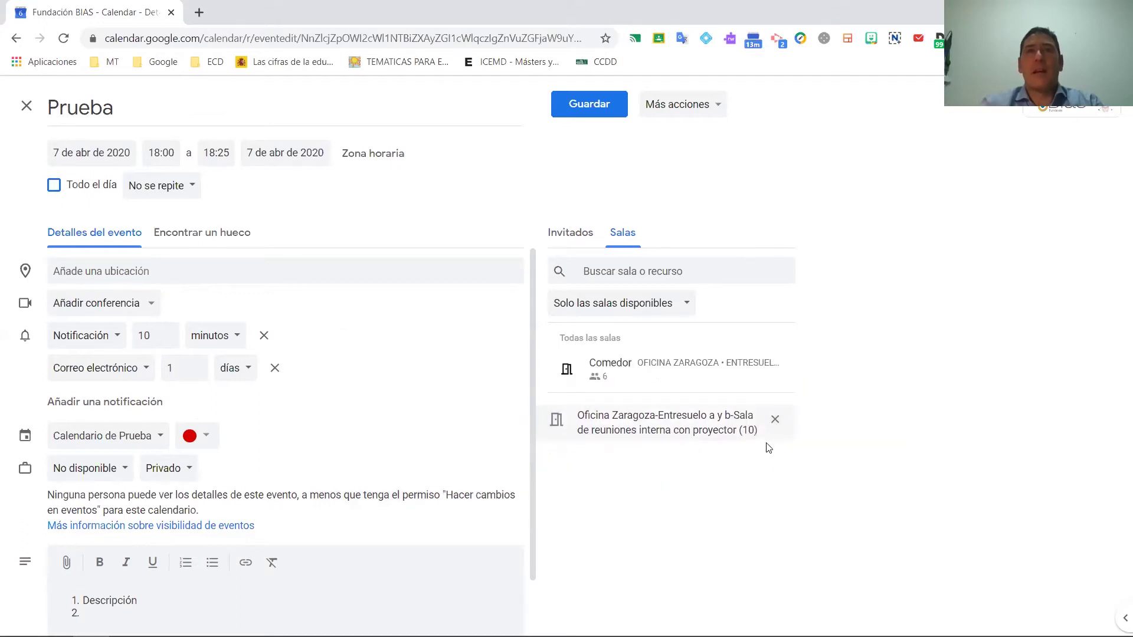
{"action": "left_click", "coordinate": [776, 422]}
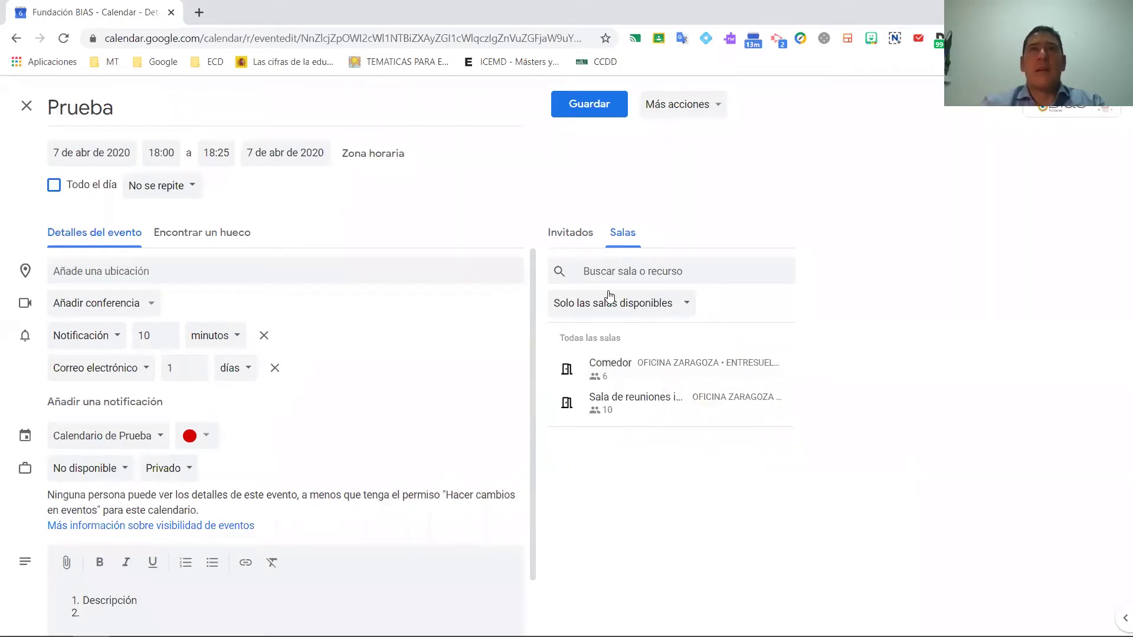
{"action": "left_click", "coordinate": [746, 407]}
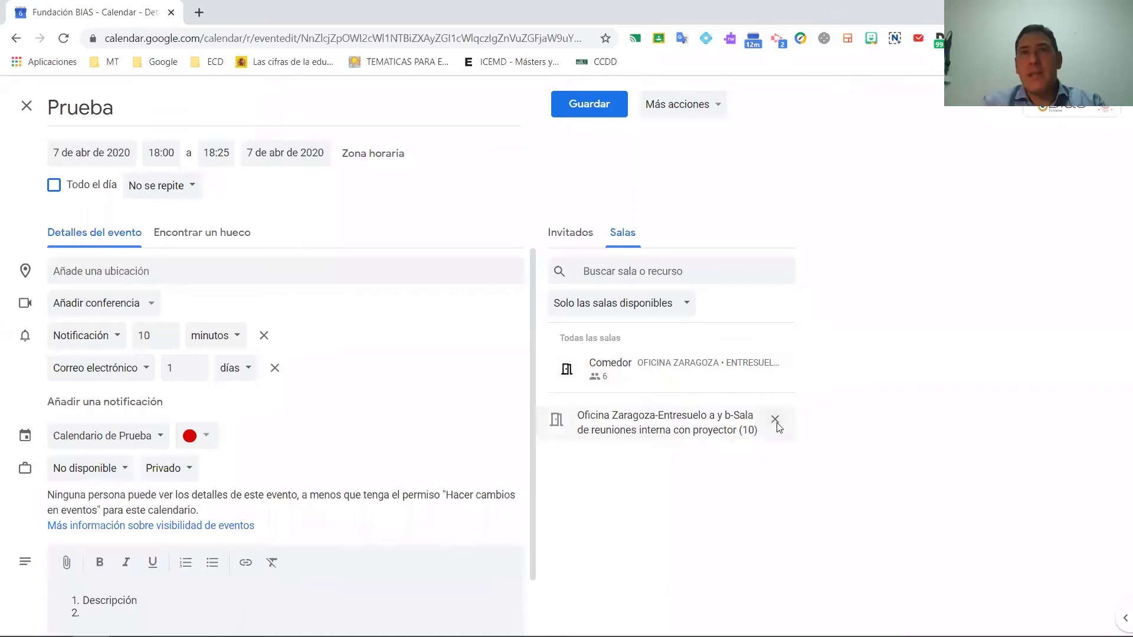
Compare the event's Invitados and Salas options, and review the booked room and the guest permissions
{"action": "left_click", "coordinate": [586, 236]}
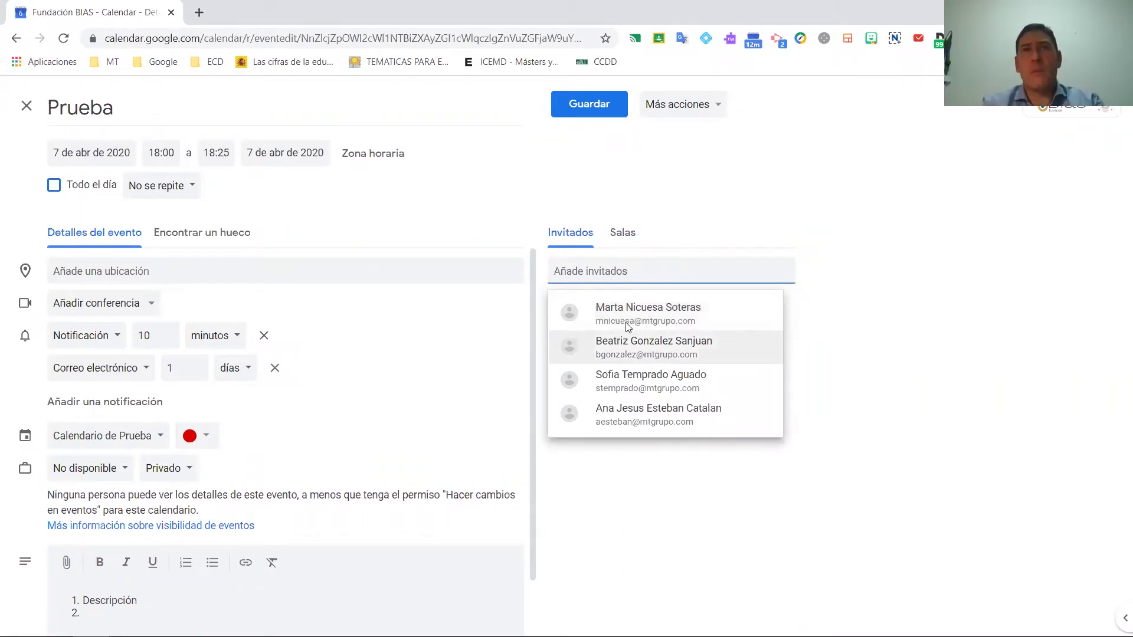
{"action": "left_click", "coordinate": [624, 236]}
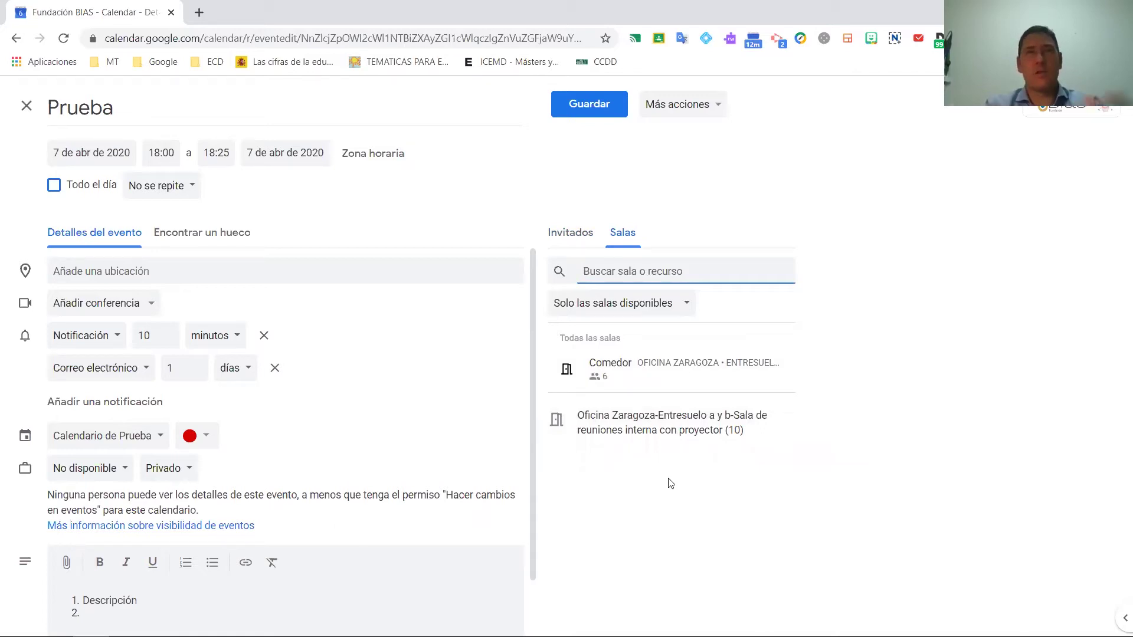
{"action": "left_click", "coordinate": [588, 235]}
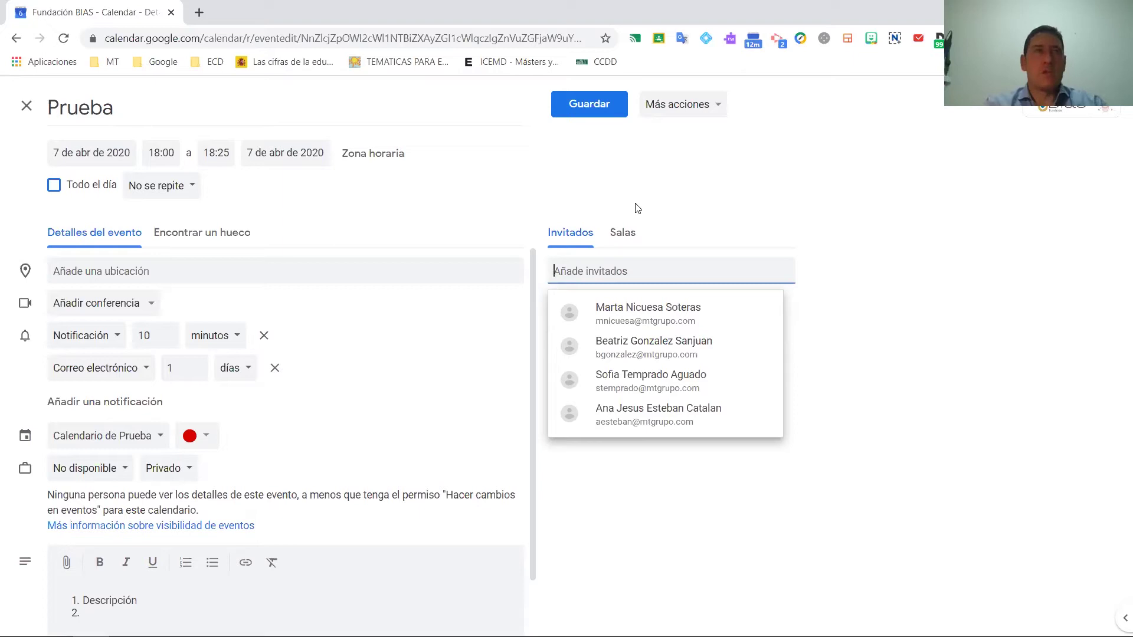
{"action": "left_click", "coordinate": [316, 266]}
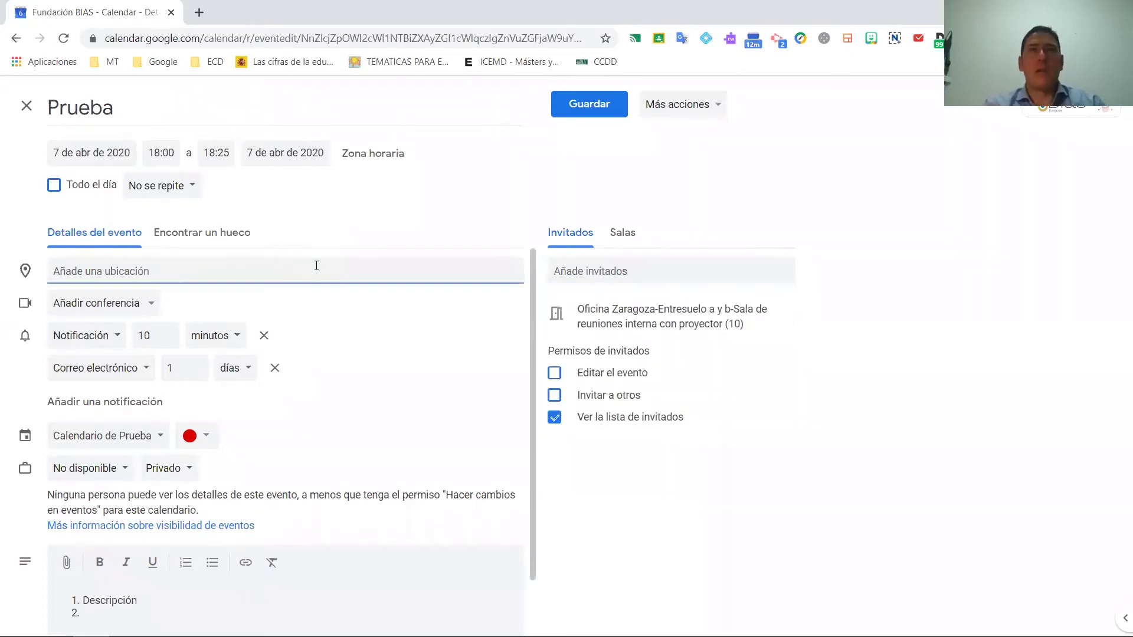
{"action": "left_click", "coordinate": [598, 275]}
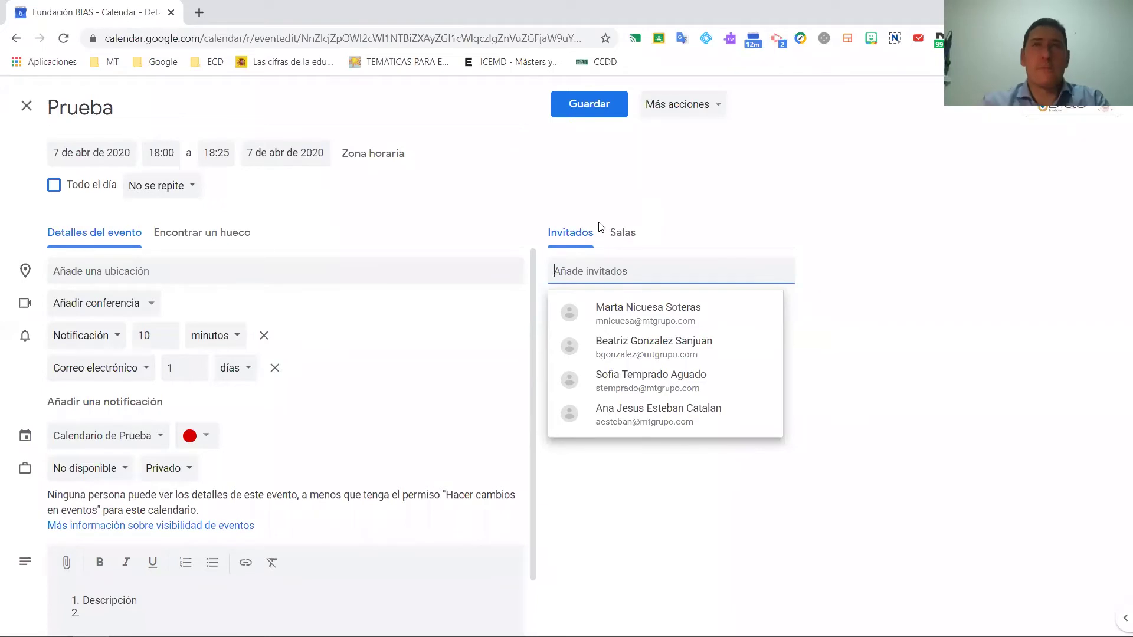
{"action": "left_click", "coordinate": [579, 206]}
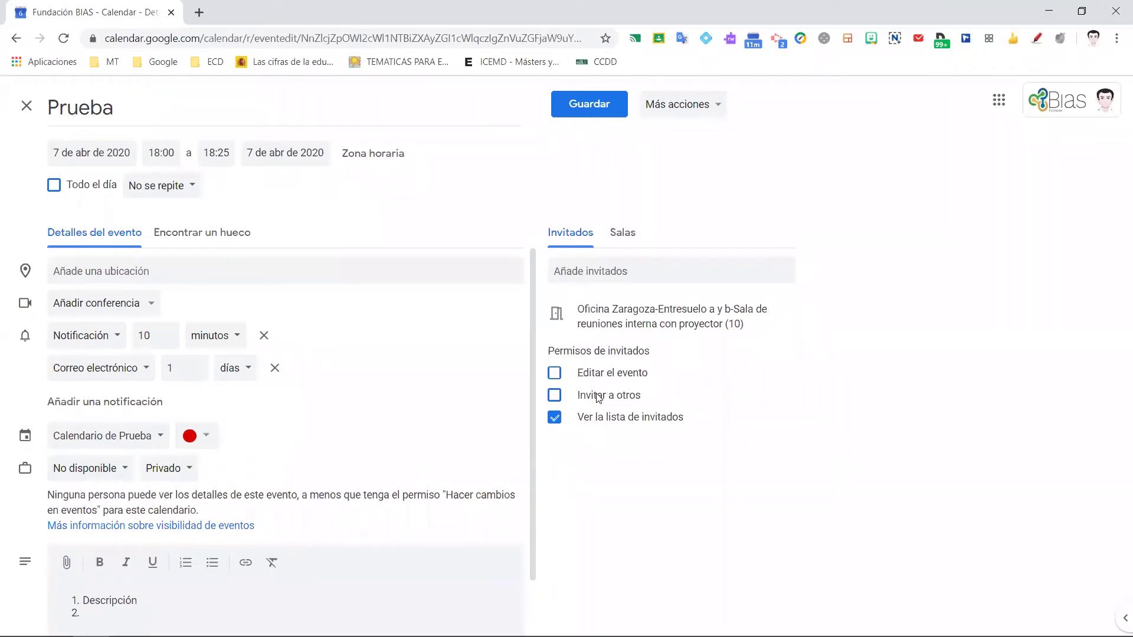
Examine the Drive file choices for attaching to the Prueba description, selecting the recent Checklist document and closing without attaching it
{"action": "scroll", "coordinate": [336, 422], "scroll_direction": "down", "scroll_amount": 1}
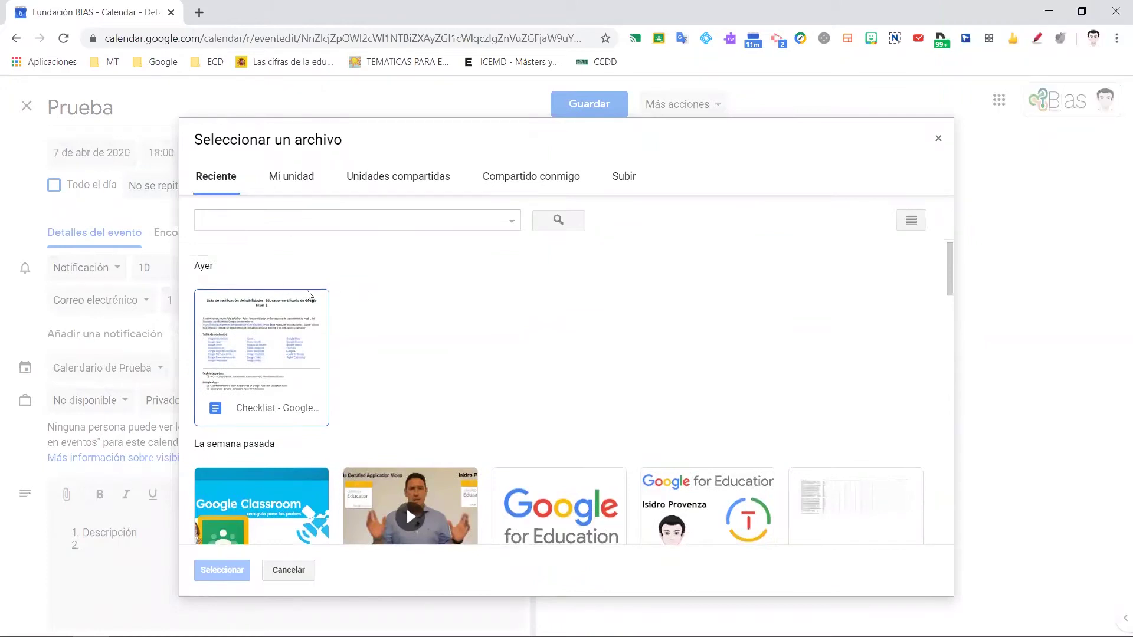
{"action": "left_click", "coordinate": [250, 358]}
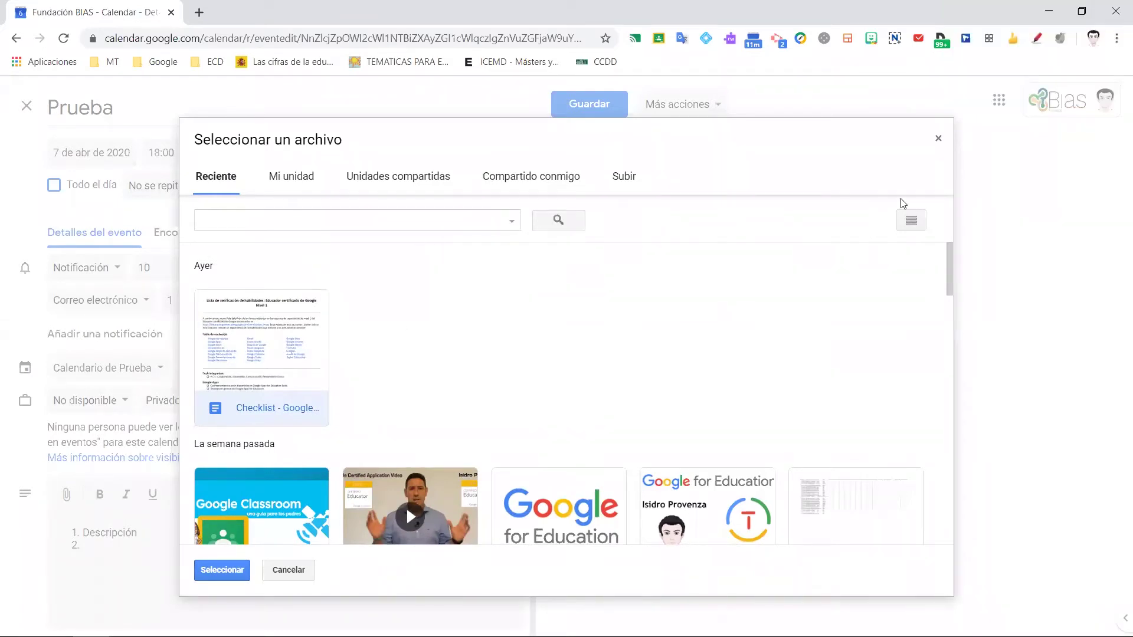
{"action": "left_click", "coordinate": [938, 138]}
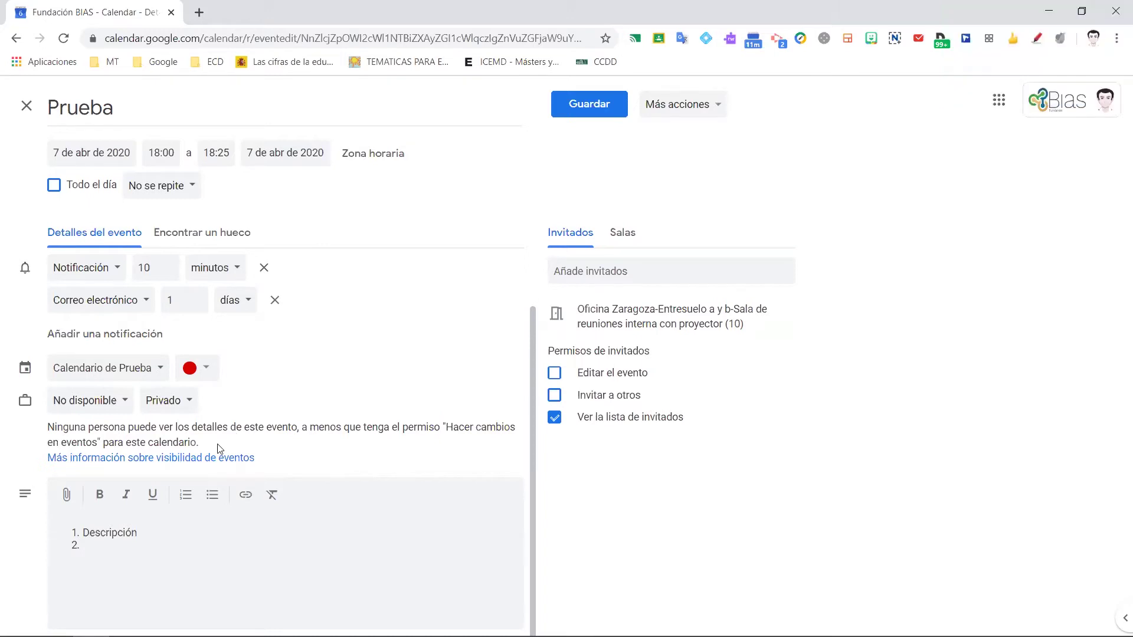
{"action": "scroll", "coordinate": [219, 449], "scroll_direction": "up", "scroll_amount": 1}
{"action": "scroll", "coordinate": [219, 449], "scroll_direction": "down", "scroll_amount": 1}
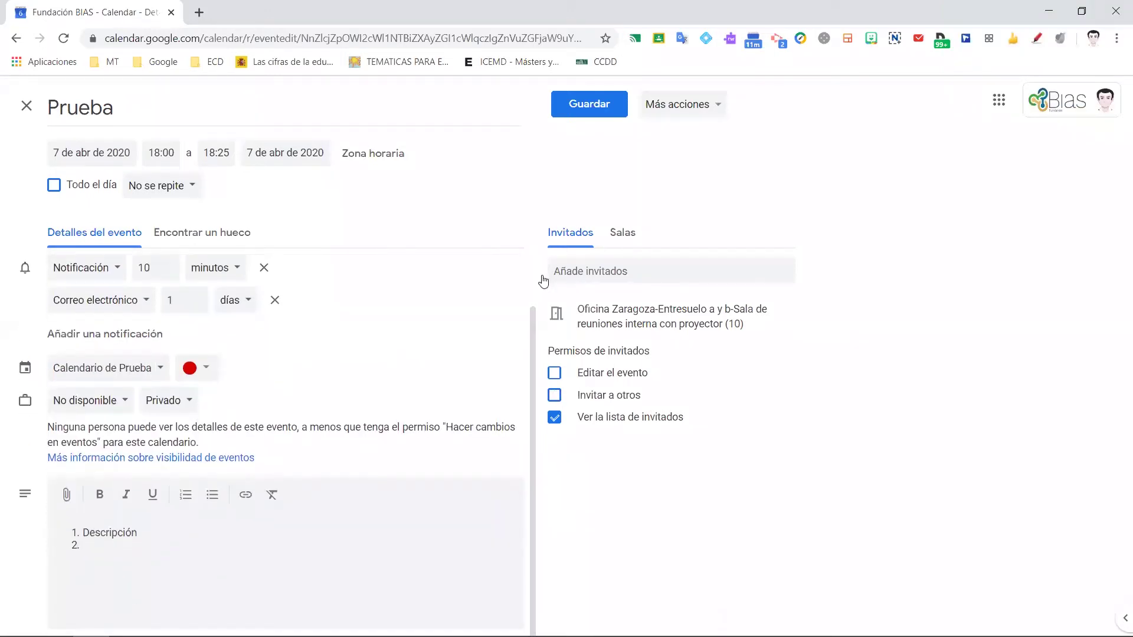
Add the external Gmail guest to Prueba, save the event and send the email invitation, accepting guests outside the organization
{"action": "left_click", "coordinate": [604, 270]}
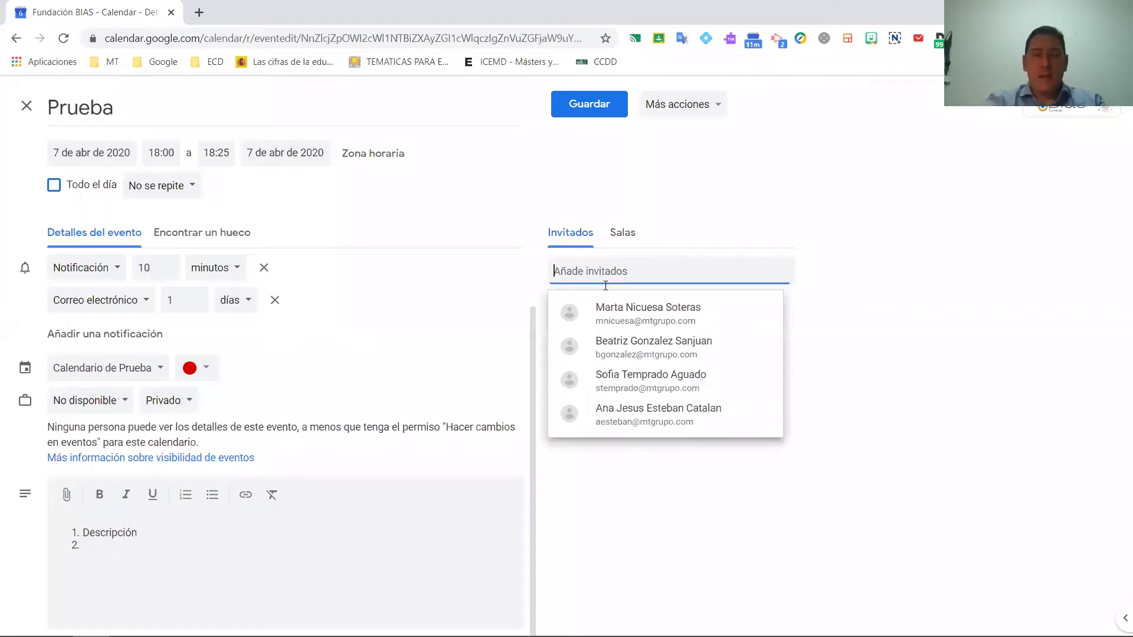
{"action": "type", "text": "ipro"}
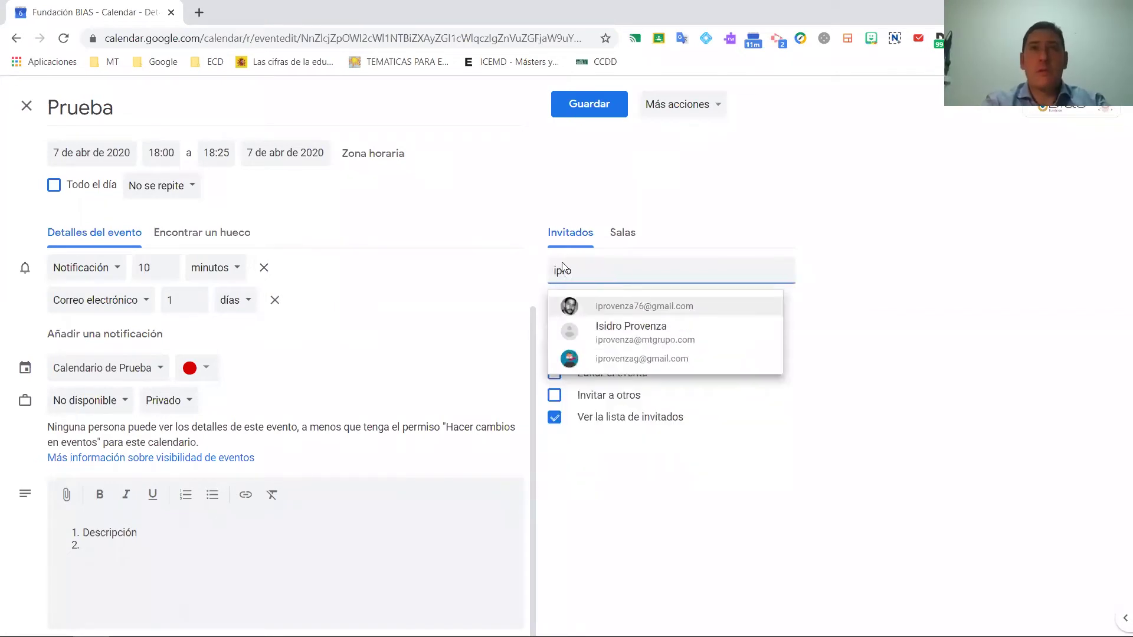
{"action": "left_click", "coordinate": [641, 307]}
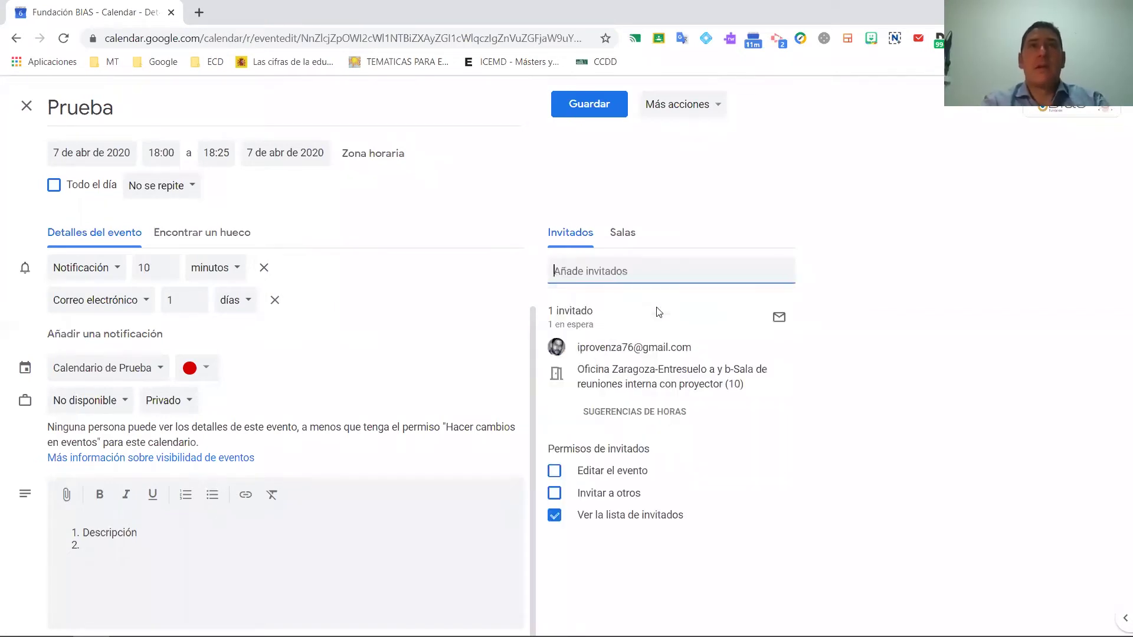
{"action": "left_click", "coordinate": [597, 113]}
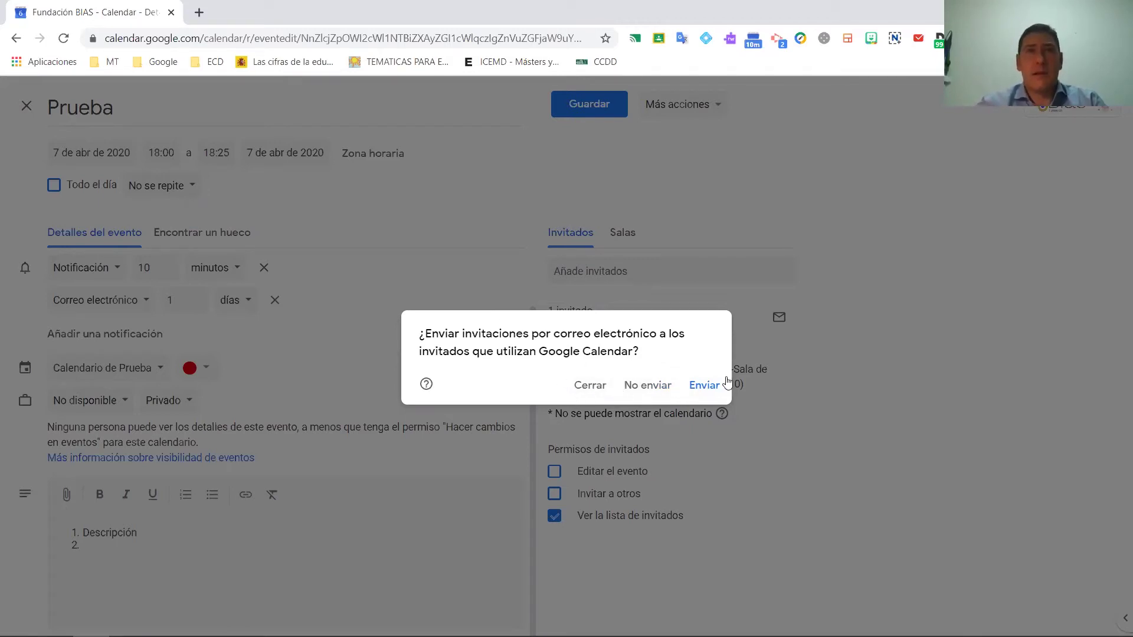
{"action": "left_click", "coordinate": [704, 387]}
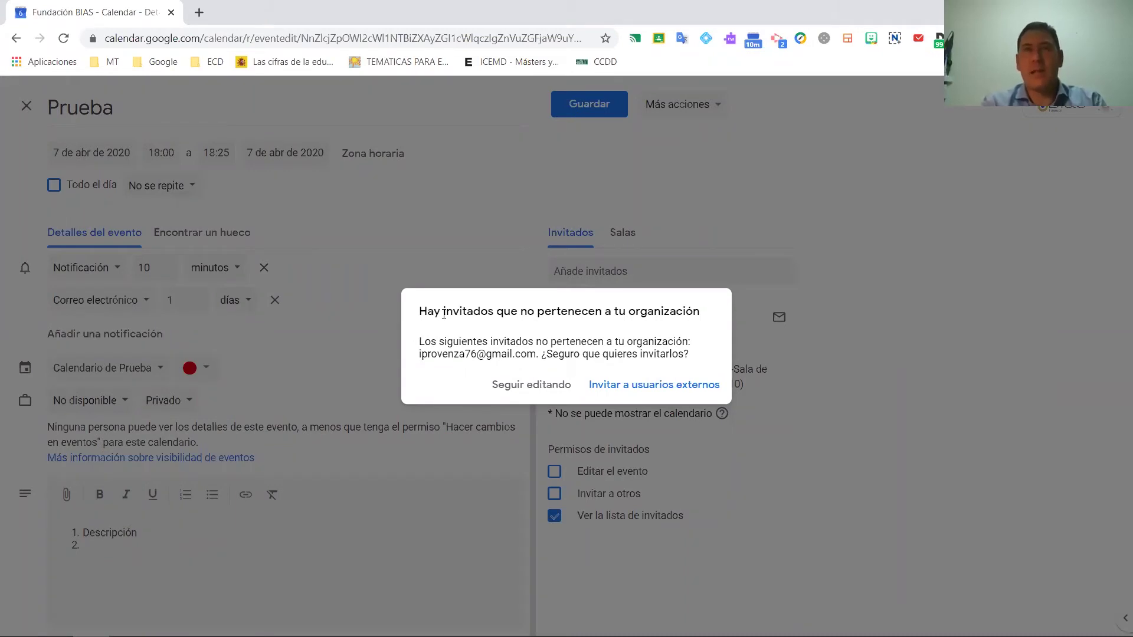
{"action": "left_click", "coordinate": [662, 391]}
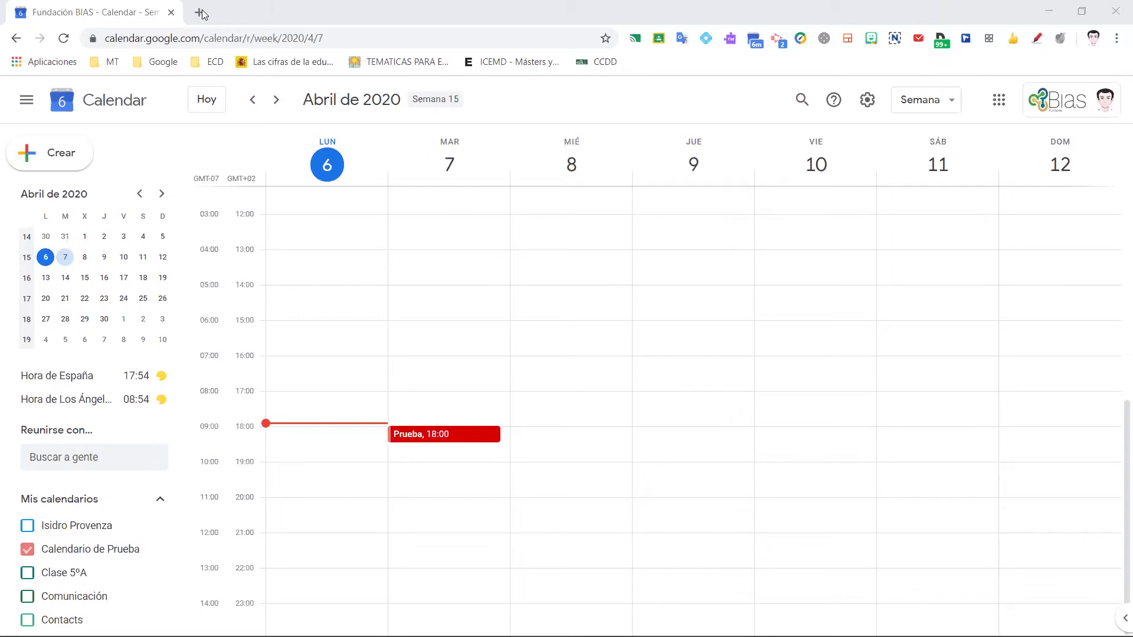
Look at the following week, return to the week of 6 April, and review the Prueba event's summary
{"action": "left_click", "coordinate": [277, 101]}
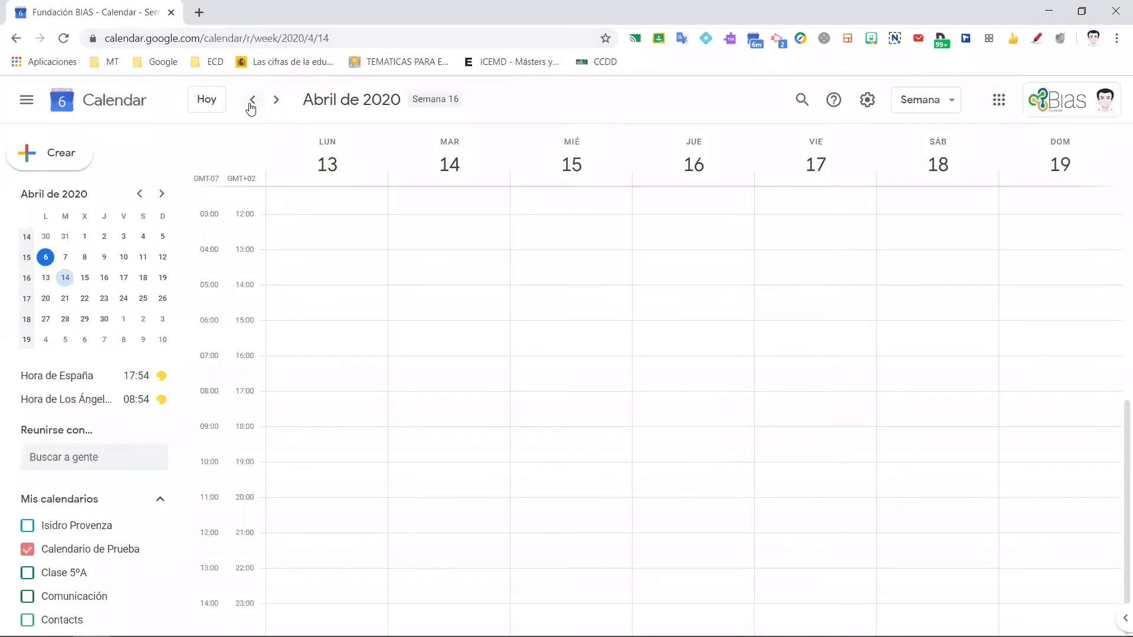
{"action": "left_click", "coordinate": [251, 101]}
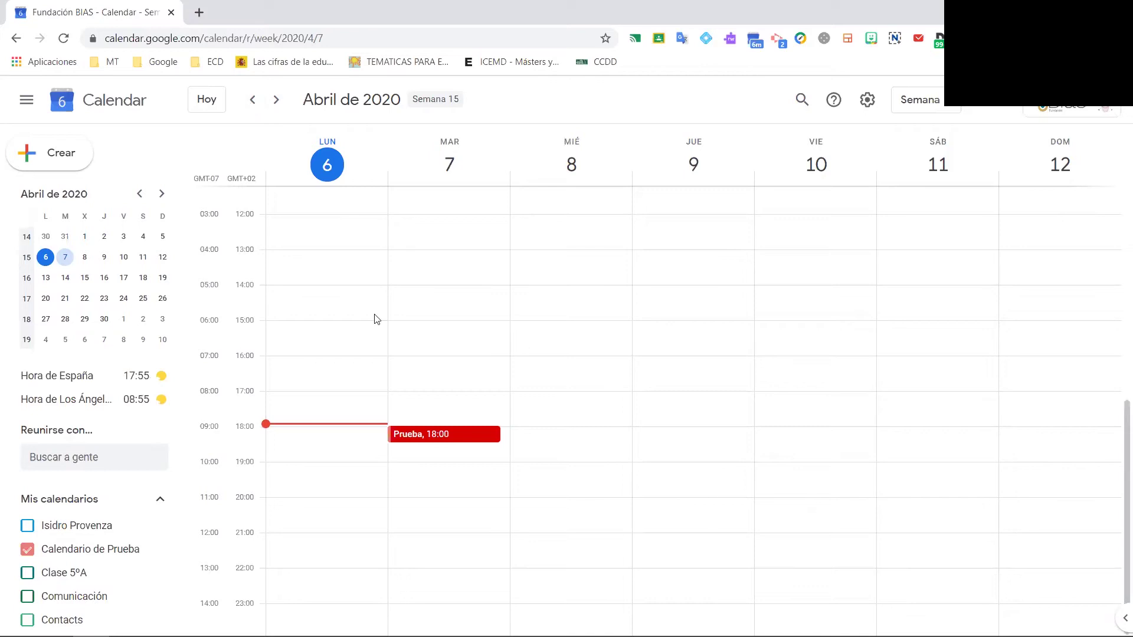
{"action": "left_click", "coordinate": [481, 438]}
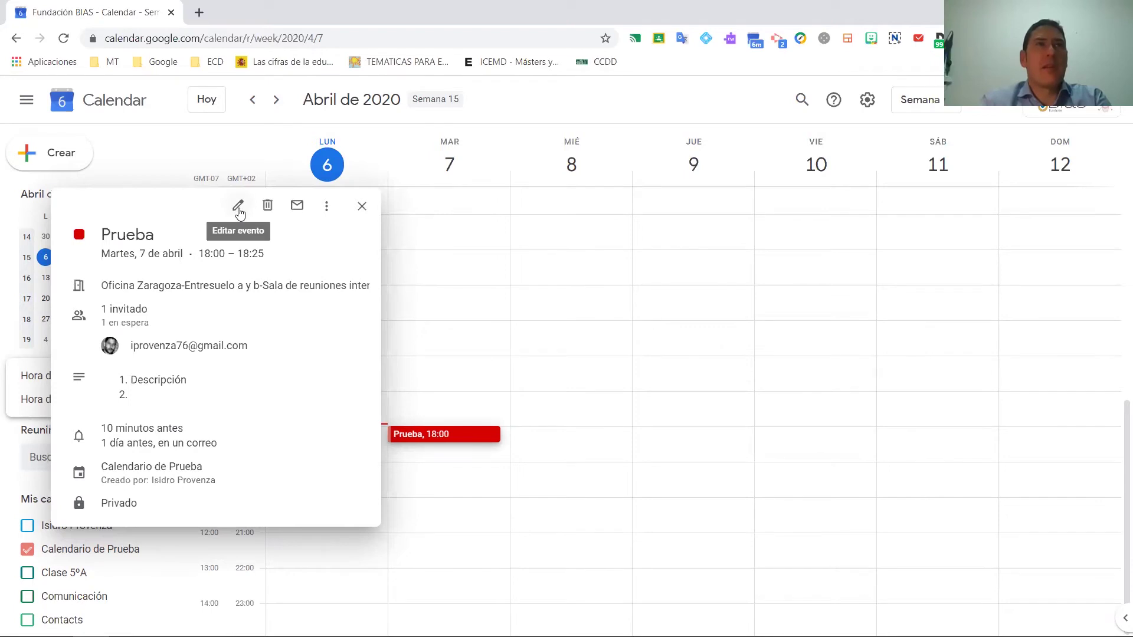
{"action": "left_click", "coordinate": [472, 348]}
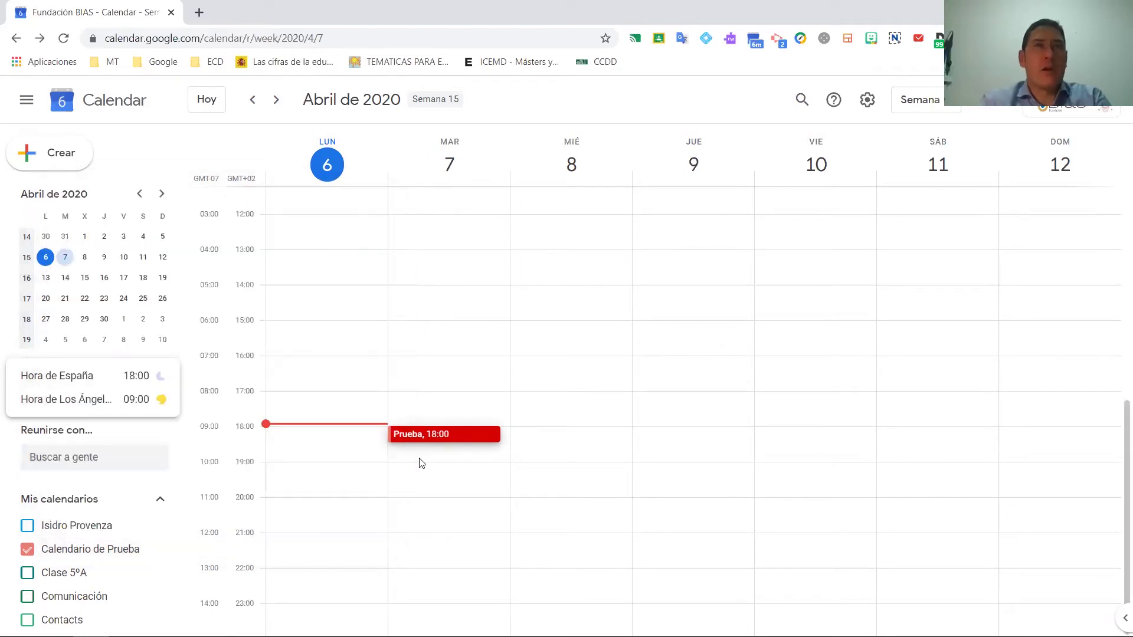
Open Prueba for editing, add a second 10-minute notification and remove the one-day email reminder
{"action": "left_click", "coordinate": [440, 434]}
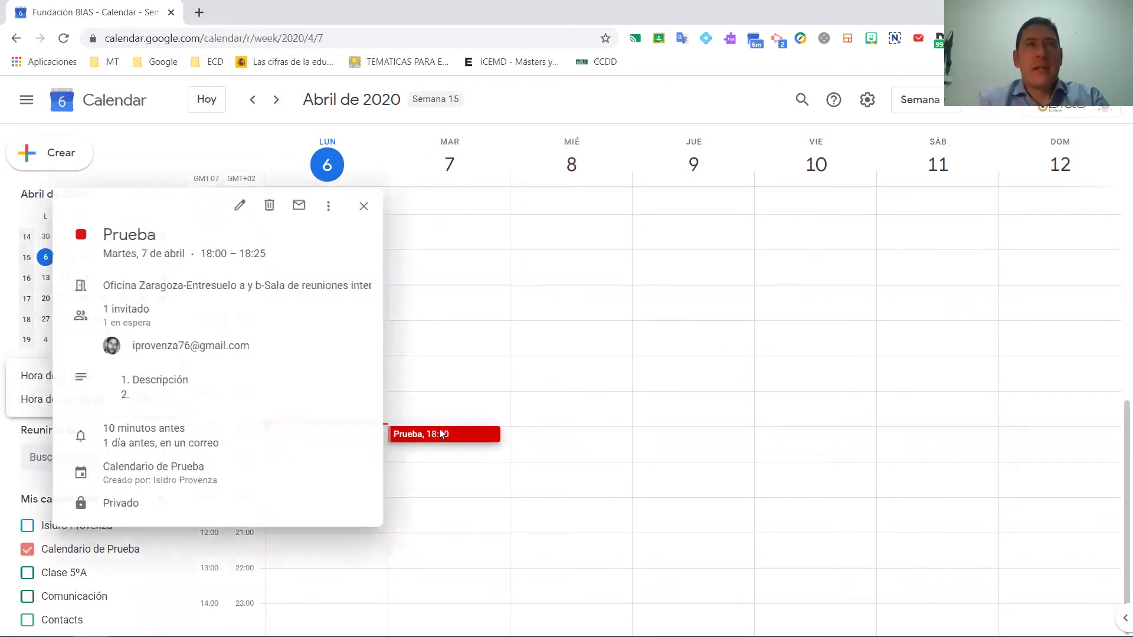
{"action": "left_click", "coordinate": [238, 205]}
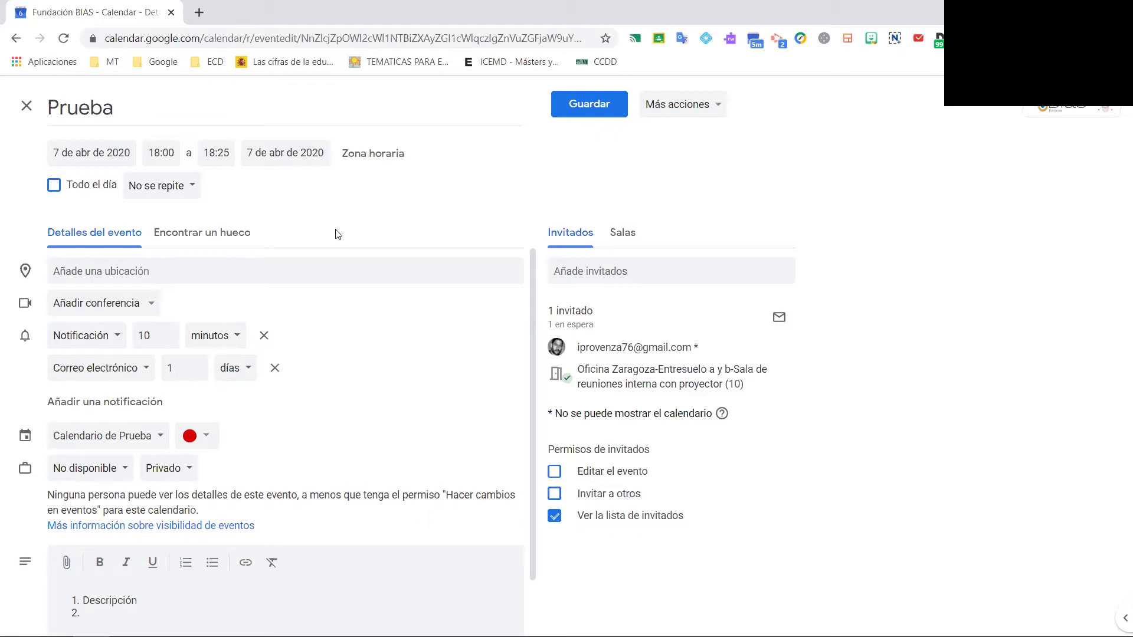
{"action": "left_click", "coordinate": [111, 403]}
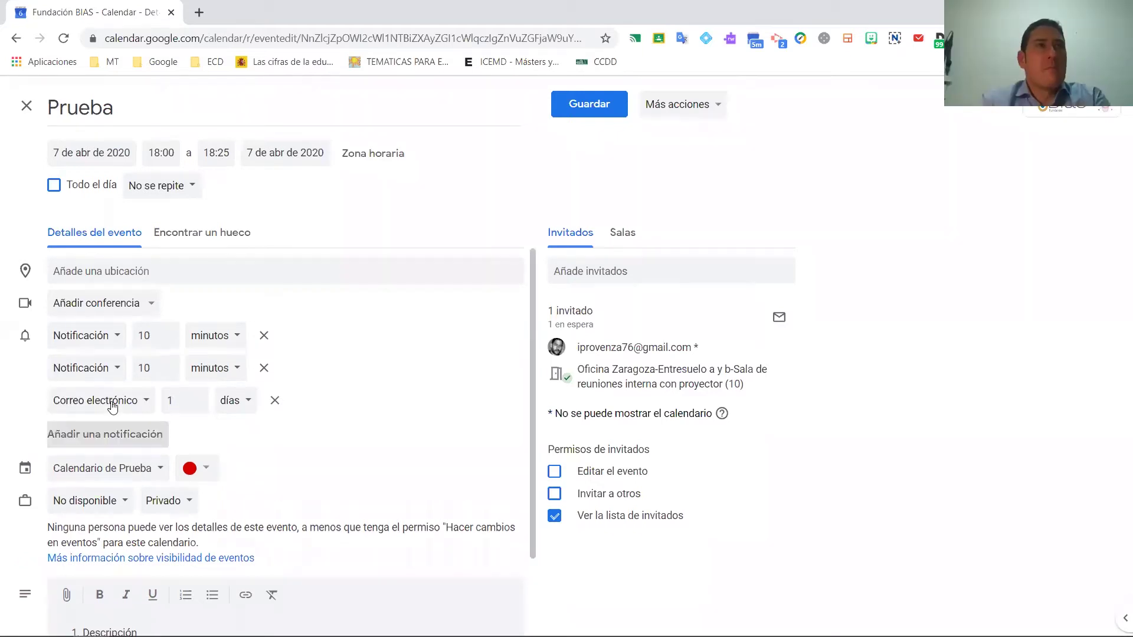
{"action": "left_click", "coordinate": [274, 401]}
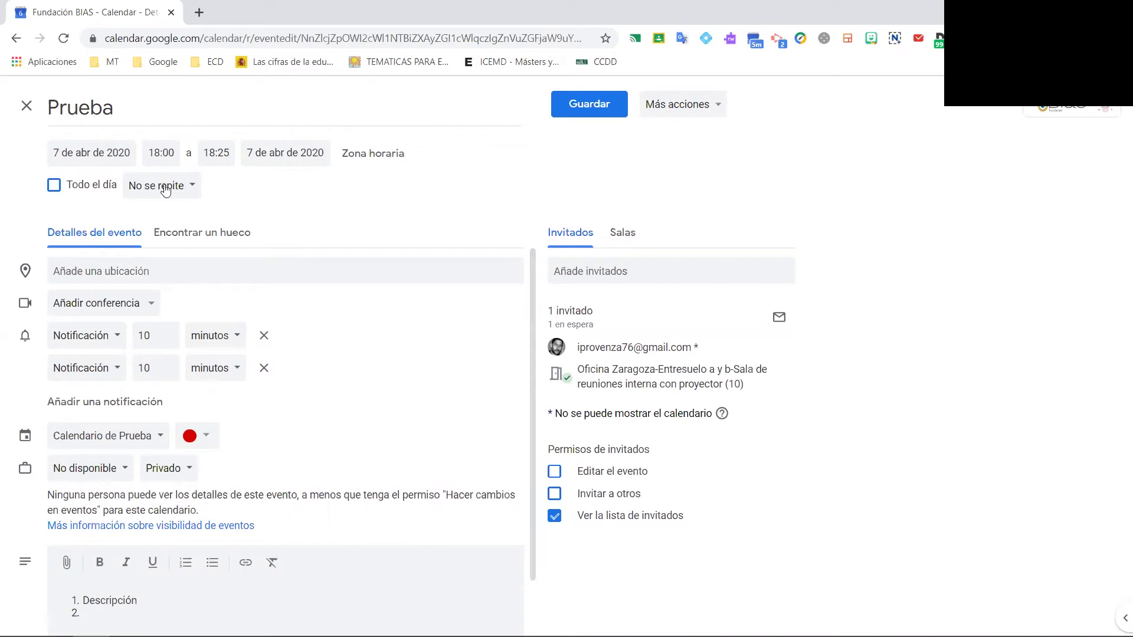
Try a custom recurrence of every 1 año for Prueba, and cancel it without applying
{"action": "left_click", "coordinate": [185, 187]}
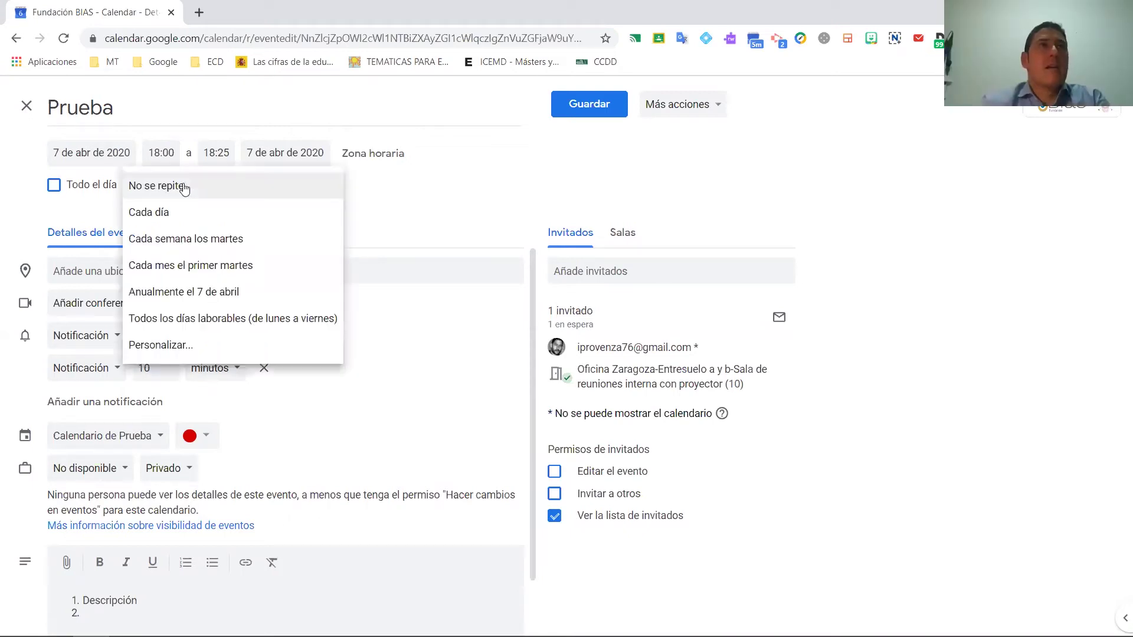
{"action": "left_click", "coordinate": [193, 345]}
{"action": "left_click", "coordinate": [598, 274]}
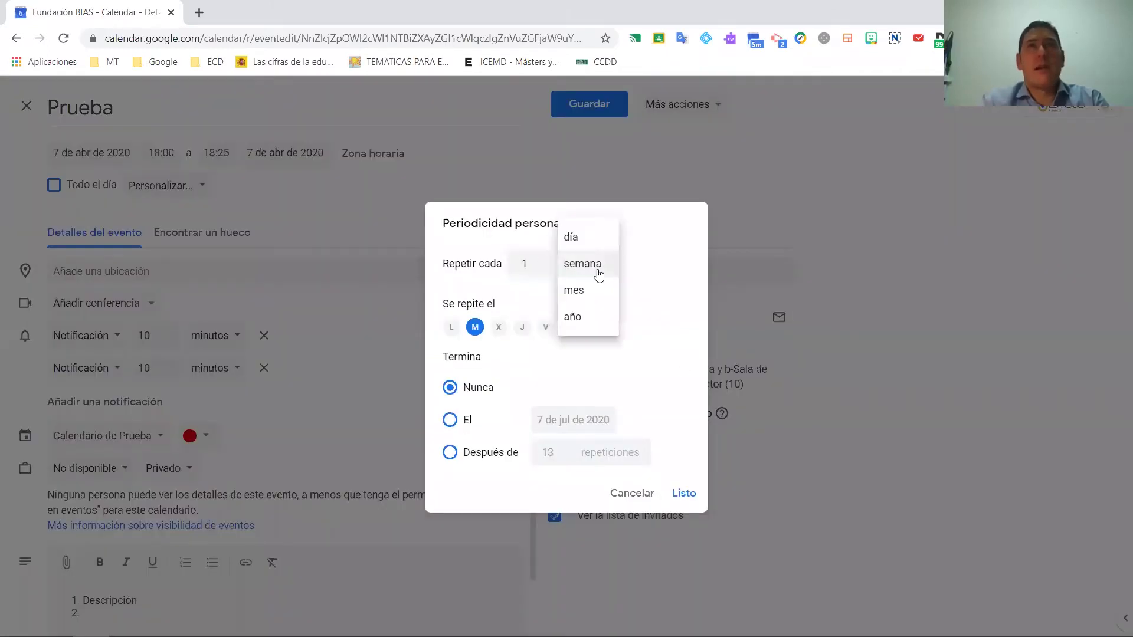
{"action": "left_click", "coordinate": [599, 321]}
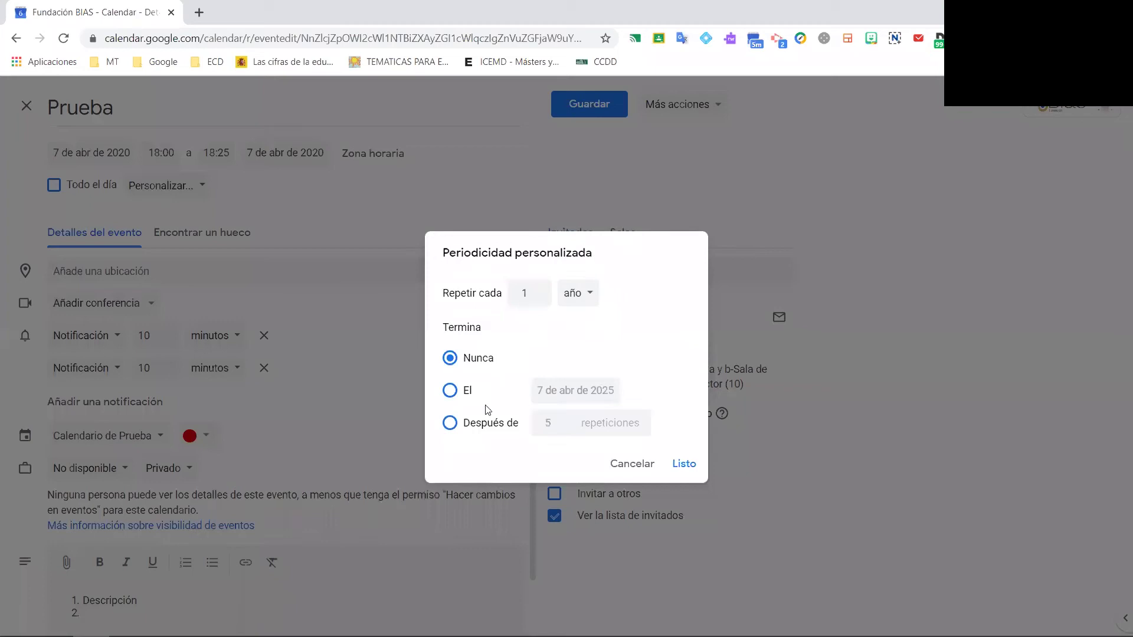
{"action": "left_click", "coordinate": [639, 465]}
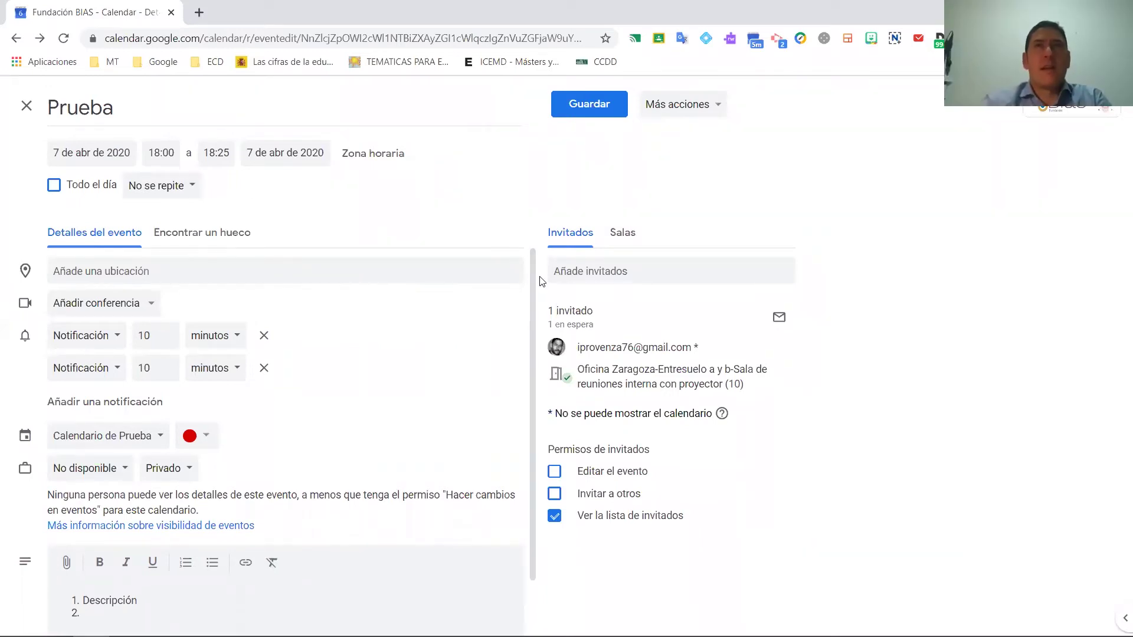
Leave the Prueba editor and discard the unsaved changes
{"action": "left_click", "coordinate": [27, 107]}
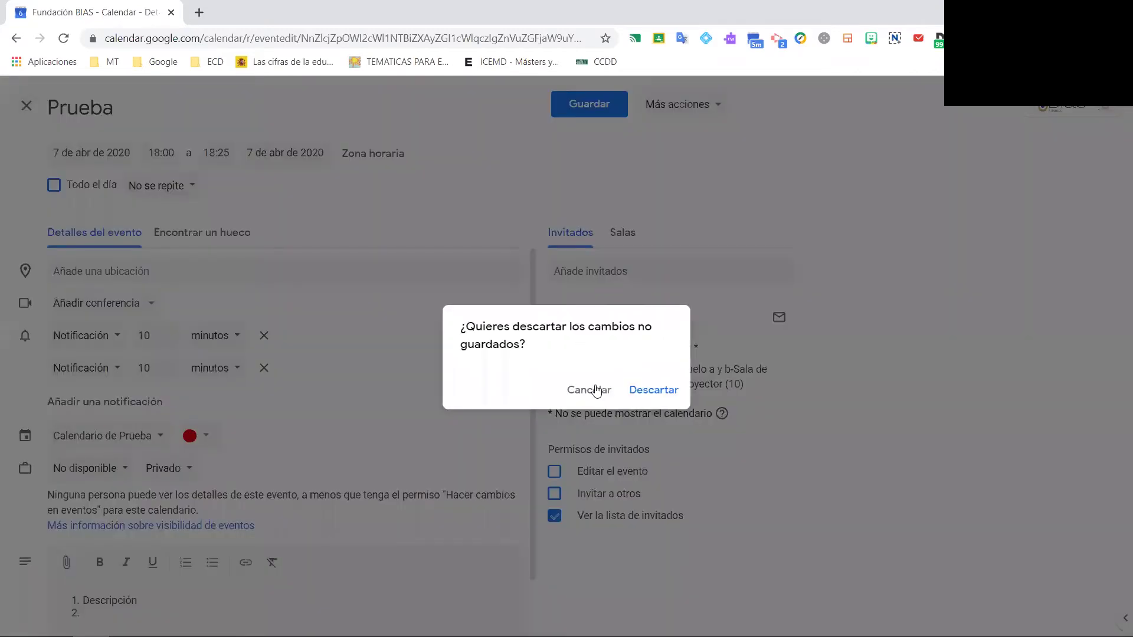
{"action": "left_click", "coordinate": [597, 390]}
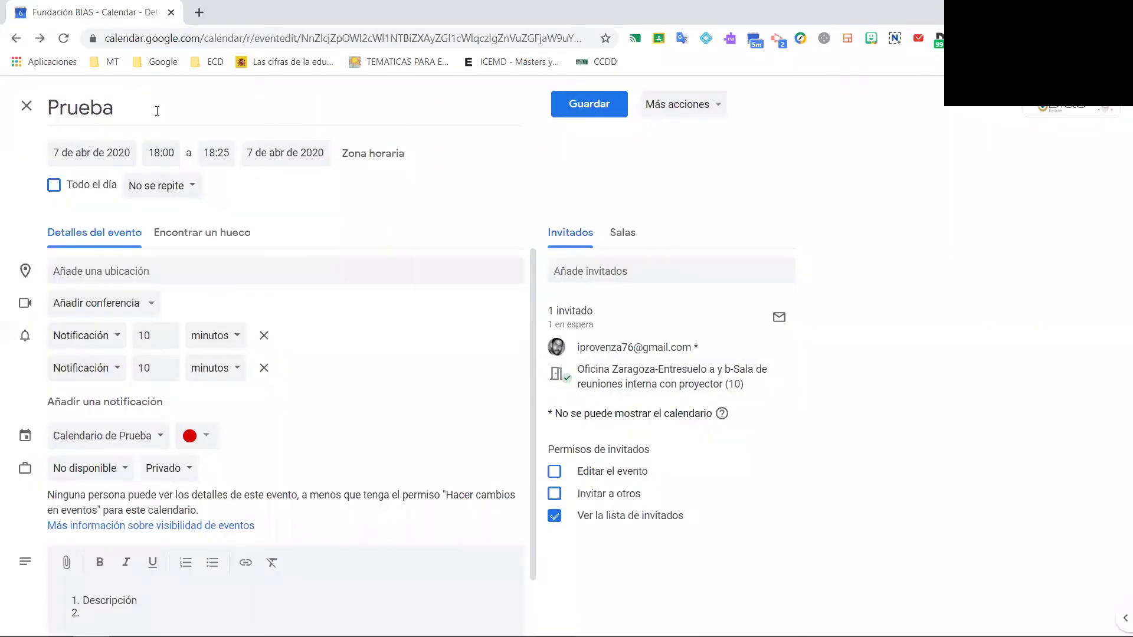
{"action": "left_click", "coordinate": [26, 107]}
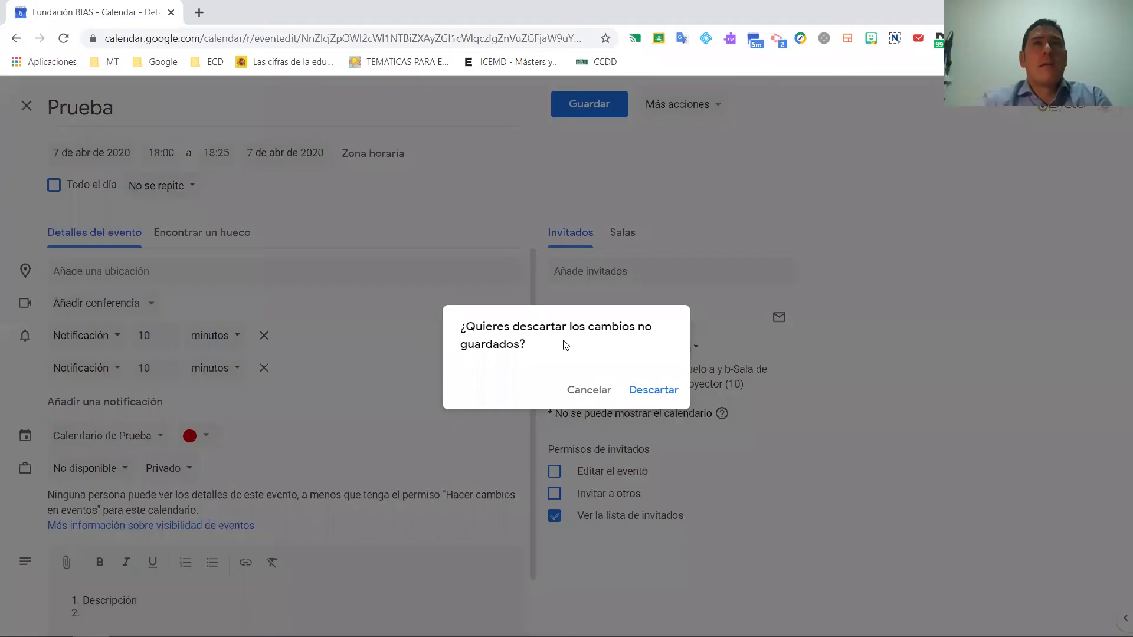
{"action": "left_click", "coordinate": [653, 389]}
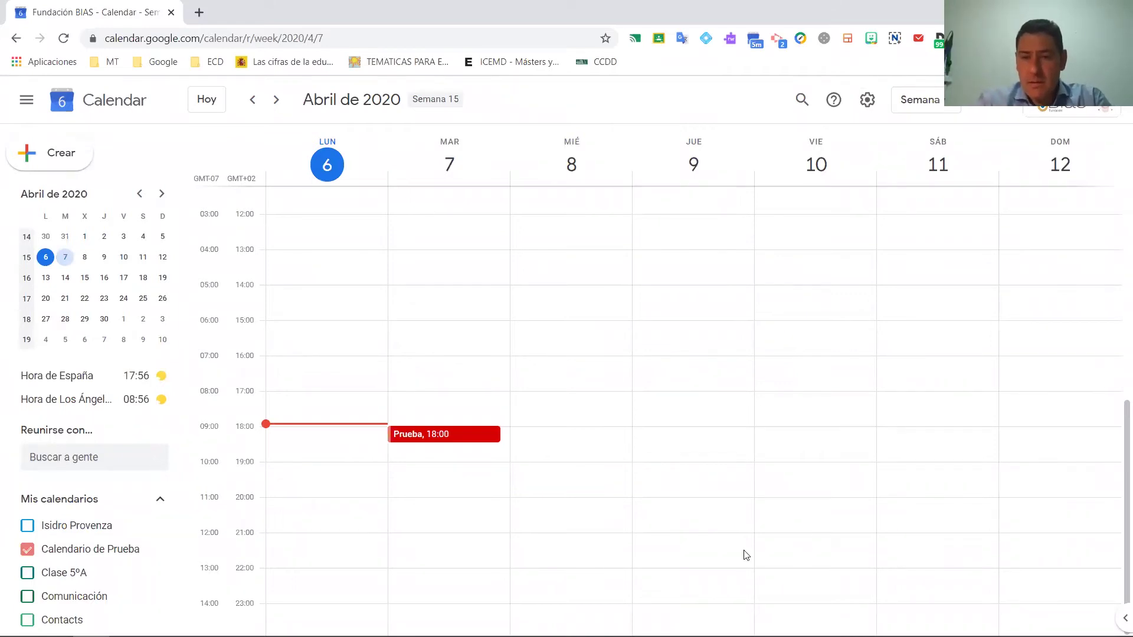
Review Prueba's summary and full event details again, and return to the week view without editing
{"action": "left_click", "coordinate": [444, 434]}
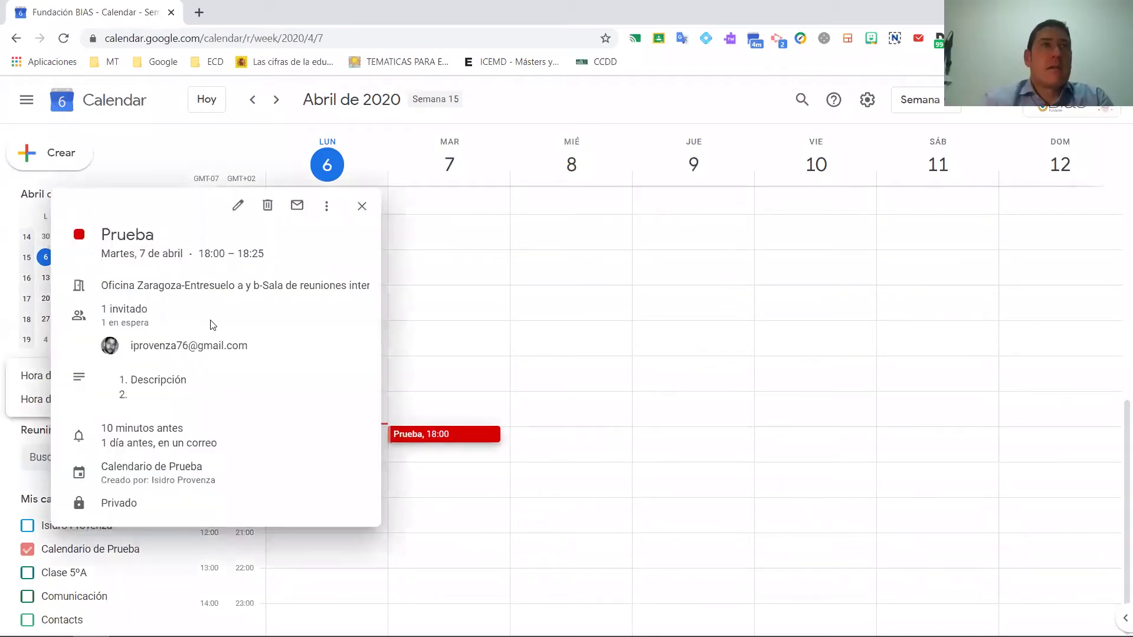
{"action": "left_click", "coordinate": [239, 206]}
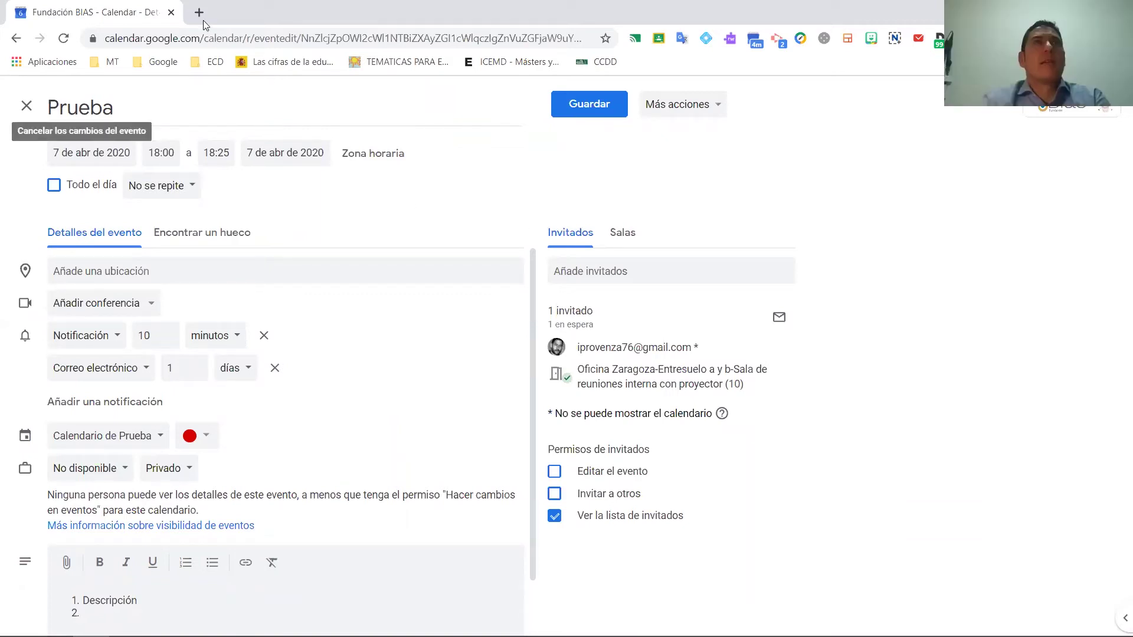
{"action": "left_click", "coordinate": [27, 108]}
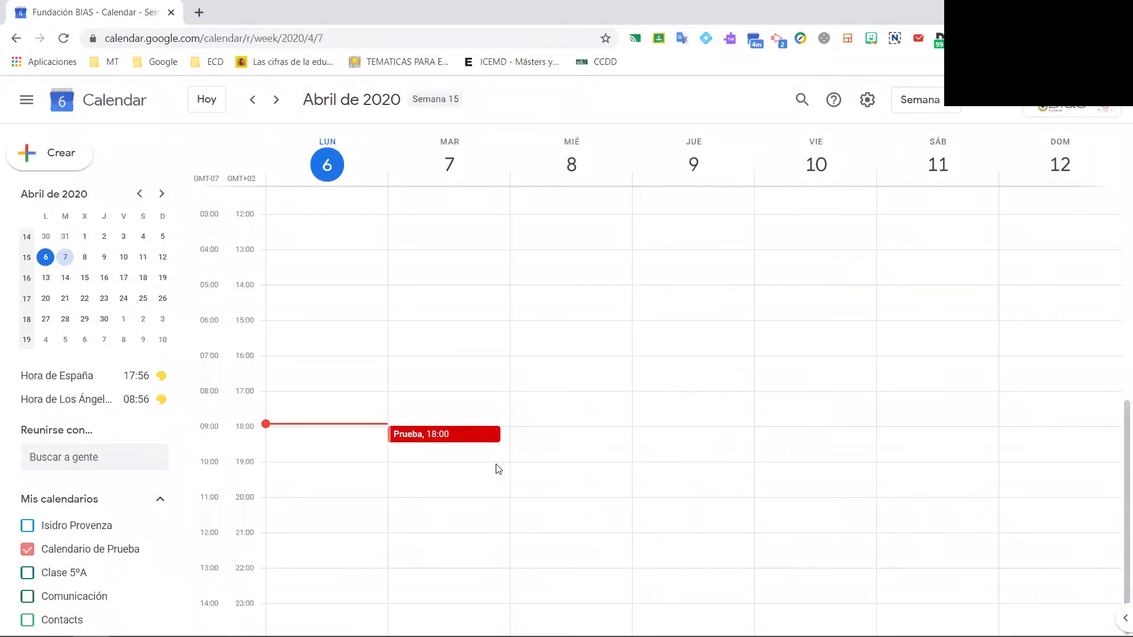
Create and save an event titled prueba2 on 8 April 2020 from 18:00 to 18:25 in Calendario de Prueba
{"action": "left_click", "coordinate": [537, 437]}
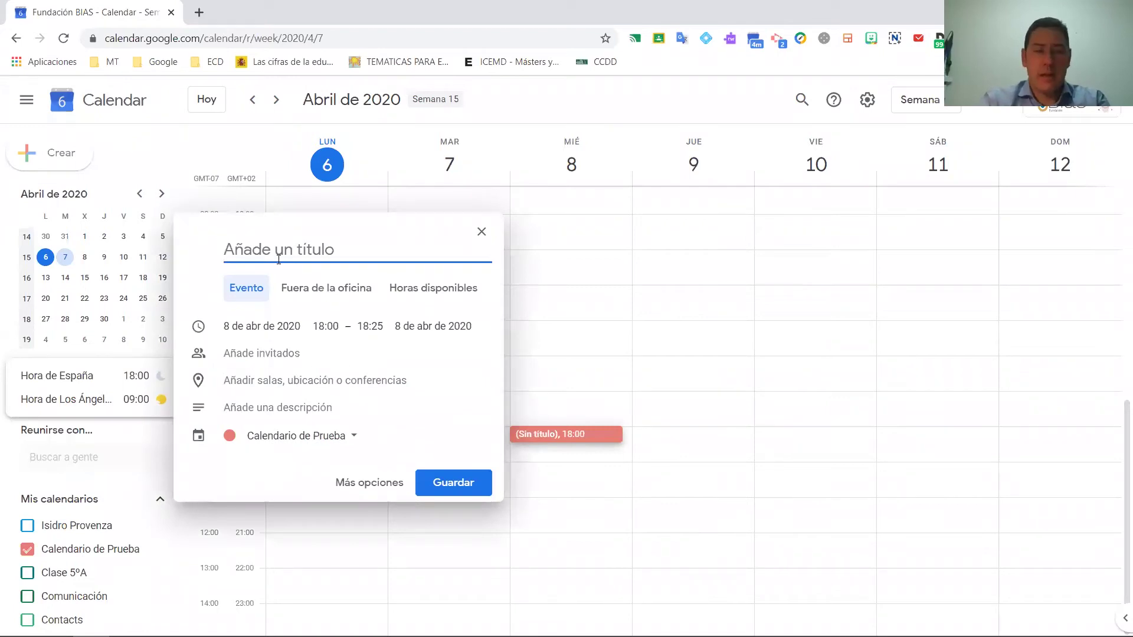
{"action": "type", "text": "prueb"}
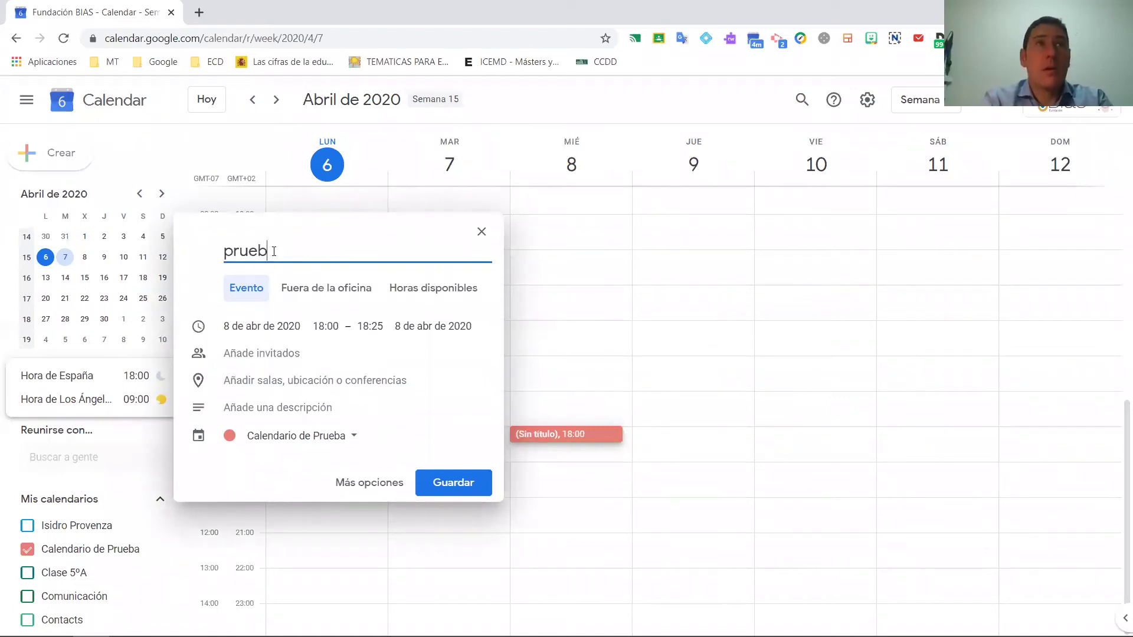
{"action": "type", "text": "ab2"}
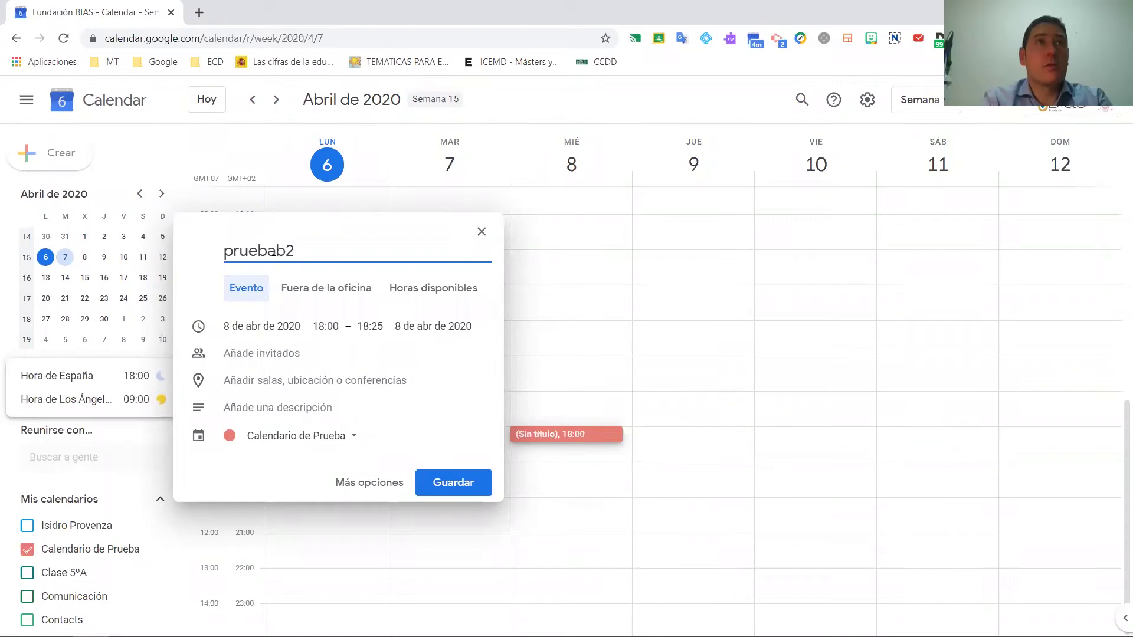
{"action": "key", "text": "BackSpace"}
{"action": "type", "text": "2"}
{"action": "left_click", "coordinate": [459, 482]}
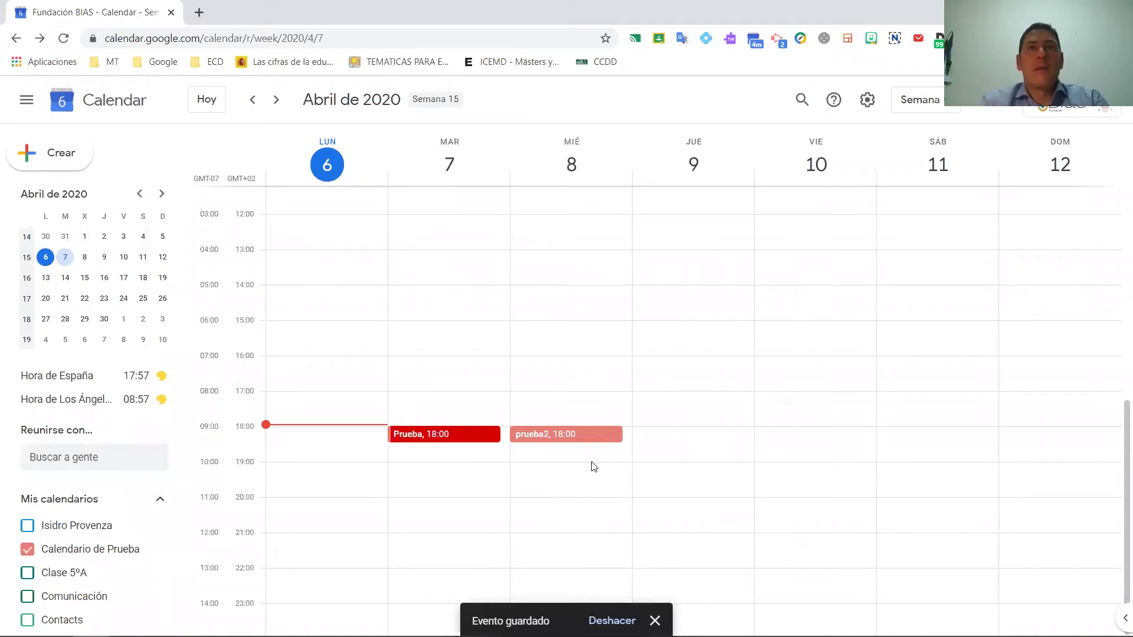
Open prueba2's full event details and leave them without editing, and delete prueba2 from the calendar
{"action": "left_click", "coordinate": [565, 438]}
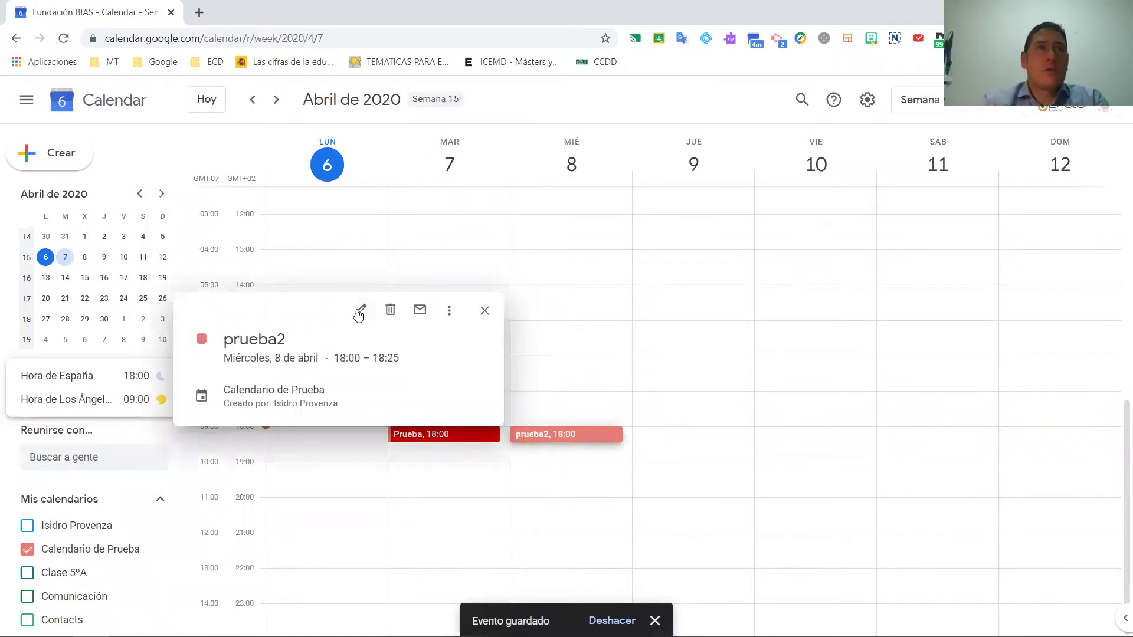
{"action": "left_click", "coordinate": [358, 313]}
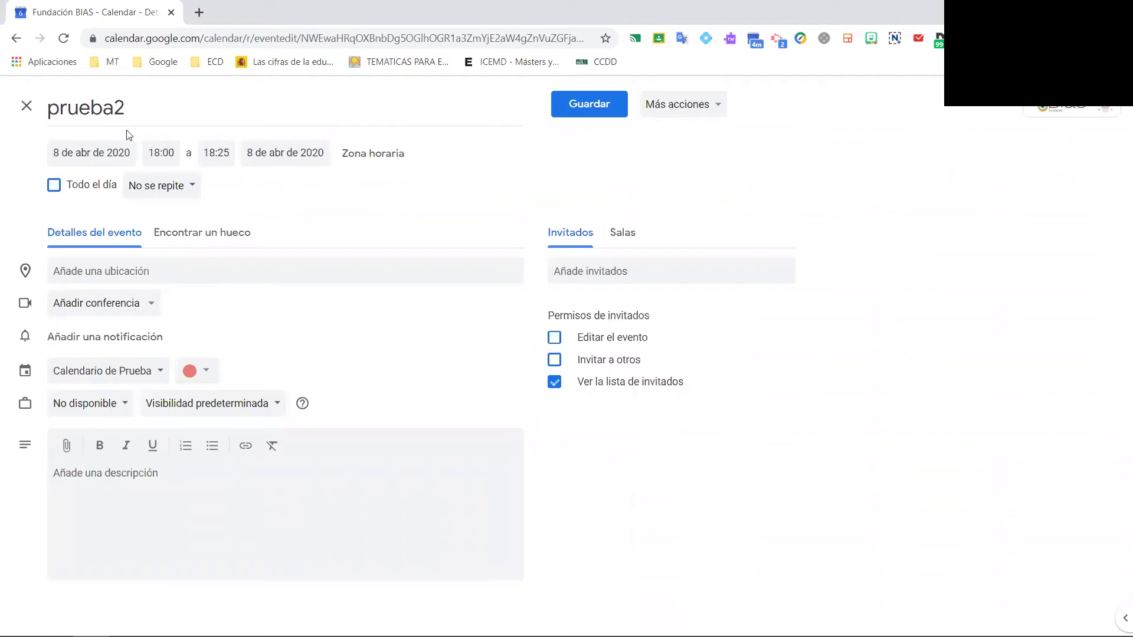
{"action": "left_click", "coordinate": [23, 109]}
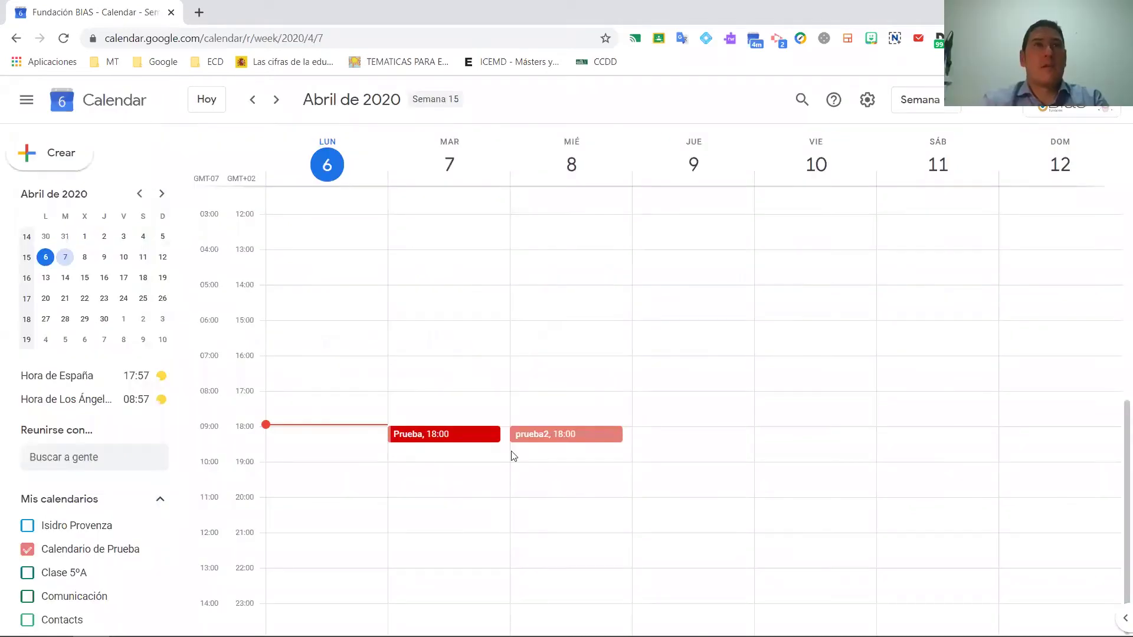
{"action": "left_click", "coordinate": [547, 435]}
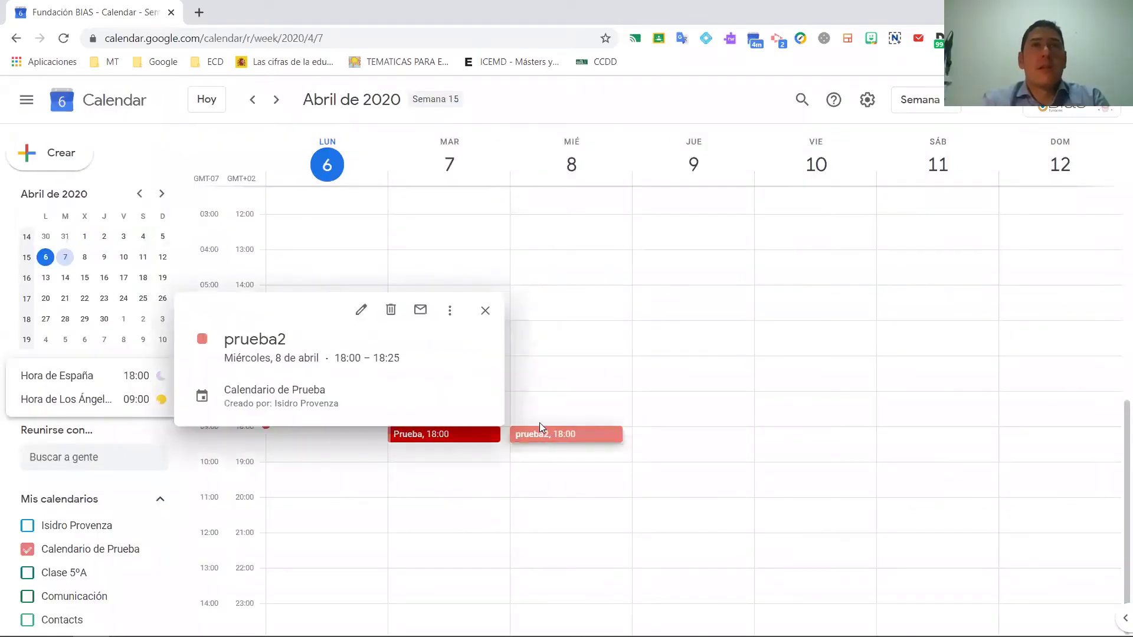
{"action": "left_click", "coordinate": [389, 308]}
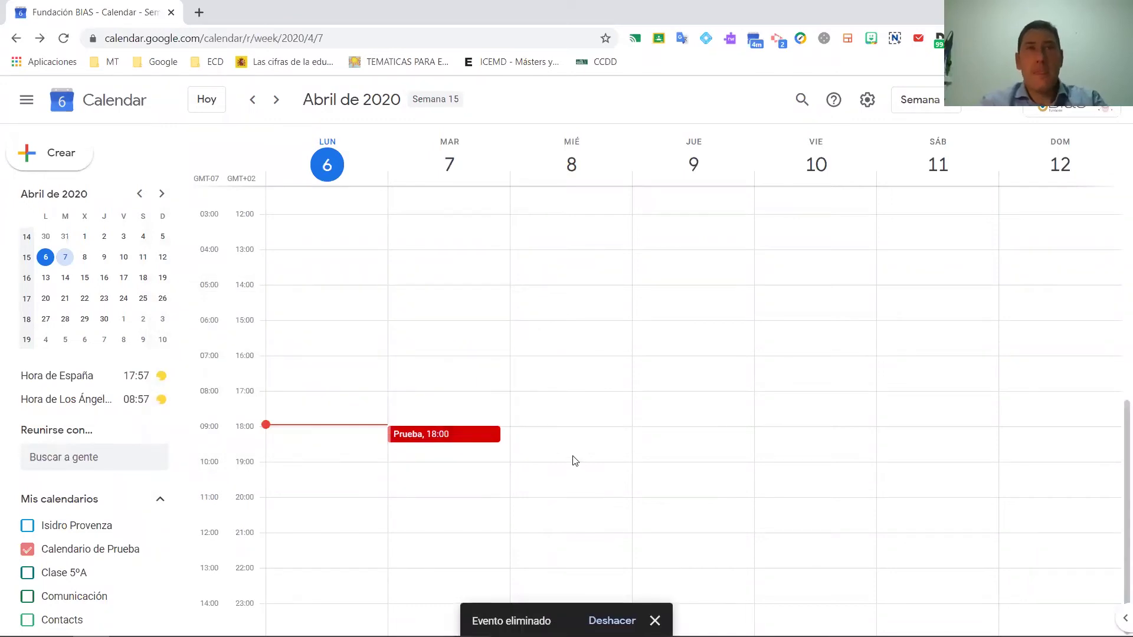
Look through the following week, 13 to 19 April 2020, and return to the week of 6 April around Prueba
{"action": "left_click", "coordinate": [276, 100]}
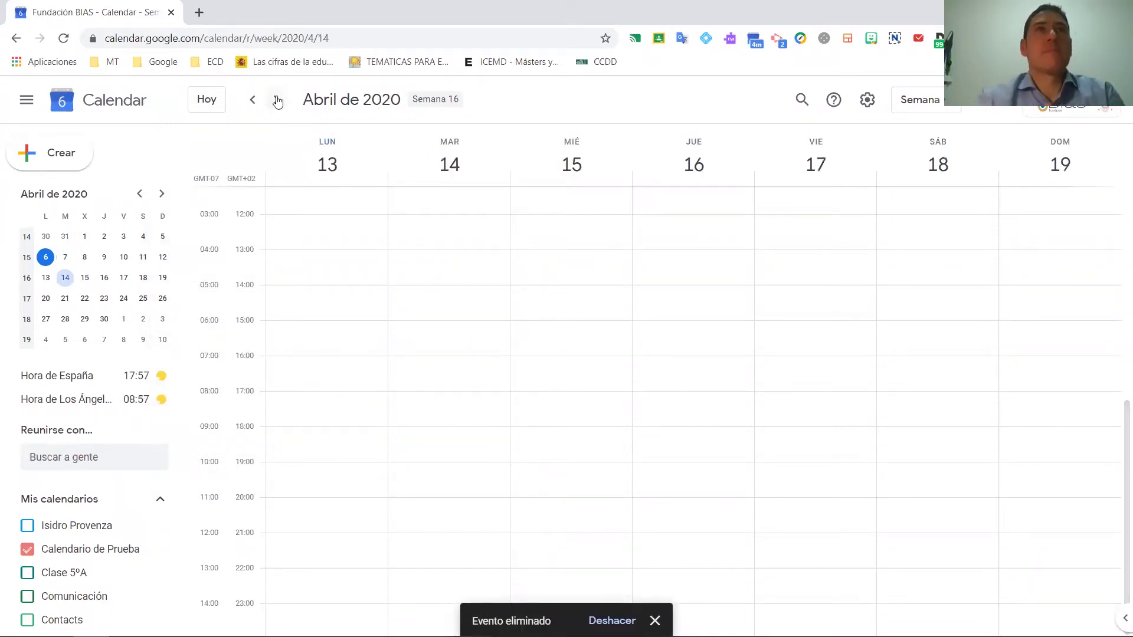
{"action": "scroll", "coordinate": [330, 255], "scroll_direction": "up", "scroll_amount": 3}
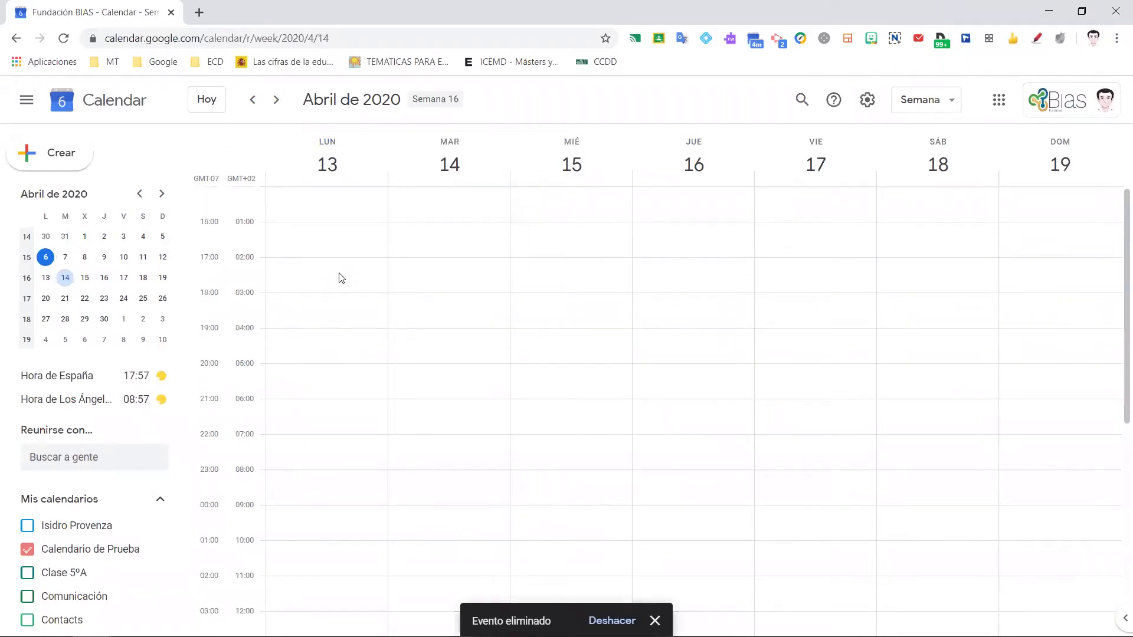
{"action": "scroll", "coordinate": [329, 259], "scroll_direction": "up", "scroll_amount": 3}
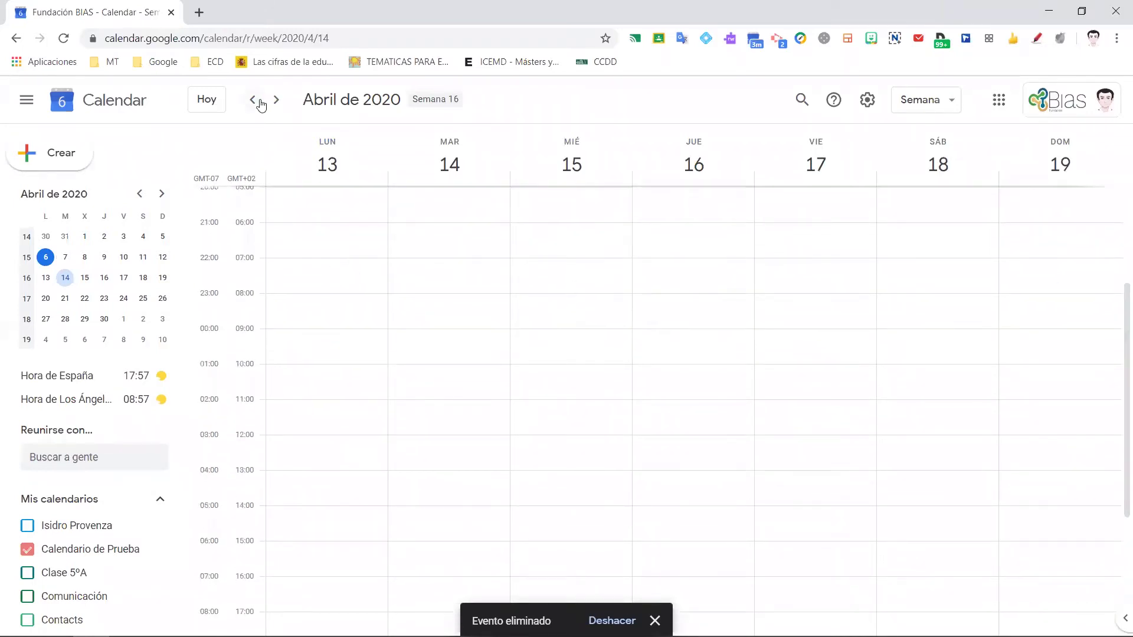
{"action": "left_click", "coordinate": [253, 99]}
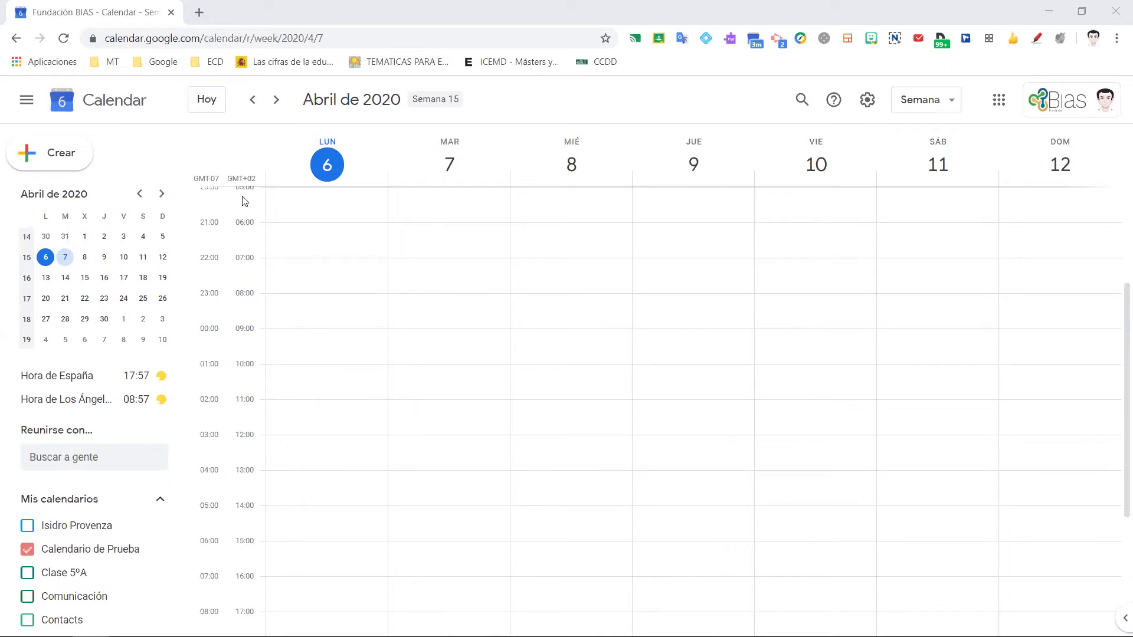
{"action": "scroll", "coordinate": [328, 336], "scroll_direction": "down", "scroll_amount": 5}
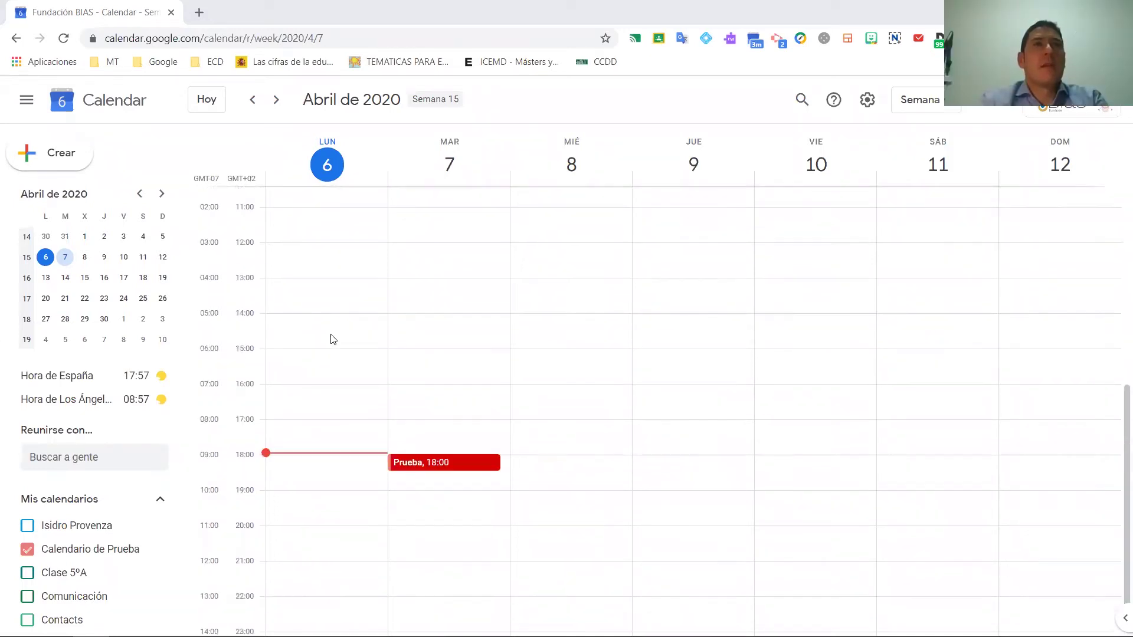
Add another 10-minute notification to the "Prueba" event on Tuesday 7 April and save the event
{"action": "left_click", "coordinate": [436, 433]}
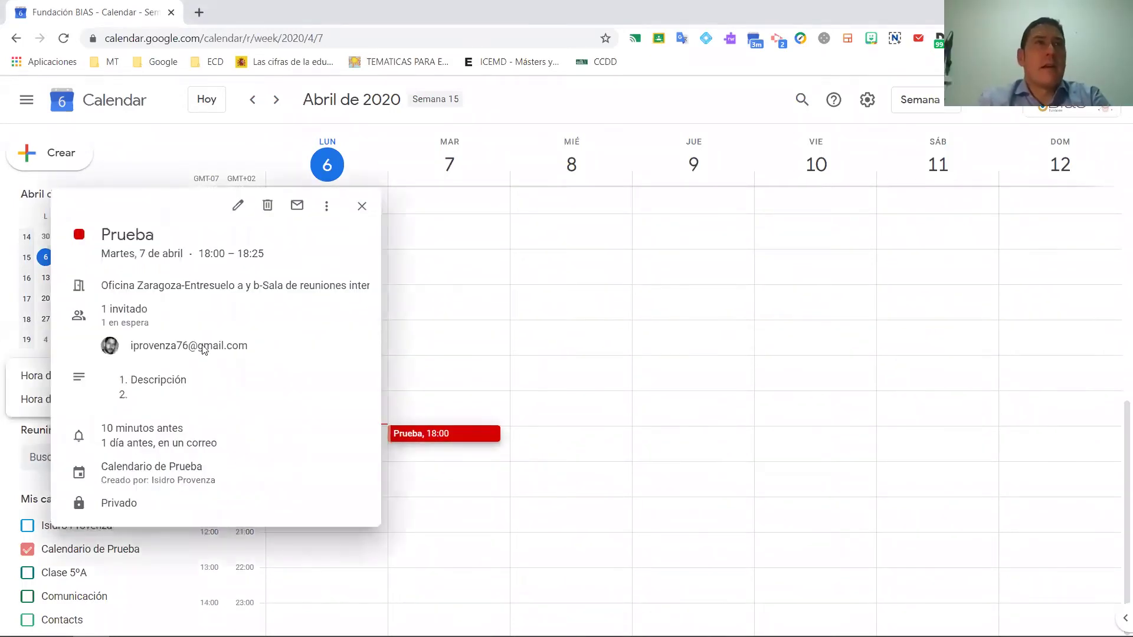
{"action": "left_click", "coordinate": [238, 206]}
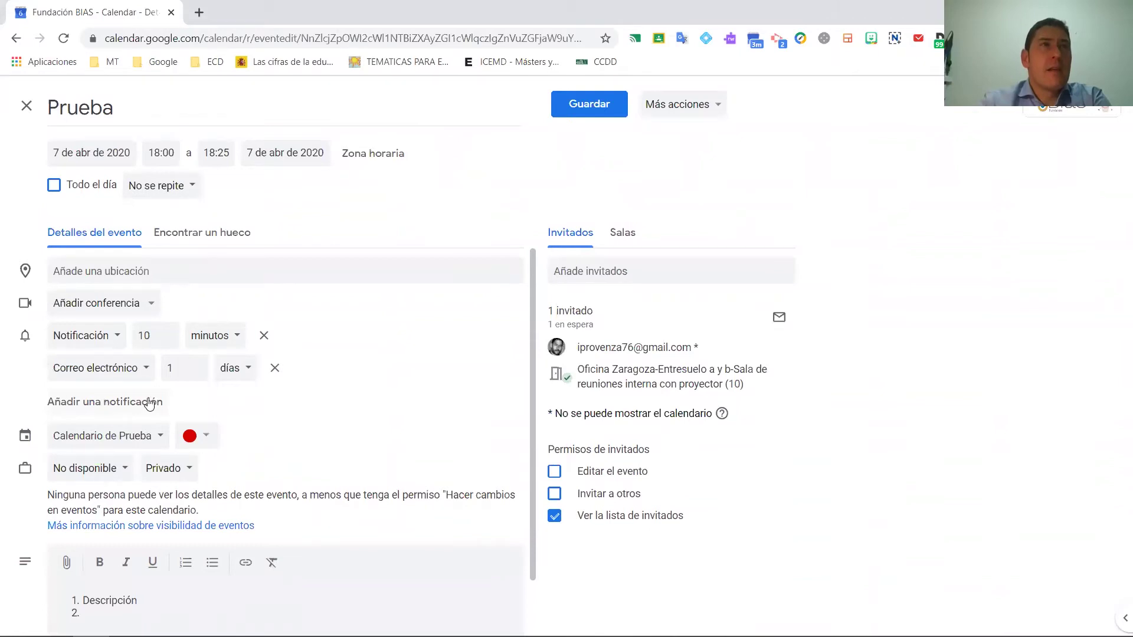
{"action": "left_click", "coordinate": [120, 406]}
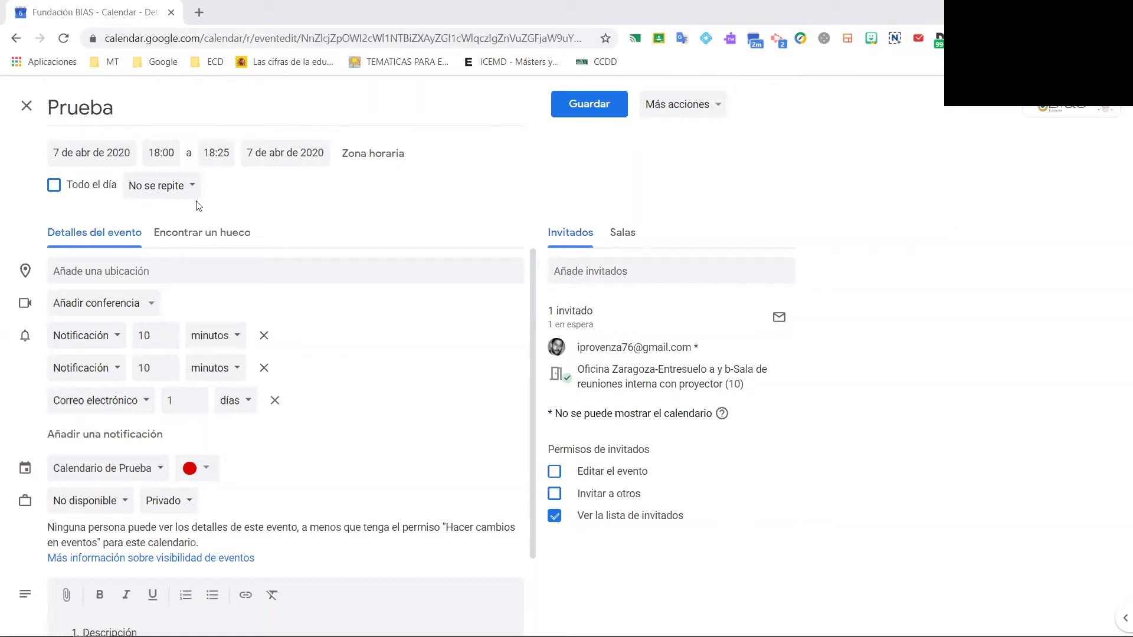
{"action": "left_click", "coordinate": [611, 105]}
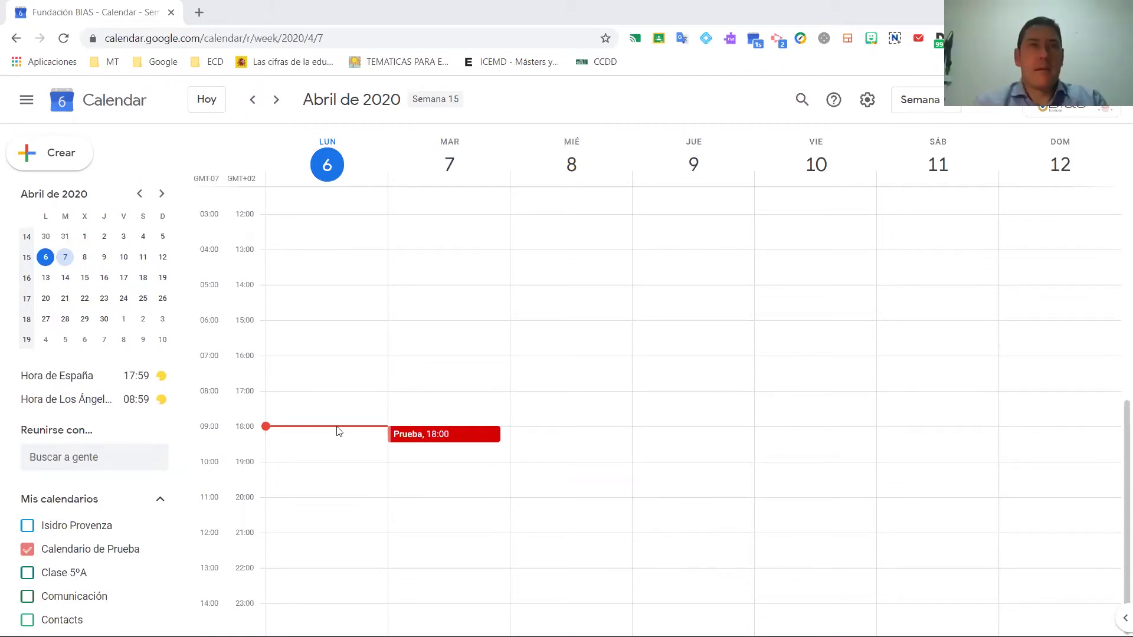
Start a new event on Monday 6 April at 20:00 titled "Reunión equipo" and open its full options
{"action": "left_click", "coordinate": [331, 505]}
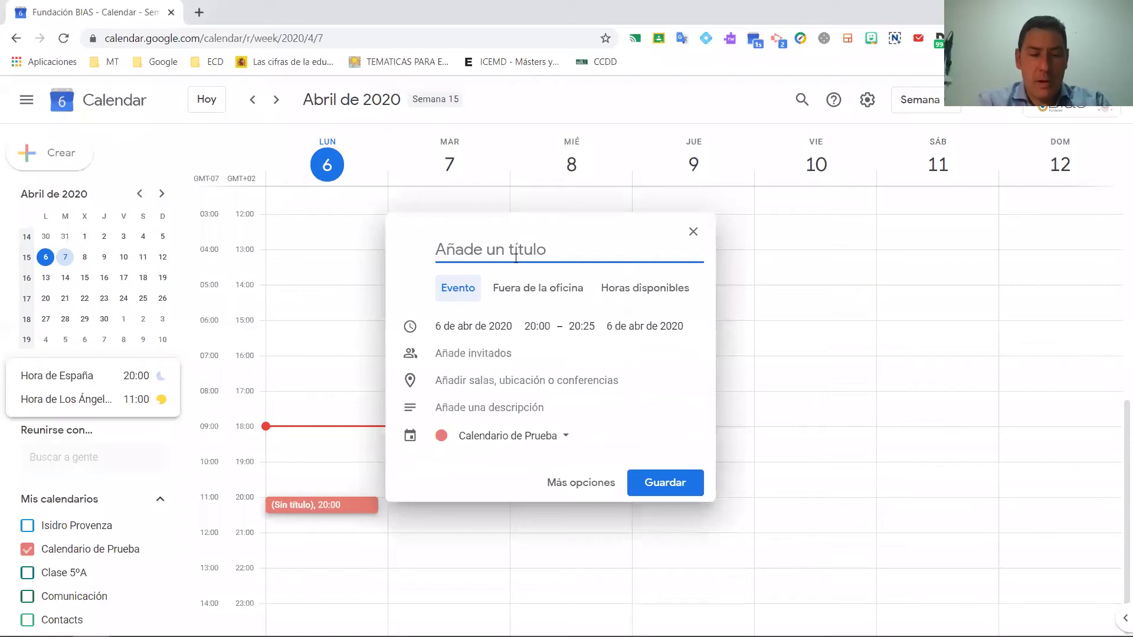
{"action": "type", "text": "Reuni"}
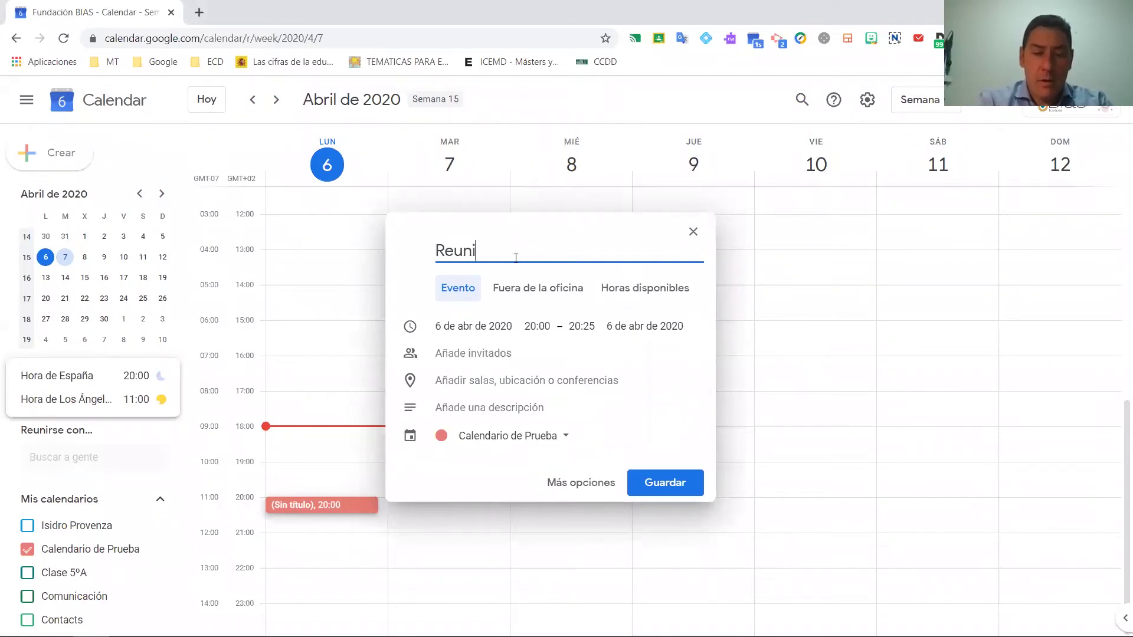
{"action": "type", "text": "ón equipo"}
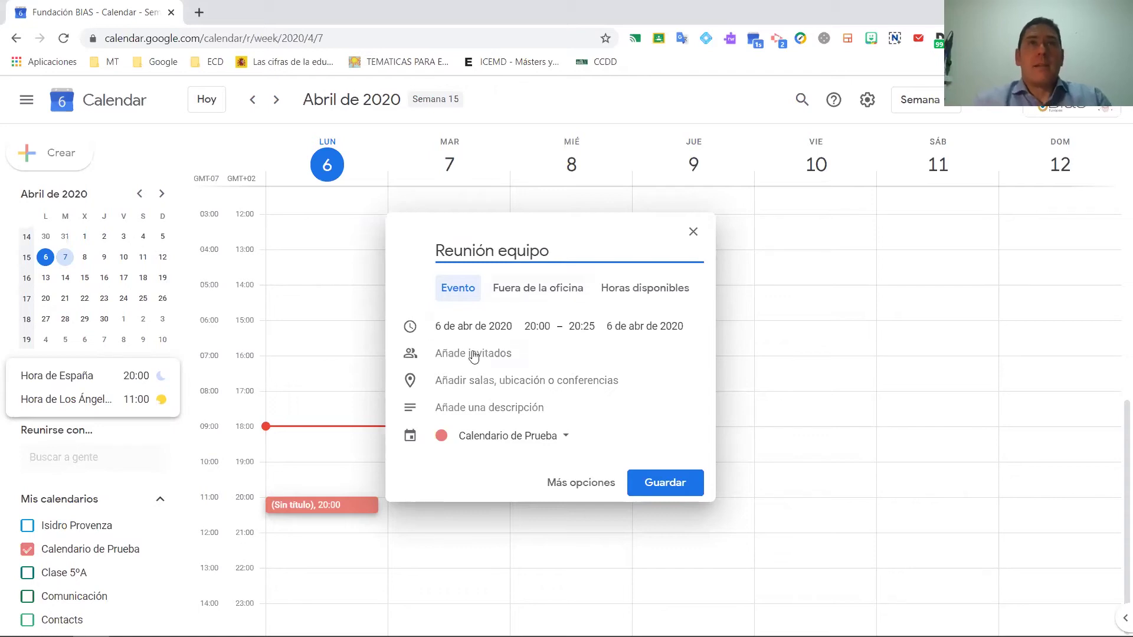
{"action": "left_click", "coordinate": [582, 486]}
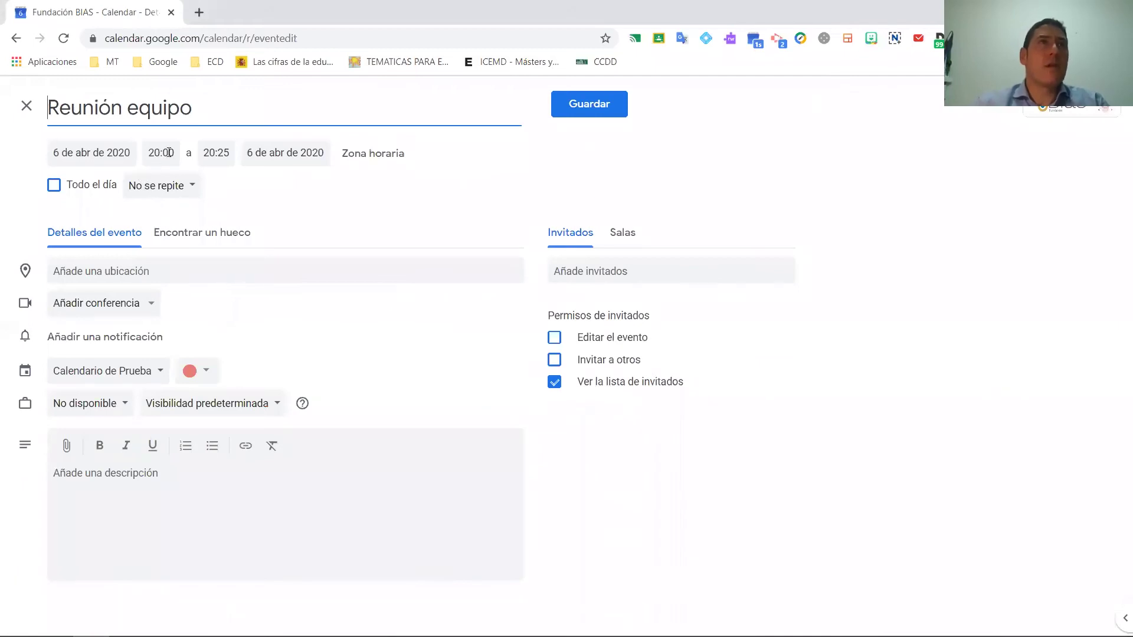
Set the "Reunión equipo" event to run from 19:00 to 19:50
{"action": "left_click", "coordinate": [168, 152]}
{"action": "scroll", "coordinate": [187, 230], "scroll_direction": "up", "scroll_amount": 1}
{"action": "left_click", "coordinate": [180, 197]}
{"action": "left_click", "coordinate": [223, 153]}
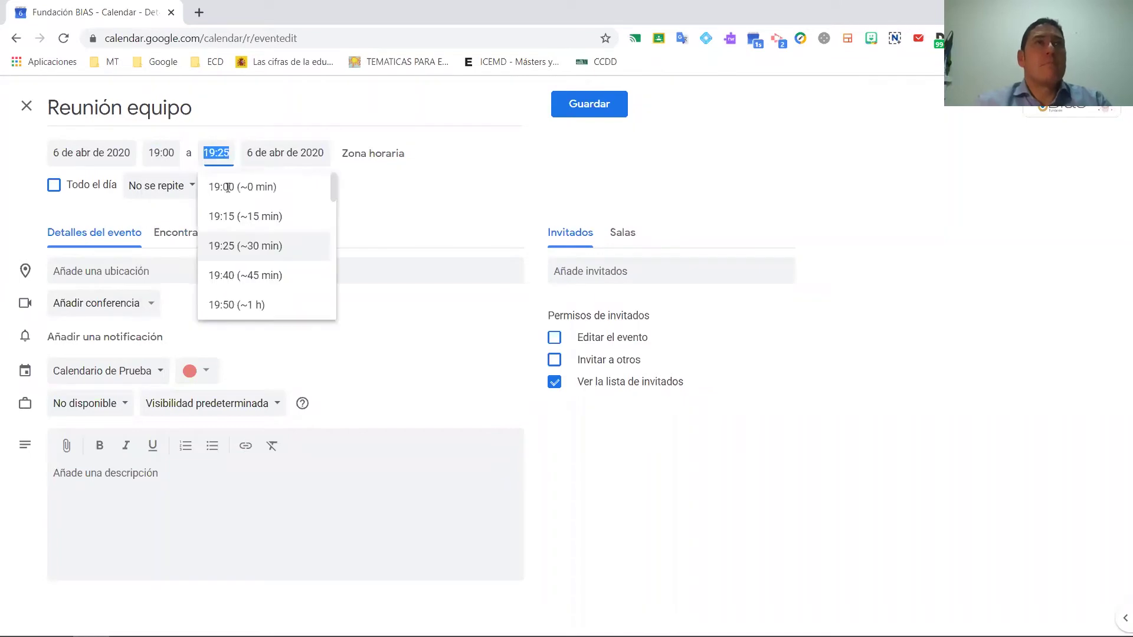
{"action": "left_click", "coordinate": [243, 307]}
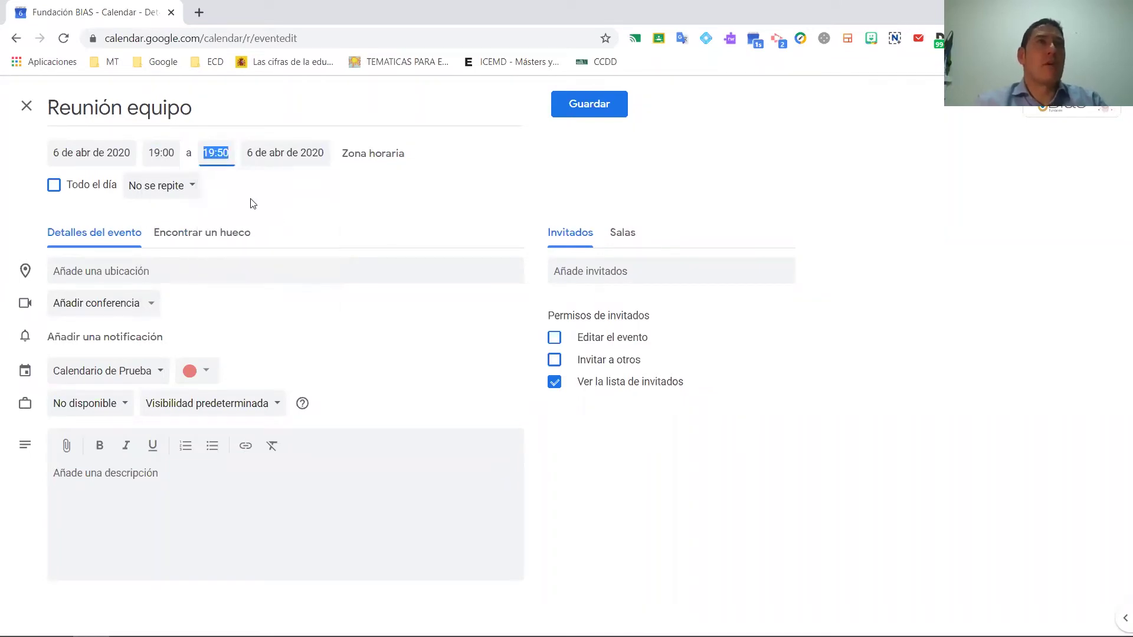
Make the "Reunión equipo" event repeat every day (Cada día) and save it
{"action": "left_click", "coordinate": [189, 187]}
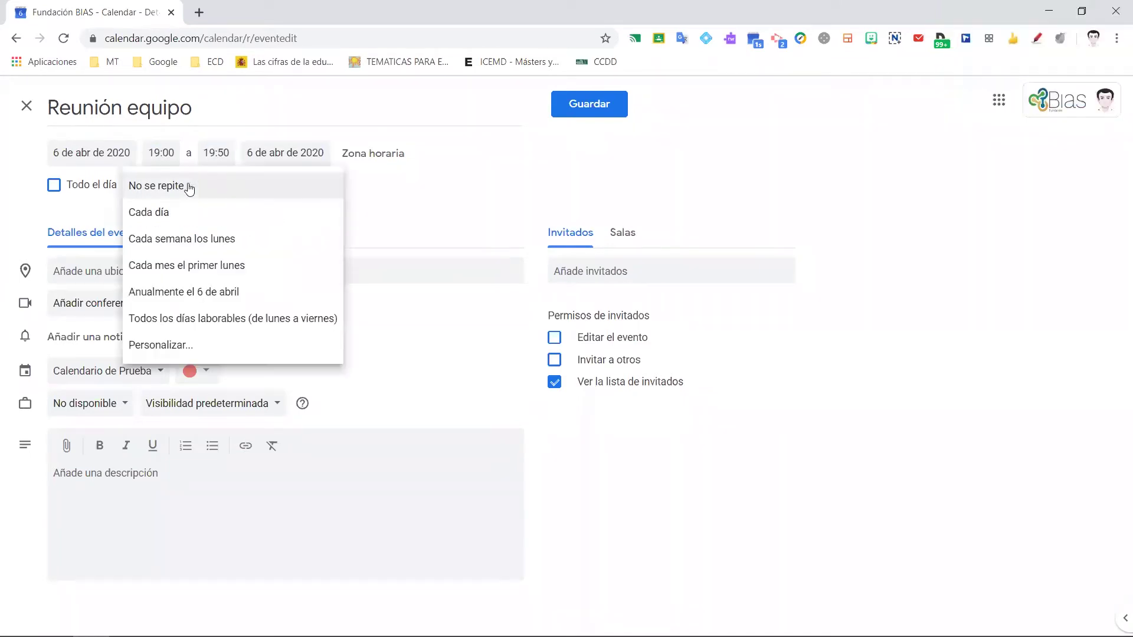
{"action": "left_click", "coordinate": [187, 219]}
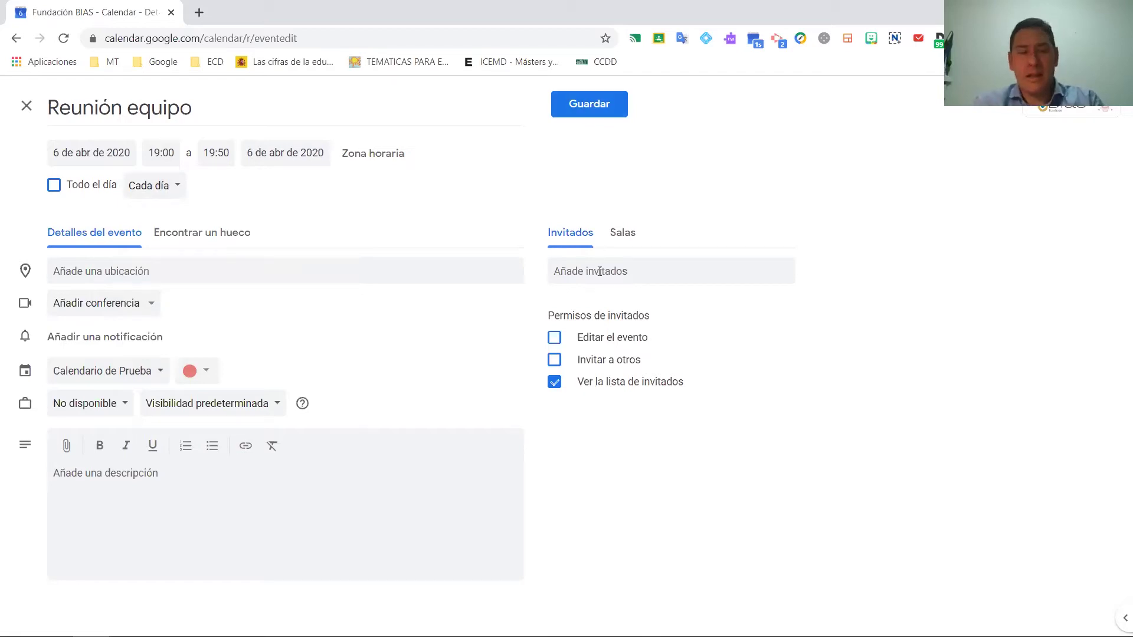
{"action": "left_click", "coordinate": [603, 104]}
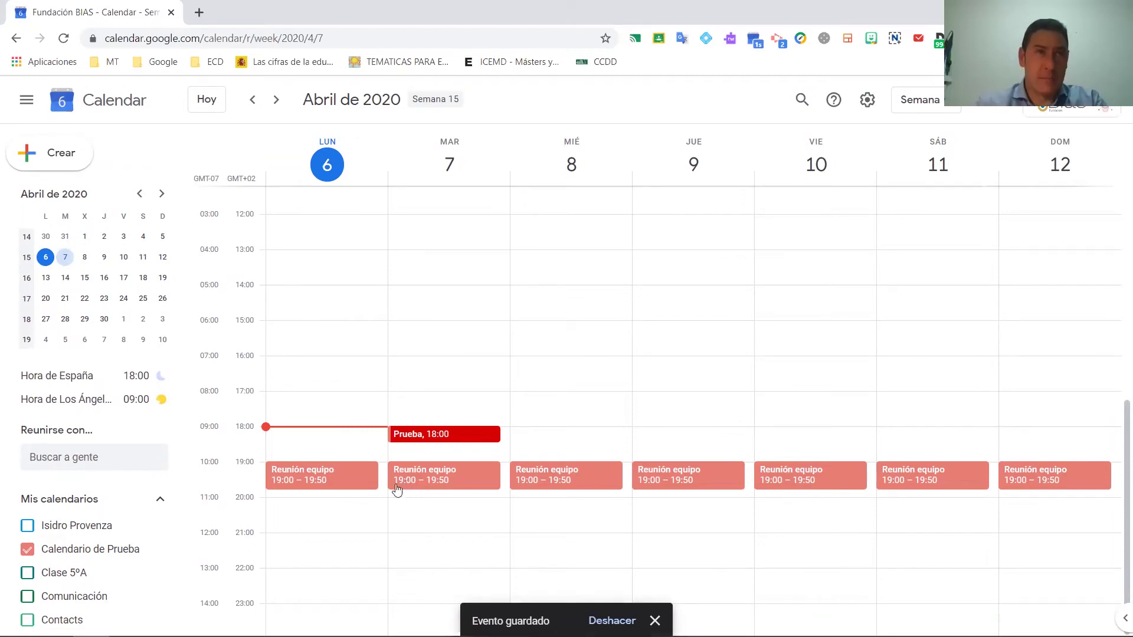
Change the start of Monday's "Reunión equipo" to 19:15 and save it for this and the following events
{"action": "left_click", "coordinate": [356, 482]}
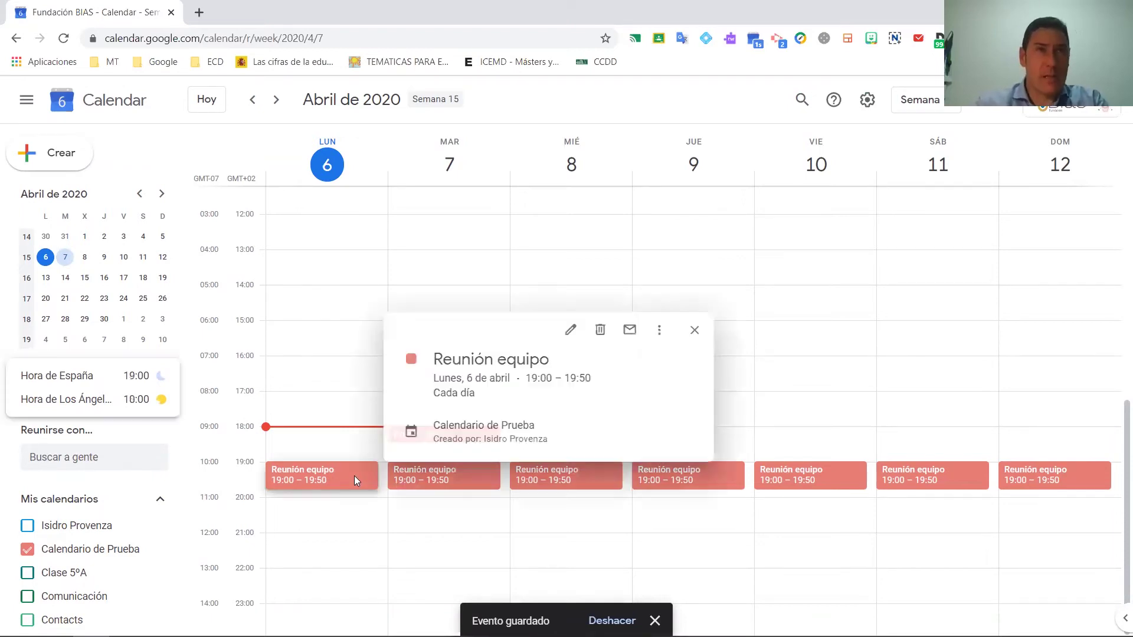
{"action": "left_click", "coordinate": [574, 331]}
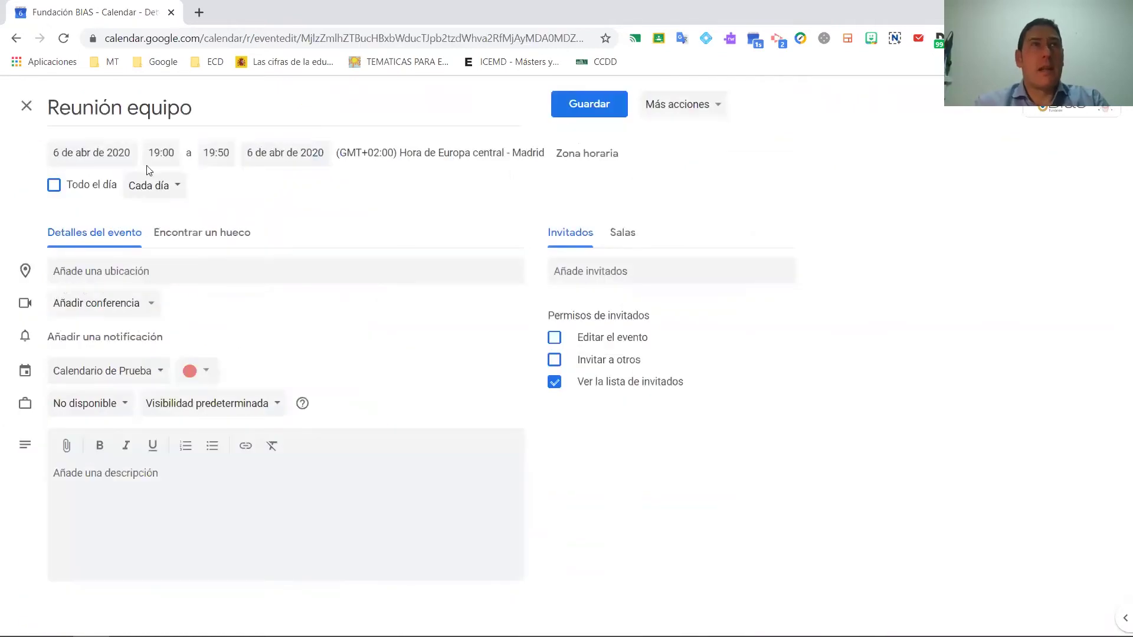
{"action": "left_click", "coordinate": [175, 156]}
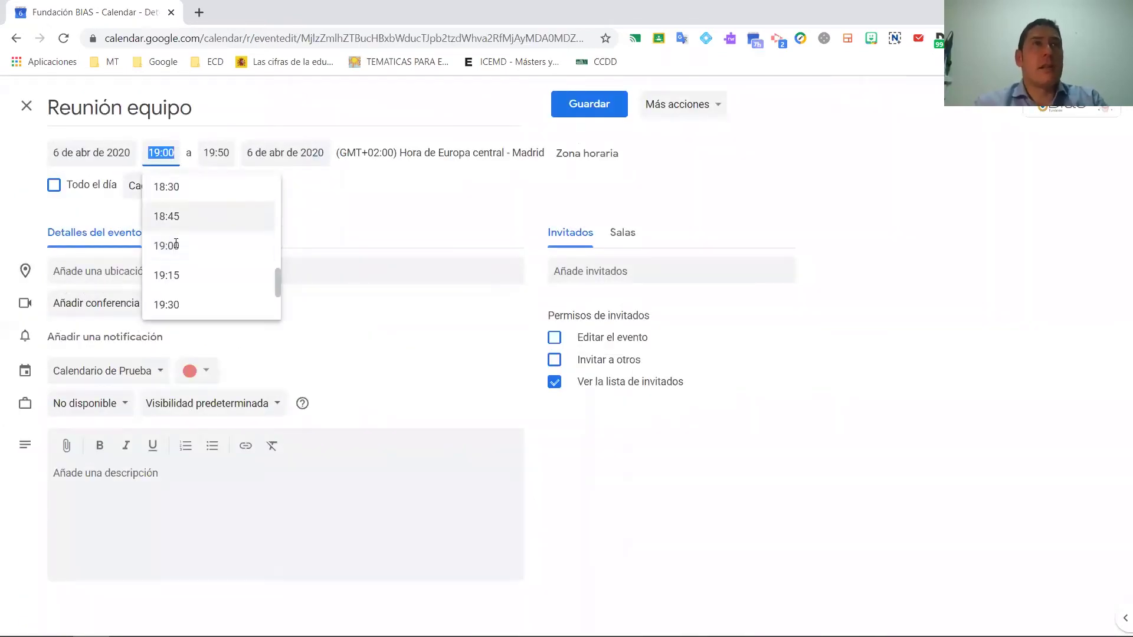
{"action": "left_click", "coordinate": [179, 286]}
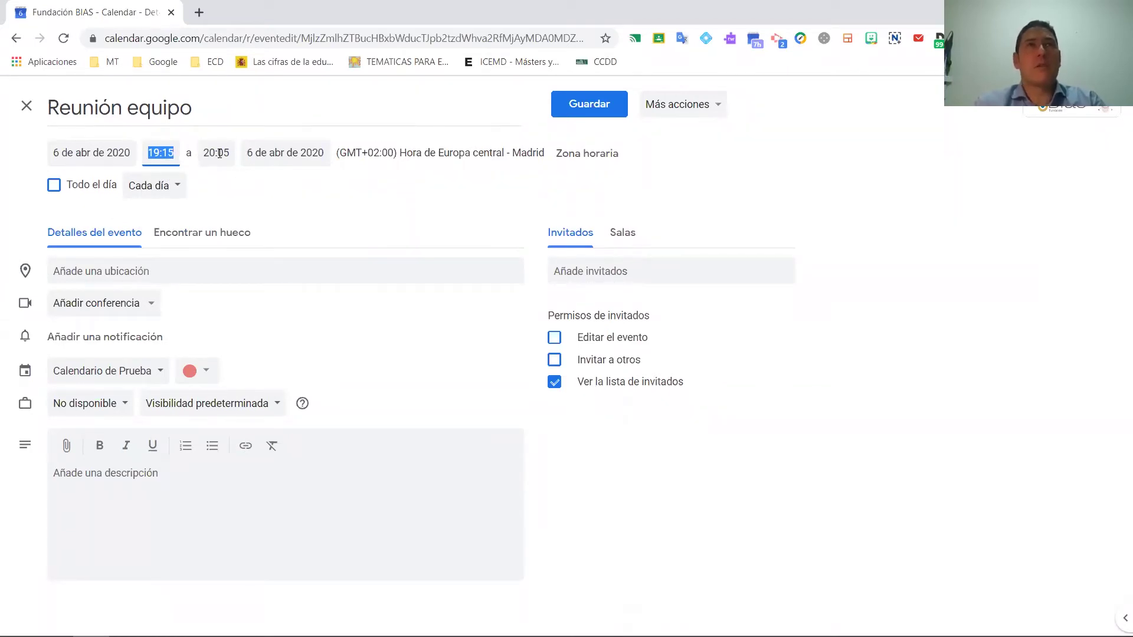
{"action": "left_click", "coordinate": [591, 109]}
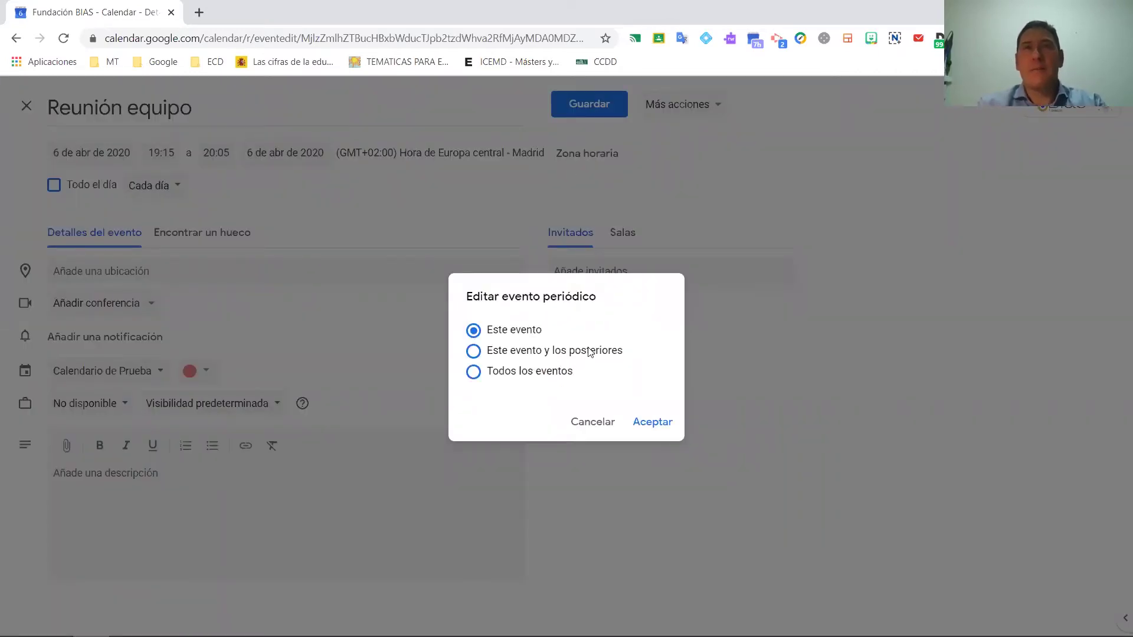
{"action": "left_click", "coordinate": [527, 354]}
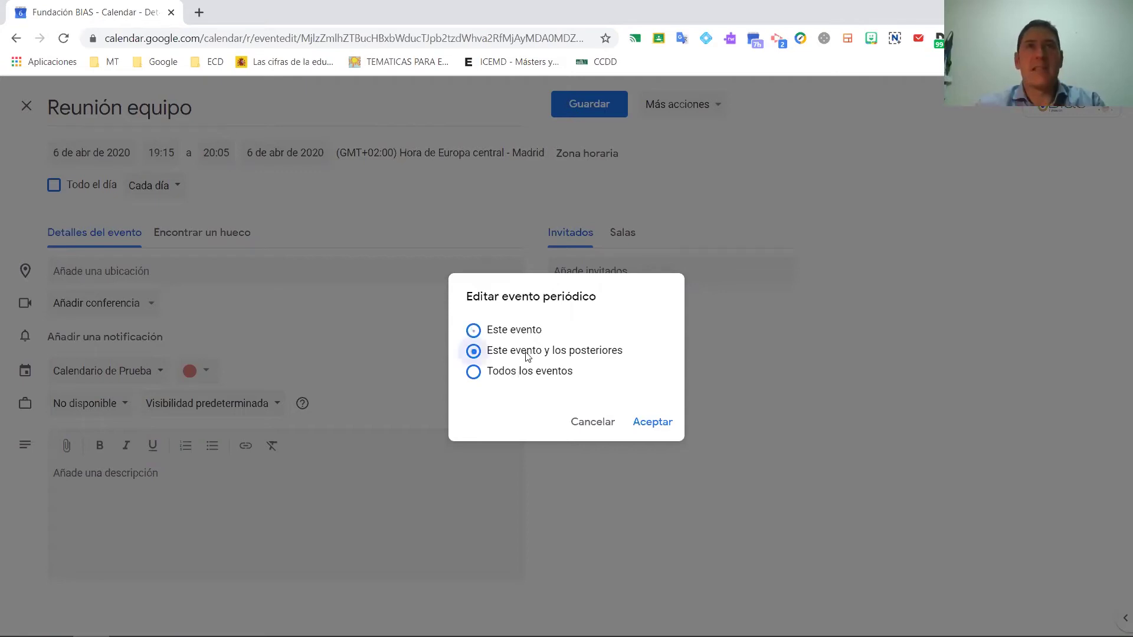
{"action": "left_click", "coordinate": [652, 421]}
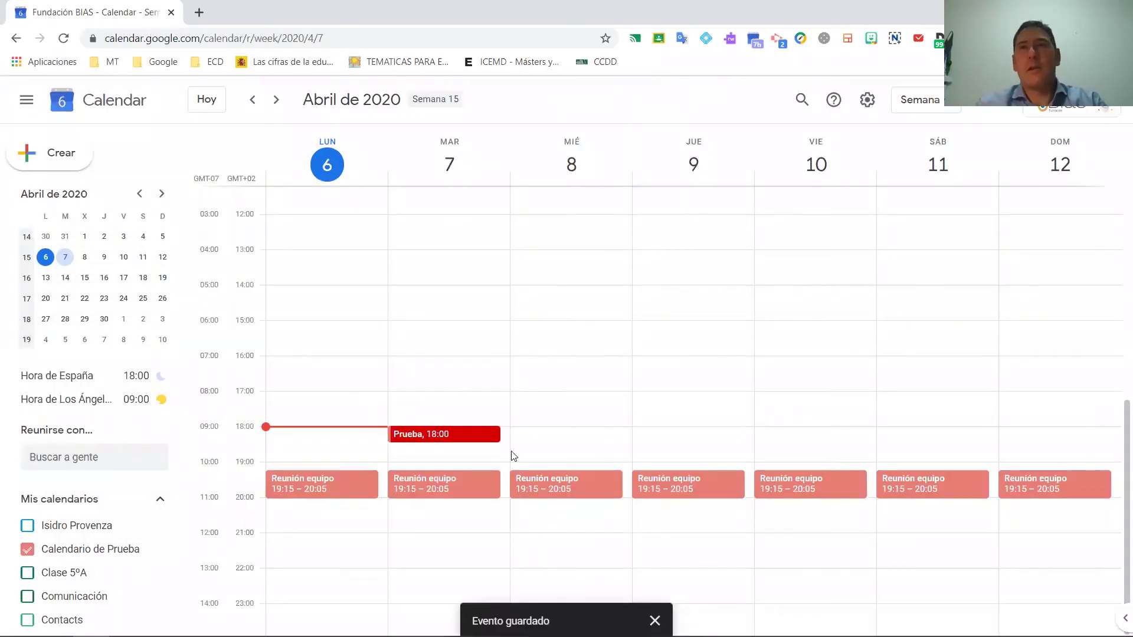
Delete Monday's "Reunión equipo" together with all following events of the series
{"action": "left_click", "coordinate": [362, 485]}
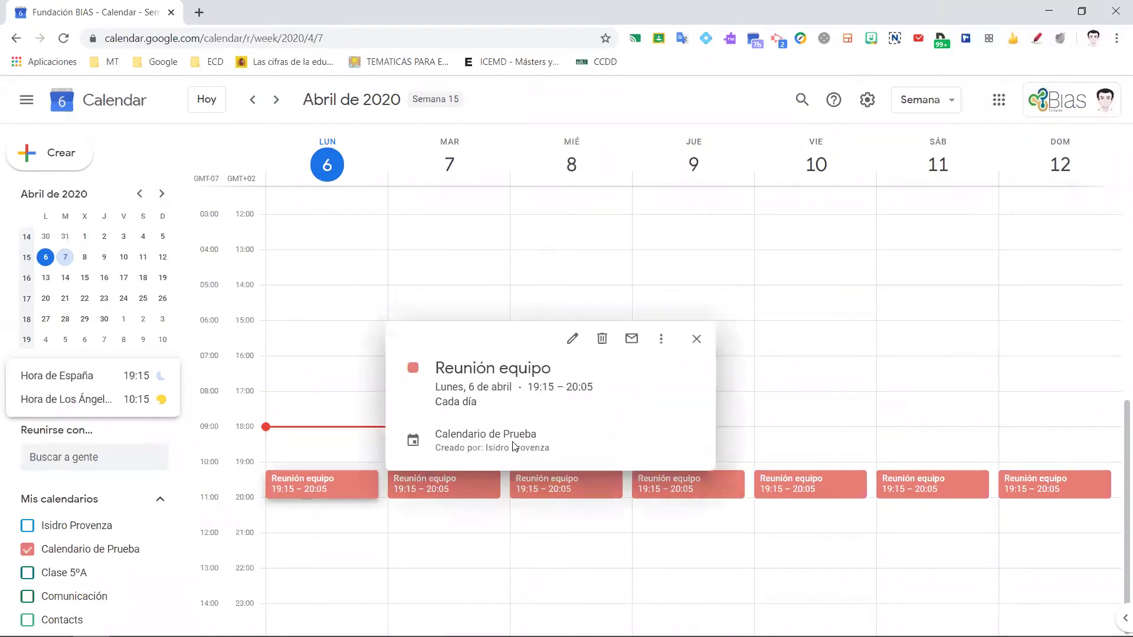
{"action": "left_click", "coordinate": [601, 340]}
{"action": "left_click", "coordinate": [506, 355]}
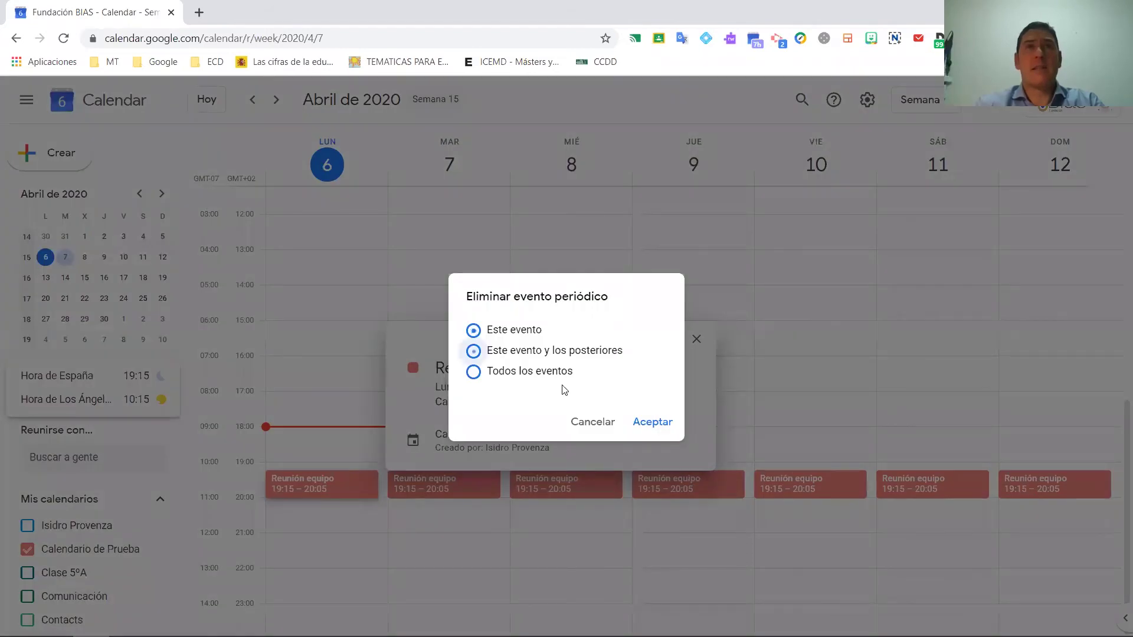
{"action": "left_click", "coordinate": [651, 424]}
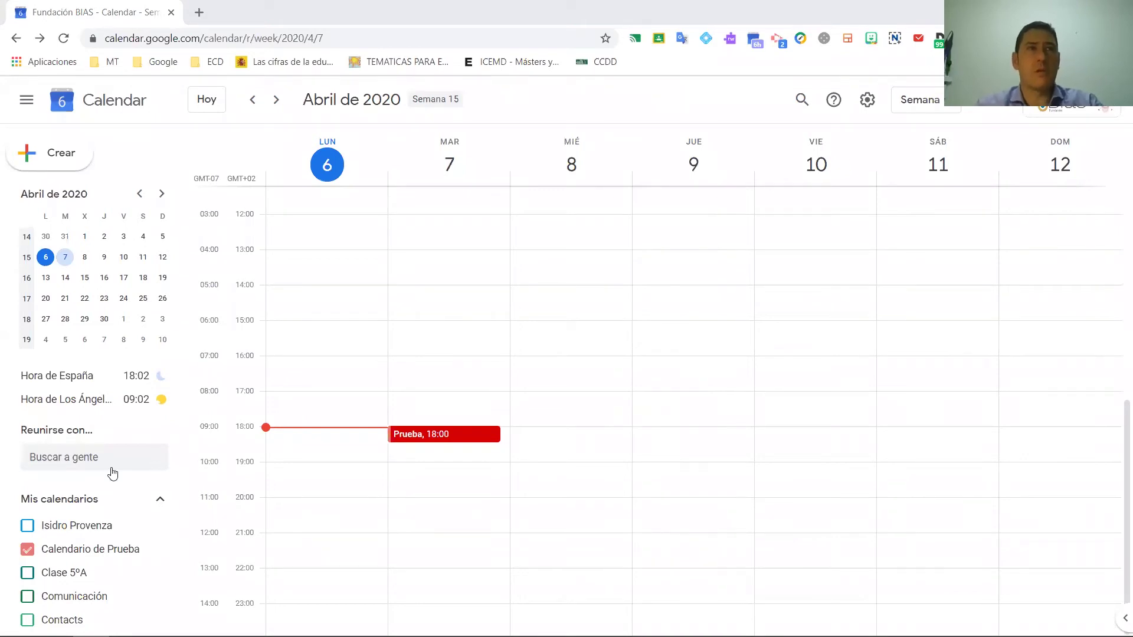
Collapse the lists of own calendars (Mis calendarios) and other calendars (Otros calendarios)
{"action": "scroll", "coordinate": [29, 571], "scroll_direction": "down", "scroll_amount": 2}
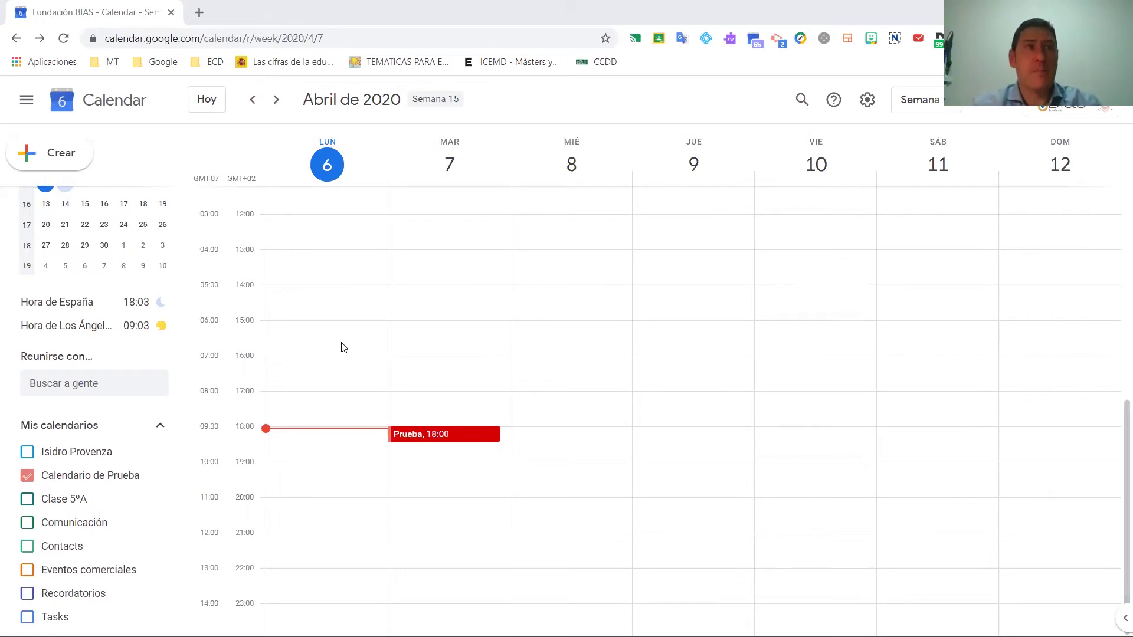
{"action": "scroll", "coordinate": [135, 402], "scroll_direction": "up", "scroll_amount": 1}
{"action": "scroll", "coordinate": [134, 395], "scroll_direction": "up", "scroll_amount": 1}
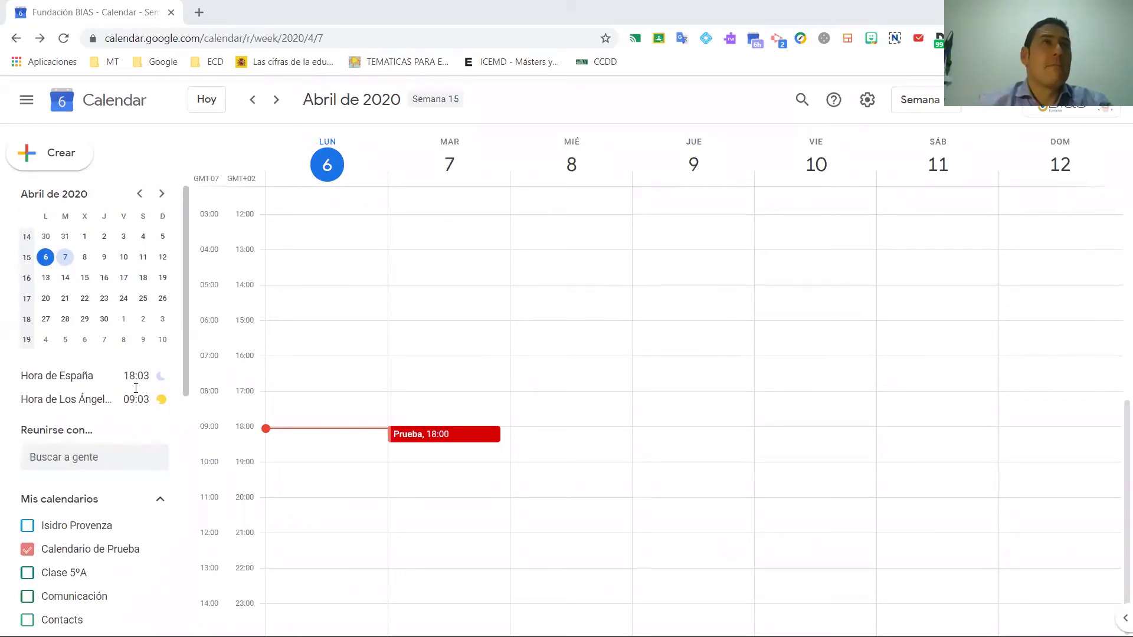
{"action": "scroll", "coordinate": [148, 331], "scroll_direction": "down", "scroll_amount": 1}
{"action": "scroll", "coordinate": [148, 337], "scroll_direction": "down", "scroll_amount": 4}
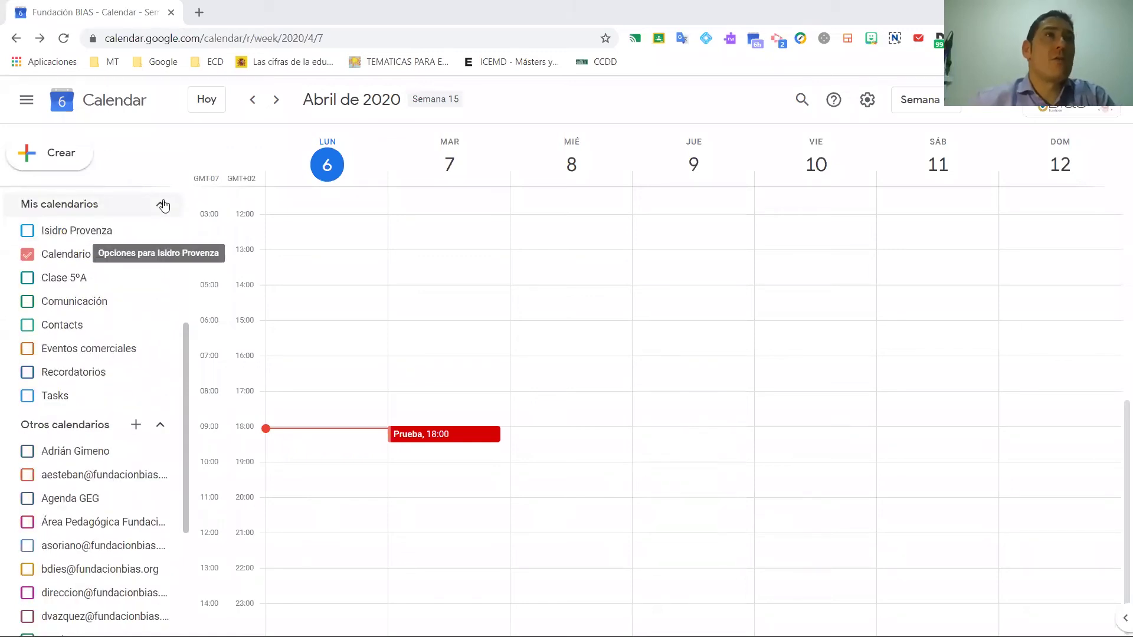
{"action": "left_click", "coordinate": [161, 205]}
{"action": "left_click", "coordinate": [160, 237]}
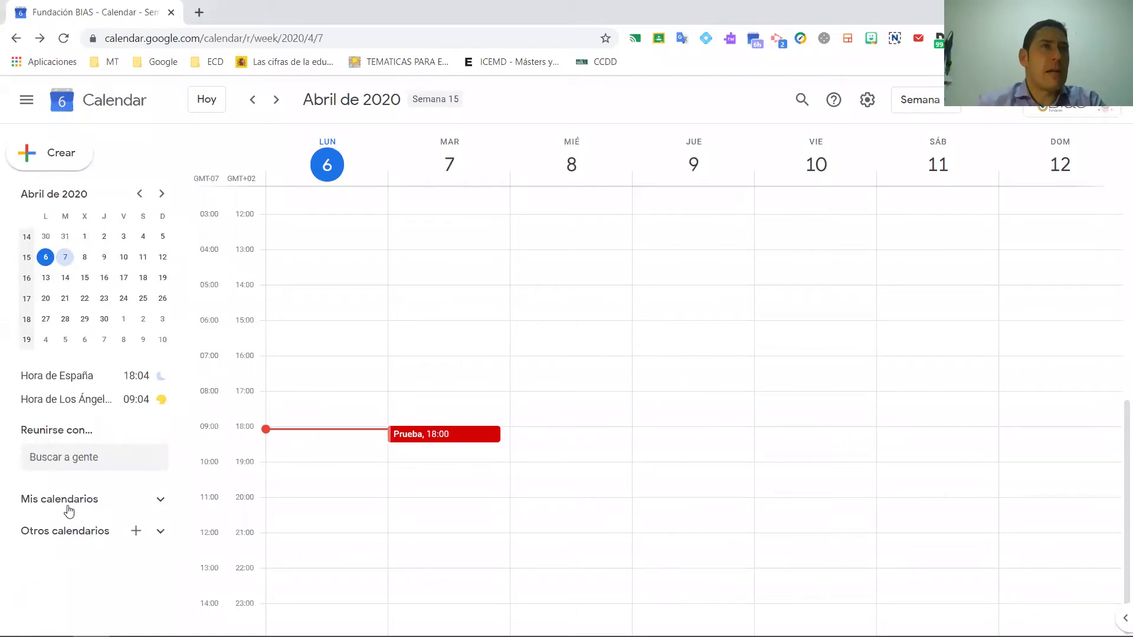
Create a new calendar named "Personal" in the Madrid time zone, leaving its description empty
{"action": "left_click", "coordinate": [135, 533]}
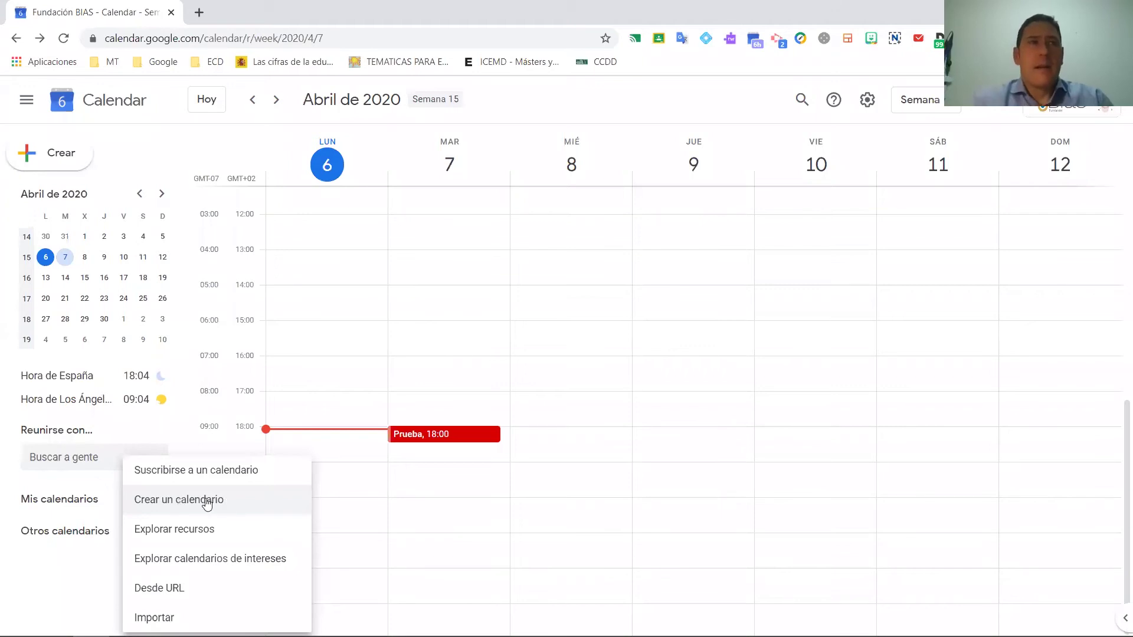
{"action": "left_click", "coordinate": [155, 503]}
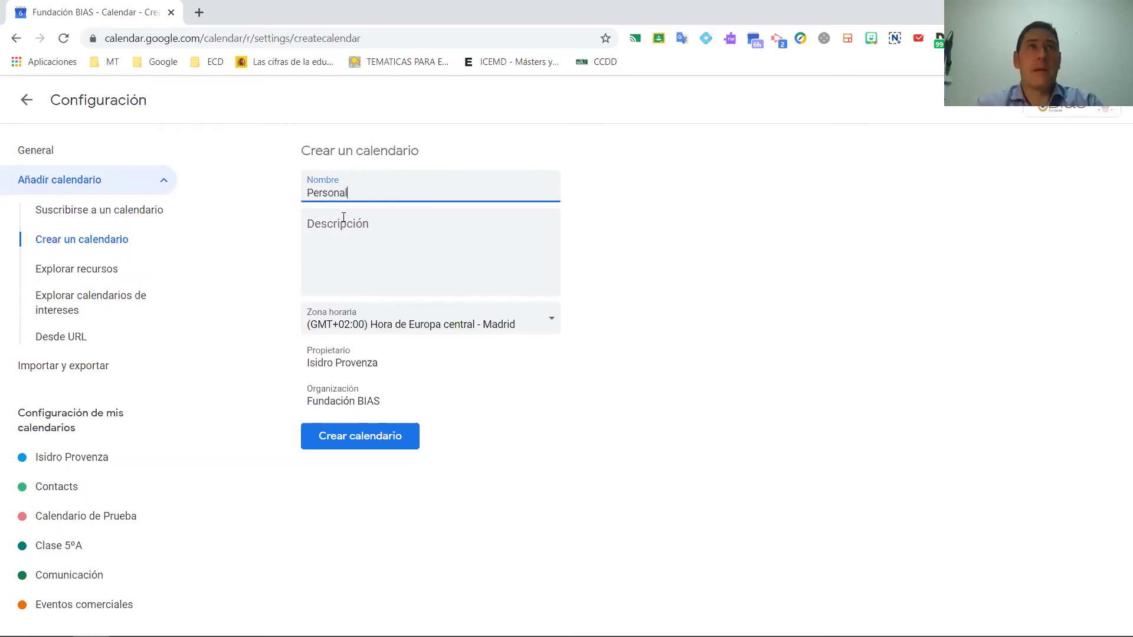
{"action": "left_click", "coordinate": [363, 228]}
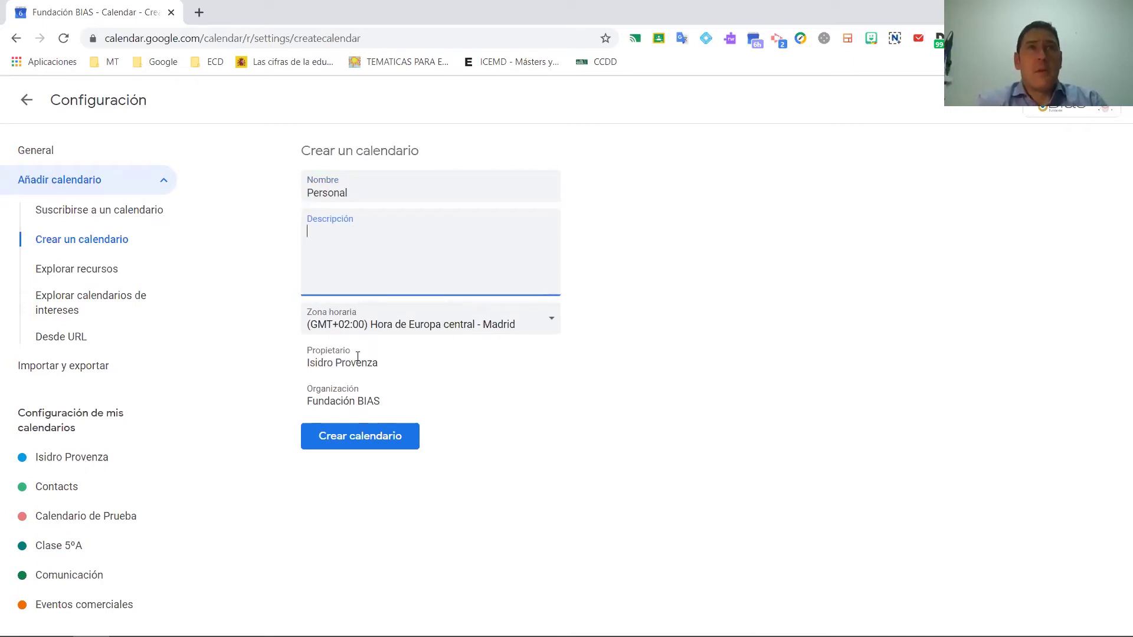
{"action": "left_click", "coordinate": [372, 445]}
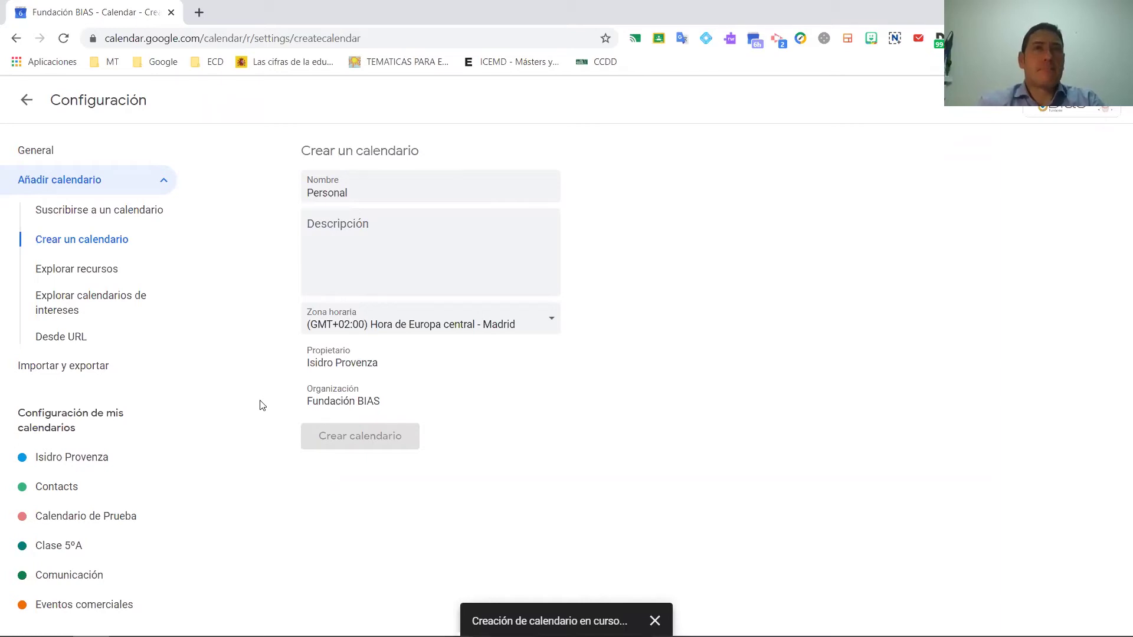
Check the calendar lists in the settings and in the week view for the new "Personal" calendar
{"action": "scroll", "coordinate": [106, 425], "scroll_direction": "down", "scroll_amount": 3}
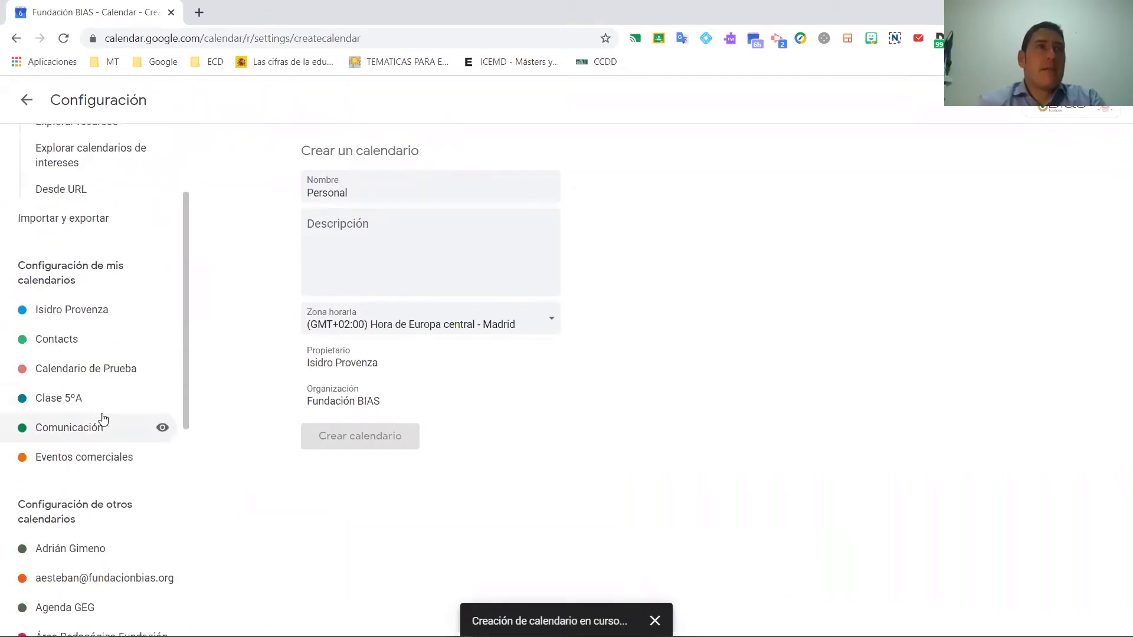
{"action": "scroll", "coordinate": [148, 353], "scroll_direction": "up", "scroll_amount": 1}
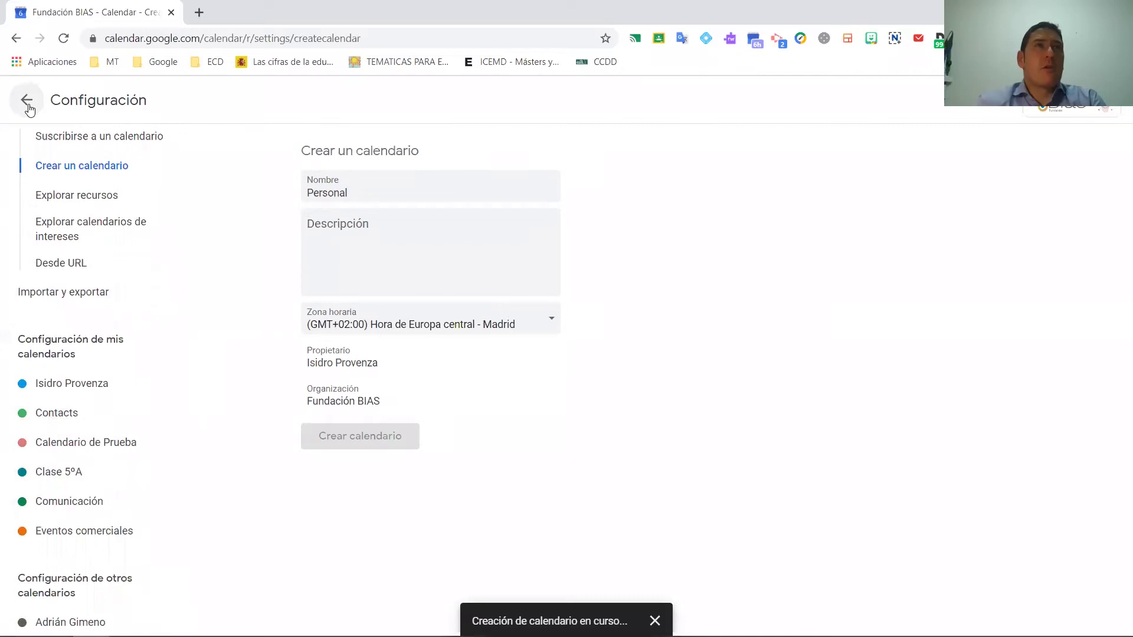
{"action": "left_click", "coordinate": [27, 102]}
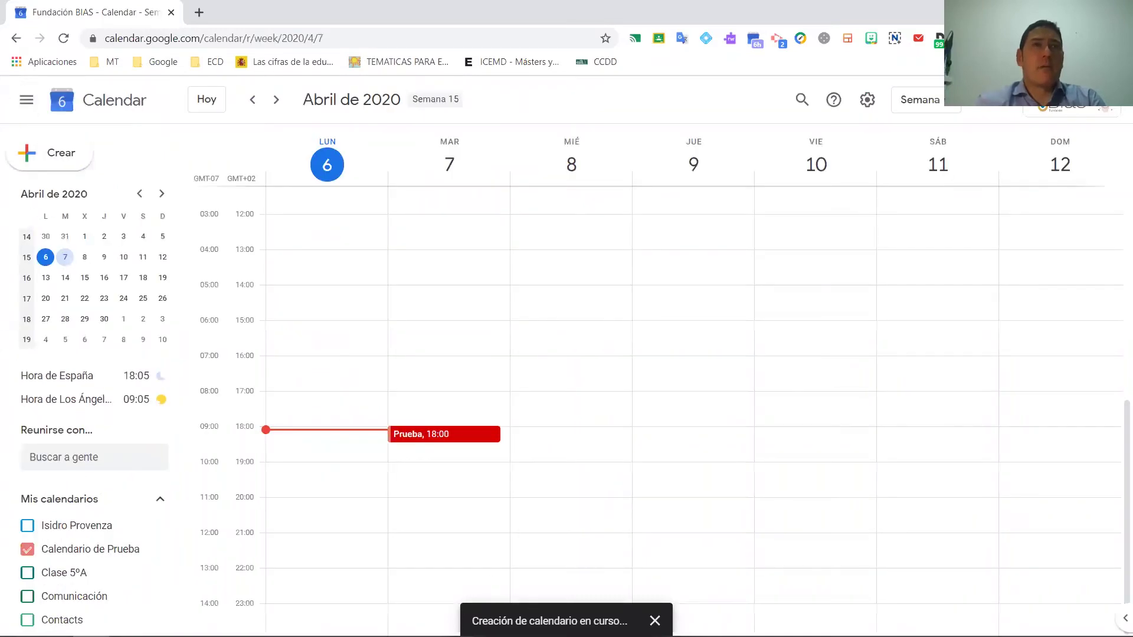
{"action": "scroll", "coordinate": [65, 511], "scroll_direction": "down", "scroll_amount": 1}
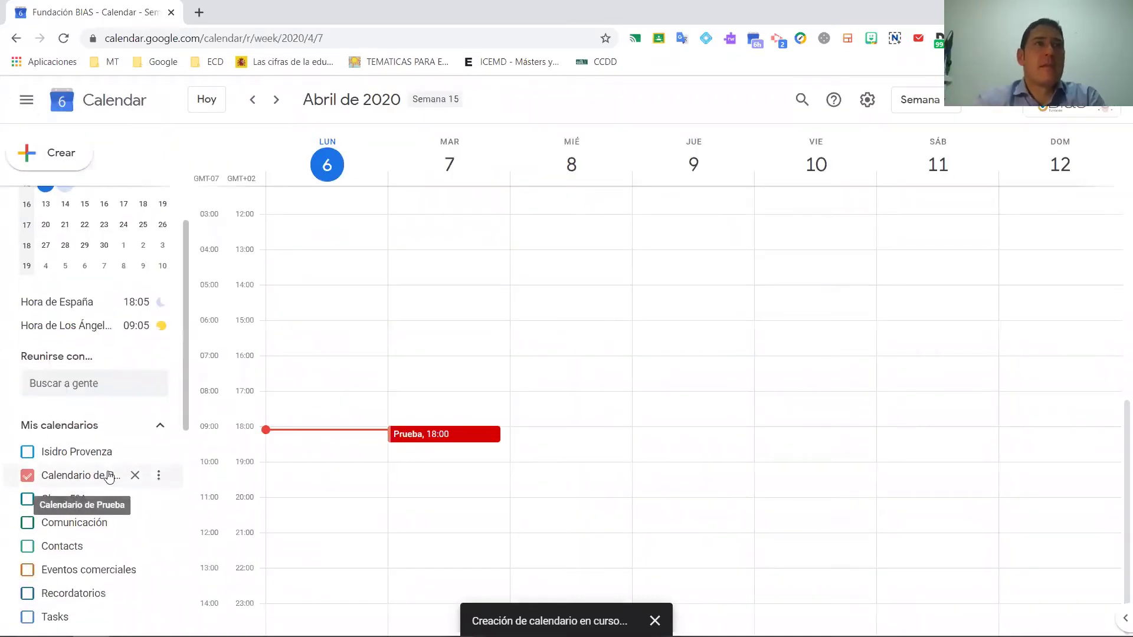
Start a new event titled "Evento personal" on 7 April 2020 from 19:00 to 19:50 with its full options open
{"action": "scroll", "coordinate": [116, 501], "scroll_direction": "down", "scroll_amount": 1}
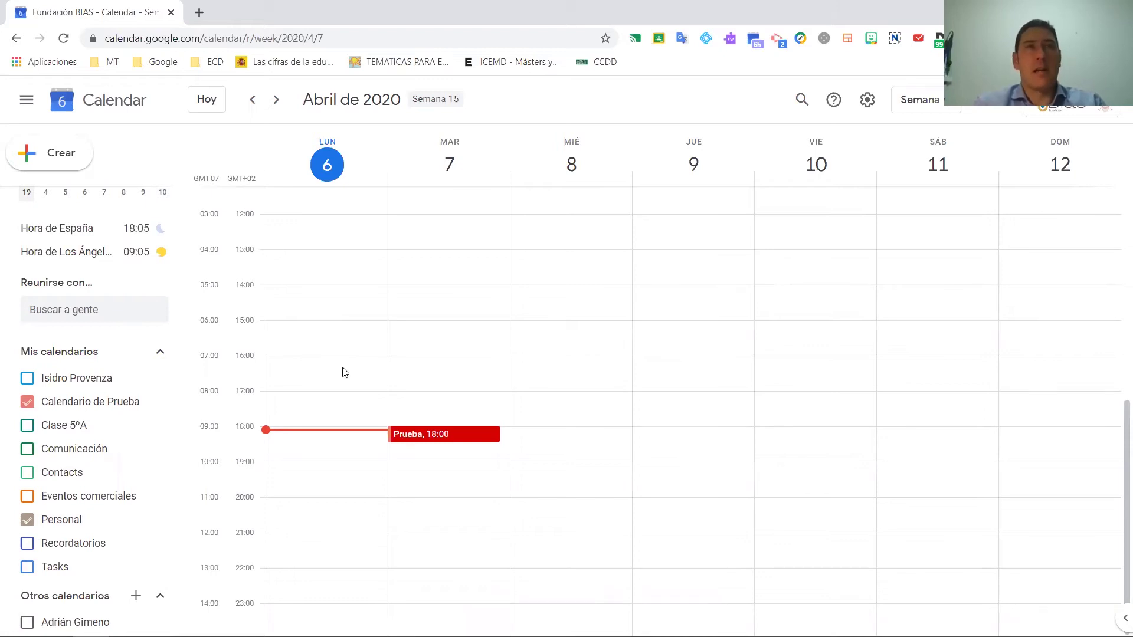
{"action": "left_click", "coordinate": [429, 469]}
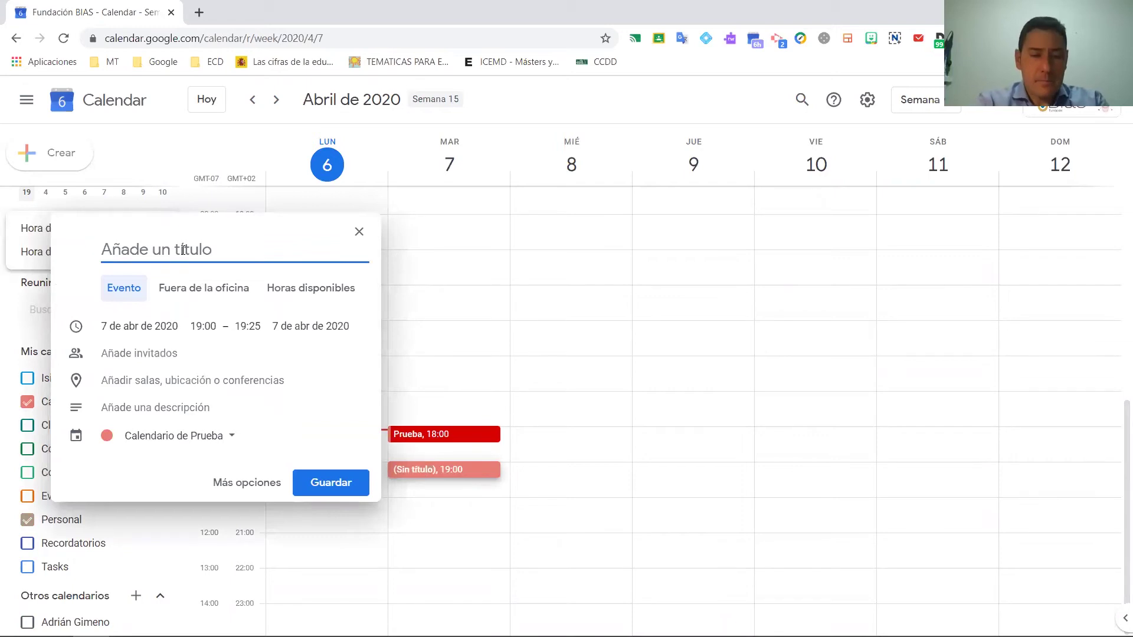
{"action": "type", "text": "Evento personal"}
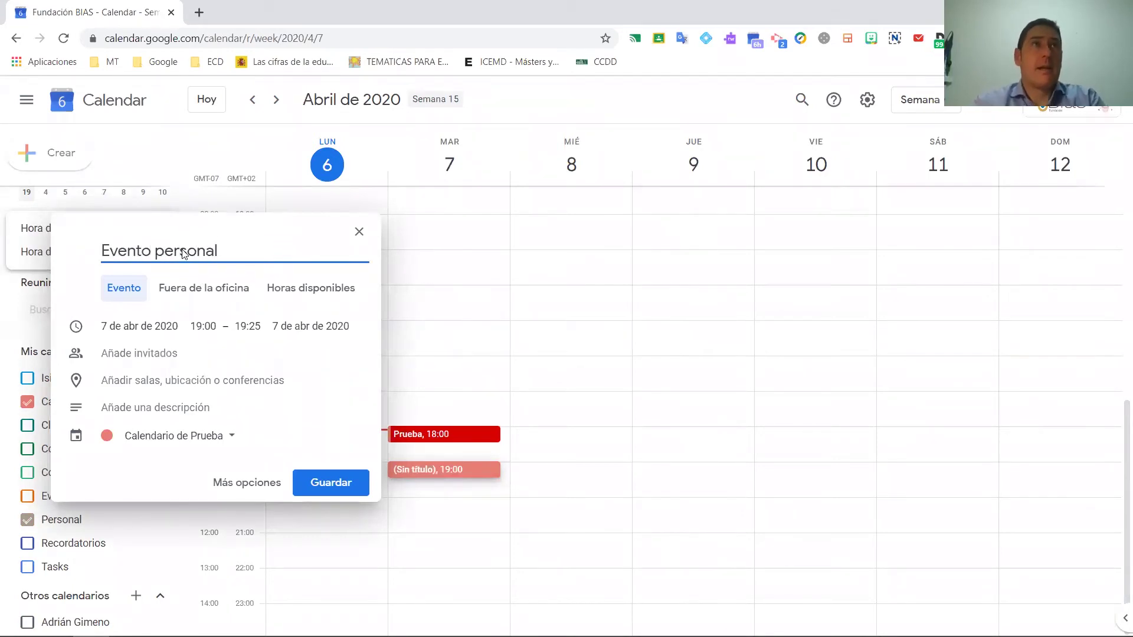
{"action": "left_click", "coordinate": [253, 484]}
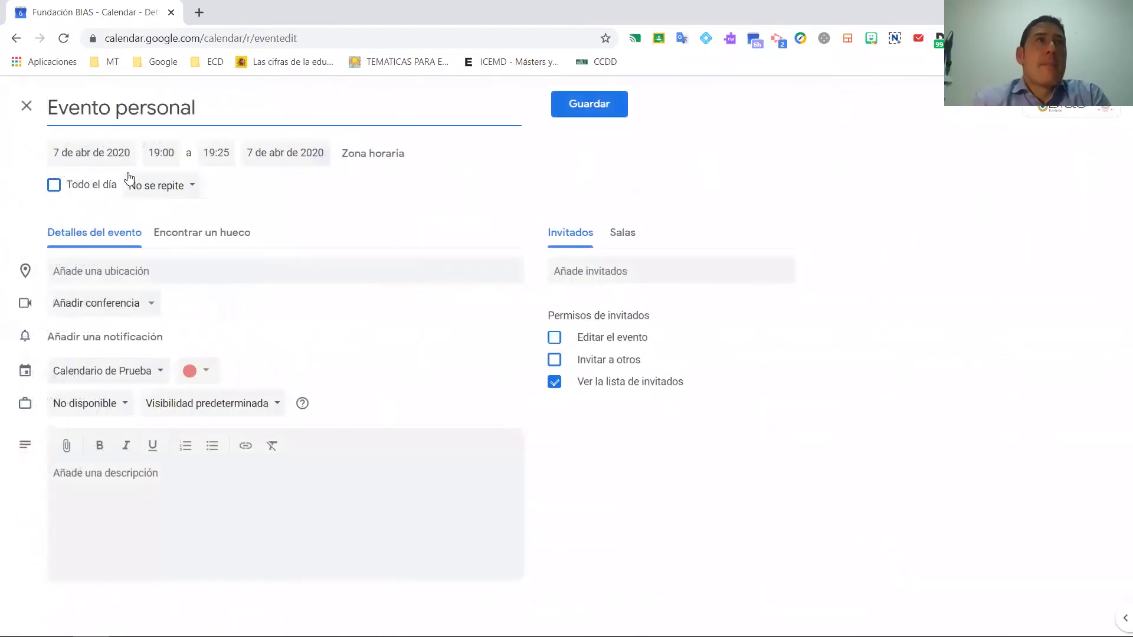
{"action": "left_click", "coordinate": [220, 148]}
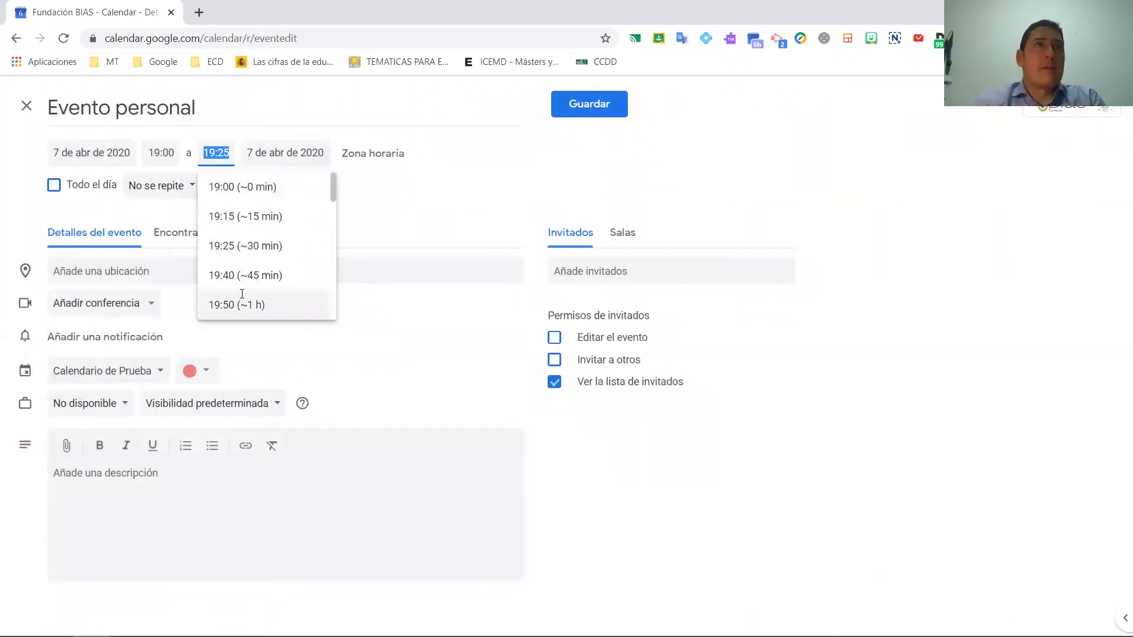
{"action": "left_click", "coordinate": [242, 305]}
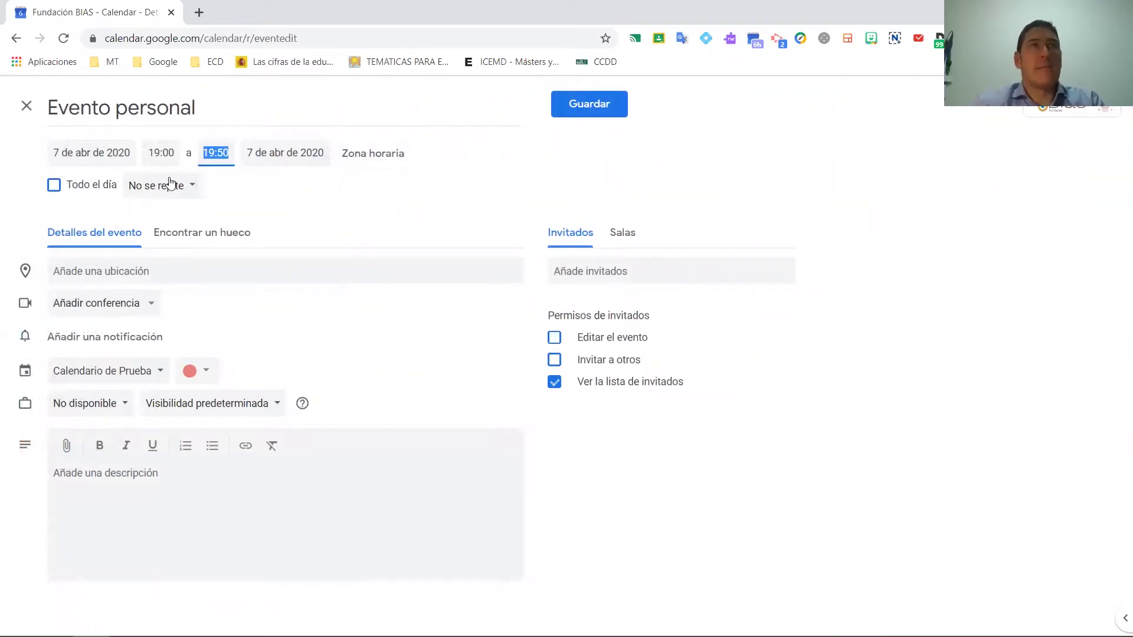
Assign the event to the "Personal" calendar, colour it dark green and save it
{"action": "left_click", "coordinate": [142, 378]}
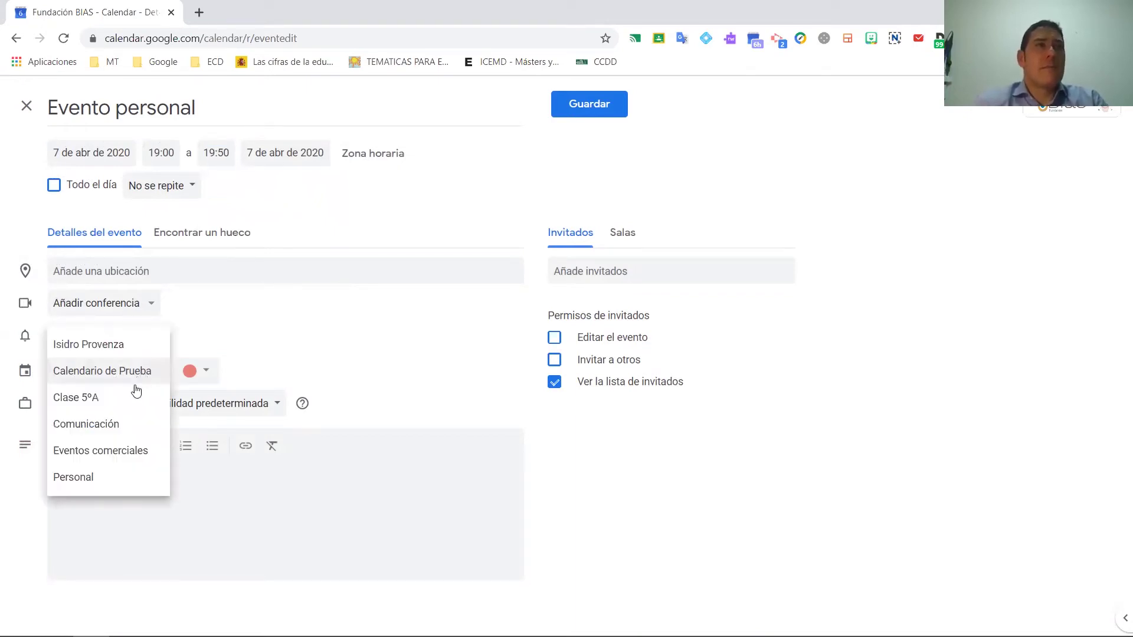
{"action": "left_click", "coordinate": [98, 478]}
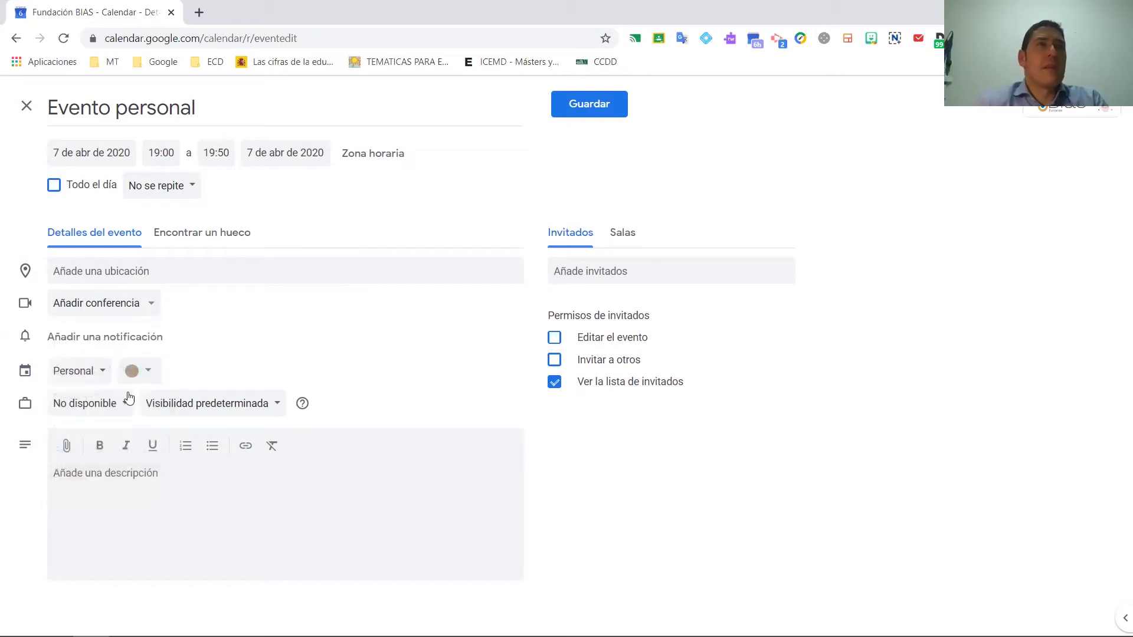
{"action": "left_click", "coordinate": [153, 371]}
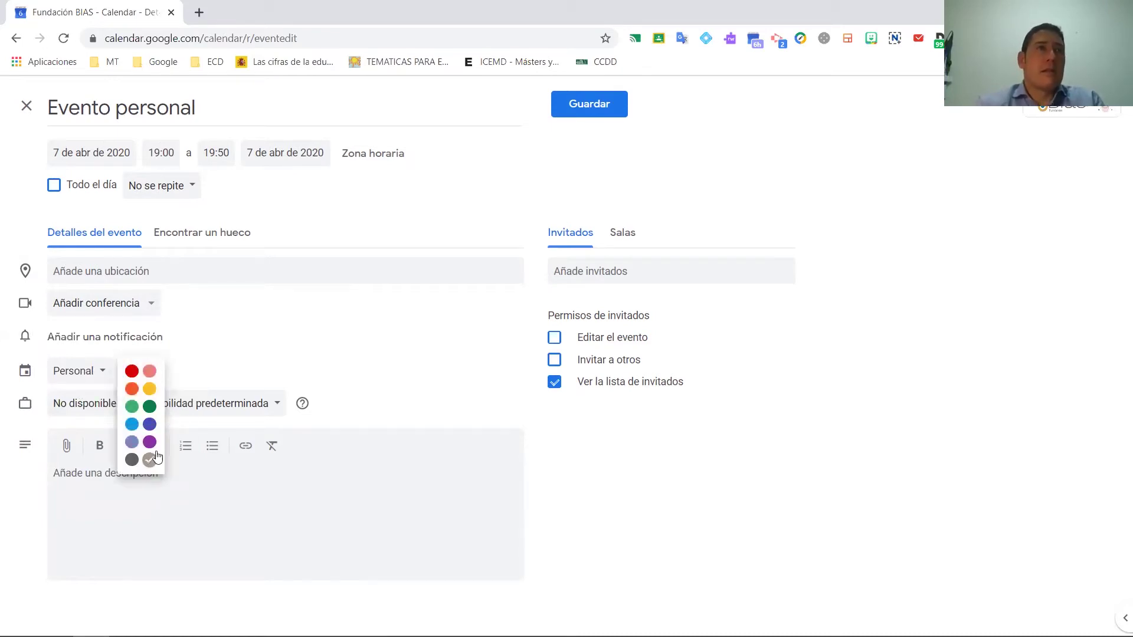
{"action": "left_click", "coordinate": [172, 351]}
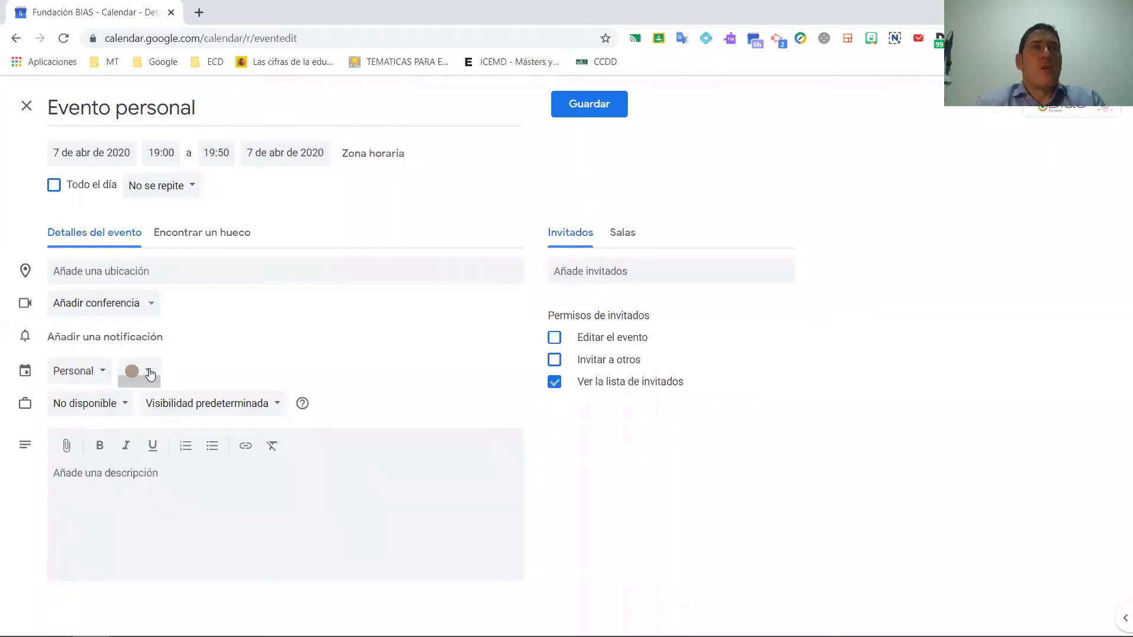
{"action": "left_click", "coordinate": [150, 374]}
{"action": "left_click", "coordinate": [149, 409]}
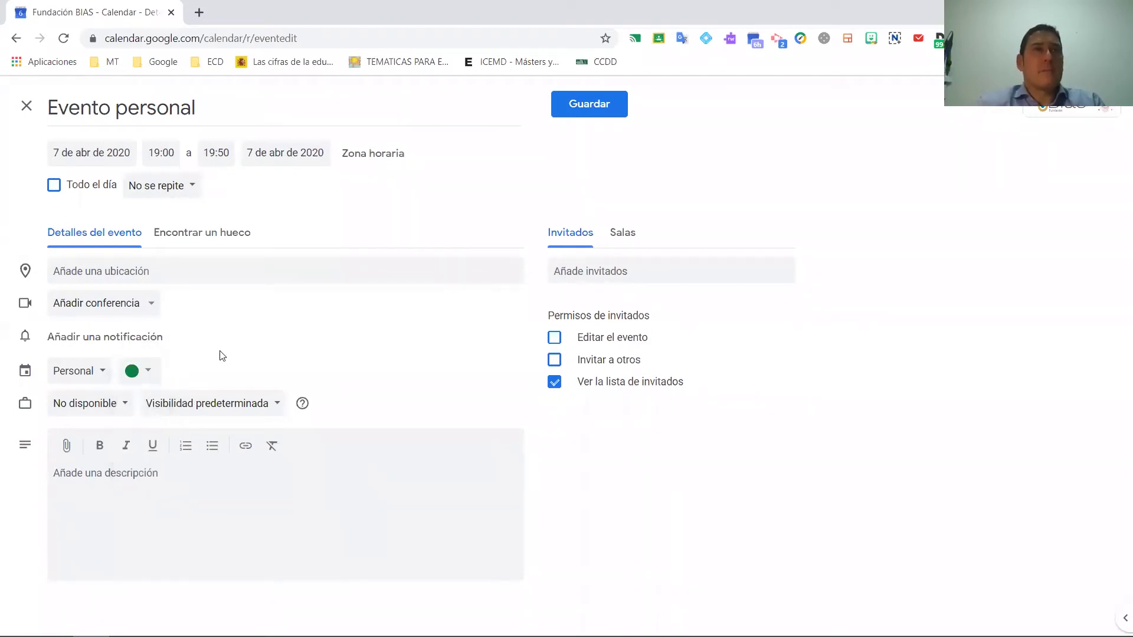
{"action": "left_click", "coordinate": [588, 104]}
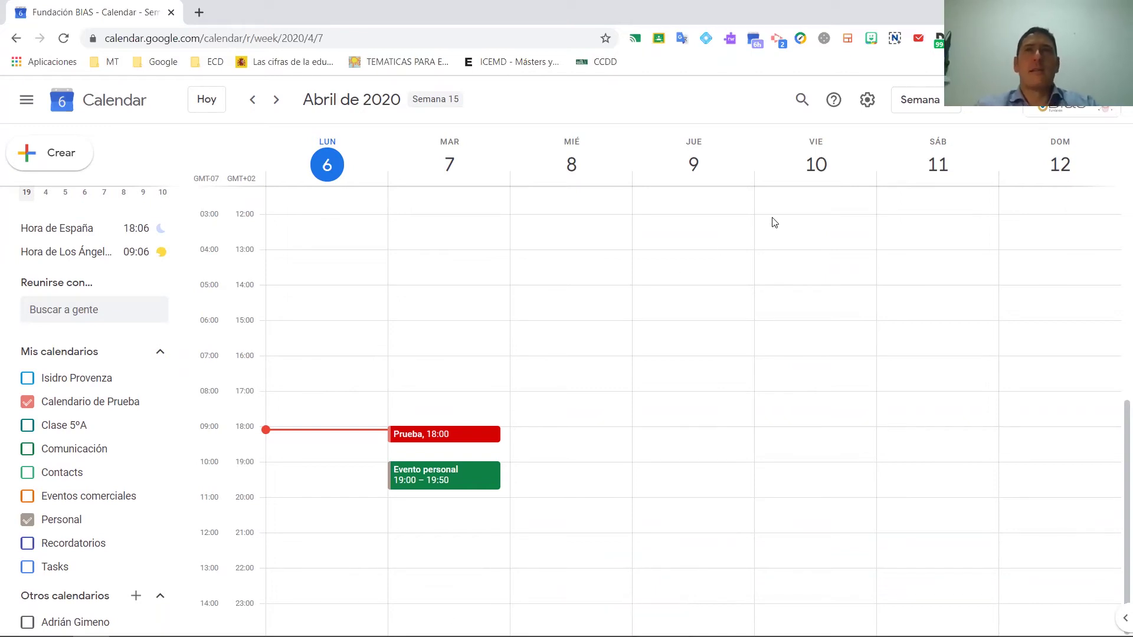
View the events in the day (Día) and month (Mes) layouts, and return to the week (Semana) layout
{"action": "left_click", "coordinate": [934, 103]}
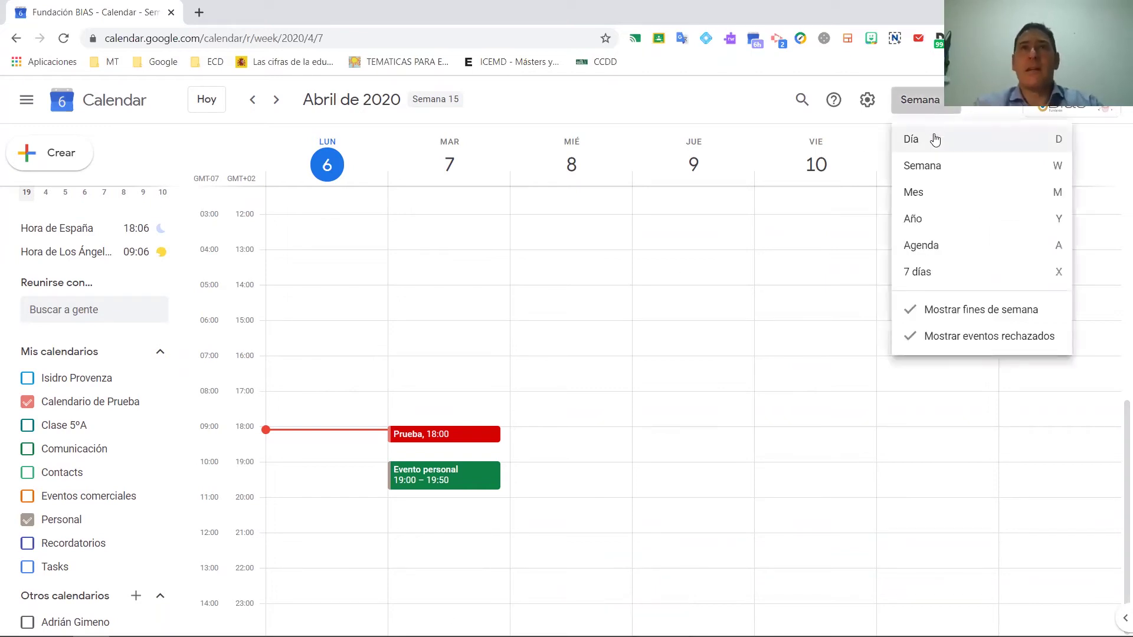
{"action": "left_click", "coordinate": [933, 138]}
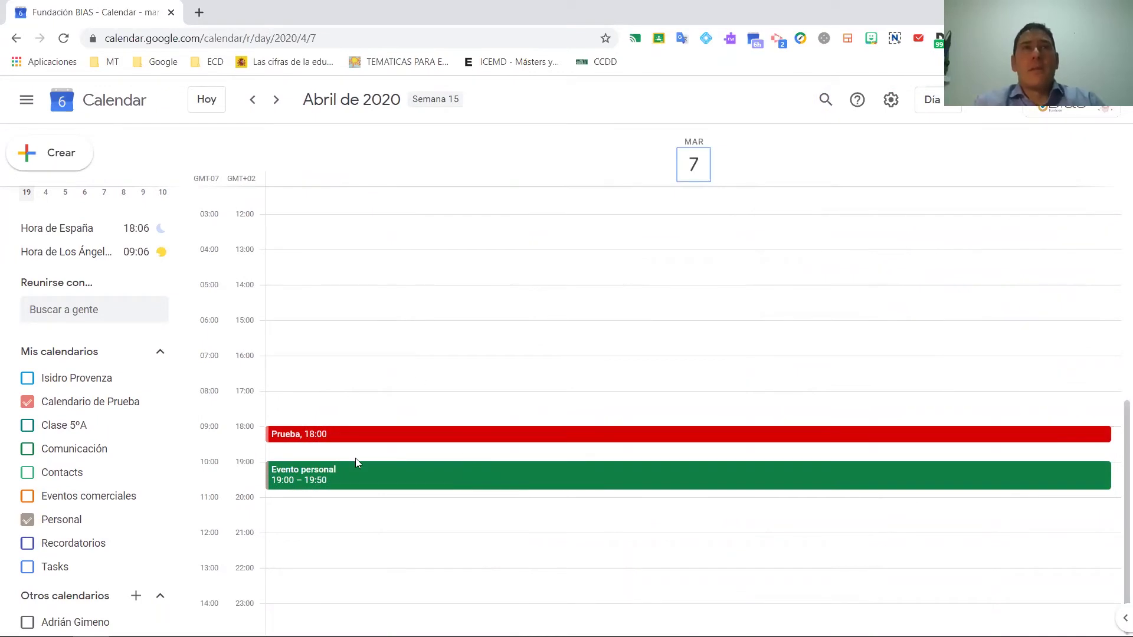
{"action": "left_click", "coordinate": [927, 101]}
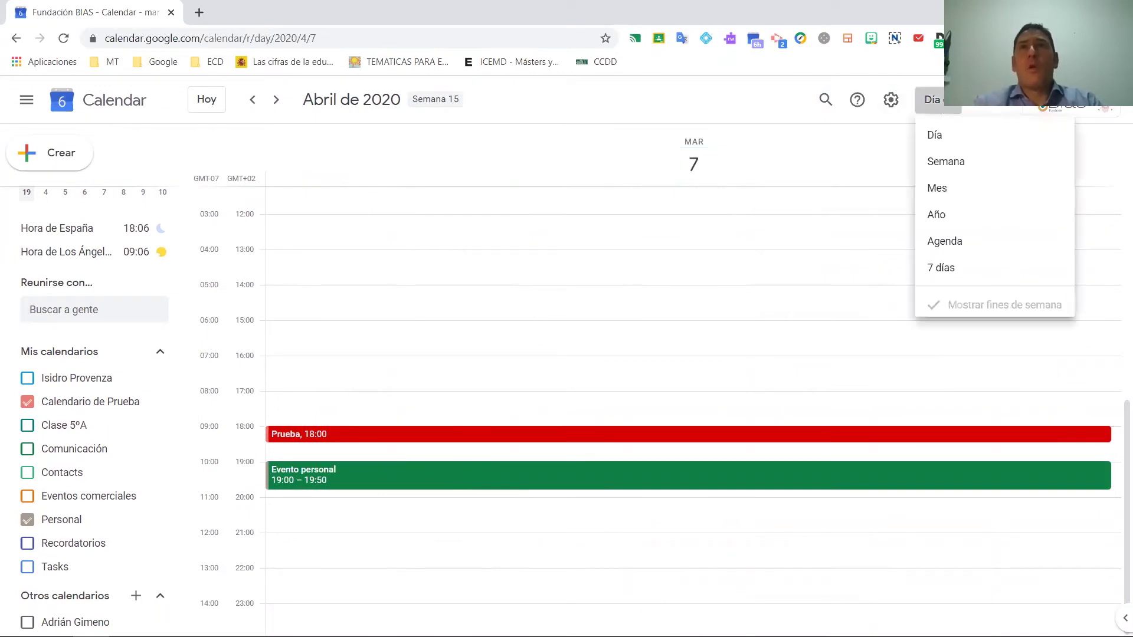
{"action": "left_click", "coordinate": [956, 168]}
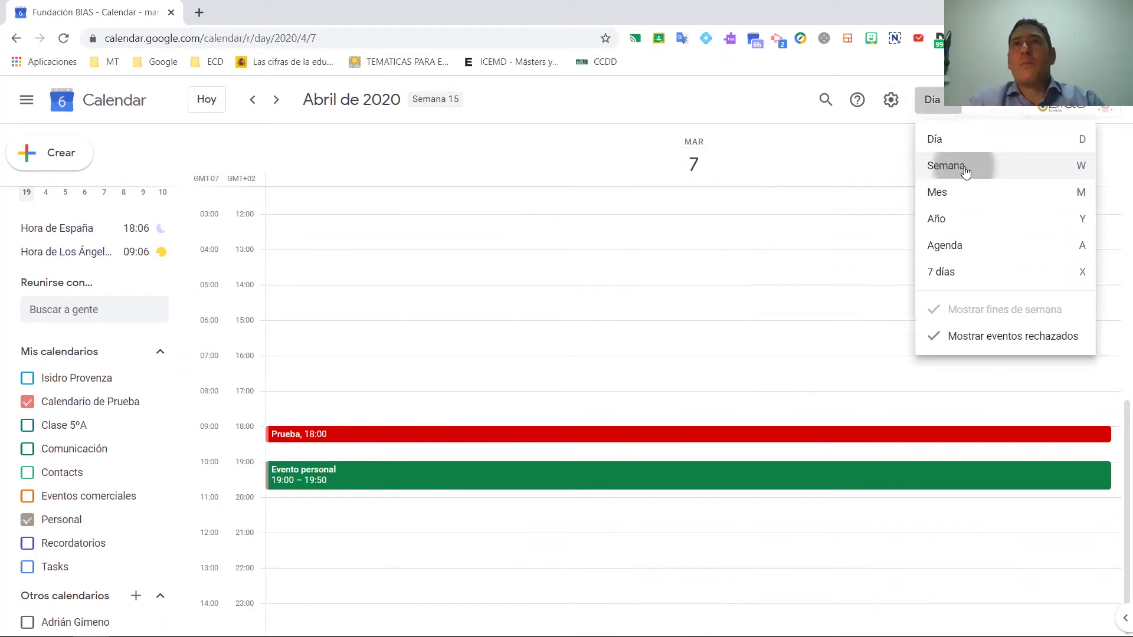
{"action": "left_click", "coordinate": [920, 100]}
{"action": "left_click", "coordinate": [933, 194]}
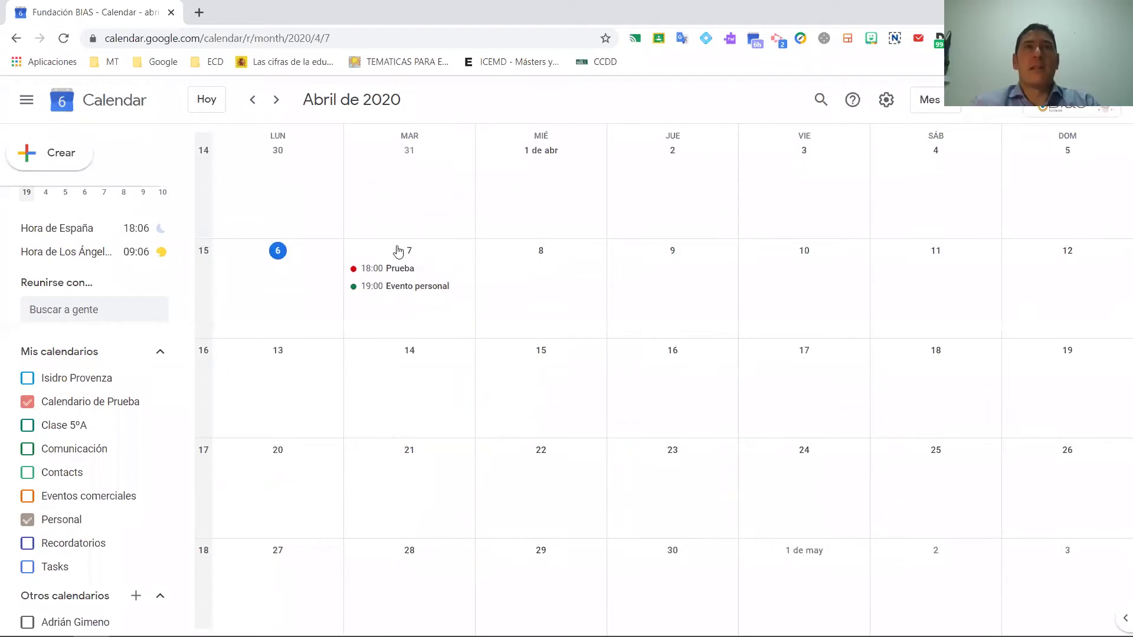
{"action": "left_click", "coordinate": [929, 100]}
{"action": "left_click", "coordinate": [963, 166]}
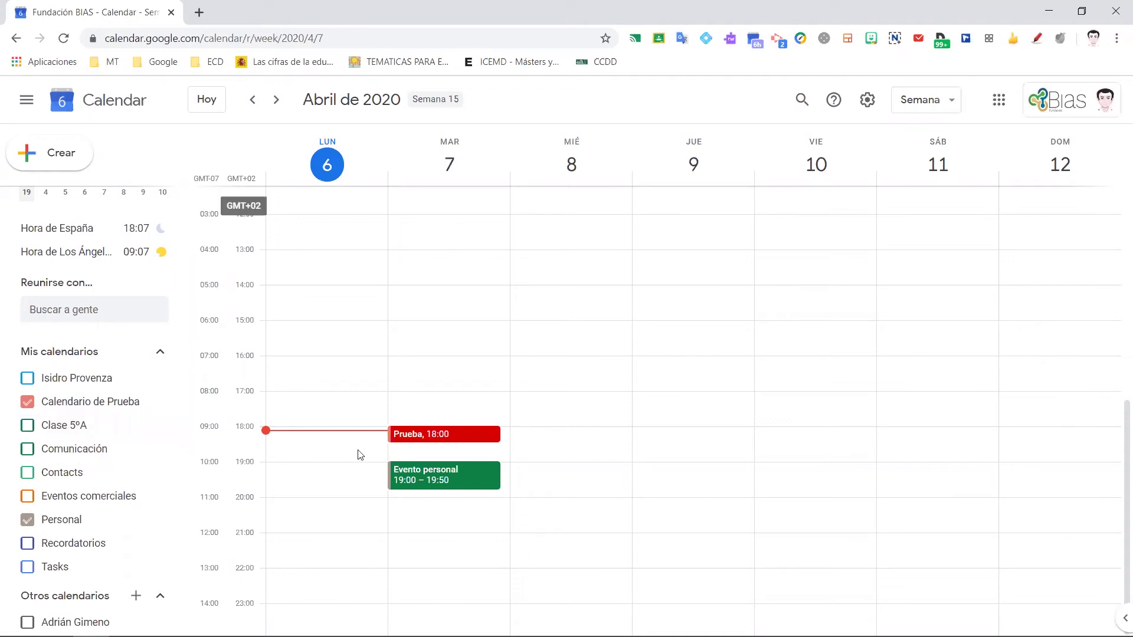
Review the calendar and details of "Evento personal" in its summary and edit page, leaving it without changes
{"action": "left_click", "coordinate": [429, 470]}
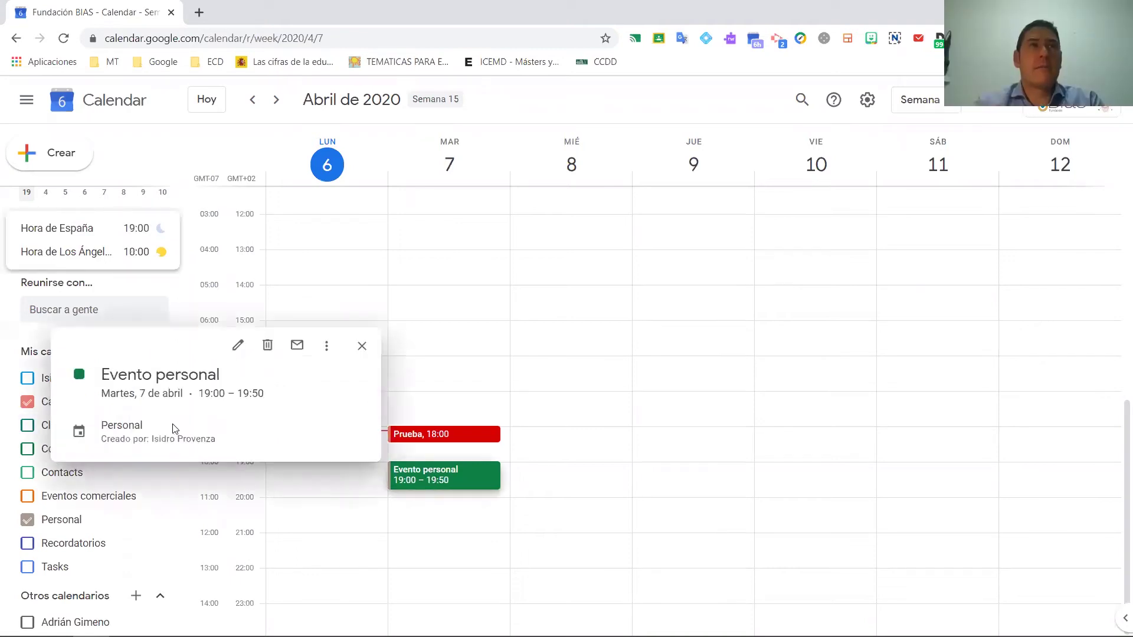
{"action": "left_click", "coordinate": [237, 348]}
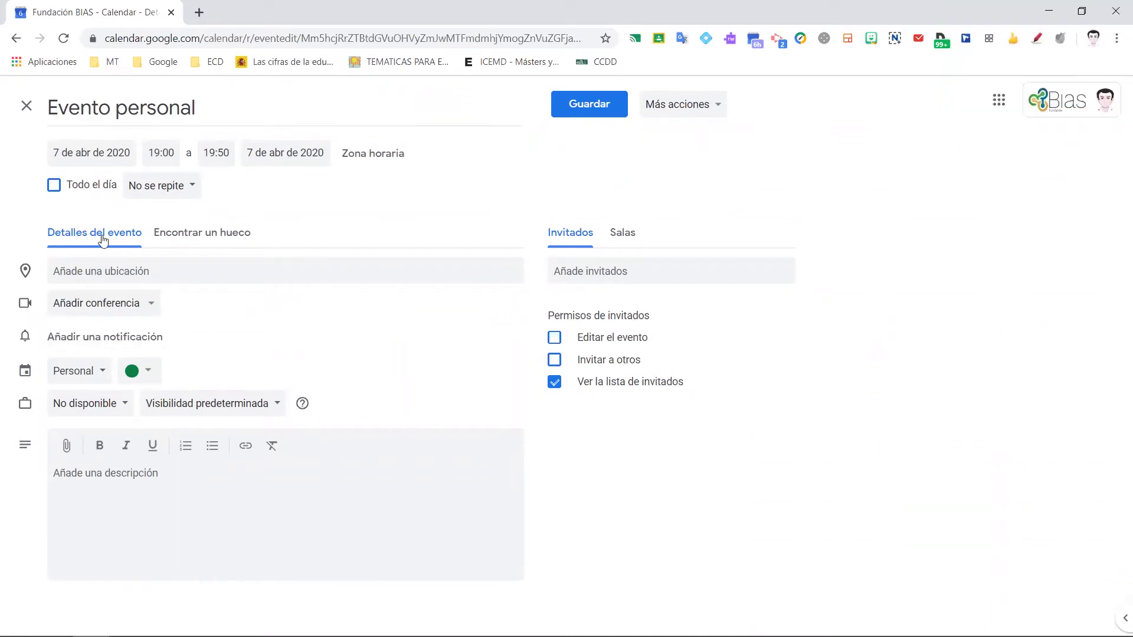
{"action": "left_click", "coordinate": [26, 106]}
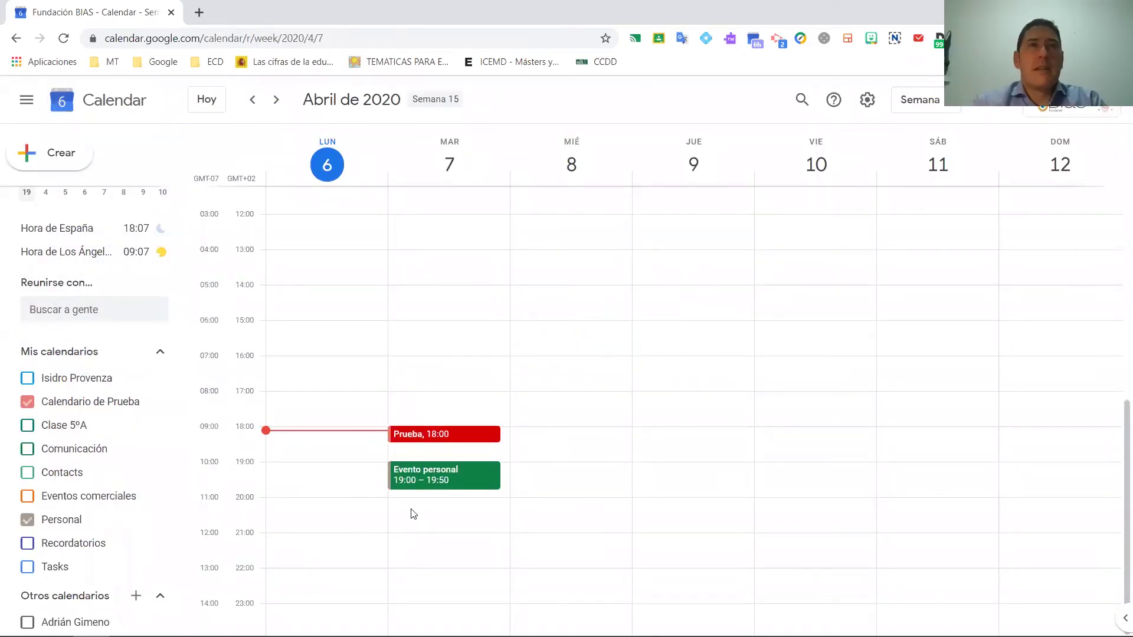
Examine the calendars offered for a new event on Tuesday 7 April at 20:00, and discard the untitled draft
{"action": "left_click", "coordinate": [413, 514]}
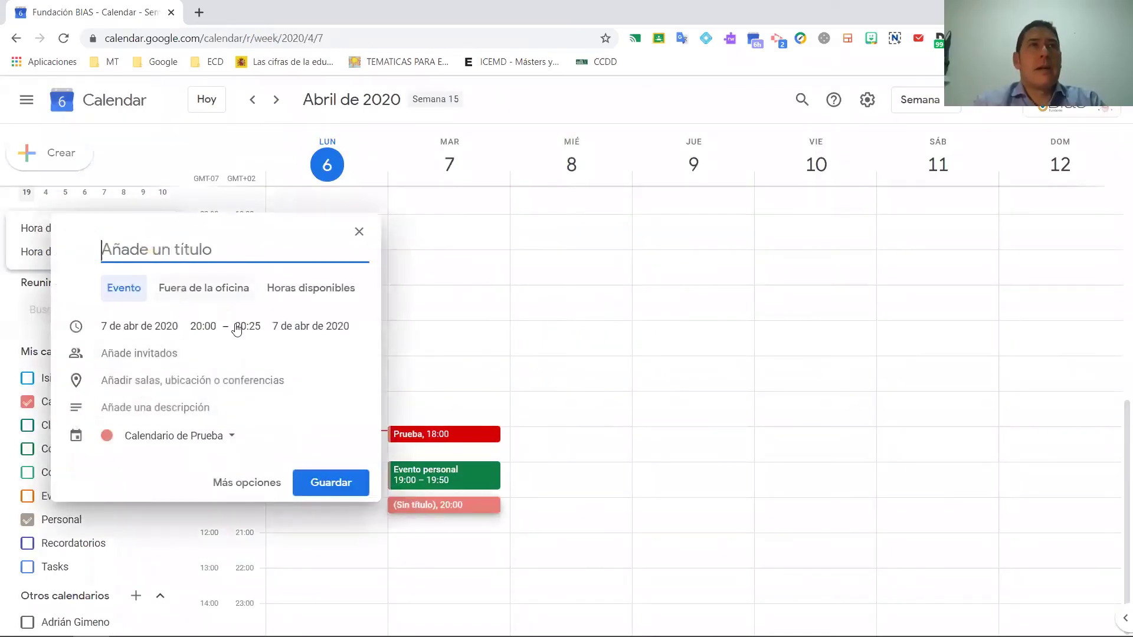
{"action": "left_click", "coordinate": [248, 482]}
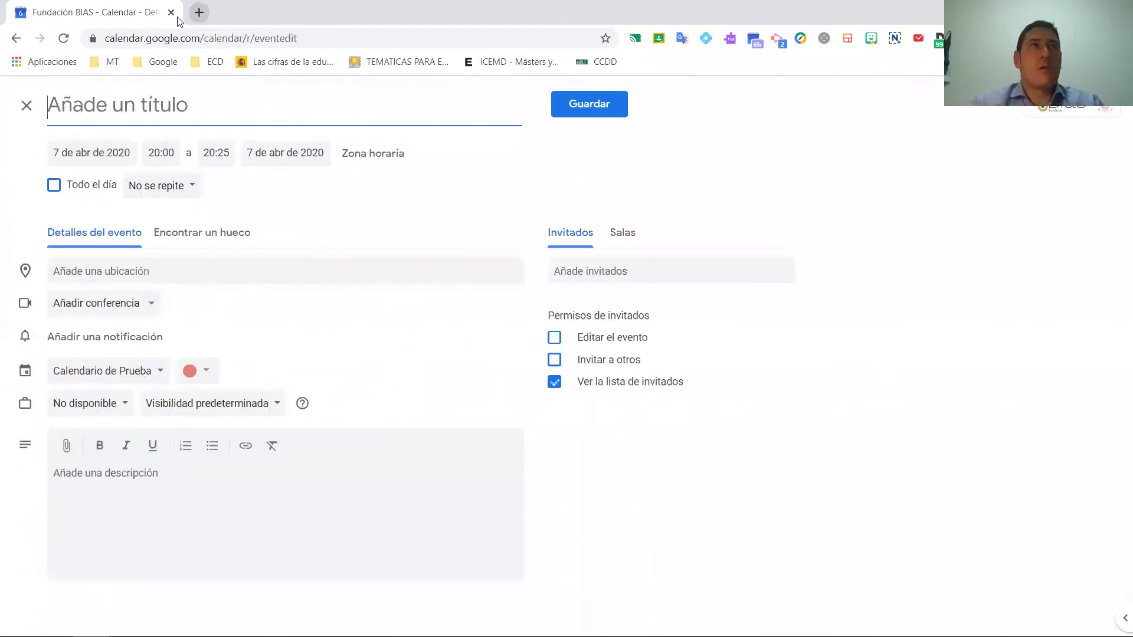
{"action": "left_click", "coordinate": [140, 371]}
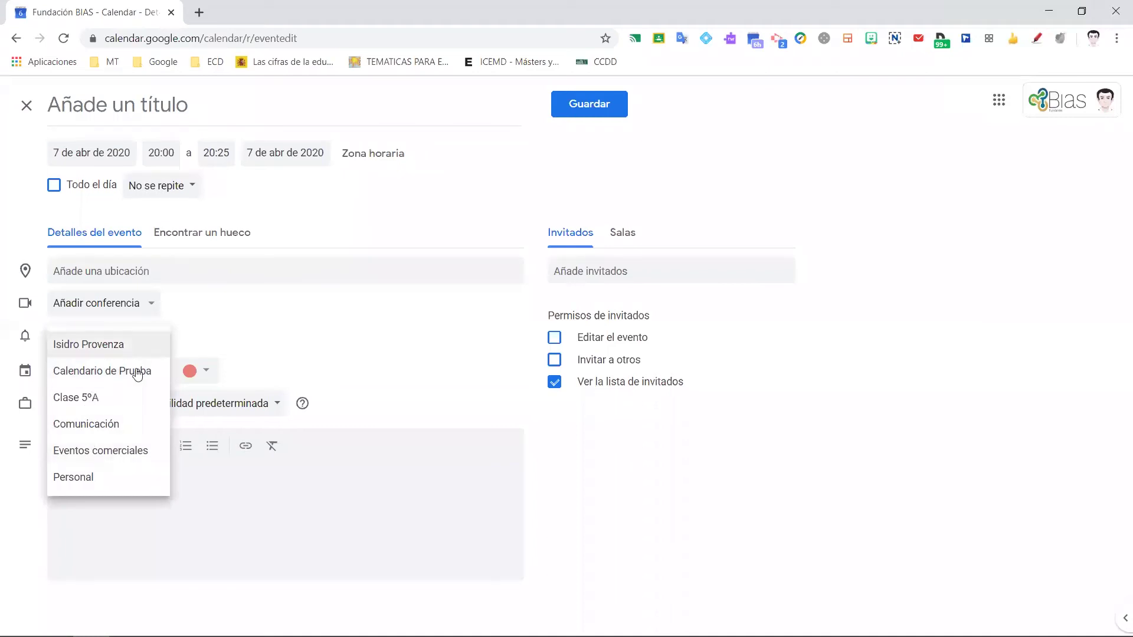
{"action": "left_click", "coordinate": [217, 338]}
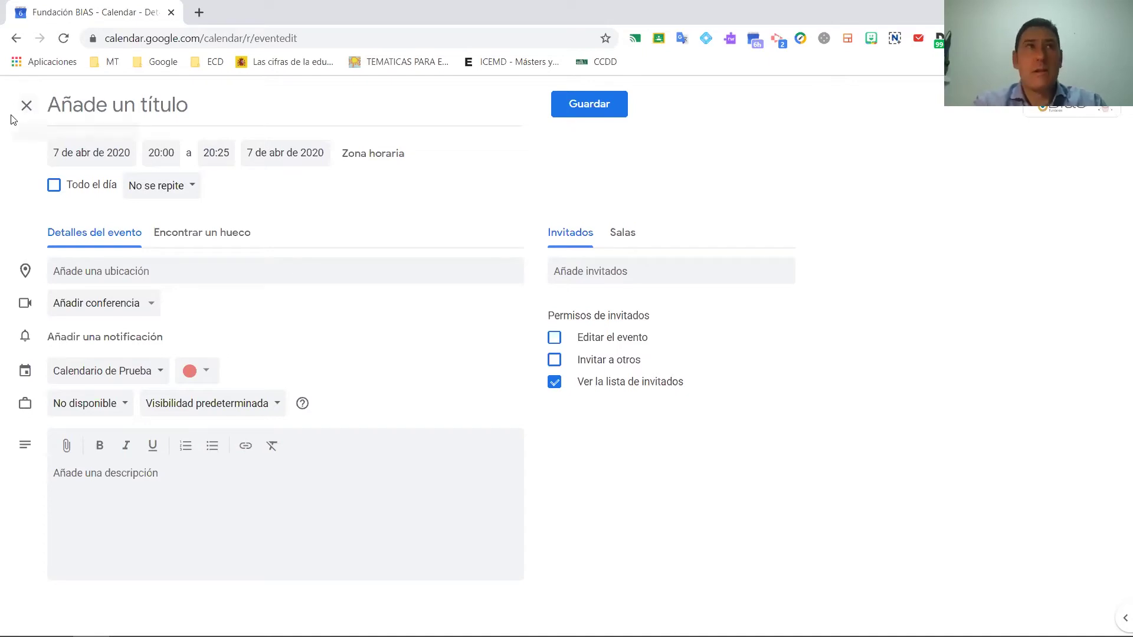
{"action": "left_click", "coordinate": [26, 106]}
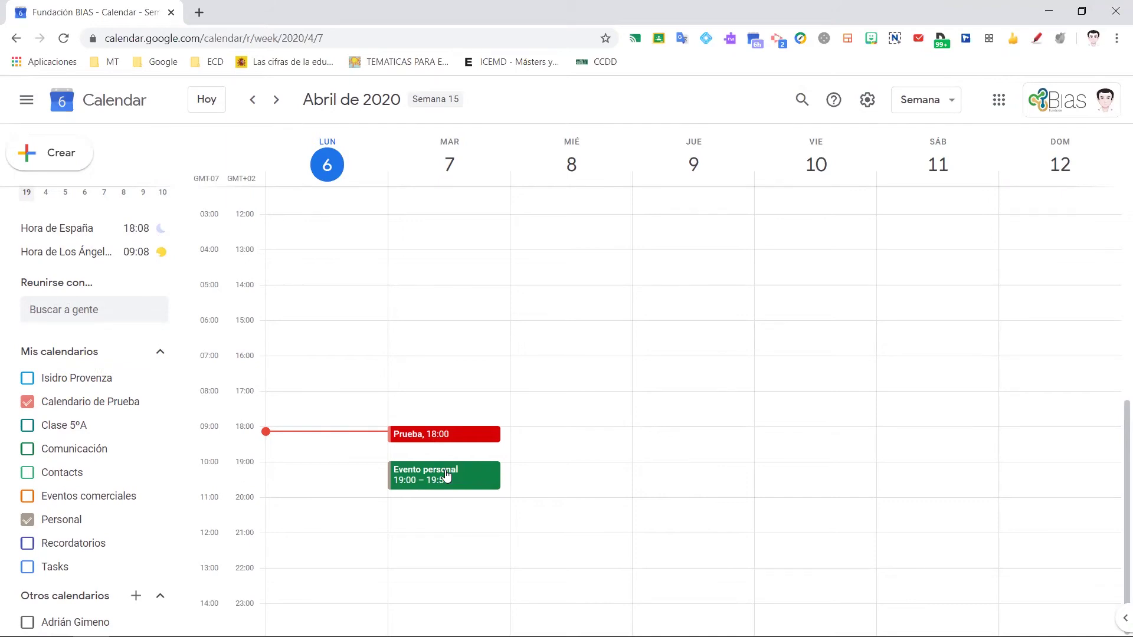
Collapse both calendar lists and expand only the list of own calendars (Mis calendarios) again
{"action": "left_click", "coordinate": [159, 352]}
{"action": "left_click", "coordinate": [160, 383]}
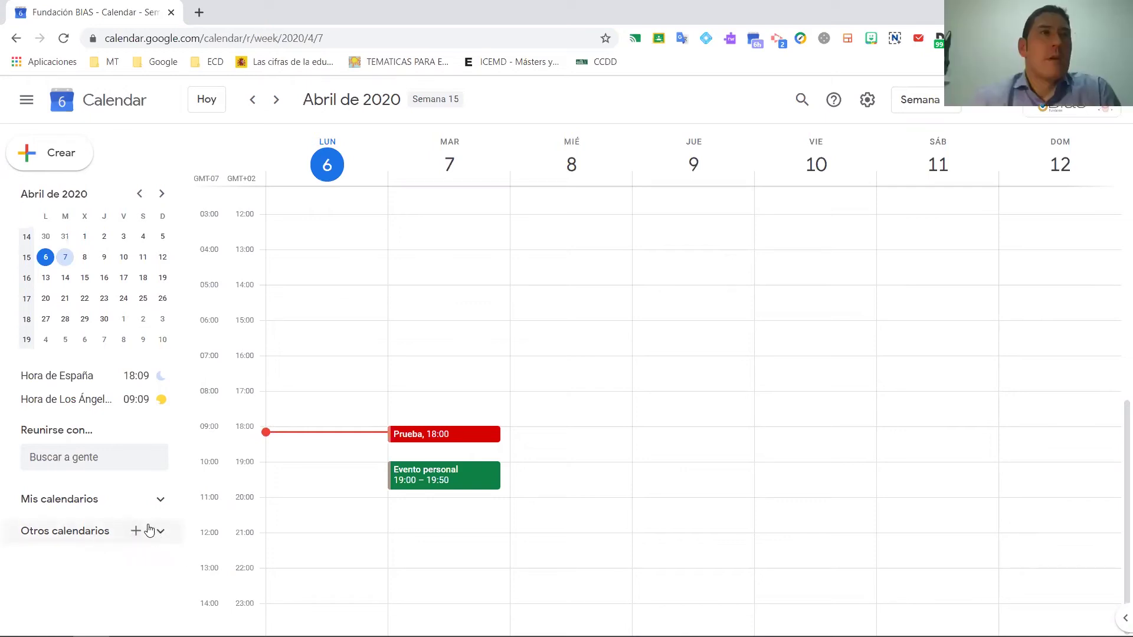
{"action": "left_click", "coordinate": [91, 499]}
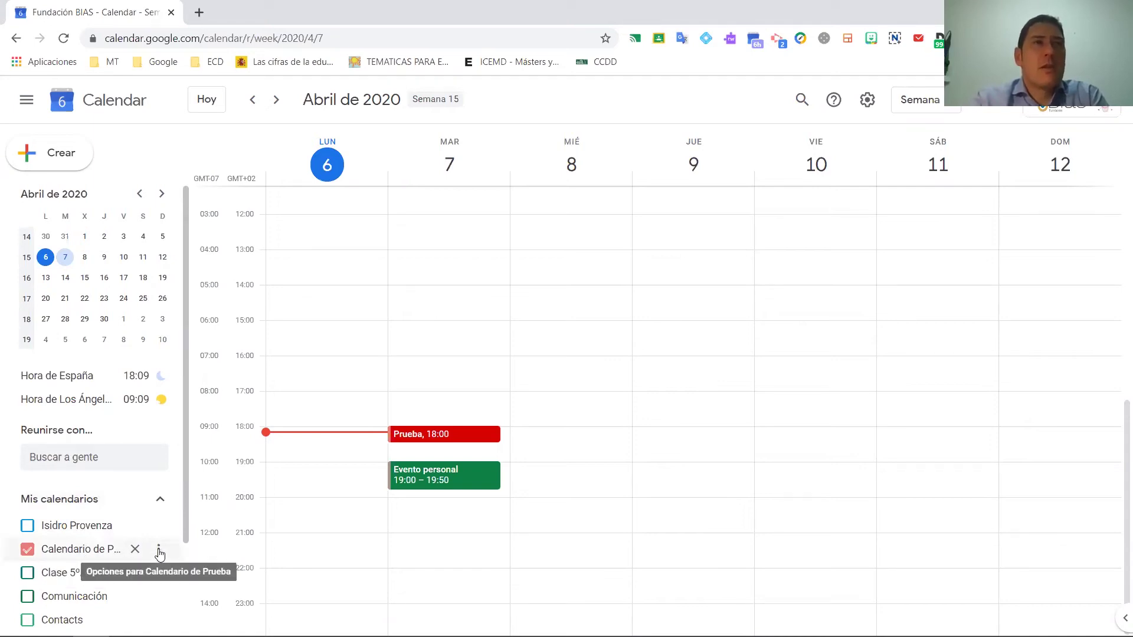
Look at the configuration and sharing settings of "Calendario de Prueba" and return to the week view
{"action": "left_click", "coordinate": [159, 552]}
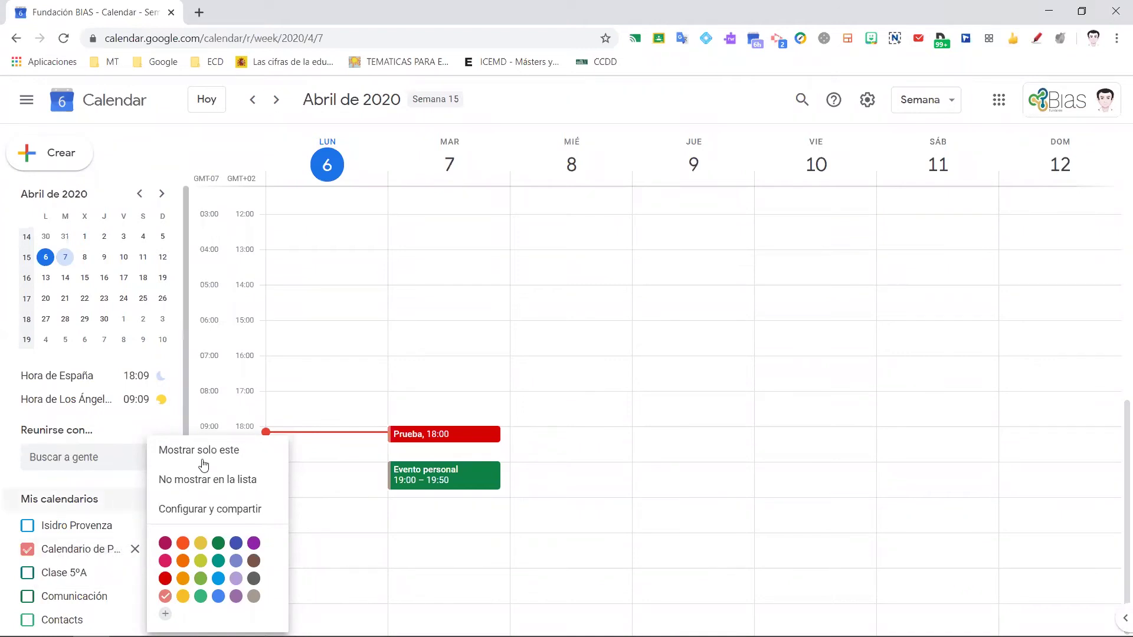
{"action": "left_click", "coordinate": [233, 508]}
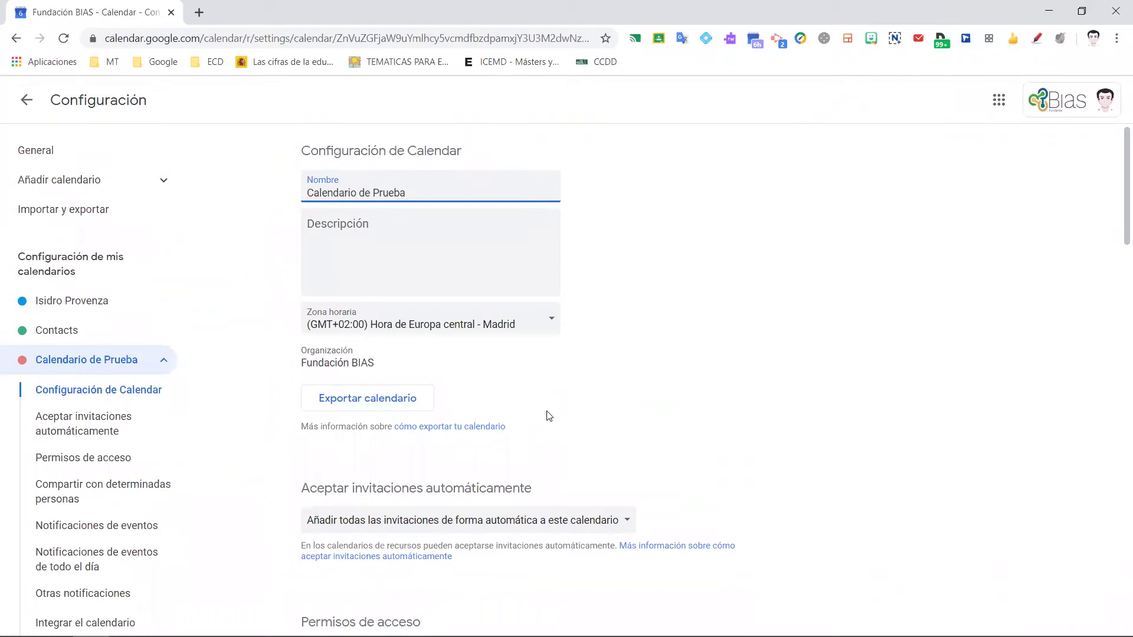
{"action": "left_click", "coordinate": [25, 102]}
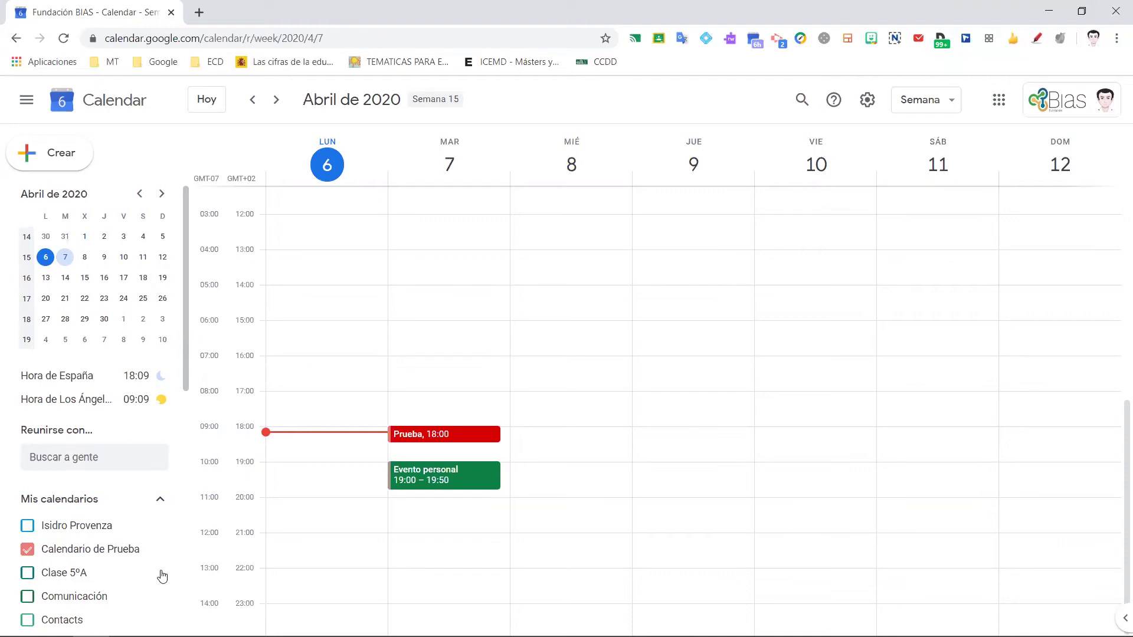
Toggle the visibility of the account owner's main calendar twice, and open the options of the "Personal" calendar
{"action": "left_click", "coordinate": [67, 529]}
{"action": "left_click", "coordinate": [68, 529]}
{"action": "scroll", "coordinate": [100, 569], "scroll_direction": "down", "scroll_amount": 1}
{"action": "scroll", "coordinate": [99, 568], "scroll_direction": "down", "scroll_amount": 2}
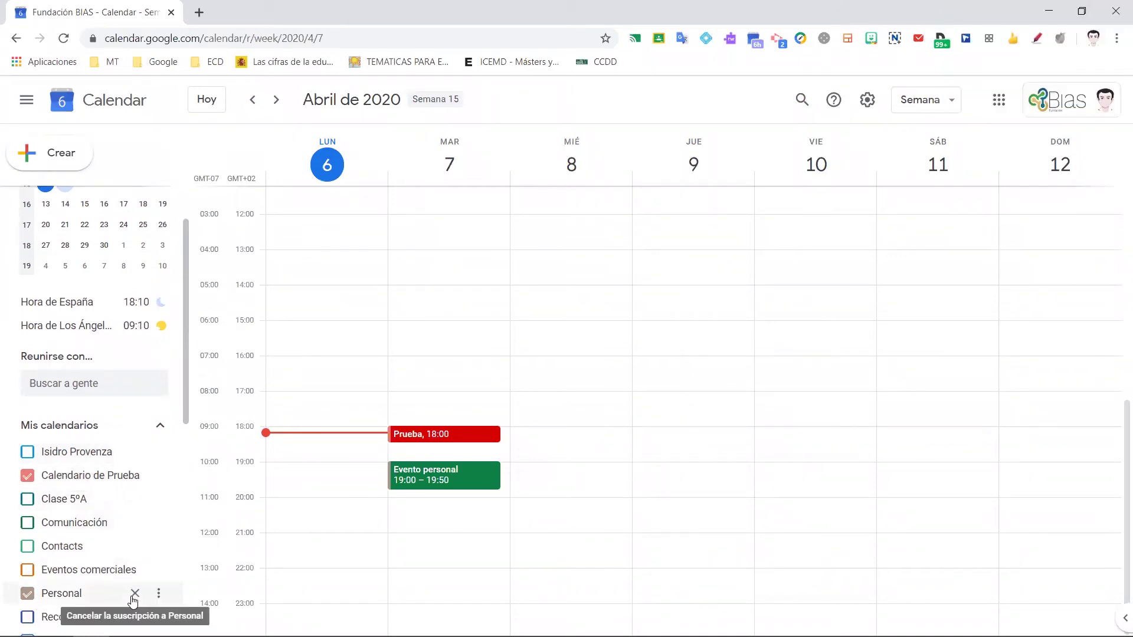
{"action": "left_click", "coordinate": [159, 594]}
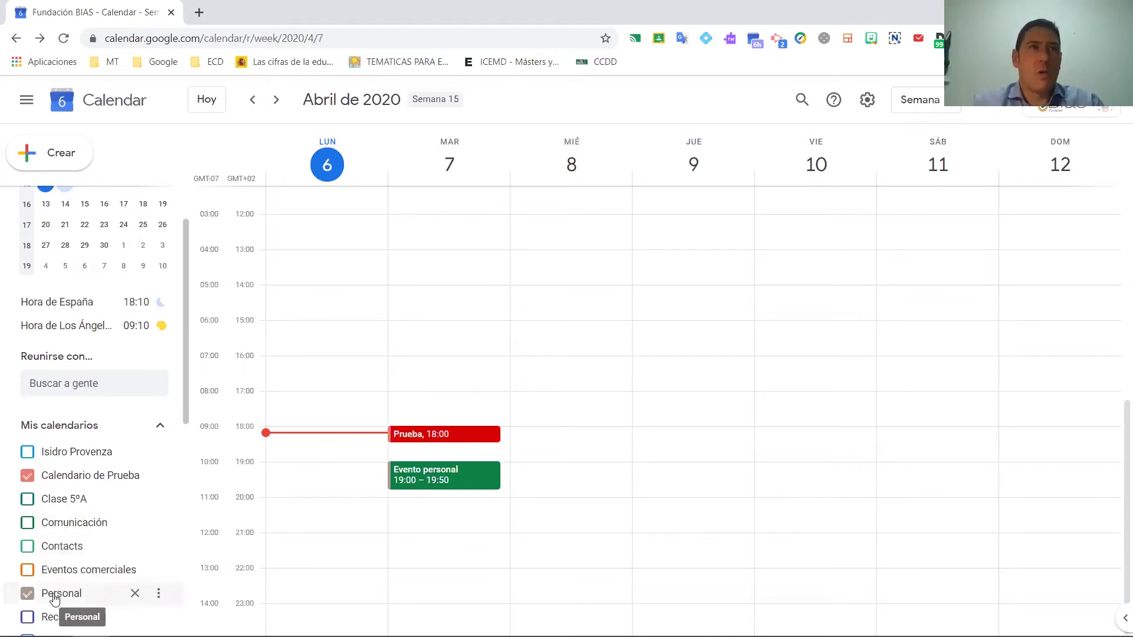
Hide and show "Calendario de Prueba" again, and open its configuration and sharing settings
{"action": "left_click", "coordinate": [72, 477]}
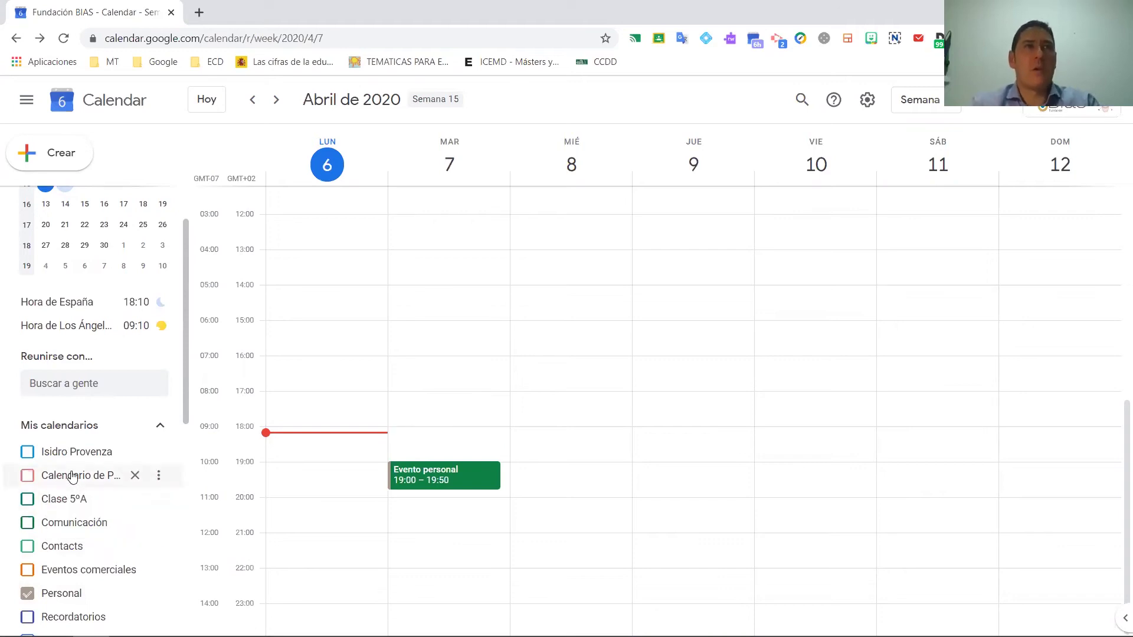
{"action": "left_click", "coordinate": [72, 477]}
{"action": "left_click", "coordinate": [158, 475]}
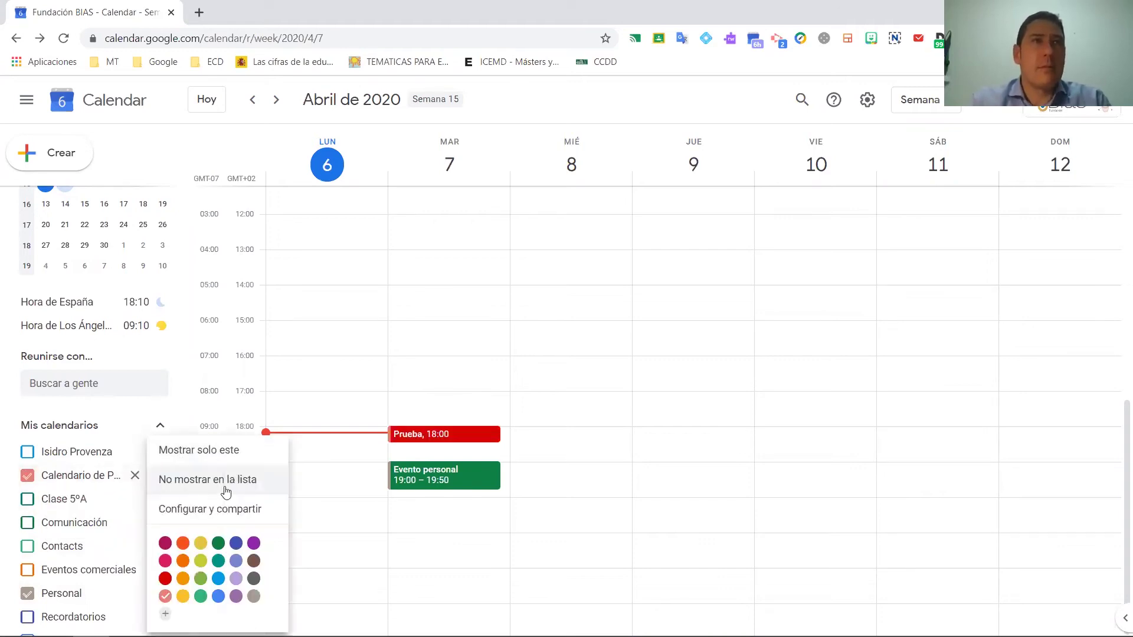
{"action": "left_click", "coordinate": [205, 516]}
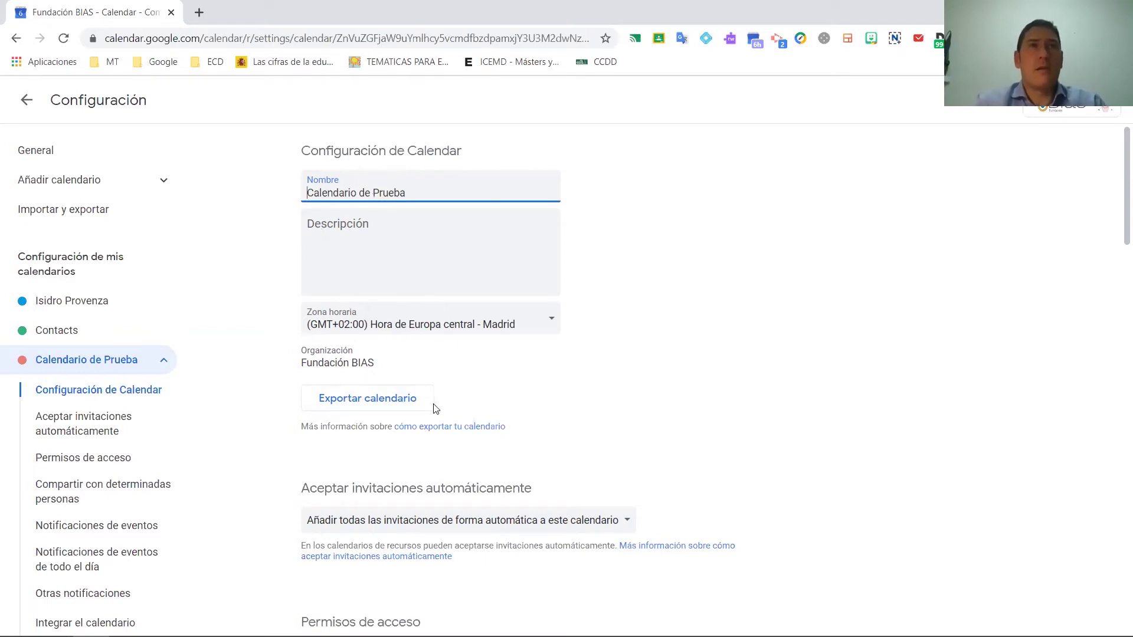
Examine the general settings of "Calendario de Prueba" and the options for accepting invitations automatically
{"action": "scroll", "coordinate": [478, 394], "scroll_direction": "down", "scroll_amount": 1}
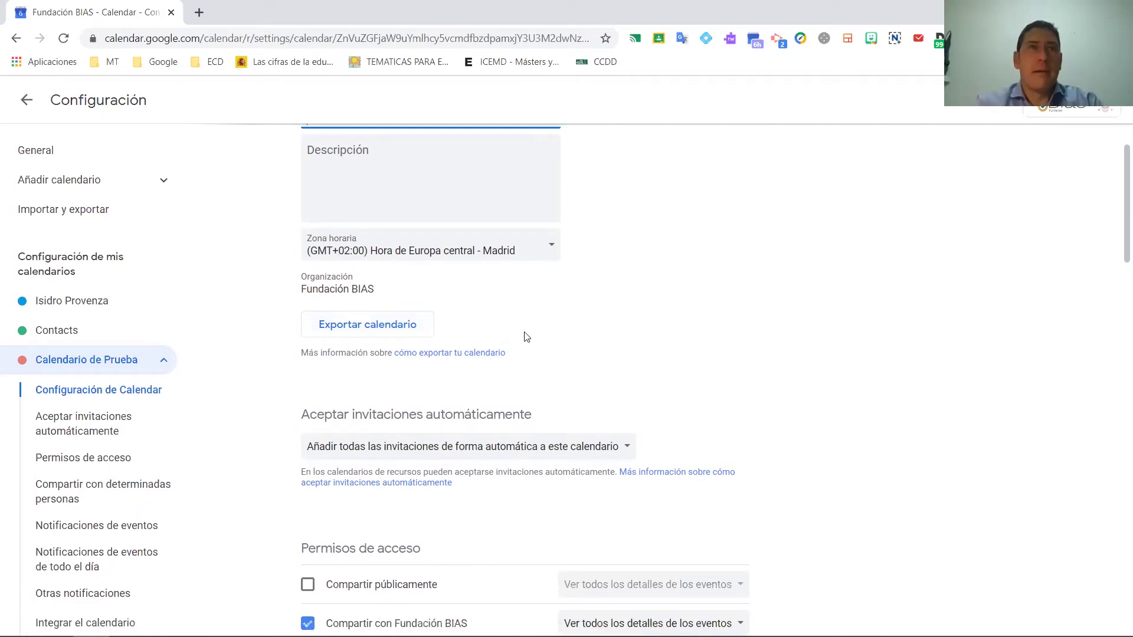
{"action": "scroll", "coordinate": [617, 360], "scroll_direction": "down", "scroll_amount": 1}
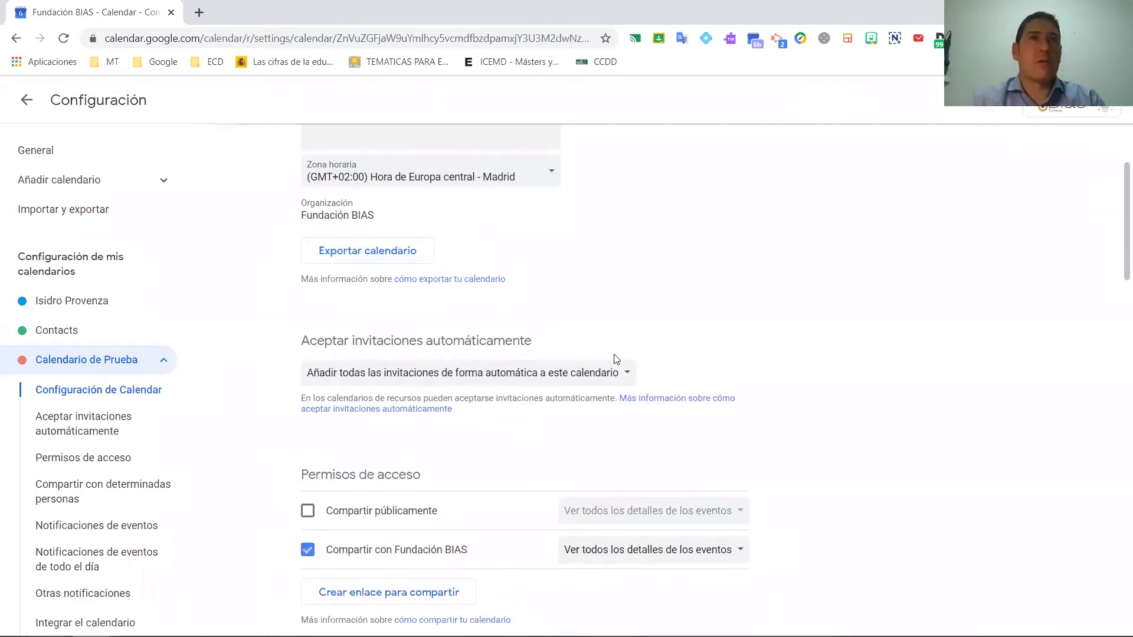
{"action": "scroll", "coordinate": [600, 331], "scroll_direction": "up", "scroll_amount": 1}
{"action": "scroll", "coordinate": [593, 331], "scroll_direction": "down", "scroll_amount": 1}
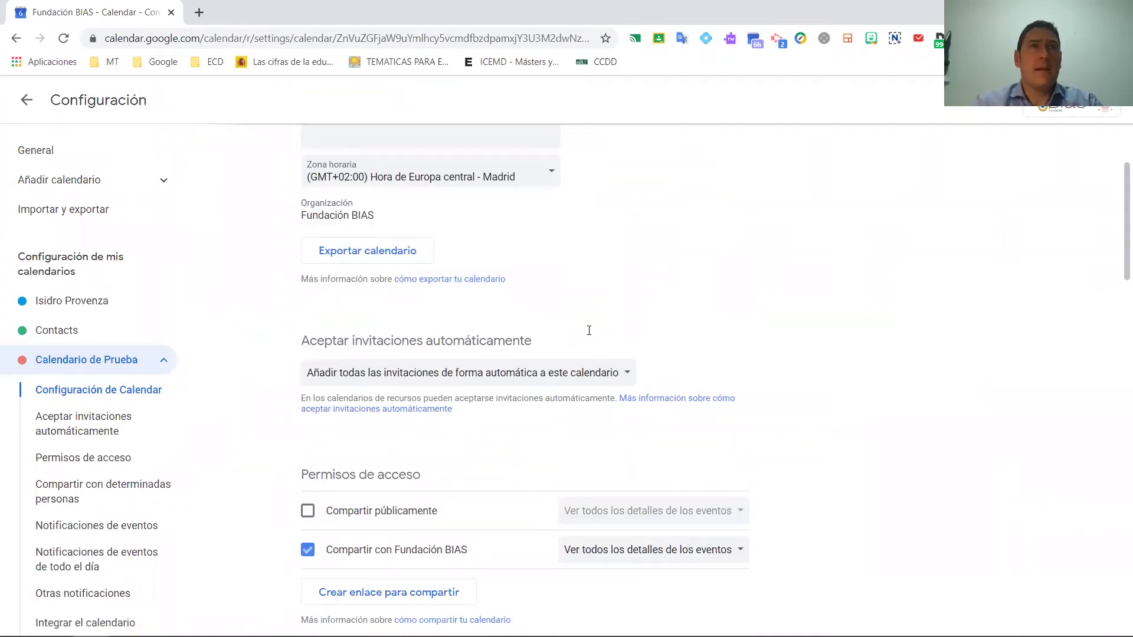
{"action": "left_click", "coordinate": [367, 374]}
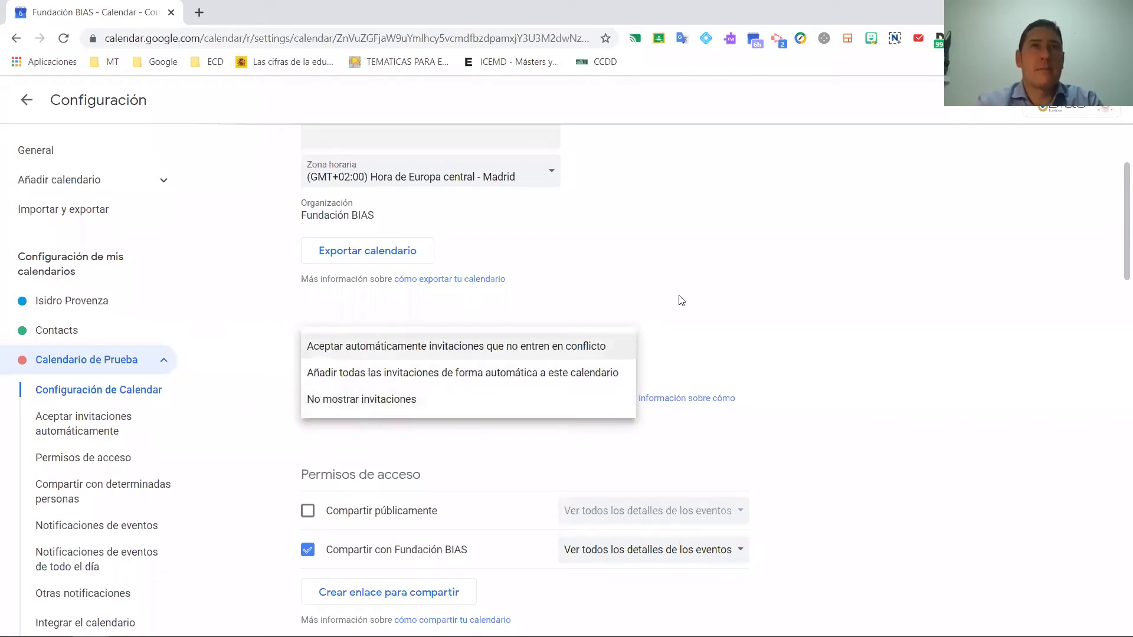
Share "Calendario de Prueba" publicly, accept the warning, and look at the public access levels
{"action": "scroll", "coordinate": [507, 436], "scroll_direction": "down", "scroll_amount": 2}
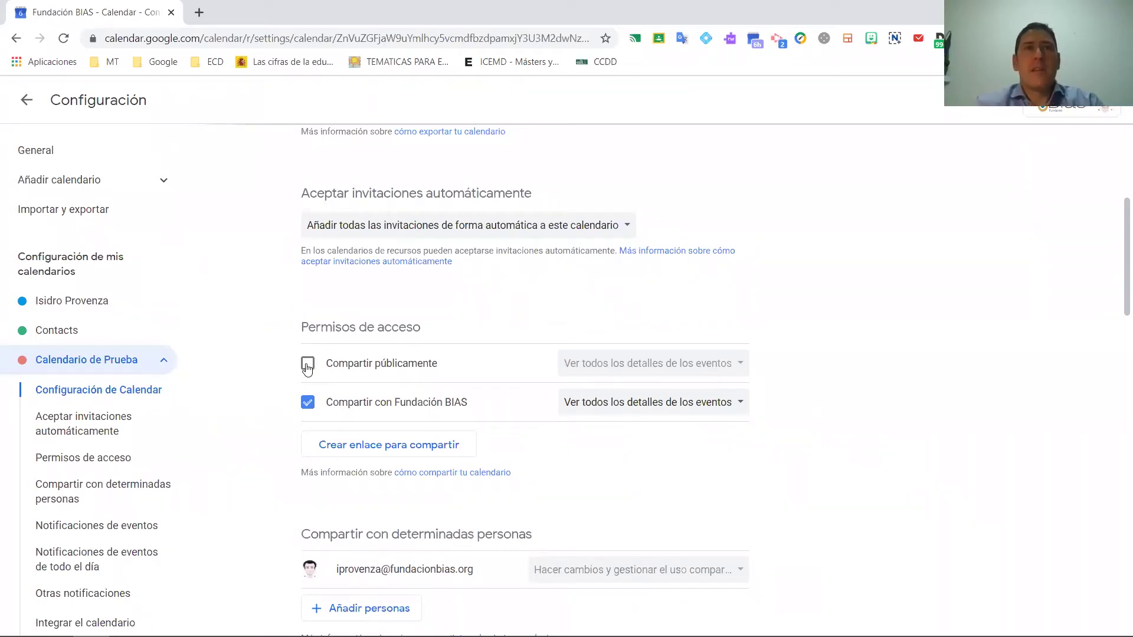
{"action": "left_click", "coordinate": [306, 363]}
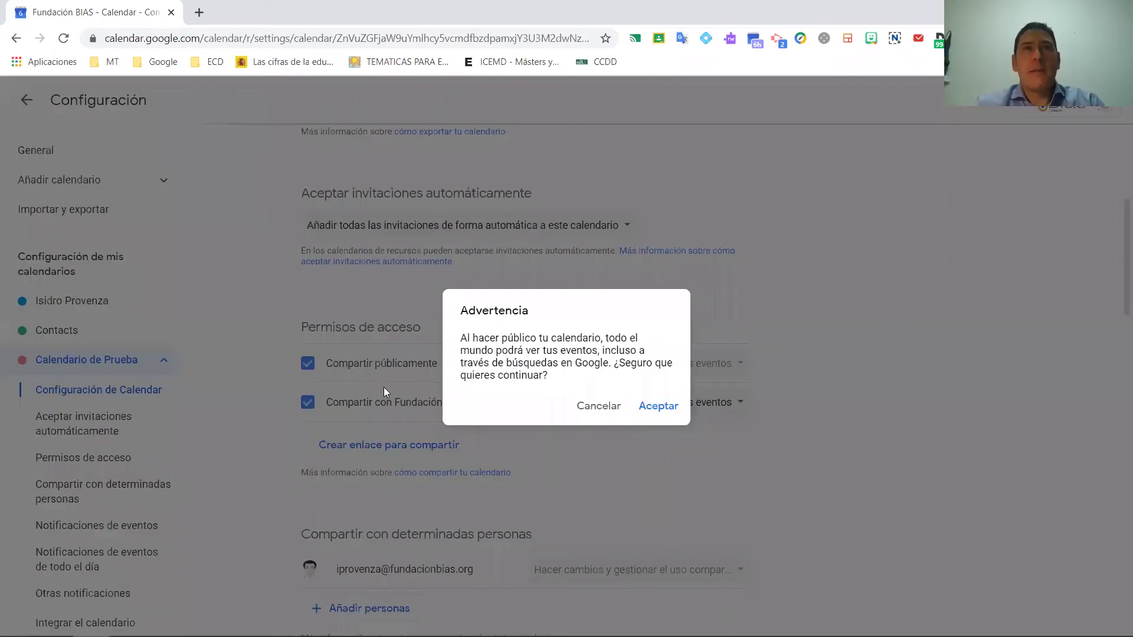
{"action": "left_click", "coordinate": [653, 407]}
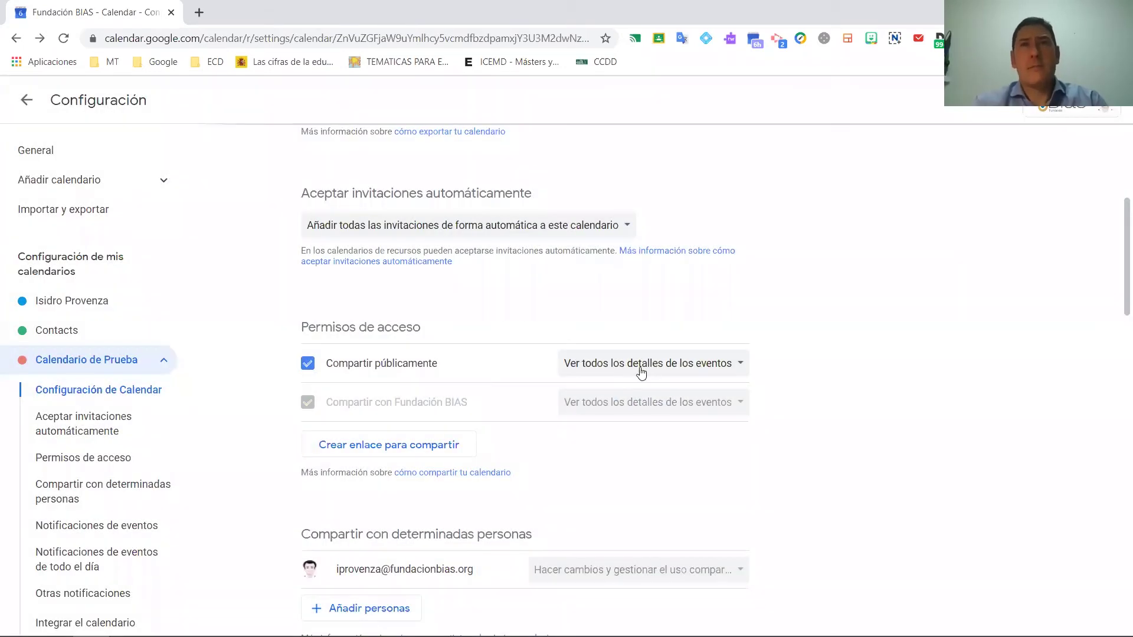
{"action": "left_click", "coordinate": [698, 366]}
{"action": "left_click", "coordinate": [775, 286]}
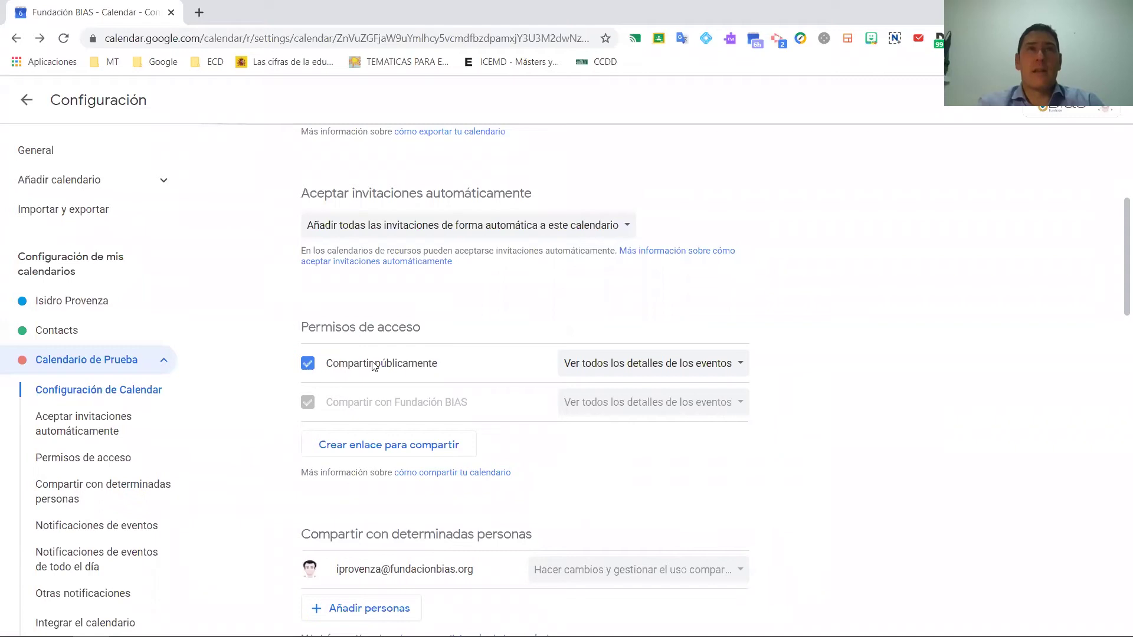
Create a sharing link for "Calendario de Prueba", copy it to the clipboard and close its dialog
{"action": "scroll", "coordinate": [531, 378], "scroll_direction": "down", "scroll_amount": 1}
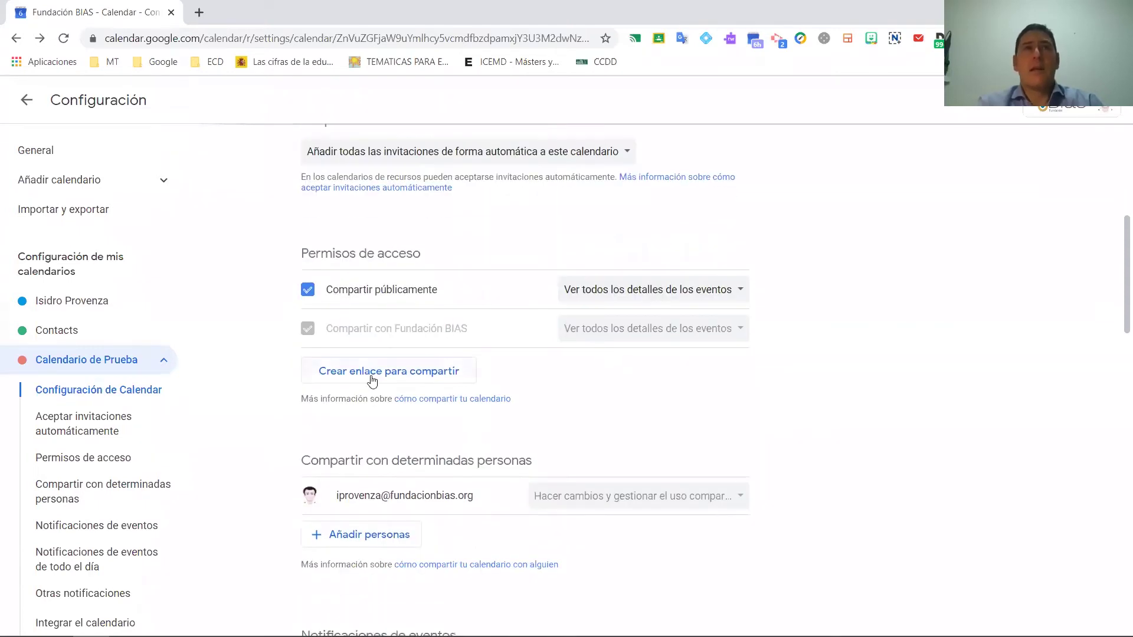
{"action": "left_click", "coordinate": [407, 378]}
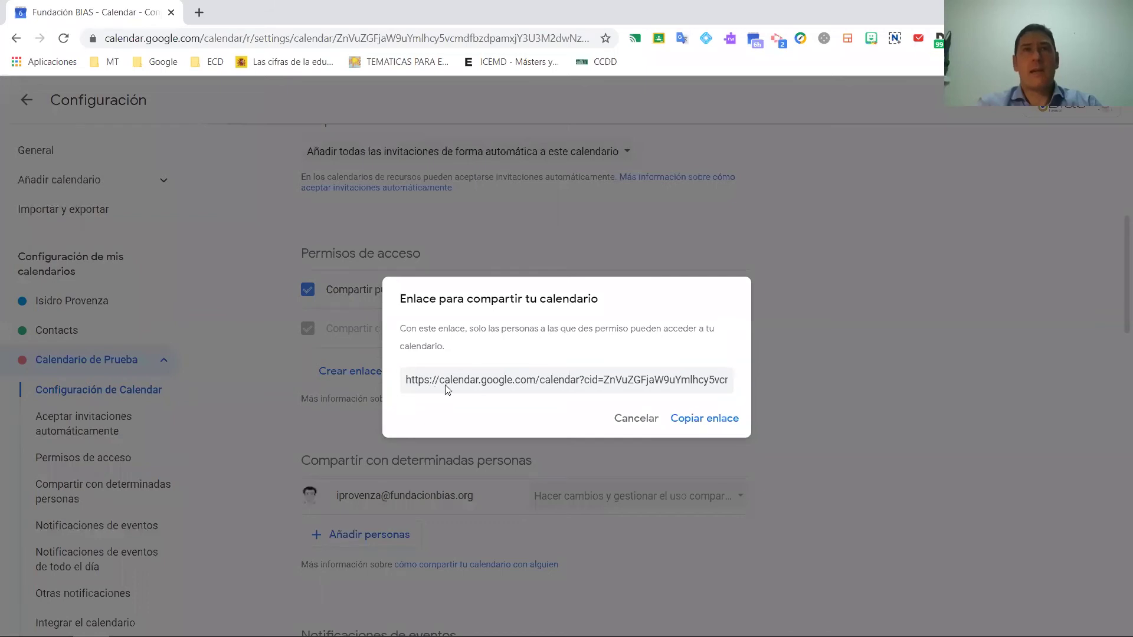
{"action": "left_click", "coordinate": [733, 425]}
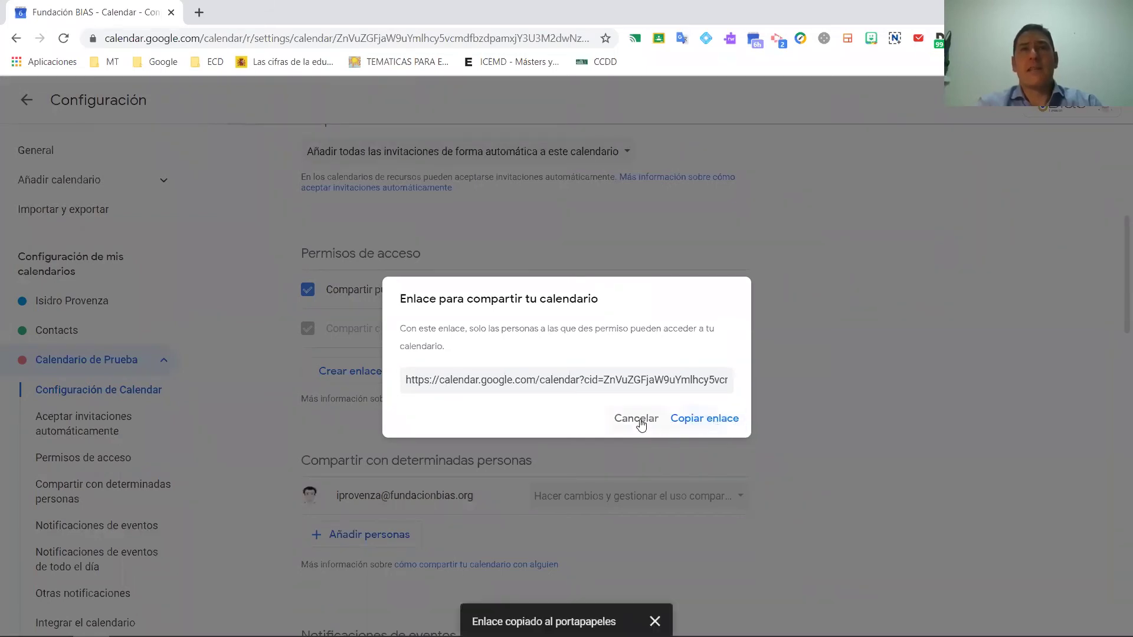
{"action": "left_click", "coordinate": [812, 416]}
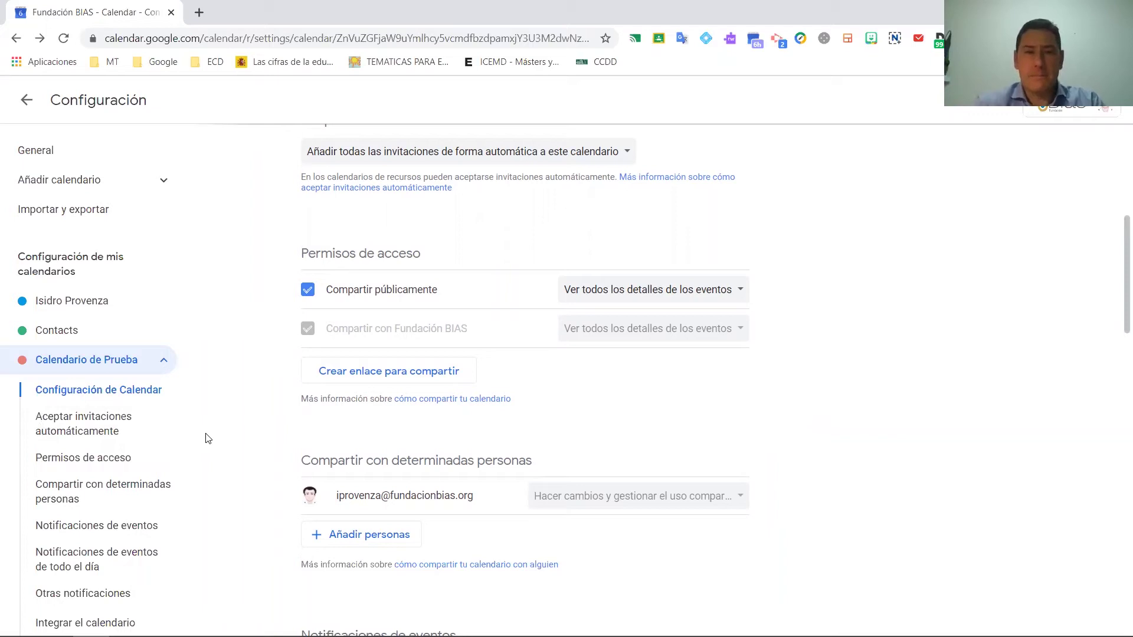
Disable public sharing of "Calendario de Prueba", and switch sharing with Fundación BIAS off and on again
{"action": "left_click", "coordinate": [306, 298]}
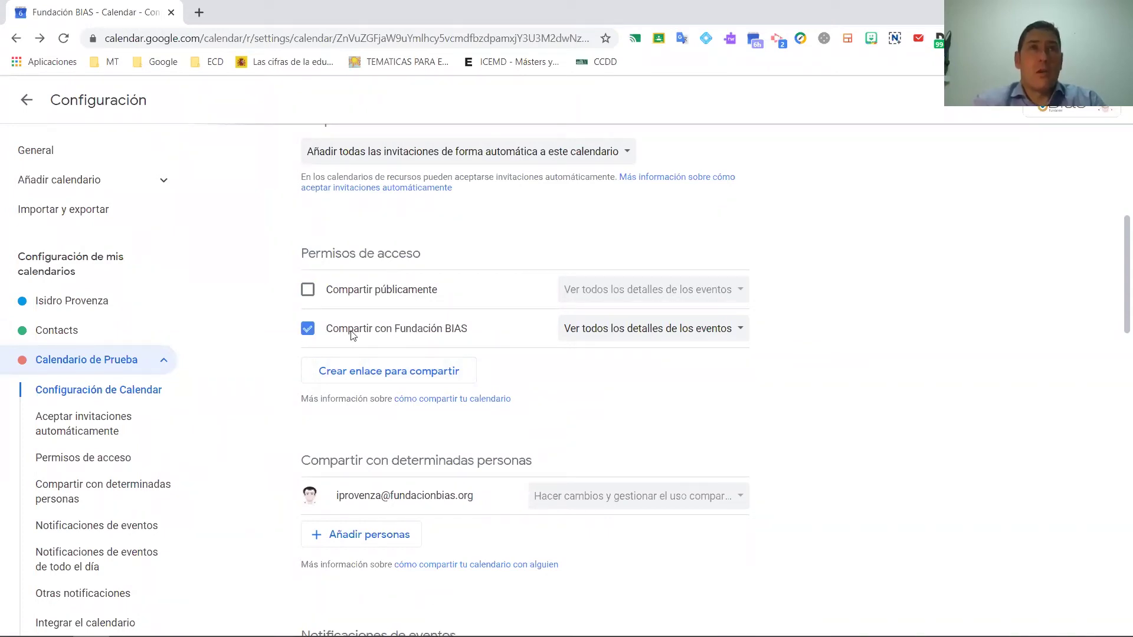
{"action": "left_click", "coordinate": [306, 329]}
{"action": "left_click", "coordinate": [307, 328]}
{"action": "scroll", "coordinate": [255, 333], "scroll_direction": "down", "scroll_amount": 1}
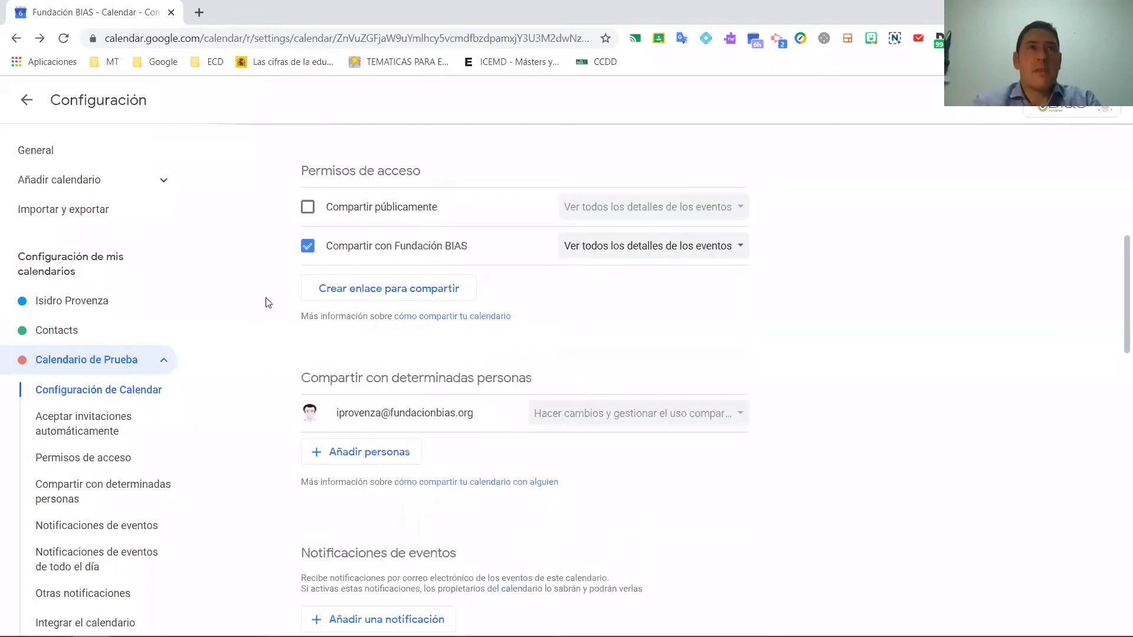
{"action": "scroll", "coordinate": [255, 332], "scroll_direction": "down", "scroll_amount": 1}
{"action": "scroll", "coordinate": [318, 277], "scroll_direction": "up", "scroll_amount": 1}
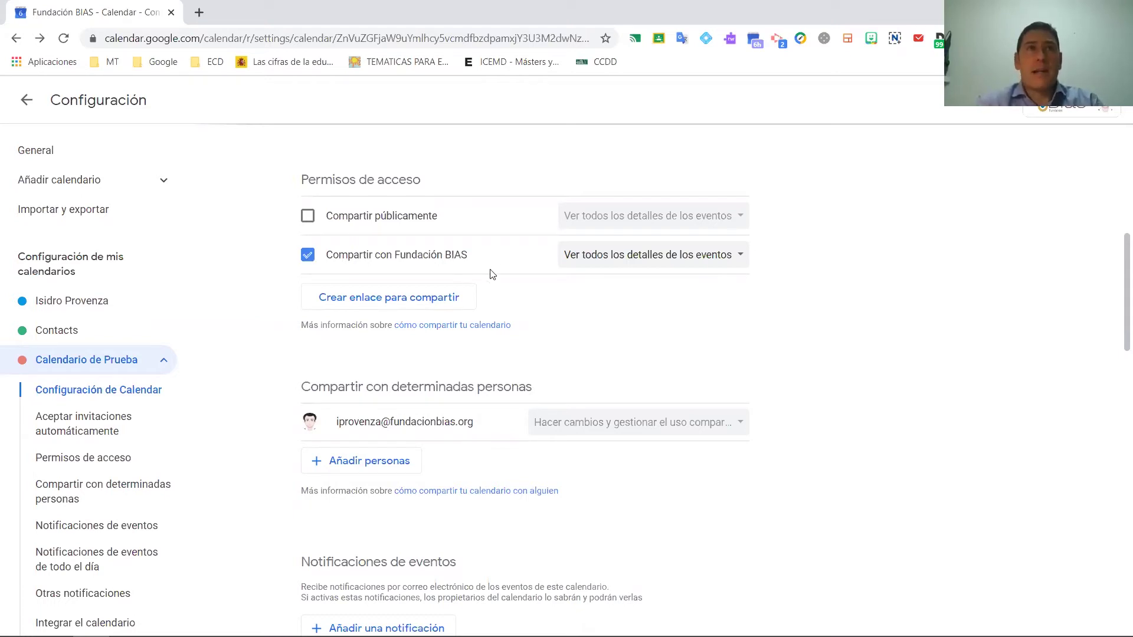
Look at the dialog for sharing "Calendario de Prueba" with specific people, and cancel it without adding anyone
{"action": "scroll", "coordinate": [519, 317], "scroll_direction": "down", "scroll_amount": 1}
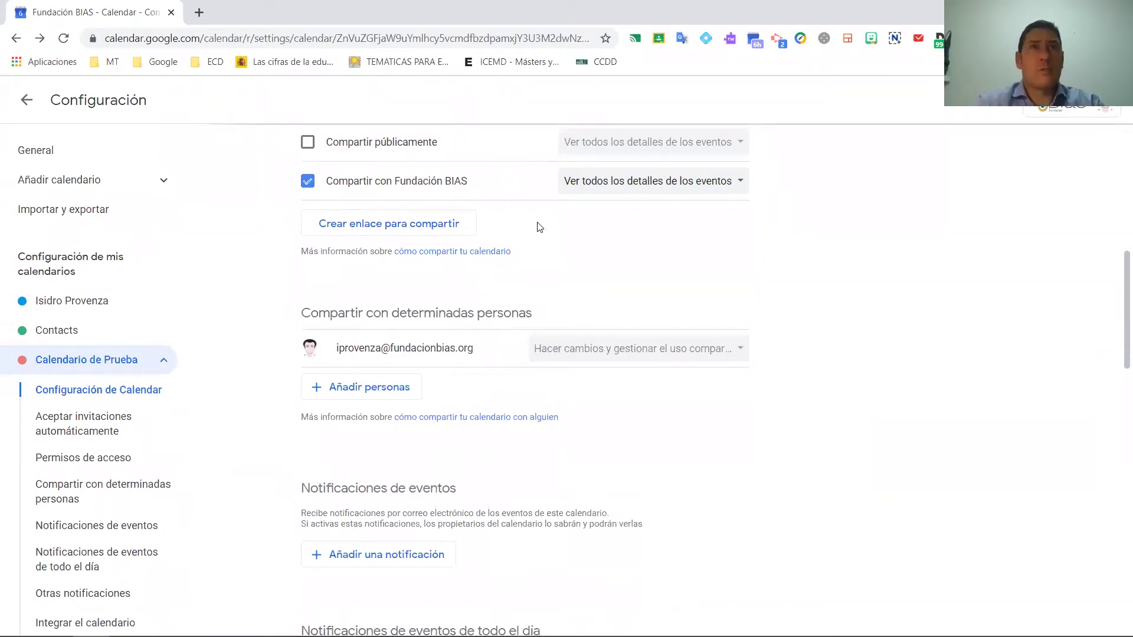
{"action": "scroll", "coordinate": [664, 259], "scroll_direction": "down", "scroll_amount": 1}
{"action": "scroll", "coordinate": [649, 248], "scroll_direction": "down", "scroll_amount": 1}
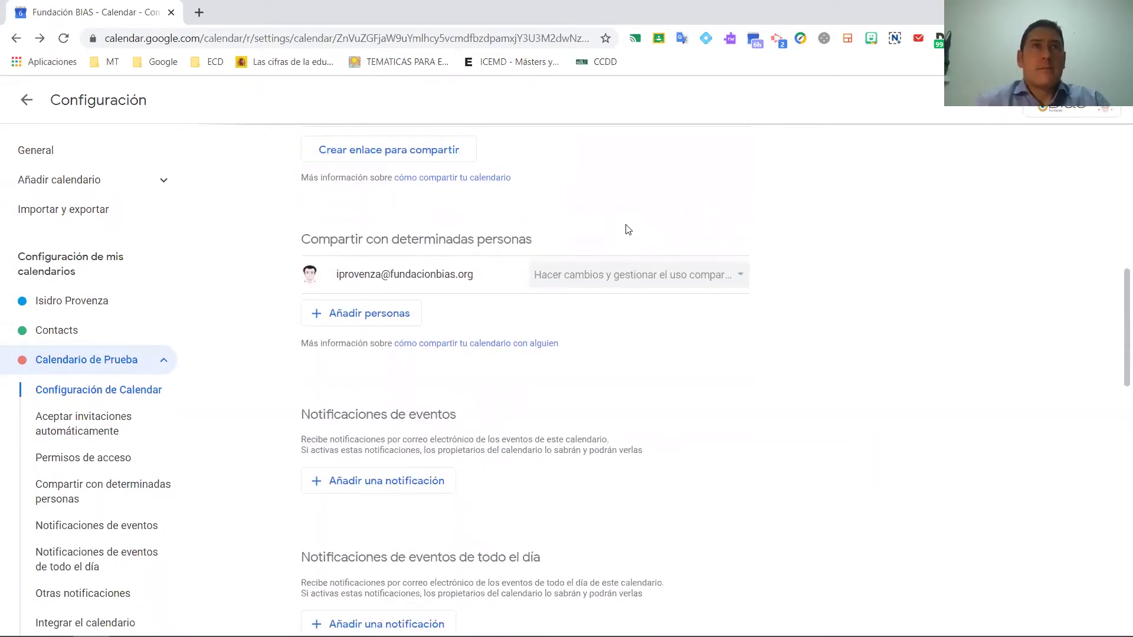
{"action": "scroll", "coordinate": [627, 227], "scroll_direction": "down", "scroll_amount": 1}
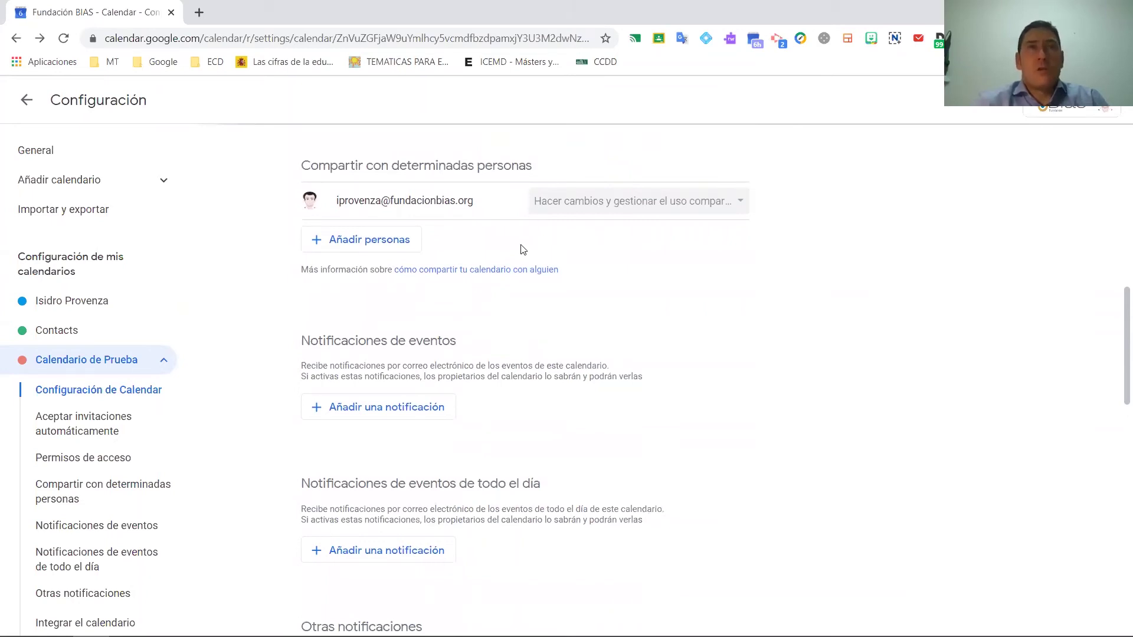
{"action": "left_click", "coordinate": [378, 243]}
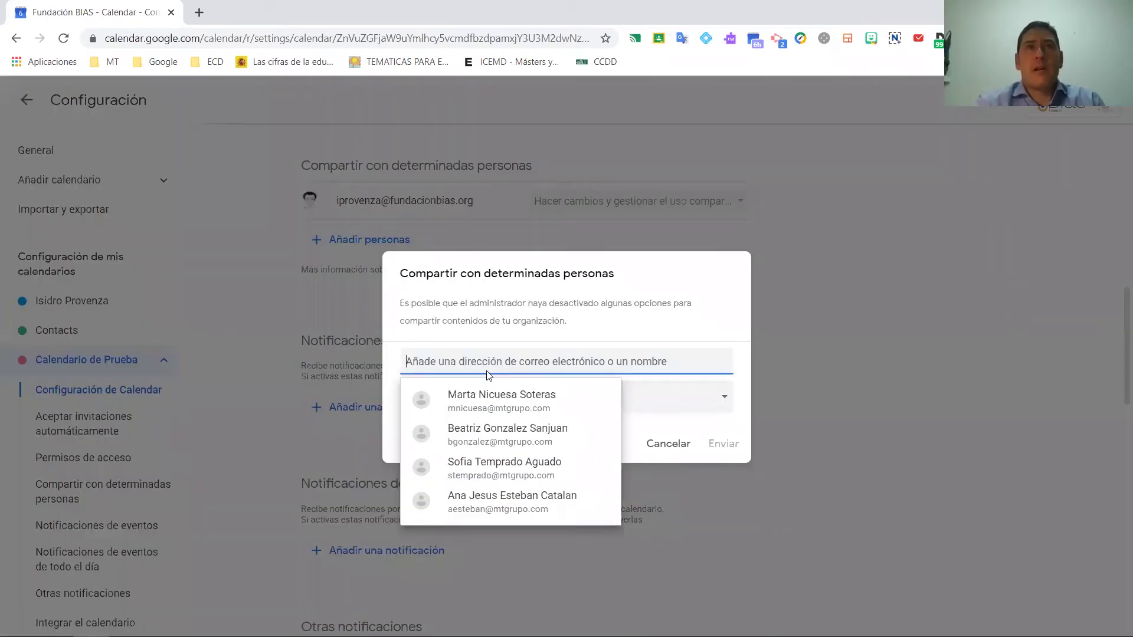
{"action": "left_click", "coordinate": [681, 443]}
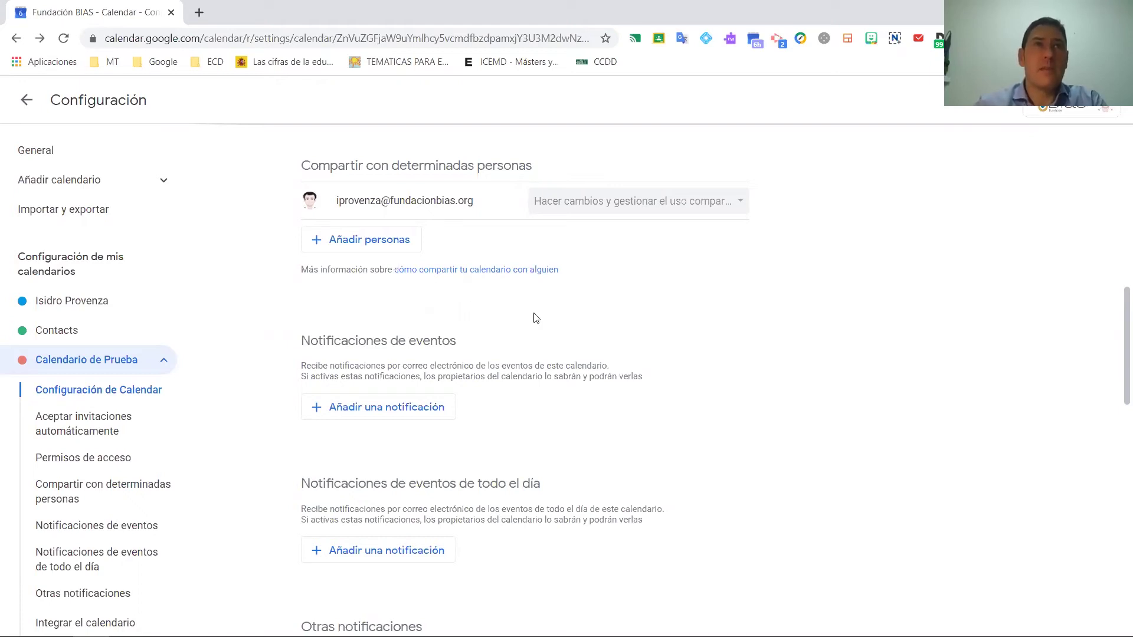
Add an event notification to "Calendario de Prueba" set to 1 hour before the event
{"action": "scroll", "coordinate": [536, 318], "scroll_direction": "down", "scroll_amount": 1}
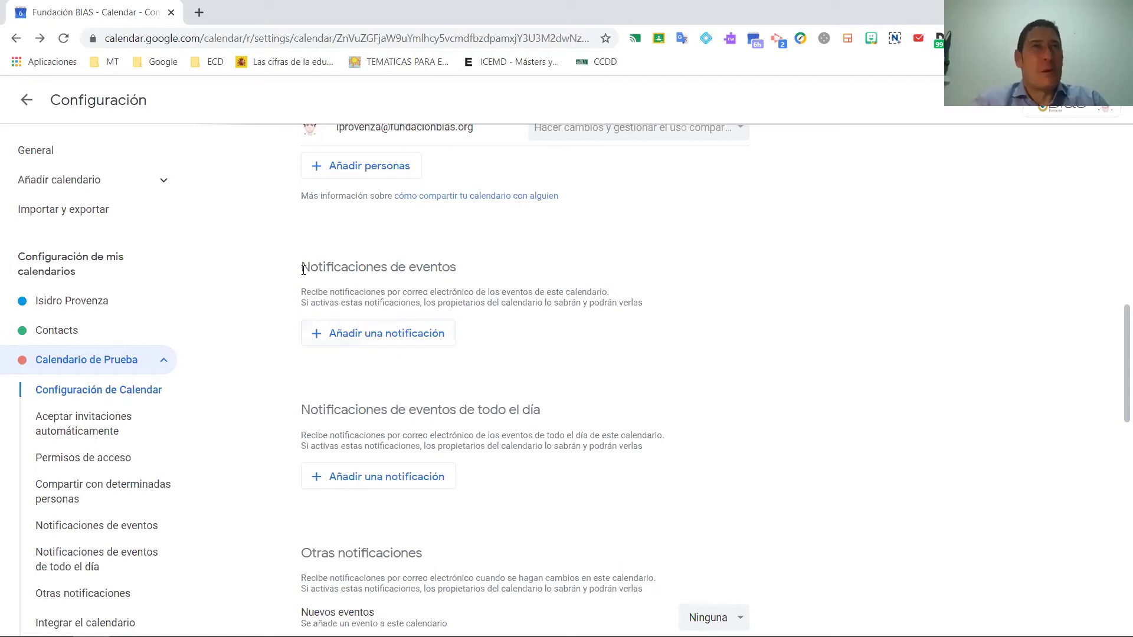
{"action": "scroll", "coordinate": [373, 255], "scroll_direction": "up", "scroll_amount": 1}
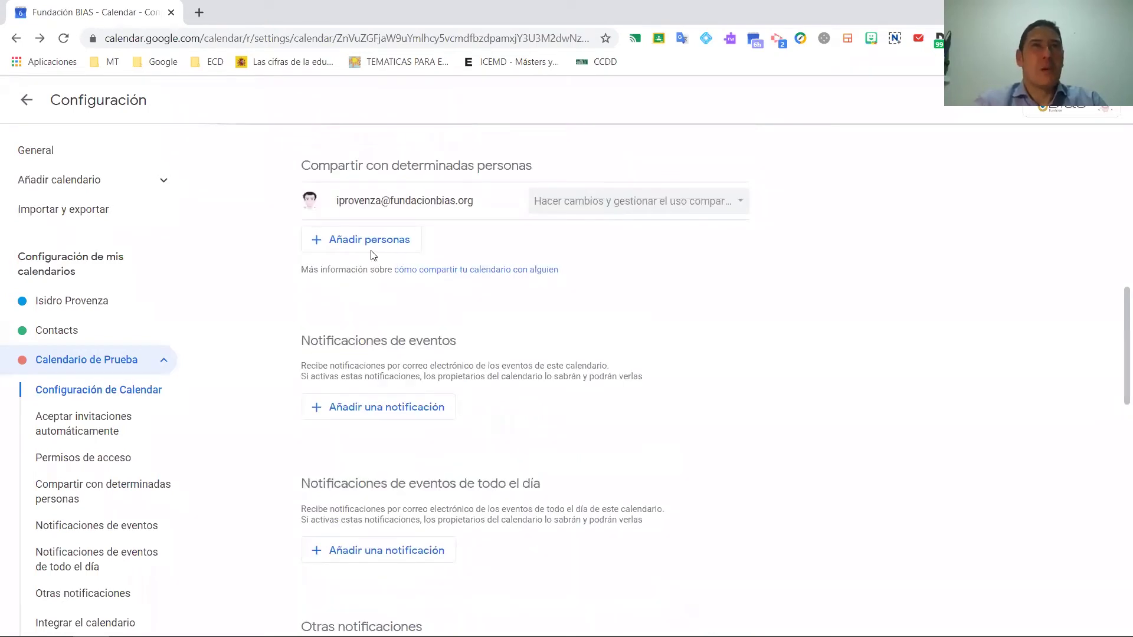
{"action": "scroll", "coordinate": [415, 303], "scroll_direction": "down", "scroll_amount": 1}
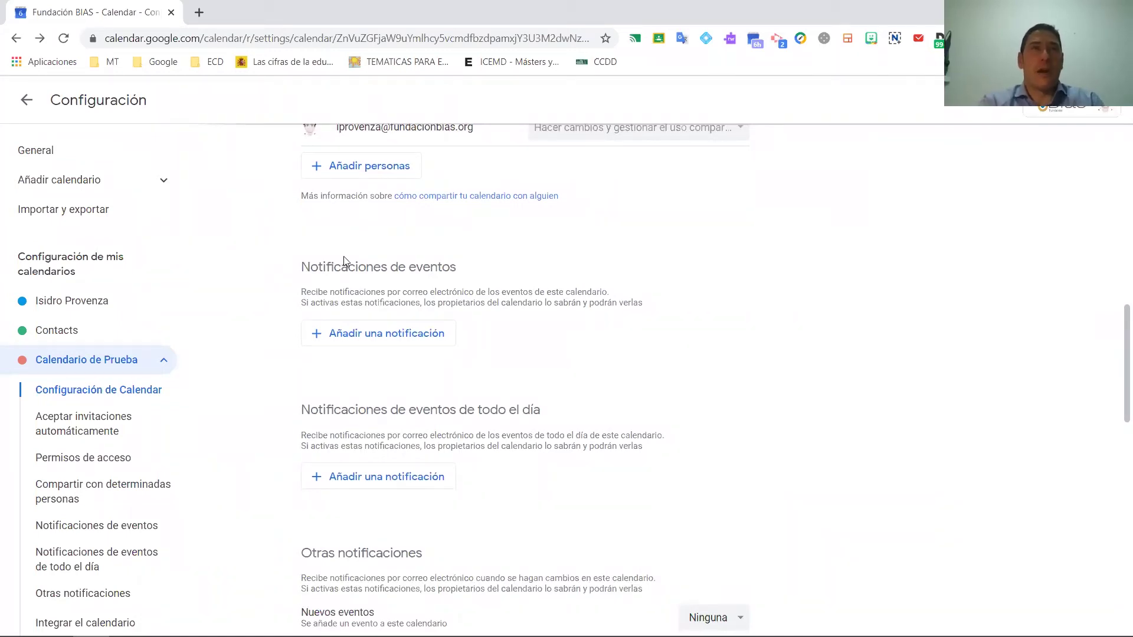
{"action": "left_click", "coordinate": [384, 337]}
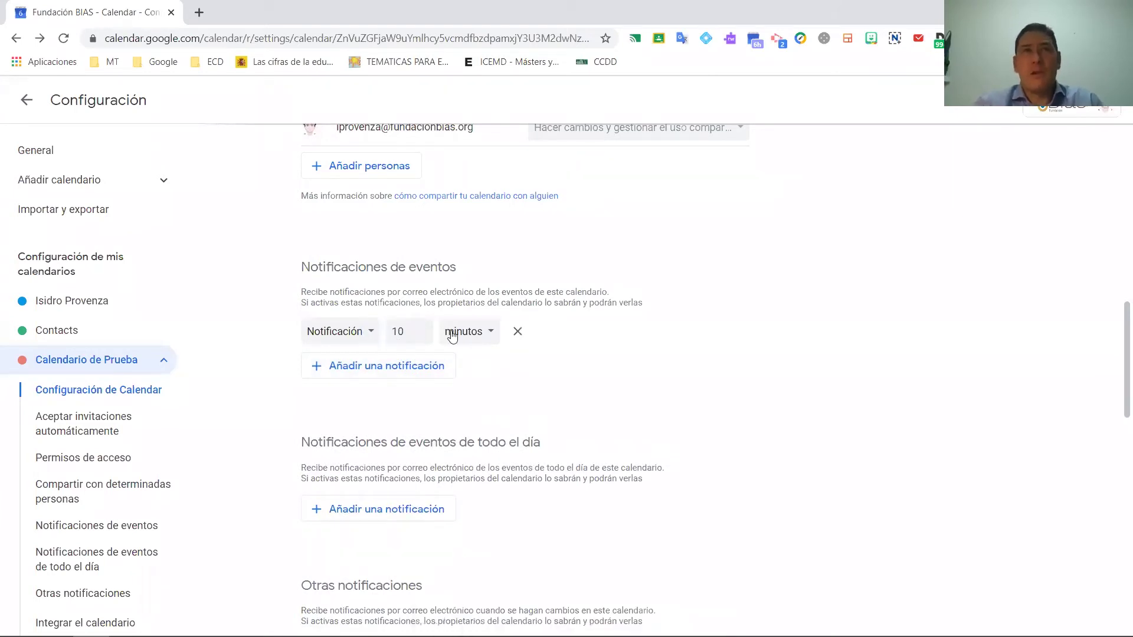
{"action": "left_click", "coordinate": [401, 331]}
{"action": "key", "text": "BackSpace"}
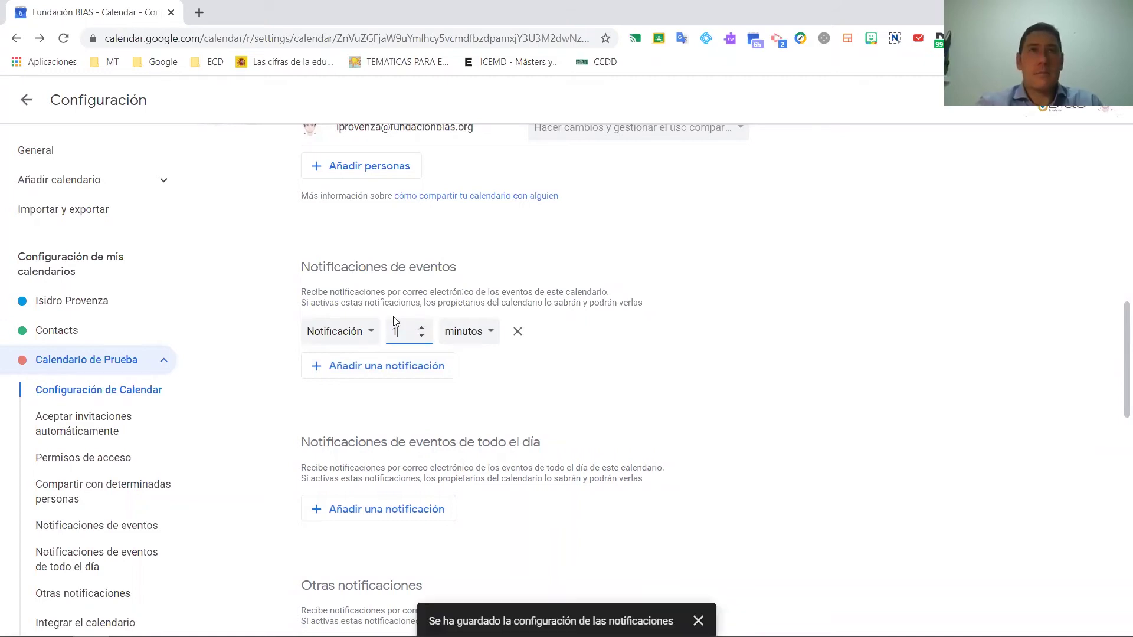
{"action": "left_click", "coordinate": [477, 331]}
{"action": "left_click", "coordinate": [479, 359]}
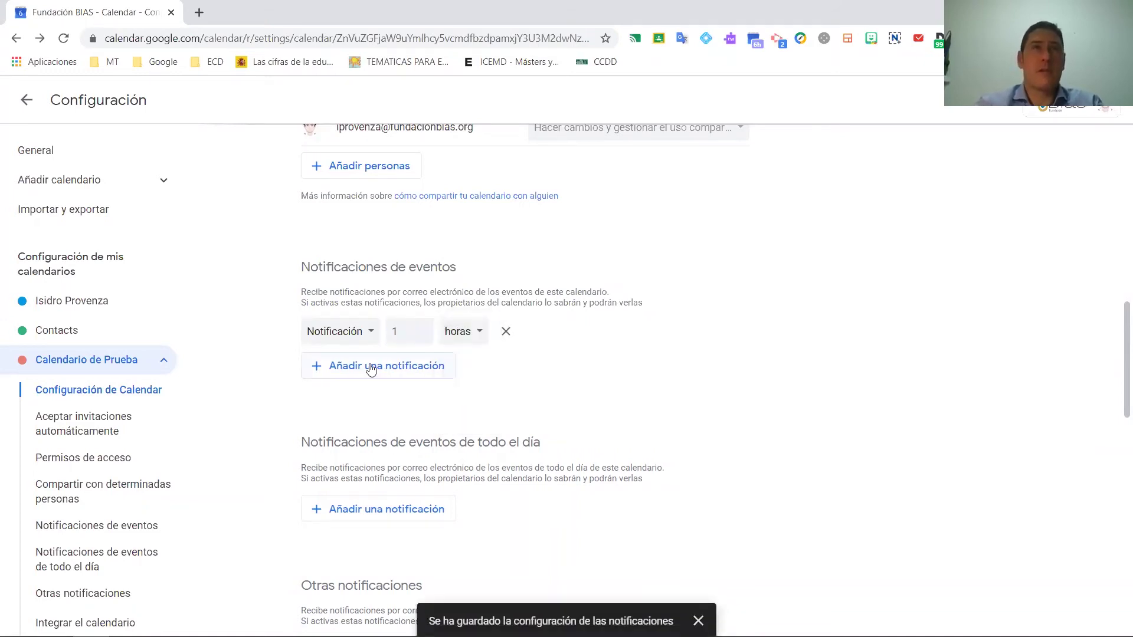
Add a second event notification of 10 minutes, and change the 1-hour one to Correo electrónico, 4 days before
{"action": "left_click", "coordinate": [383, 367]}
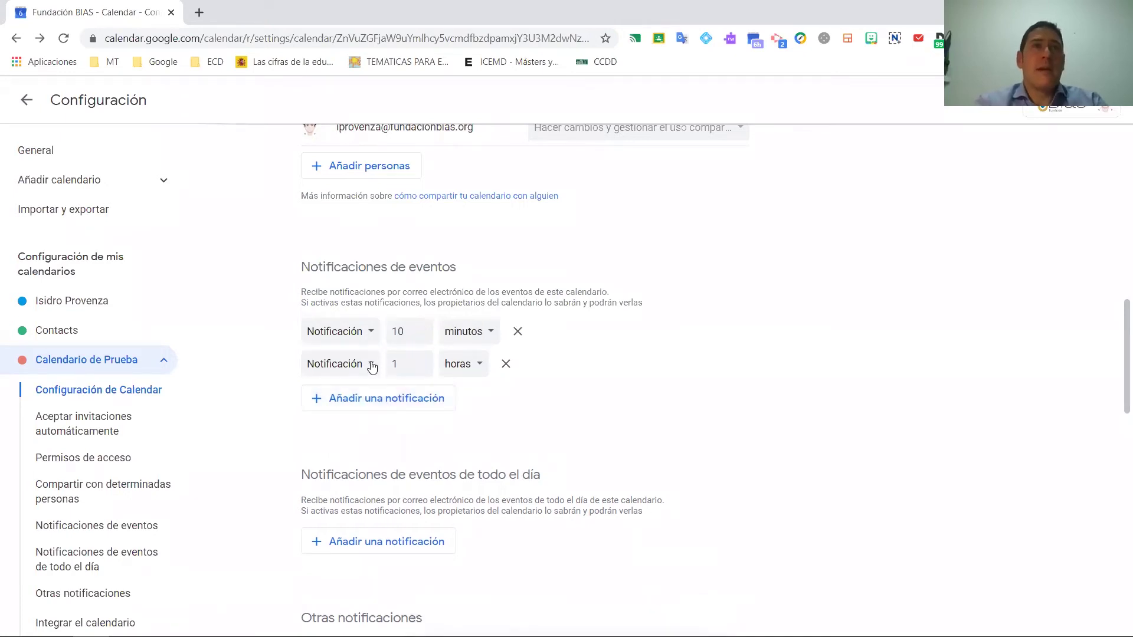
{"action": "left_click", "coordinate": [382, 366]}
{"action": "left_click", "coordinate": [371, 336]}
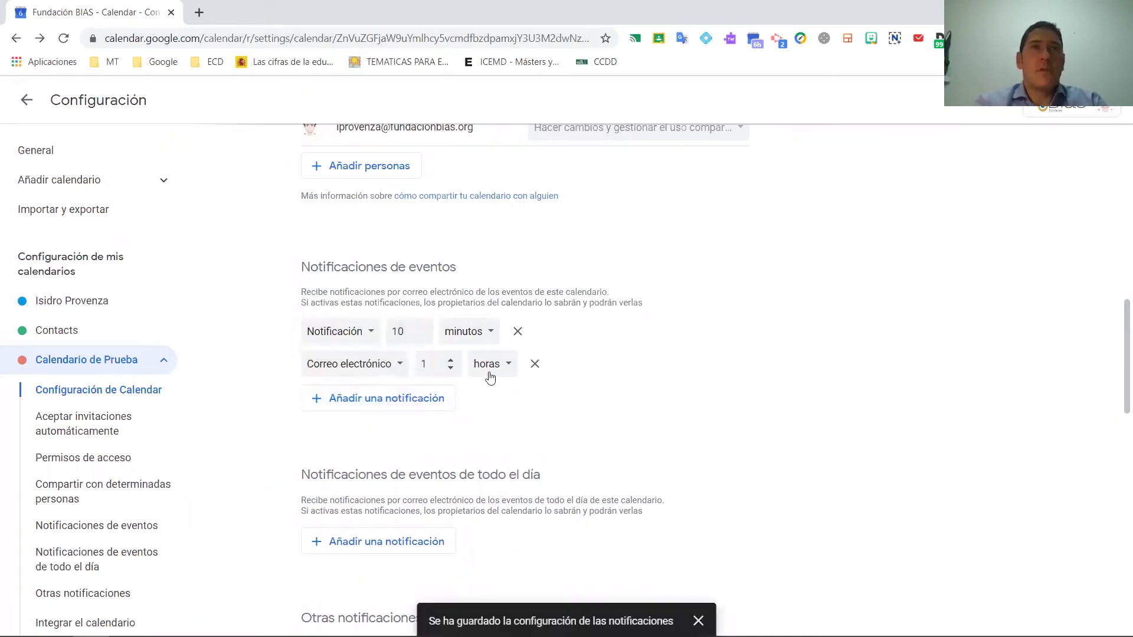
{"action": "left_click", "coordinate": [438, 362]}
{"action": "type", "text": "4"}
{"action": "left_click", "coordinate": [505, 364]}
{"action": "left_click", "coordinate": [495, 393]}
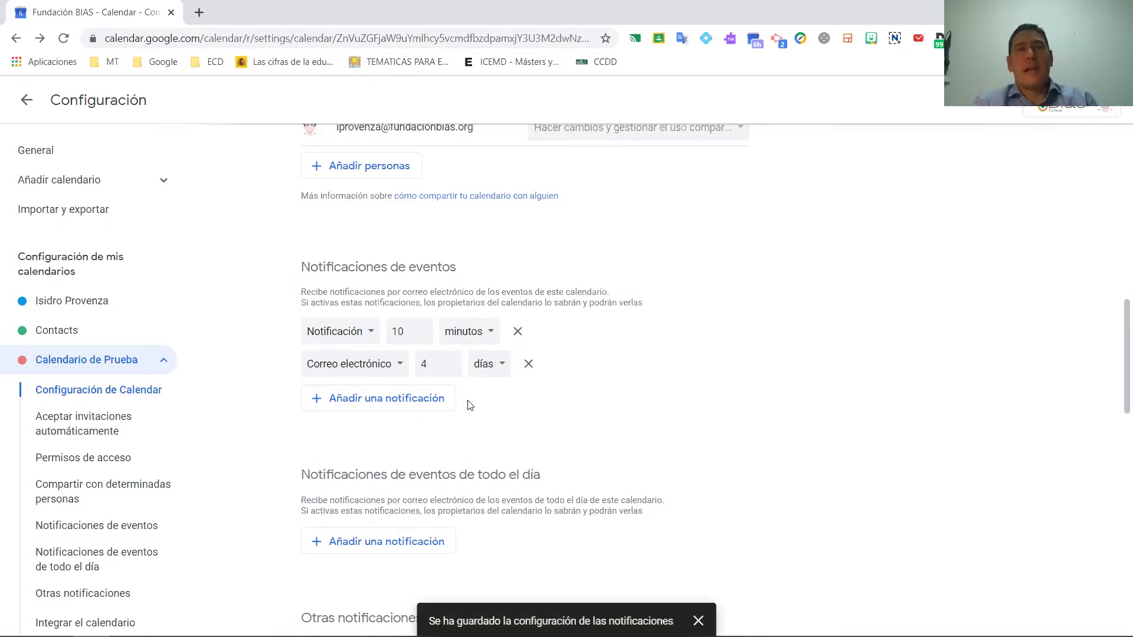
{"action": "scroll", "coordinate": [493, 406], "scroll_direction": "down", "scroll_amount": 1}
{"action": "scroll", "coordinate": [494, 408], "scroll_direction": "up", "scroll_amount": 1}
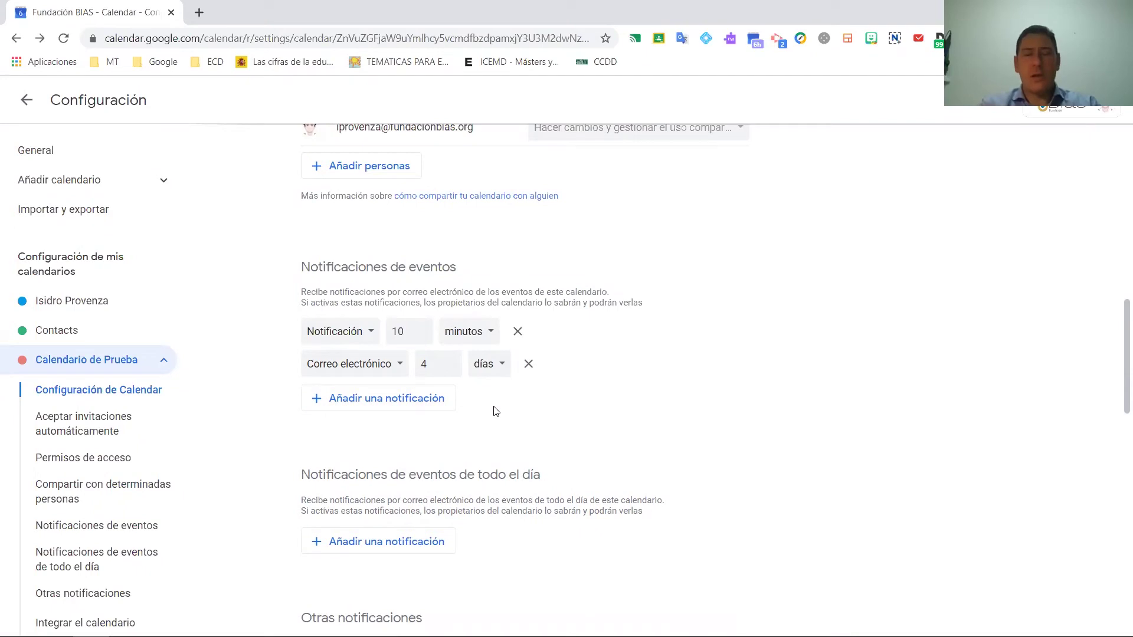
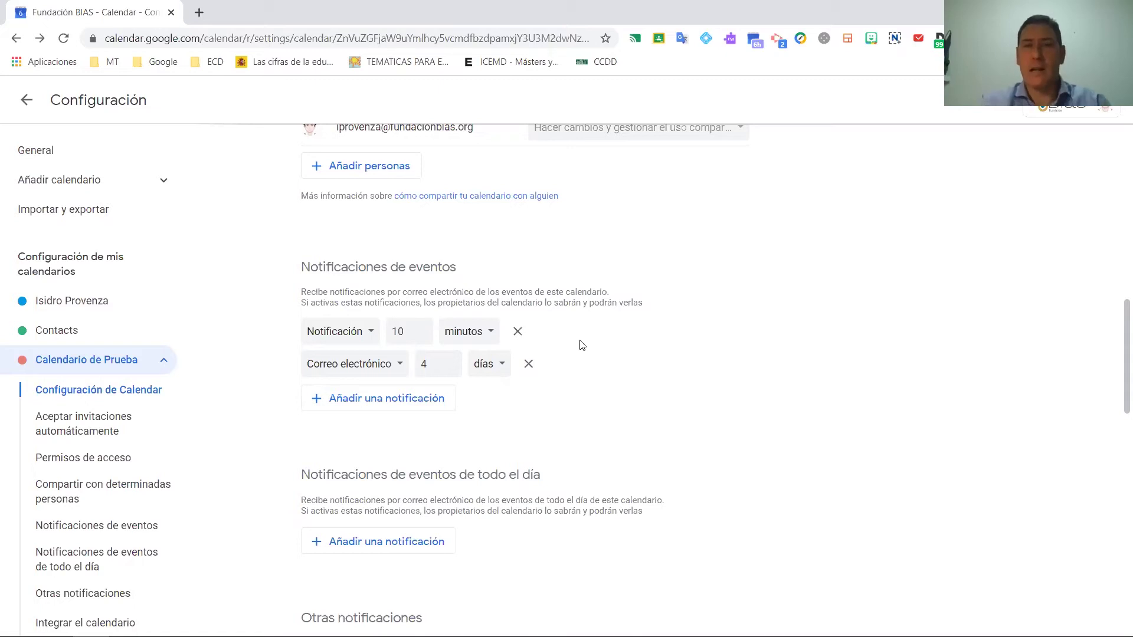
{"action": "scroll", "coordinate": [537, 337], "scroll_direction": "up", "scroll_amount": 1}
{"action": "scroll", "coordinate": [537, 336], "scroll_direction": "up", "scroll_amount": 4}
{"action": "scroll", "coordinate": [537, 337], "scroll_direction": "down", "scroll_amount": 5}
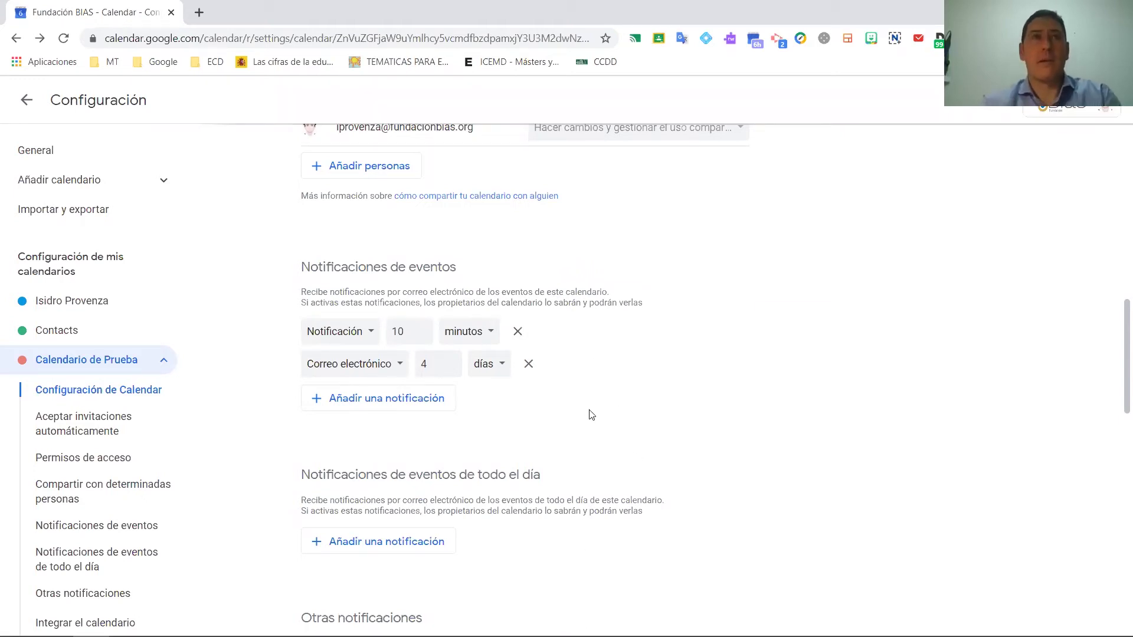
Add a notification for all-day events to "Calendario de Prueba", look at its notification types, and remove it again
{"action": "scroll", "coordinate": [591, 414], "scroll_direction": "down", "scroll_amount": 1}
{"action": "scroll", "coordinate": [553, 407], "scroll_direction": "down", "scroll_amount": 1}
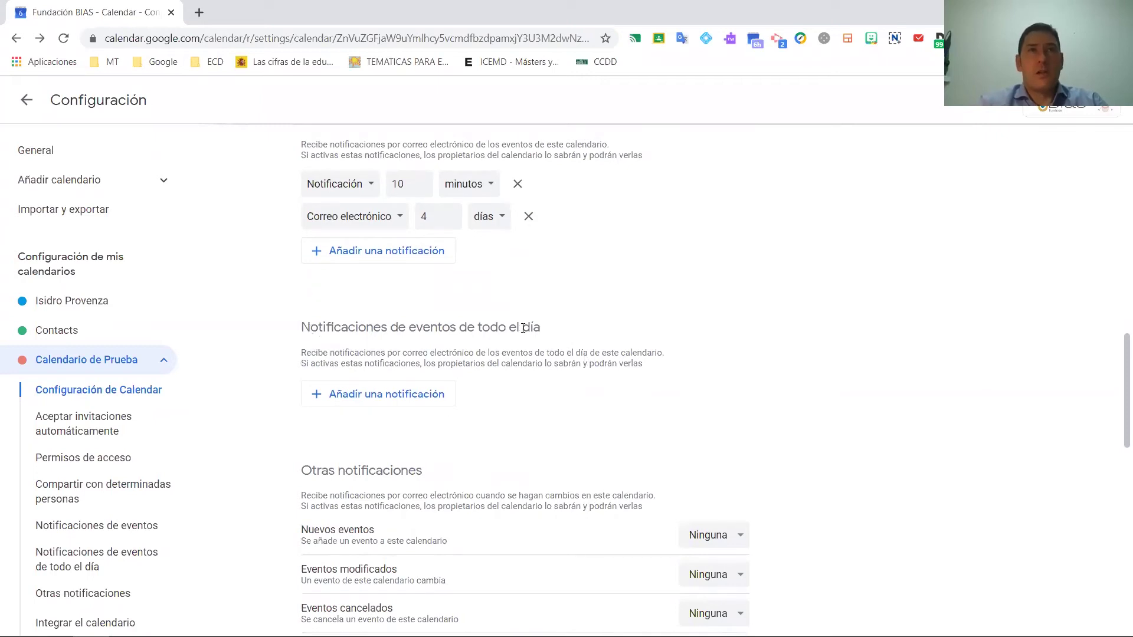
{"action": "scroll", "coordinate": [523, 328], "scroll_direction": "down", "scroll_amount": 1}
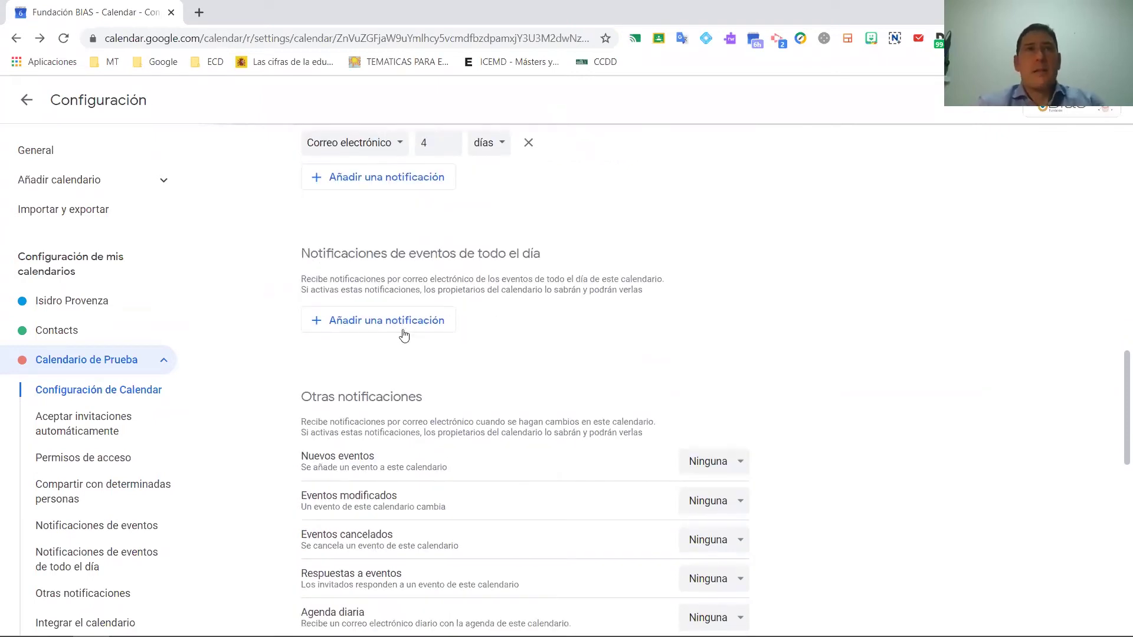
{"action": "scroll", "coordinate": [411, 243], "scroll_direction": "up", "scroll_amount": 1}
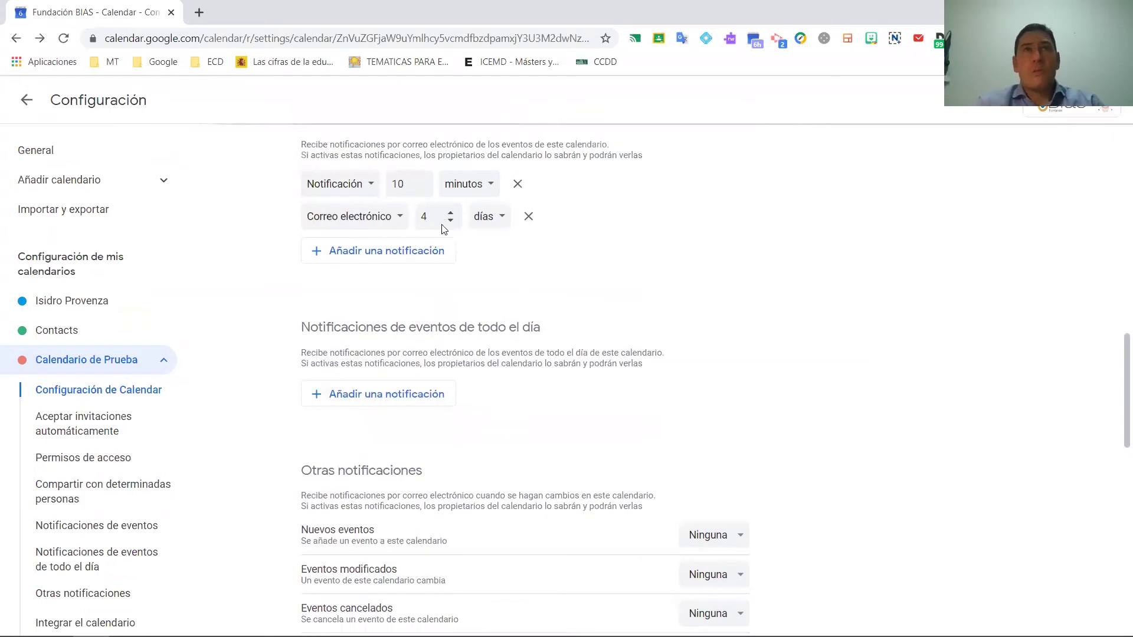
{"action": "left_click", "coordinate": [405, 390]}
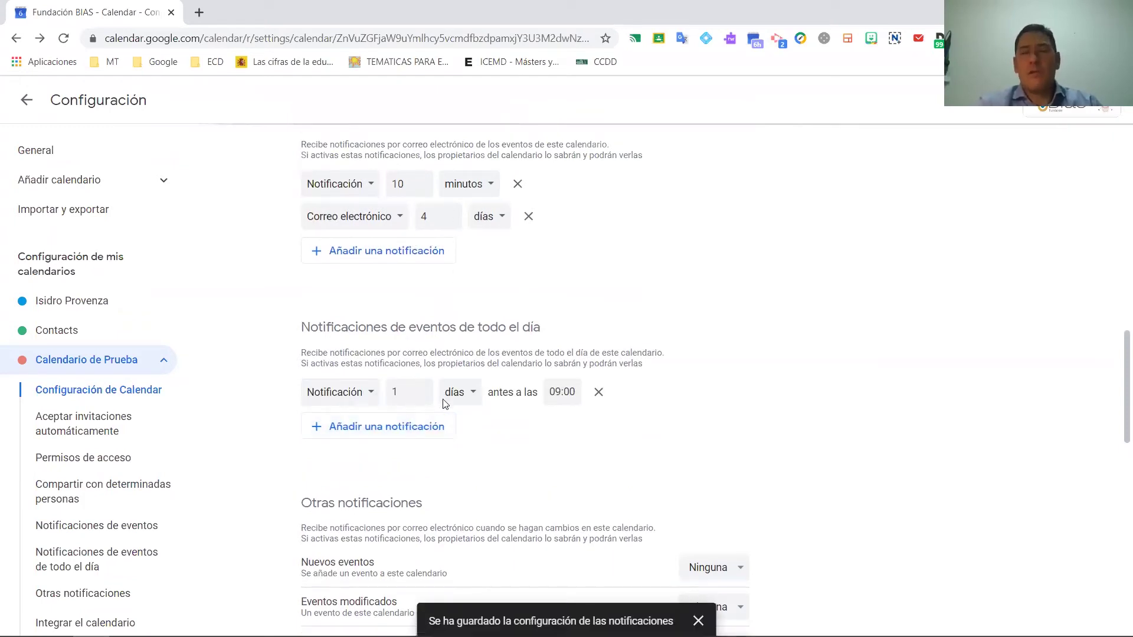
{"action": "left_click", "coordinate": [372, 397]}
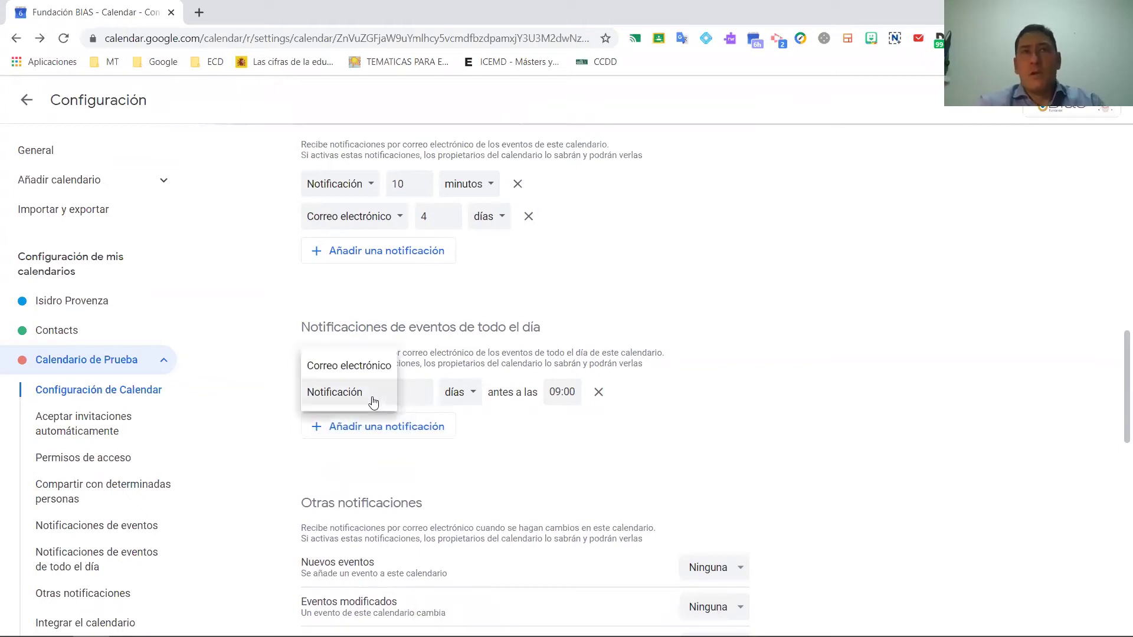
{"action": "left_click", "coordinate": [499, 423]}
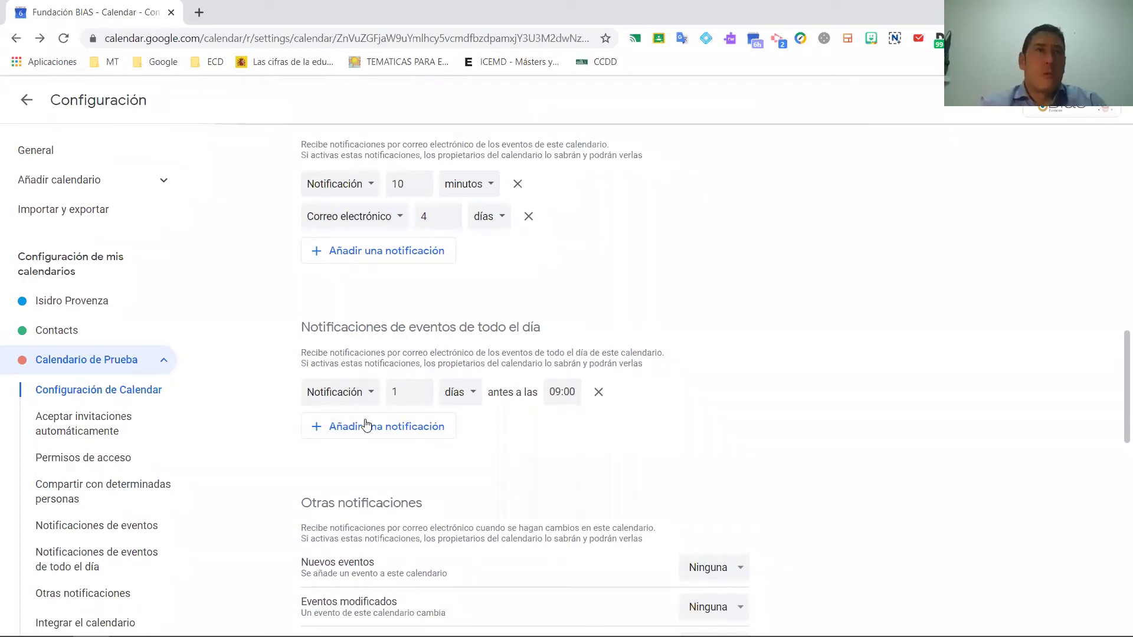
{"action": "left_click", "coordinate": [598, 391]}
Look at the notification options for Nuevos eventos and Eventos modificados under Otras notificaciones without changing them
{"action": "scroll", "coordinate": [663, 417], "scroll_direction": "down", "scroll_amount": 3}
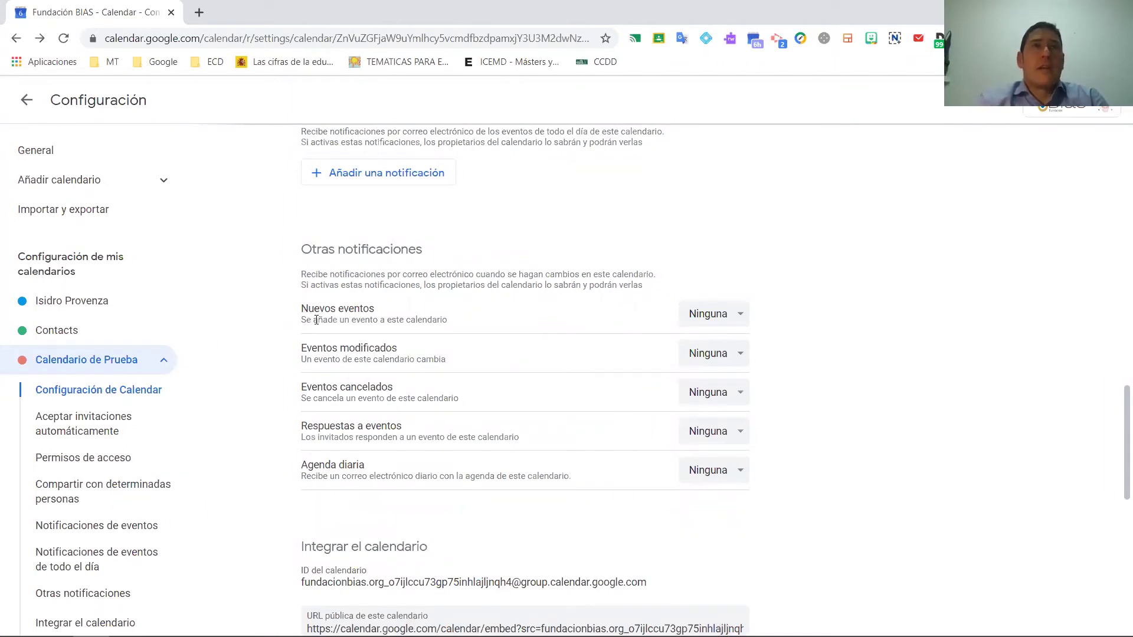
{"action": "left_click", "coordinate": [734, 318]}
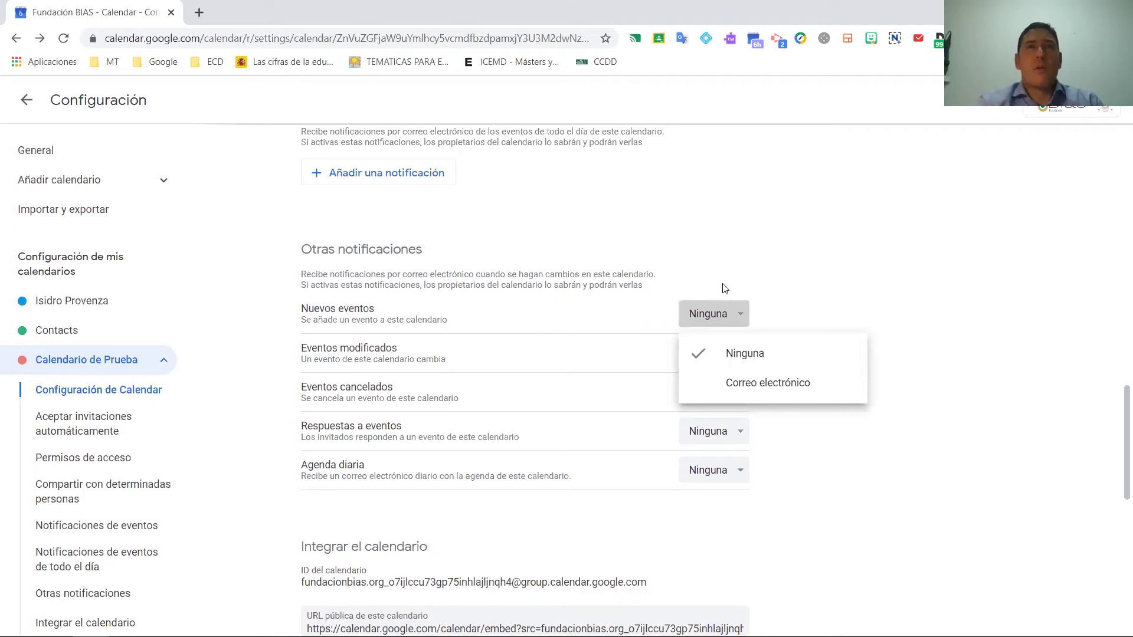
{"action": "left_click", "coordinate": [466, 352]}
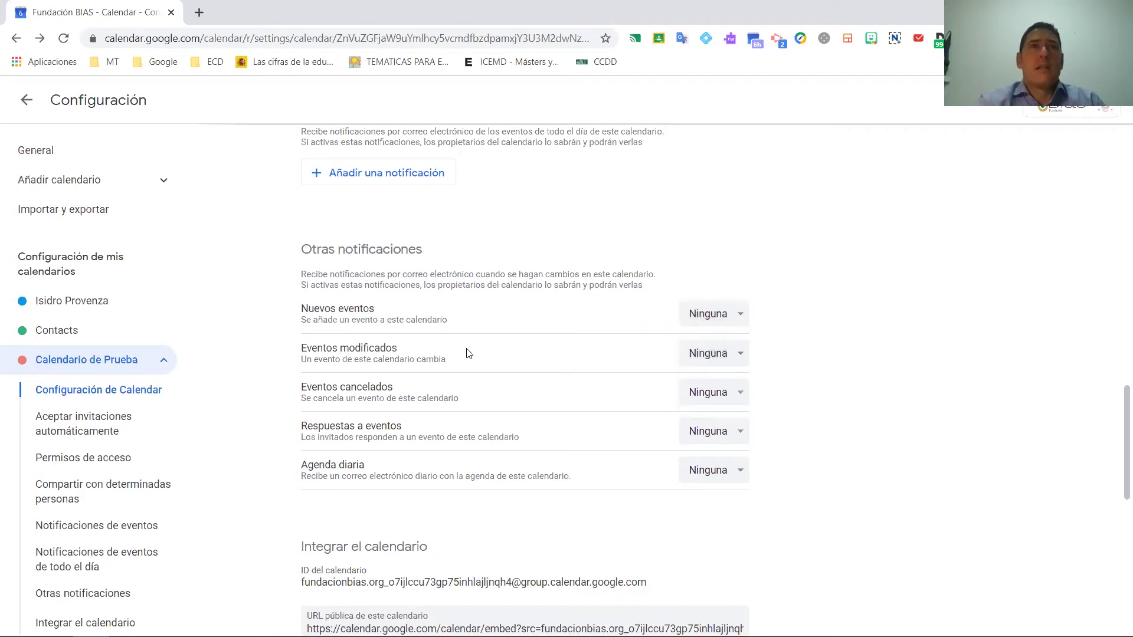
{"action": "left_click", "coordinate": [723, 352]}
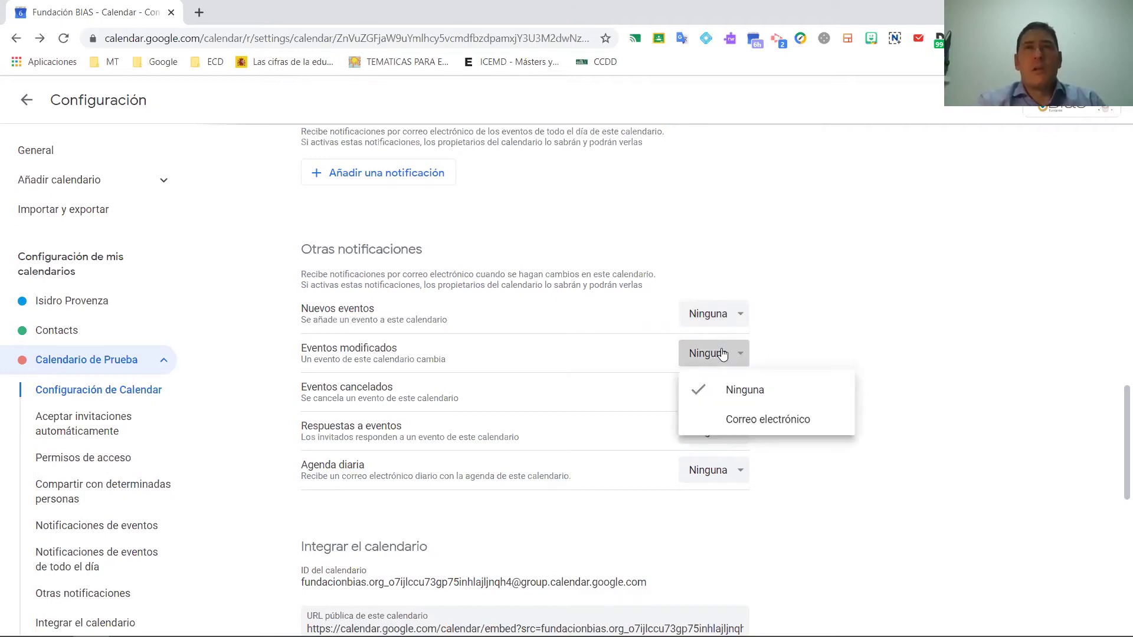
{"action": "left_click", "coordinate": [423, 375]}
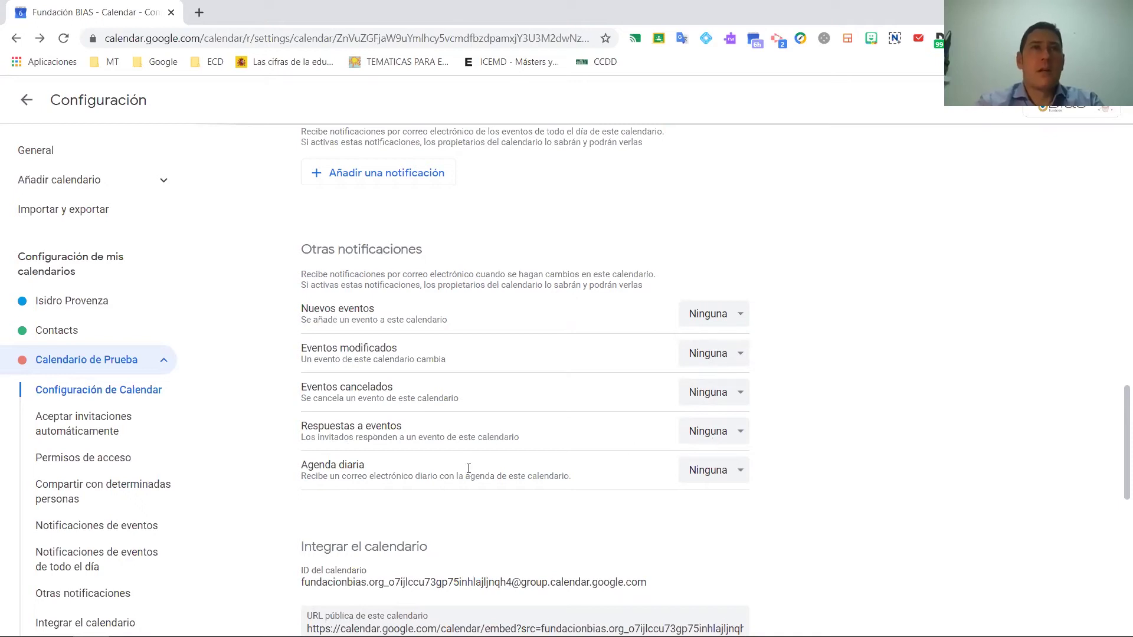
Set the Agenda diaria notification to Correo electrónico and highlight its description
{"action": "left_click", "coordinate": [733, 472]}
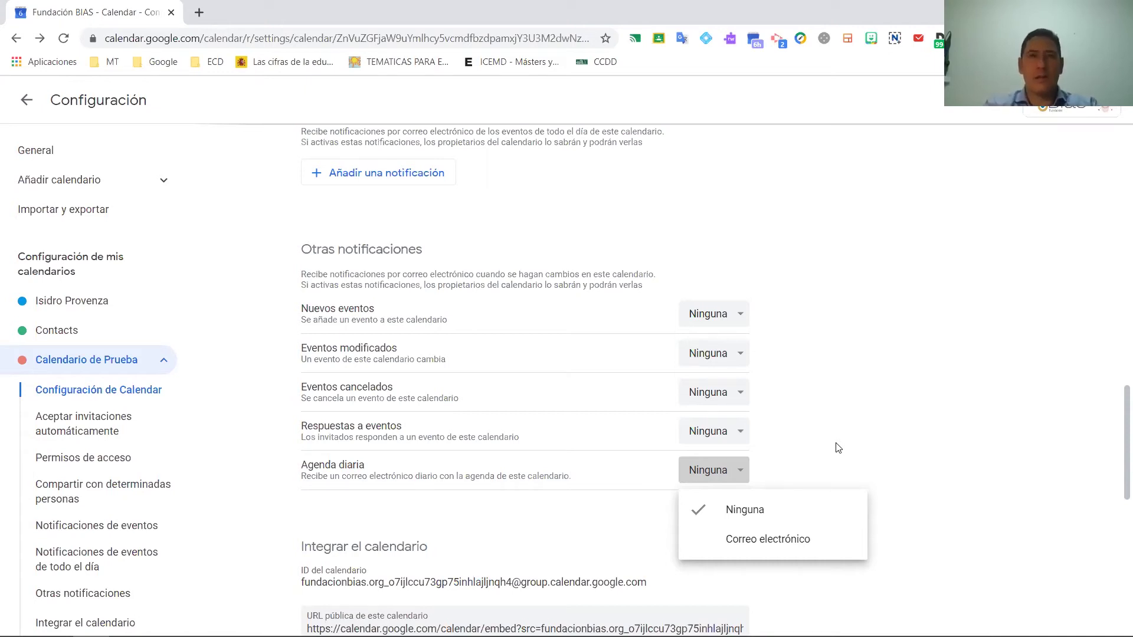
{"action": "left_click", "coordinate": [764, 540]}
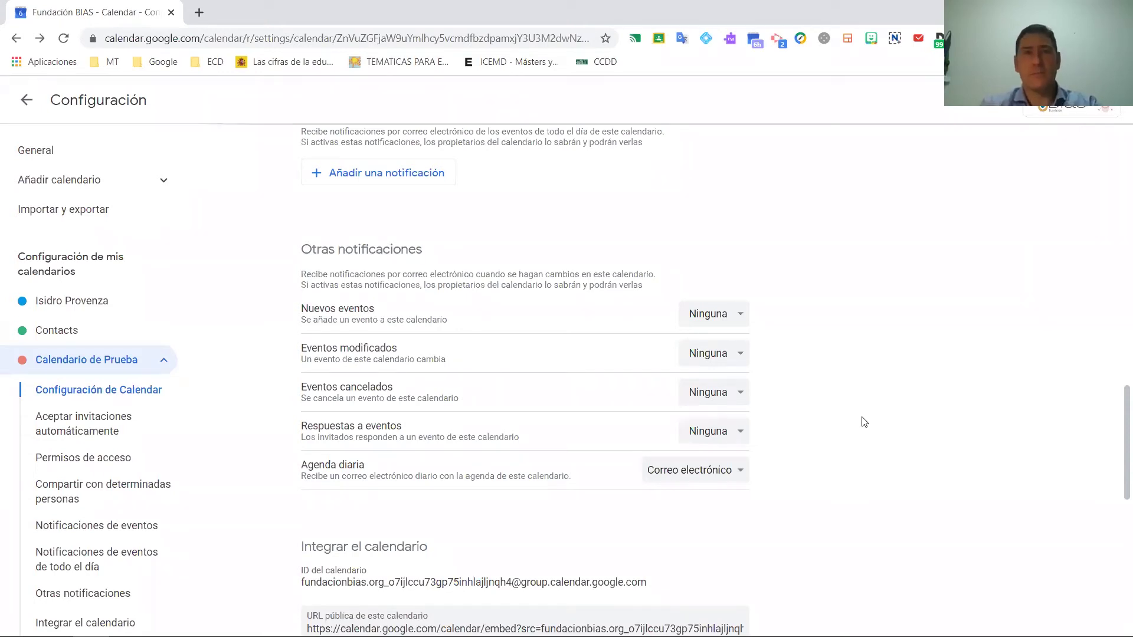
{"action": "scroll", "coordinate": [782, 394], "scroll_direction": "down", "scroll_amount": 1}
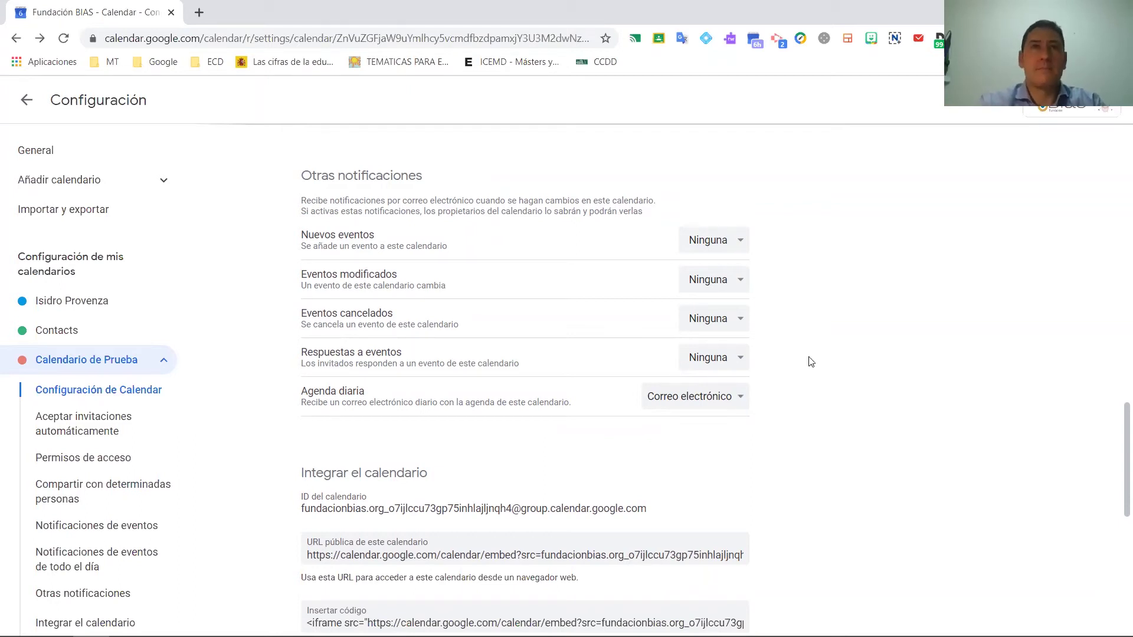
{"action": "scroll", "coordinate": [809, 363], "scroll_direction": "down", "scroll_amount": 3}
{"action": "scroll", "coordinate": [810, 371], "scroll_direction": "up", "scroll_amount": 1}
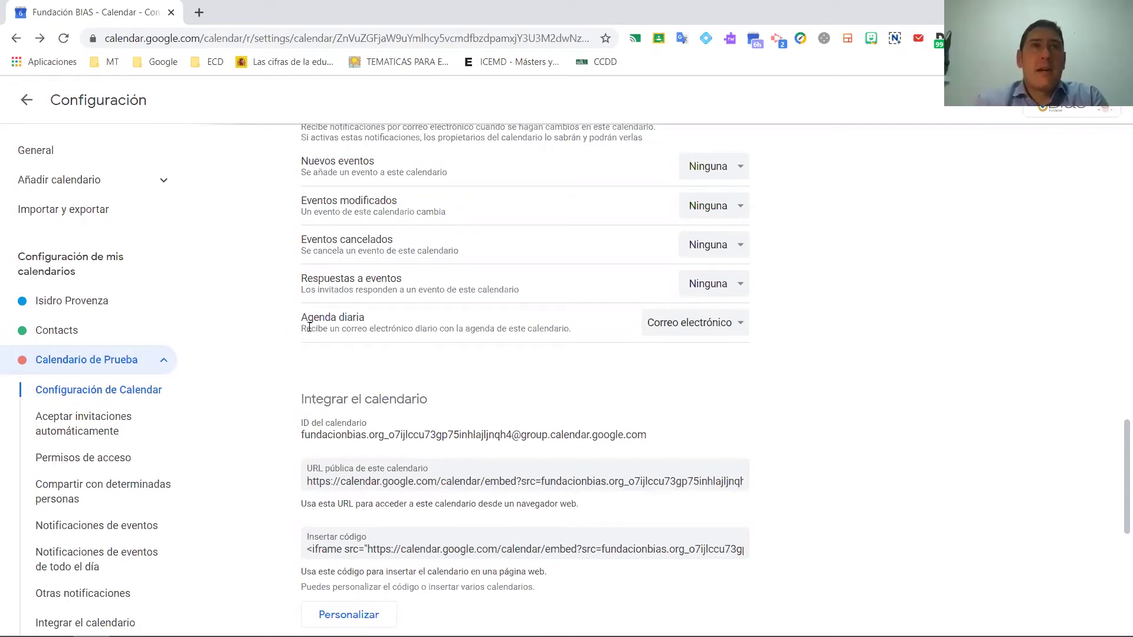
{"action": "left_click_drag", "start_coordinate": [304, 328], "coordinate": [570, 328]}
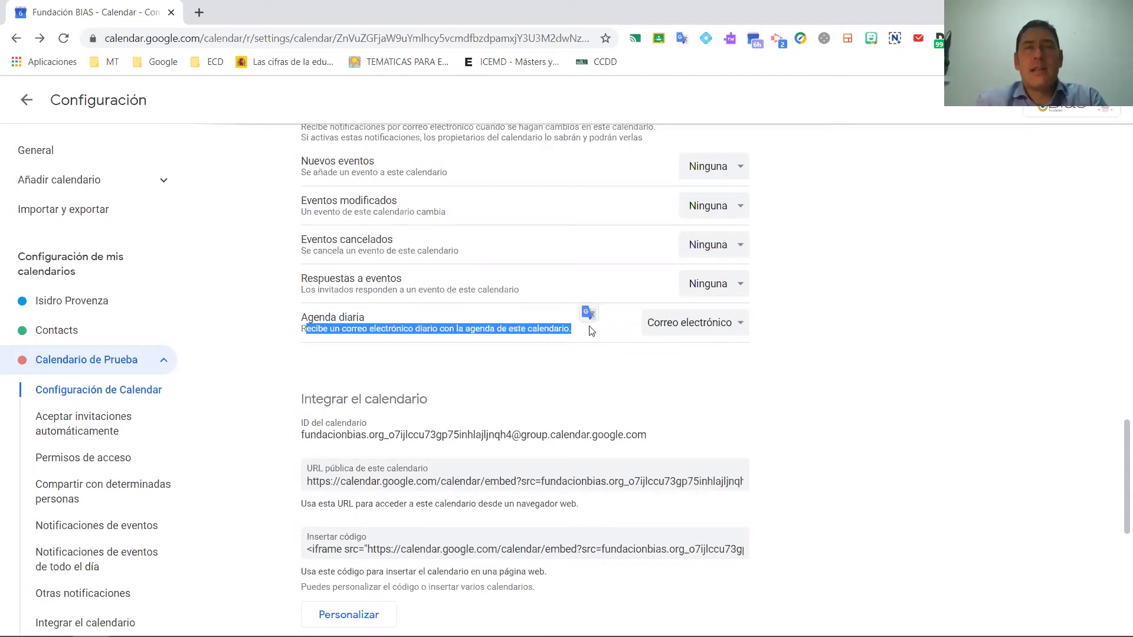
{"action": "left_click", "coordinate": [599, 330]}
{"action": "scroll", "coordinate": [358, 385], "scroll_direction": "up", "scroll_amount": 2}
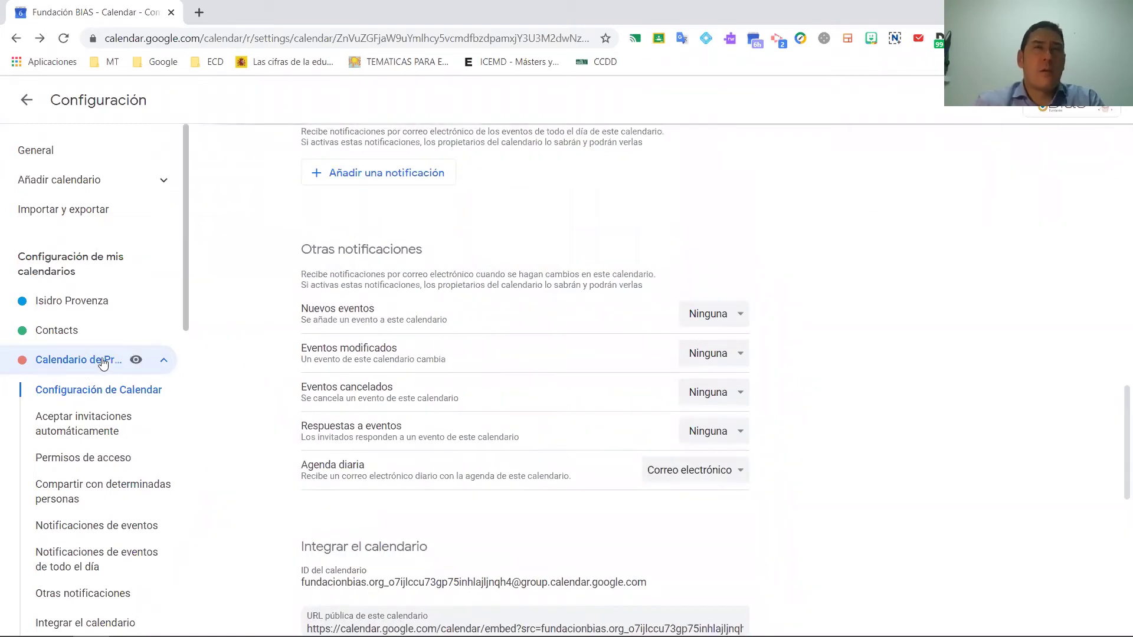
Go to the Integrar el calendario section of "Calendario de Prueba" and select its public URL
{"action": "scroll", "coordinate": [413, 460], "scroll_direction": "down", "scroll_amount": 1}
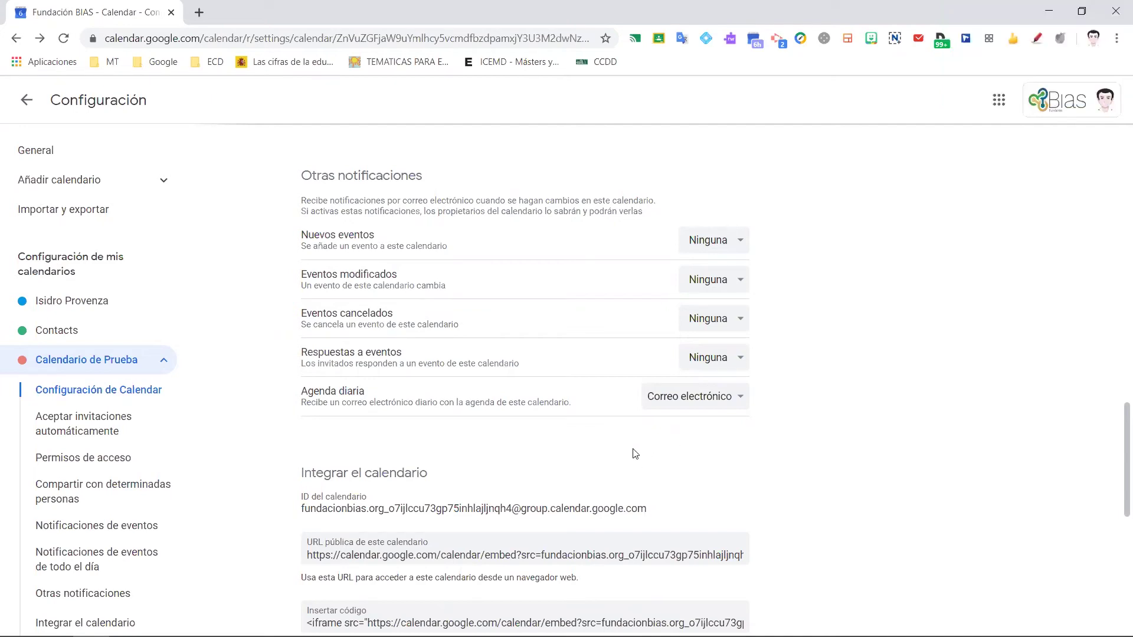
{"action": "scroll", "coordinate": [620, 458], "scroll_direction": "down", "scroll_amount": 1}
{"action": "scroll", "coordinate": [620, 458], "scroll_direction": "up", "scroll_amount": 1}
{"action": "left_click_drag", "start_coordinate": [185, 319], "coordinate": [185, 345]}
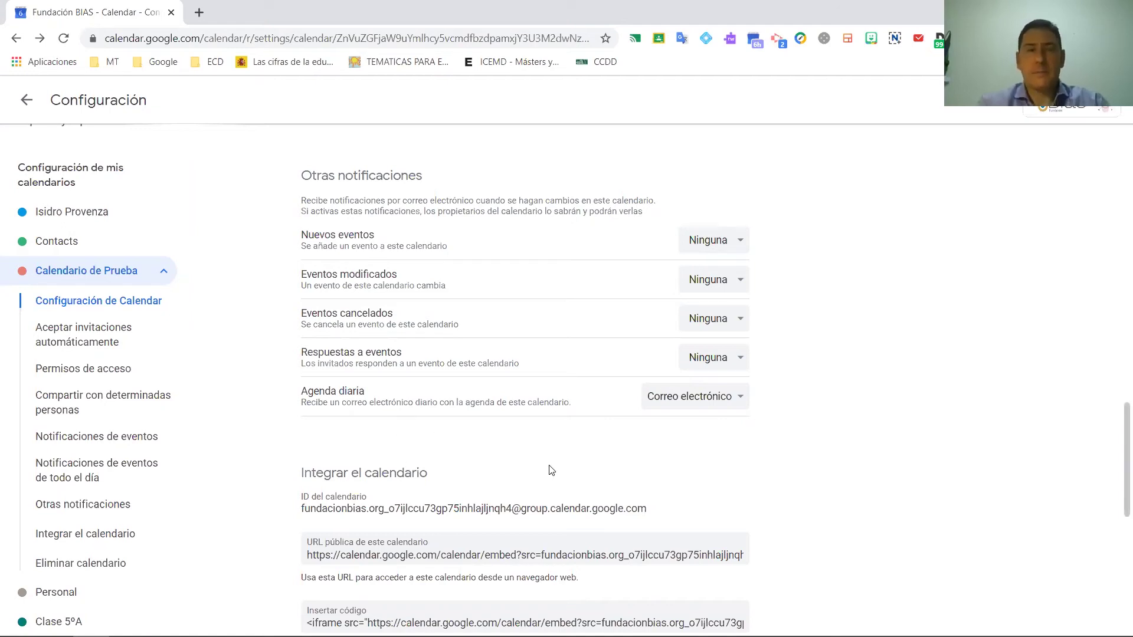
{"action": "scroll", "coordinate": [570, 474], "scroll_direction": "down", "scroll_amount": 3}
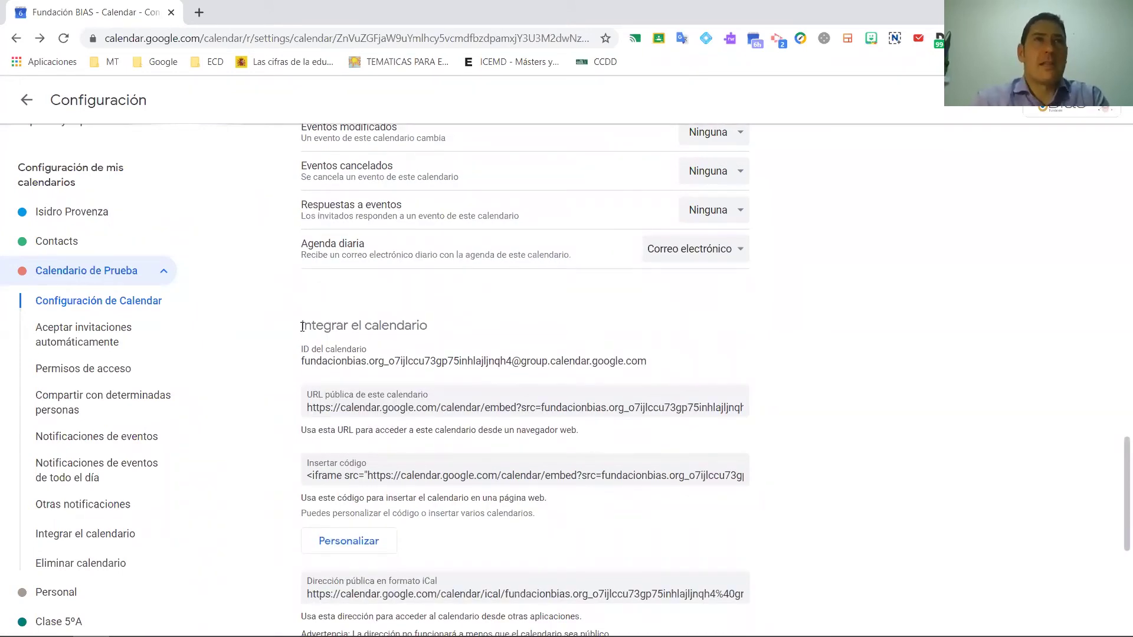
{"action": "triple_click", "coordinate": [509, 327]}
{"action": "left_click", "coordinate": [508, 328]}
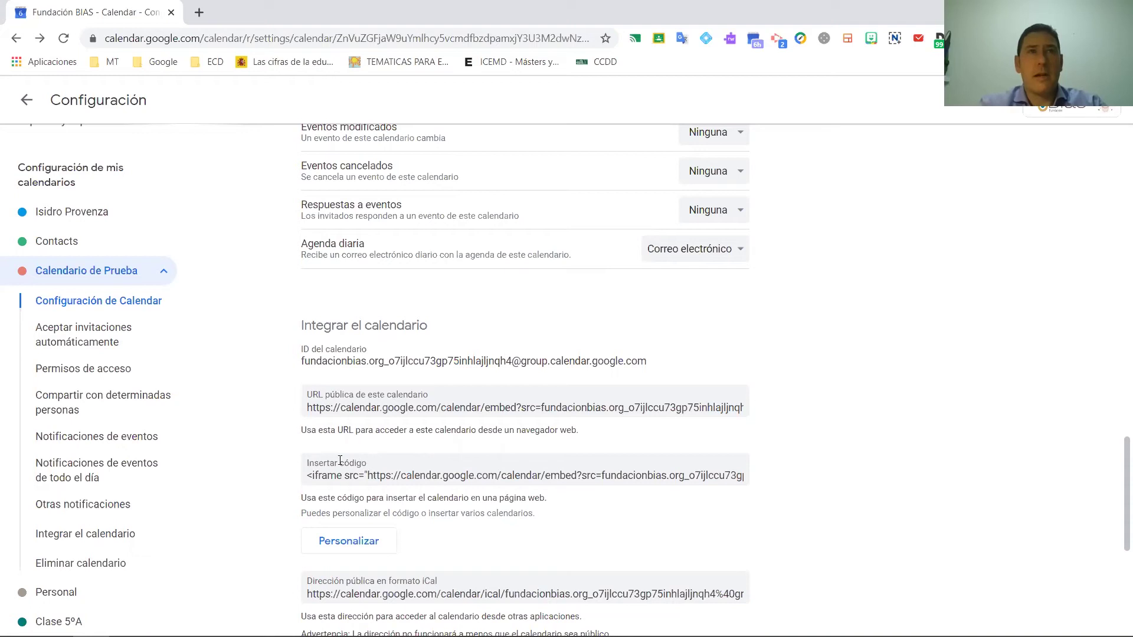
{"action": "left_click", "coordinate": [308, 407]}
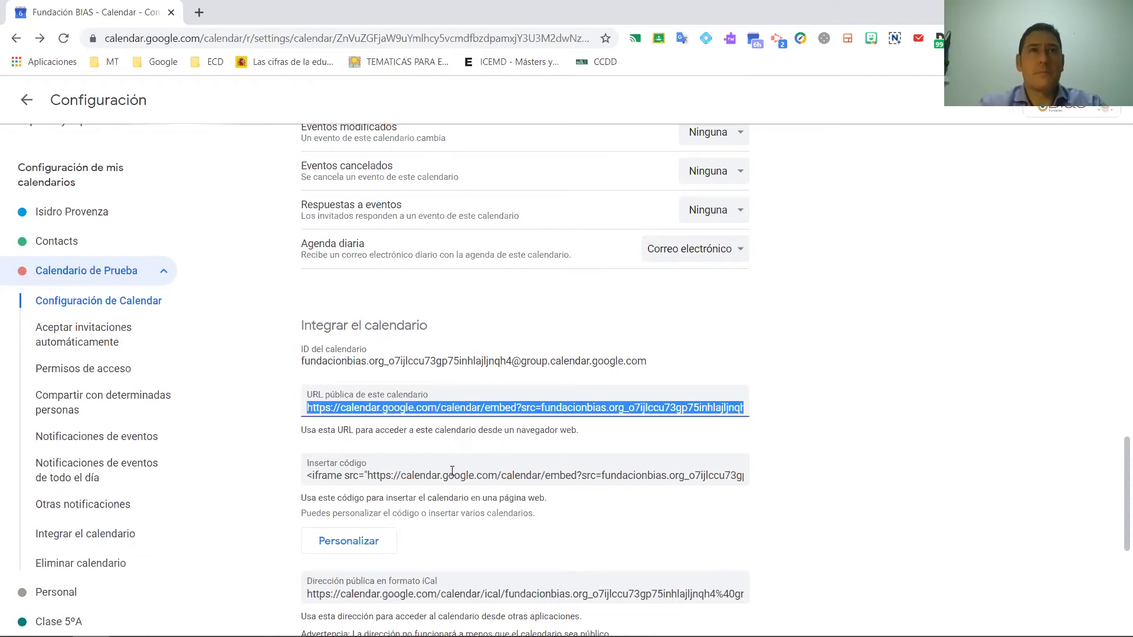
Examine the embed code, the public and secret iCal addresses, and the options for unsubscribing from or deleting the calendar
{"action": "scroll", "coordinate": [455, 472], "scroll_direction": "down", "scroll_amount": 2}
{"action": "scroll", "coordinate": [455, 440], "scroll_direction": "up", "scroll_amount": 1}
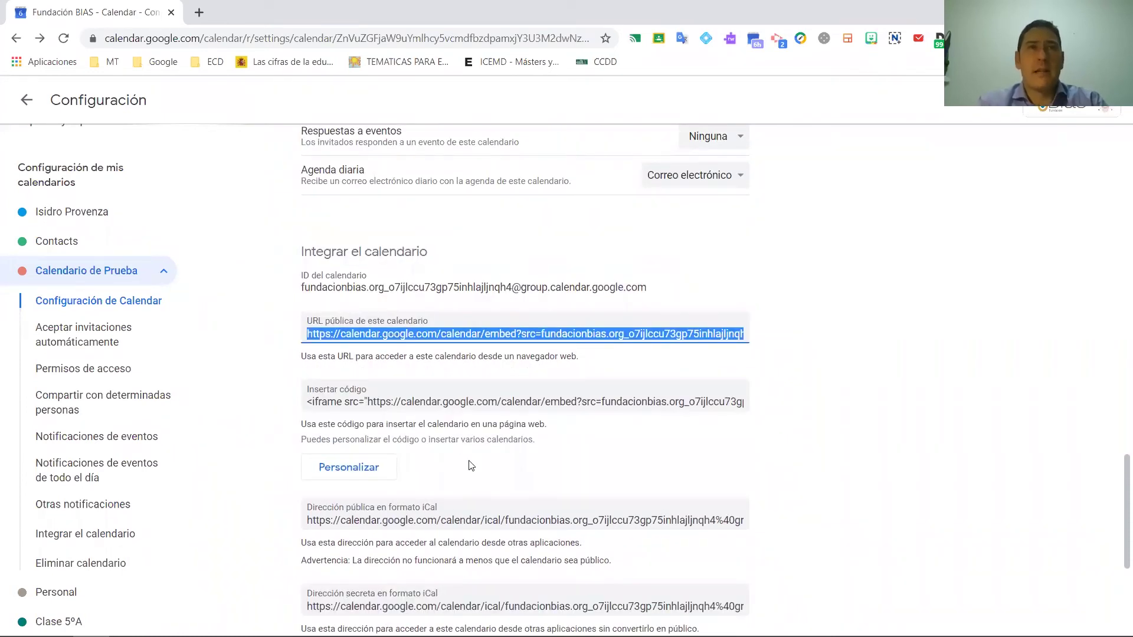
{"action": "scroll", "coordinate": [468, 461], "scroll_direction": "down", "scroll_amount": 1}
{"action": "scroll", "coordinate": [324, 368], "scroll_direction": "down", "scroll_amount": 1}
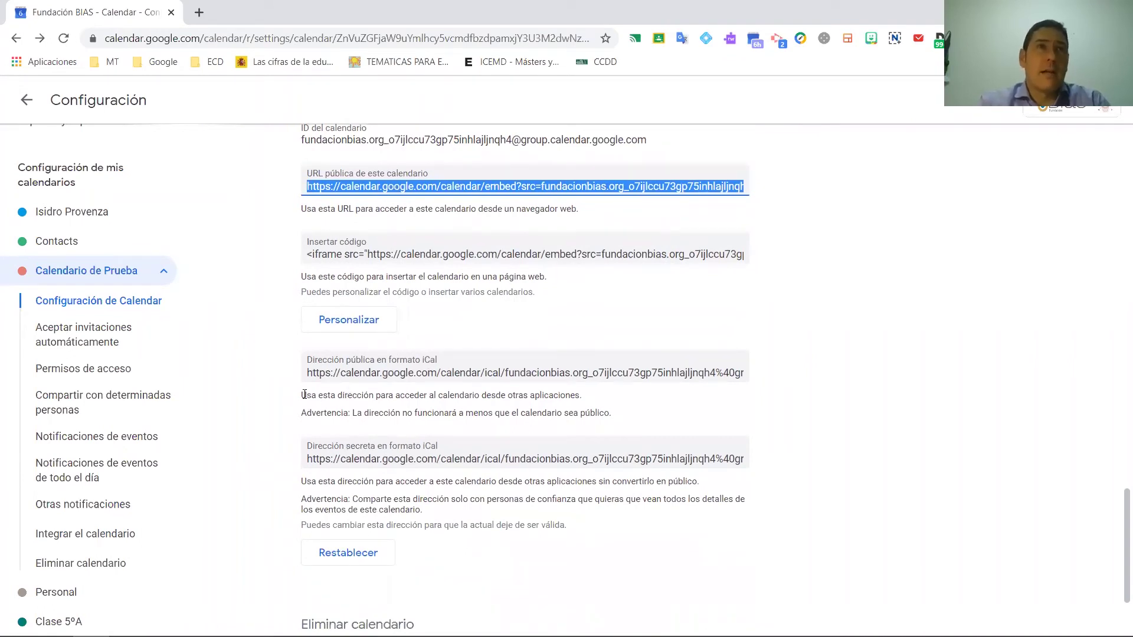
{"action": "scroll", "coordinate": [395, 434], "scroll_direction": "down", "scroll_amount": 1}
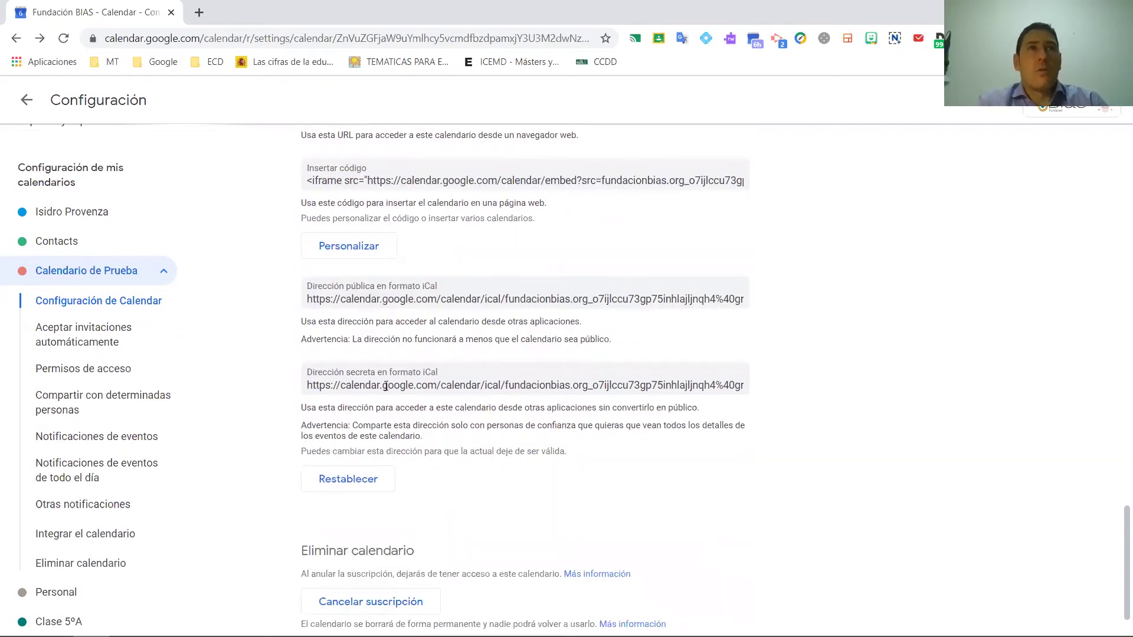
{"action": "scroll", "coordinate": [410, 442], "scroll_direction": "down", "scroll_amount": 1}
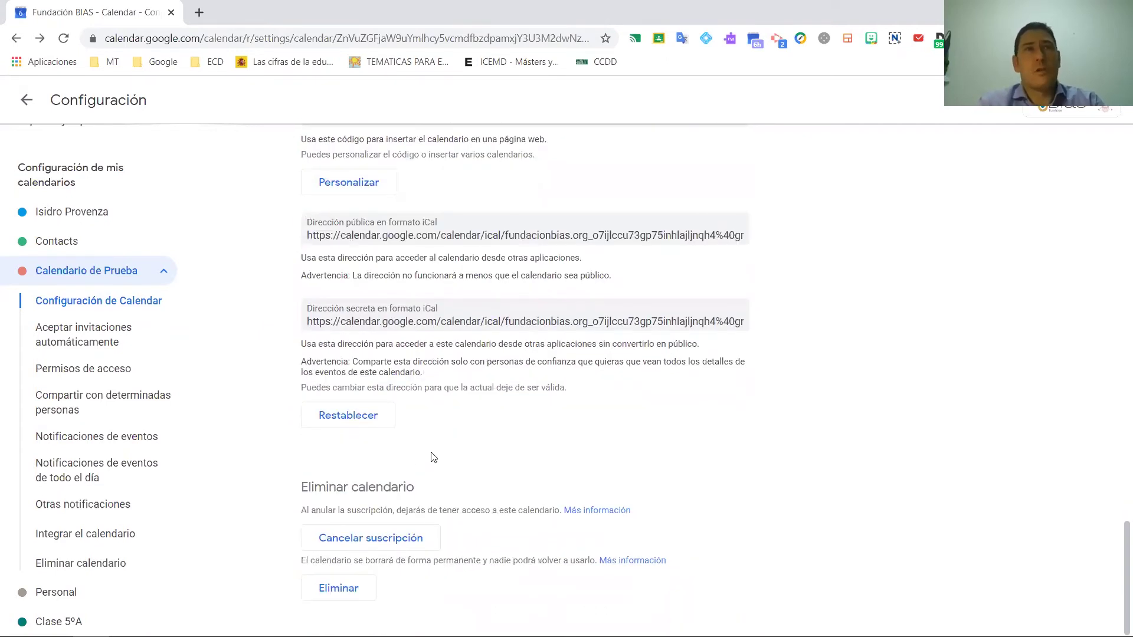
{"action": "scroll", "coordinate": [449, 337], "scroll_direction": "up", "scroll_amount": 4}
{"action": "scroll", "coordinate": [451, 354], "scroll_direction": "down", "scroll_amount": 4}
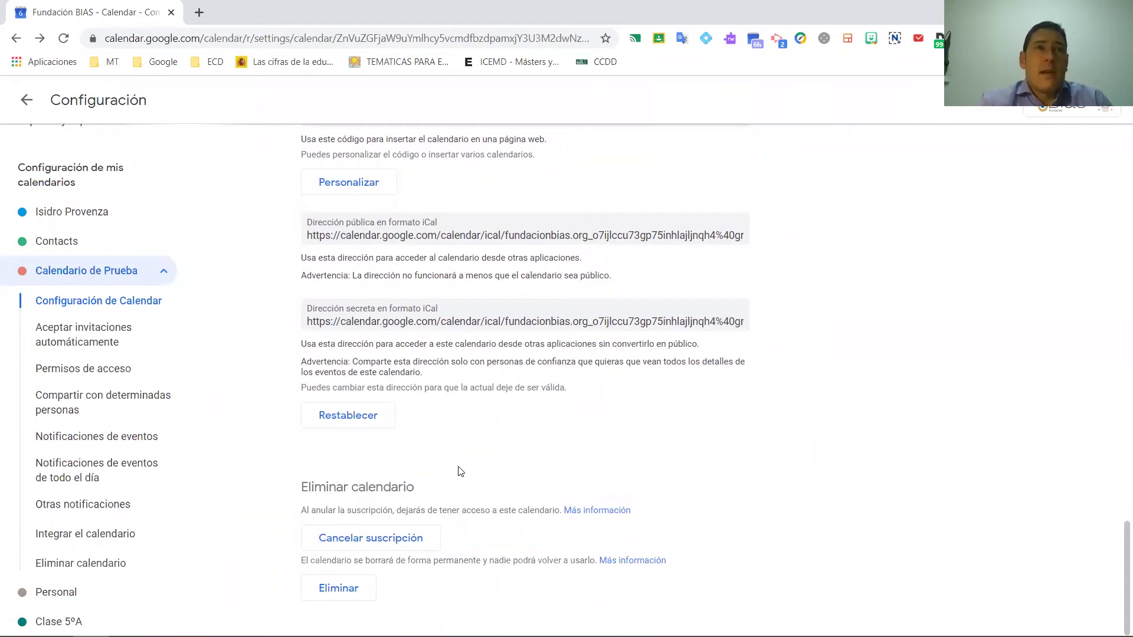
{"action": "scroll", "coordinate": [462, 465], "scroll_direction": "up", "scroll_amount": 1}
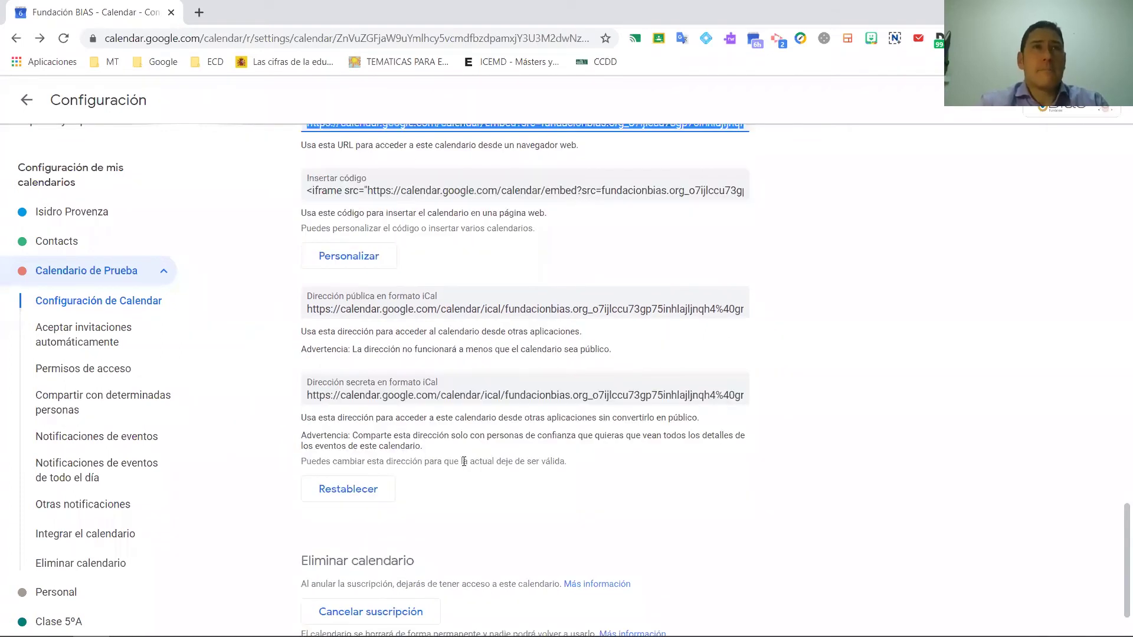
Go back to the Permisos de acceso and Compartir con determinadas personas sections of "Calendario de Prueba"
{"action": "scroll", "coordinate": [464, 461], "scroll_direction": "up", "scroll_amount": 20}
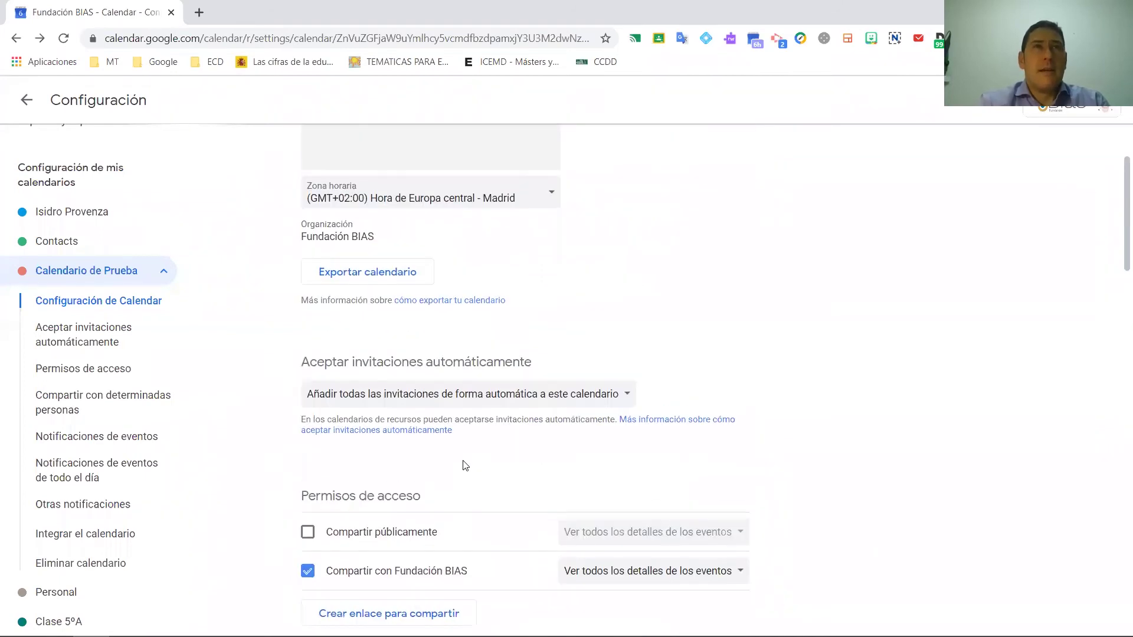
{"action": "scroll", "coordinate": [462, 465], "scroll_direction": "down", "scroll_amount": 4}
{"action": "scroll", "coordinate": [463, 465], "scroll_direction": "down", "scroll_amount": 5}
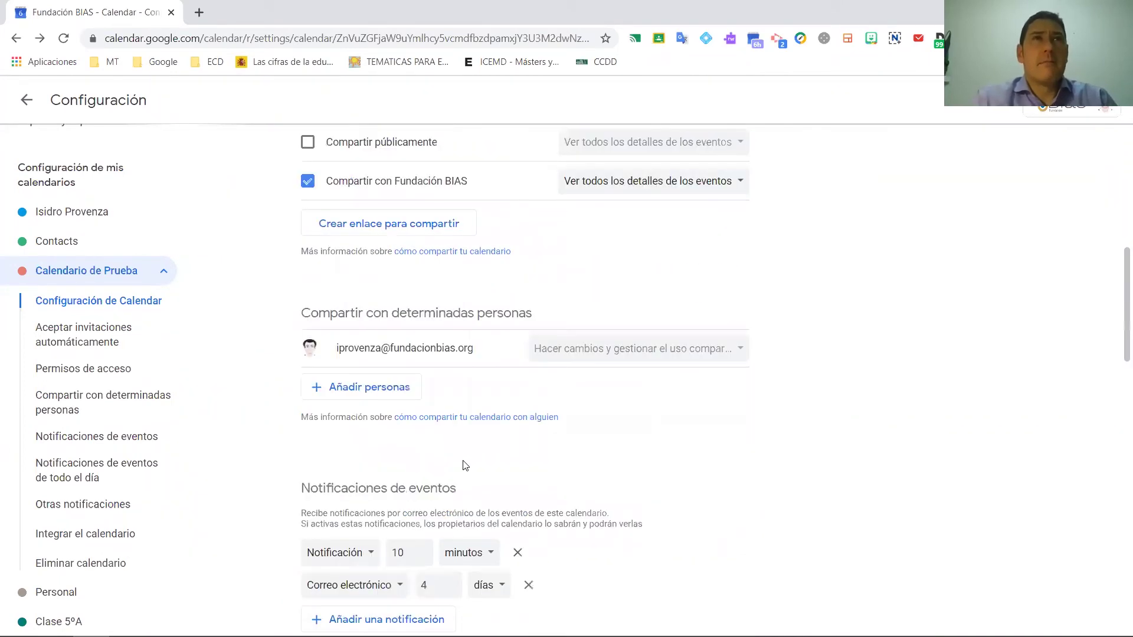
{"action": "scroll", "coordinate": [464, 465], "scroll_direction": "up", "scroll_amount": 2}
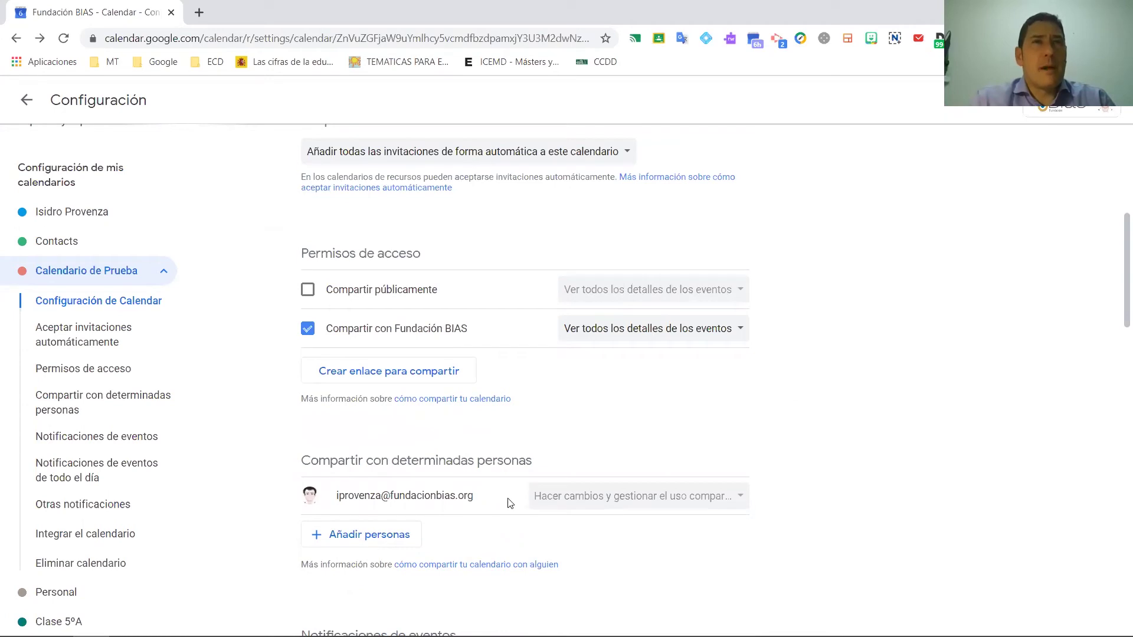
{"action": "scroll", "coordinate": [434, 503], "scroll_direction": "up", "scroll_amount": 5}
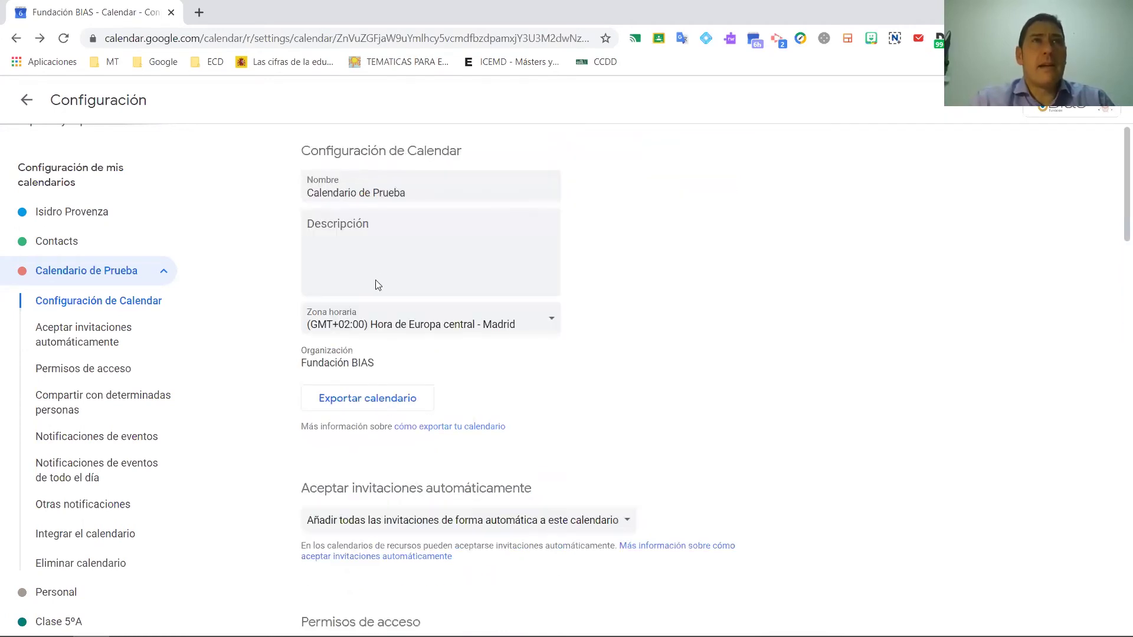
{"action": "scroll", "coordinate": [423, 390], "scroll_direction": "down", "scroll_amount": 5}
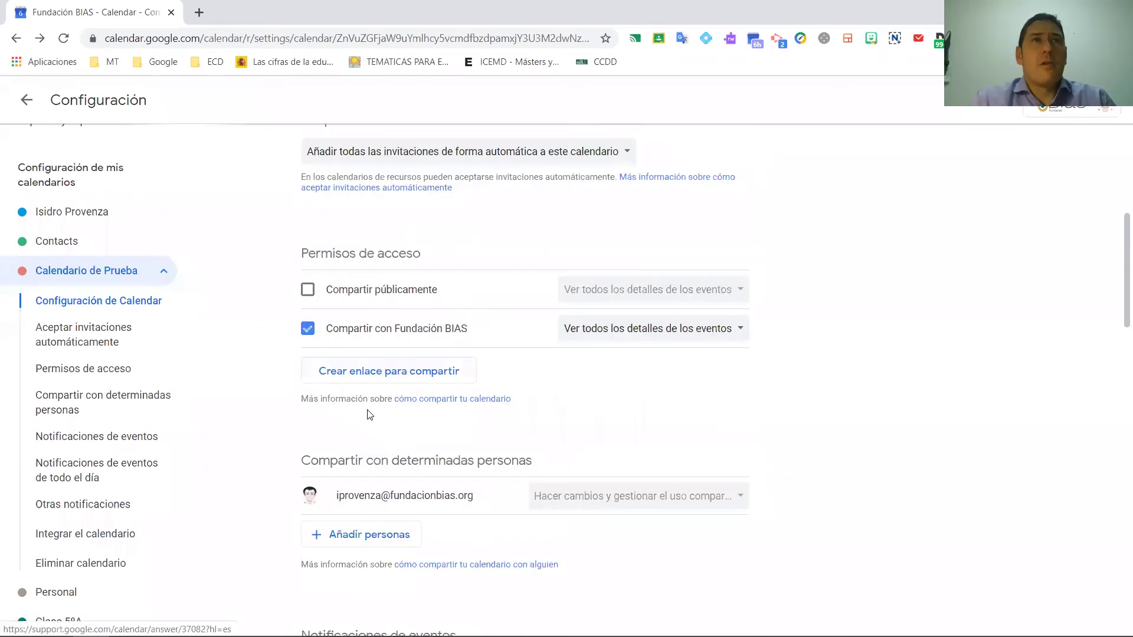
{"action": "left_click", "coordinate": [395, 541]}
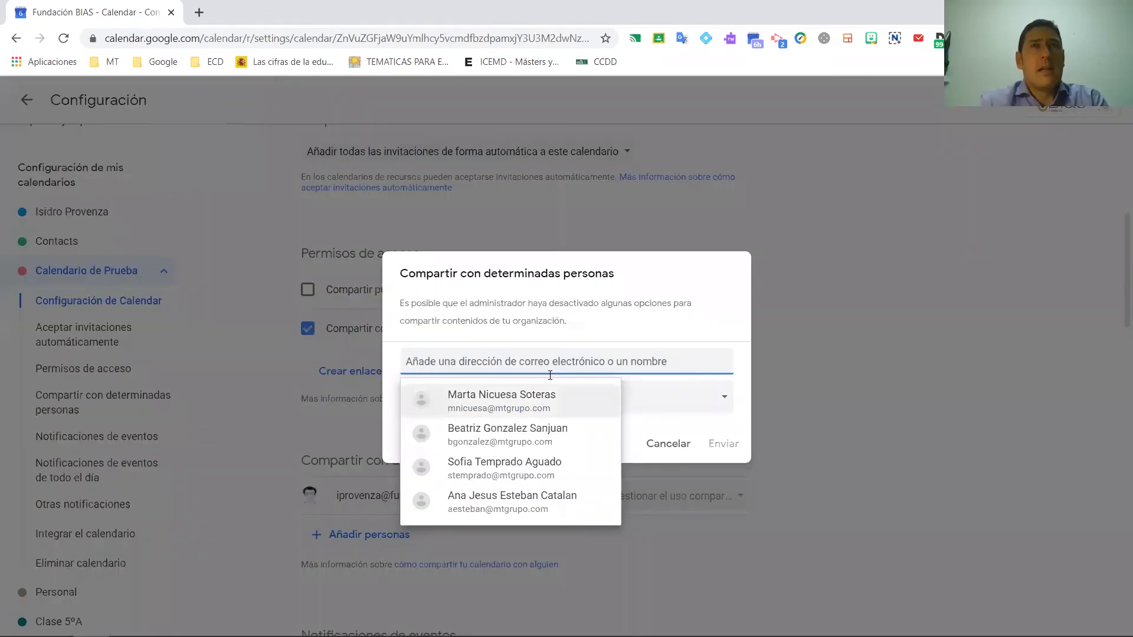
{"action": "type", "text": "d"}
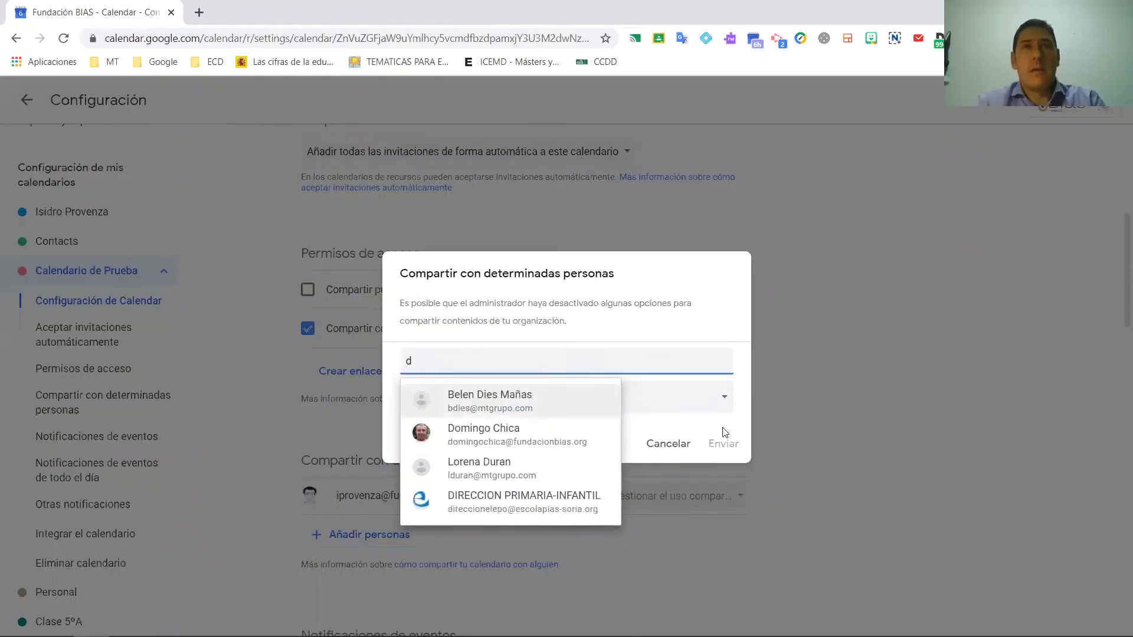
{"action": "left_click", "coordinate": [670, 447]}
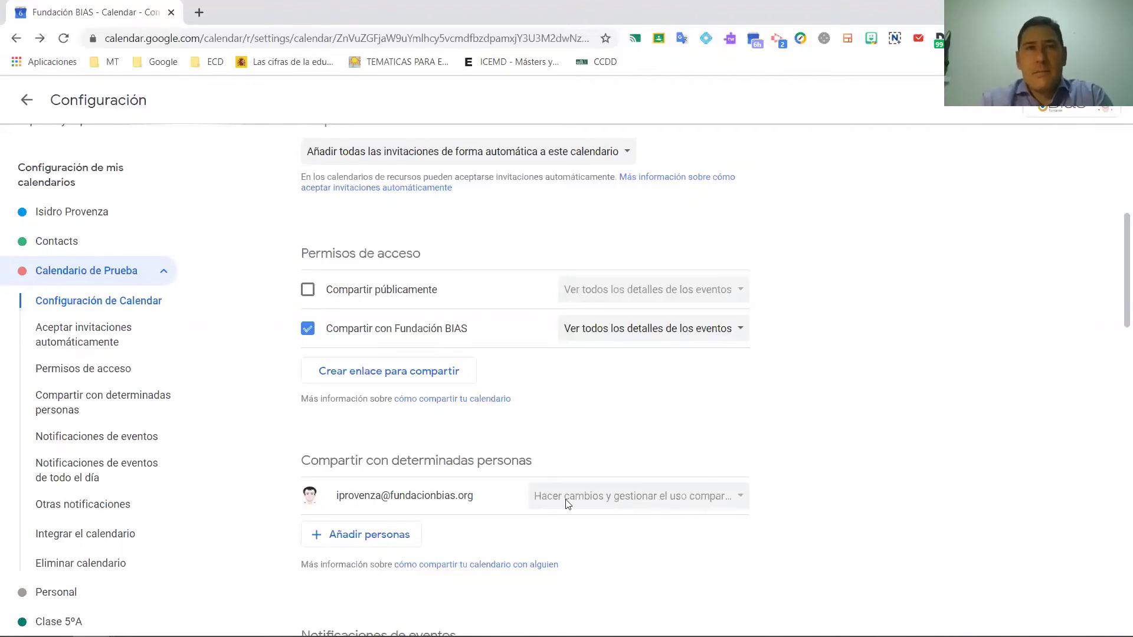
Share "Calendario de Prueba" with a contact's e-mail under Ver todos los detalles de los eventos, and remove that person's access again
{"action": "left_click", "coordinate": [380, 534]}
{"action": "type", "text": "ipro"}
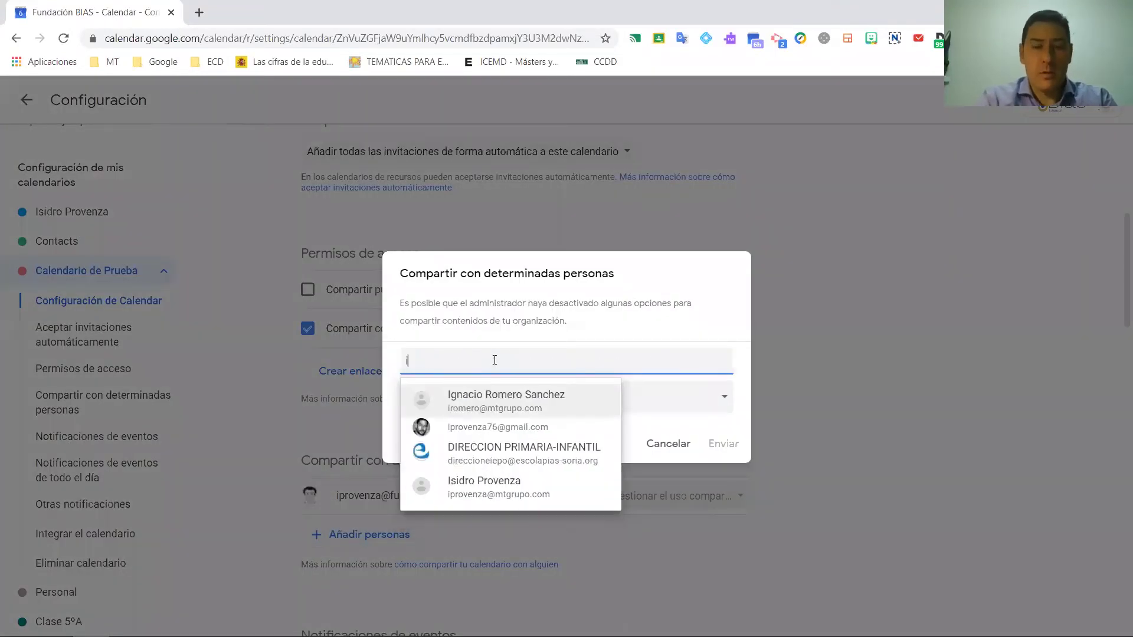
{"action": "left_click", "coordinate": [507, 396]}
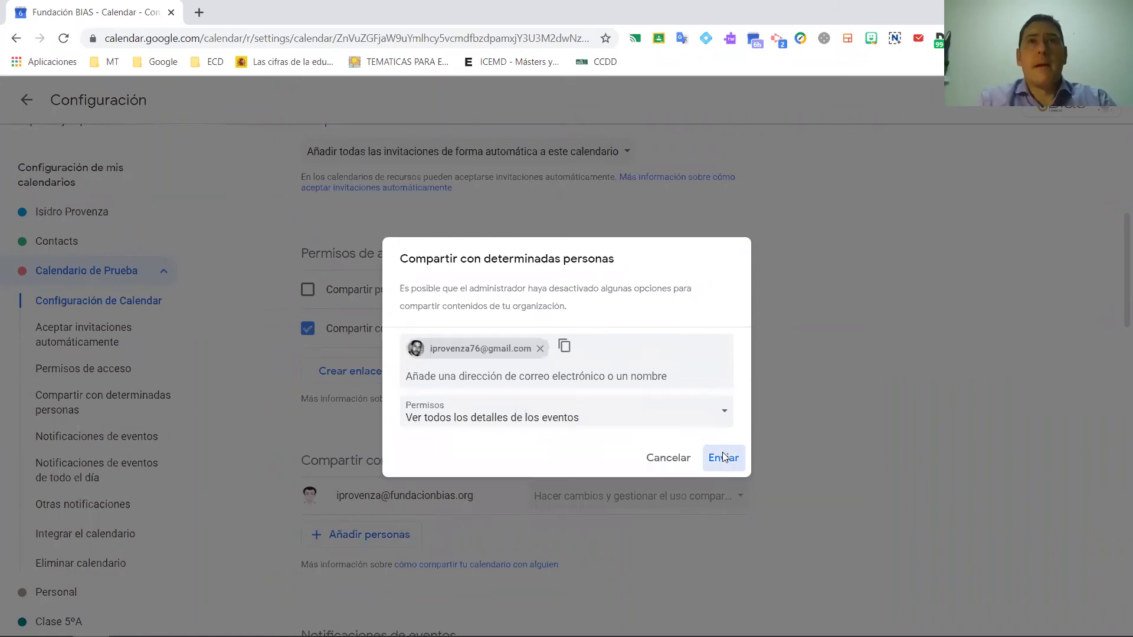
{"action": "left_click", "coordinate": [725, 416]}
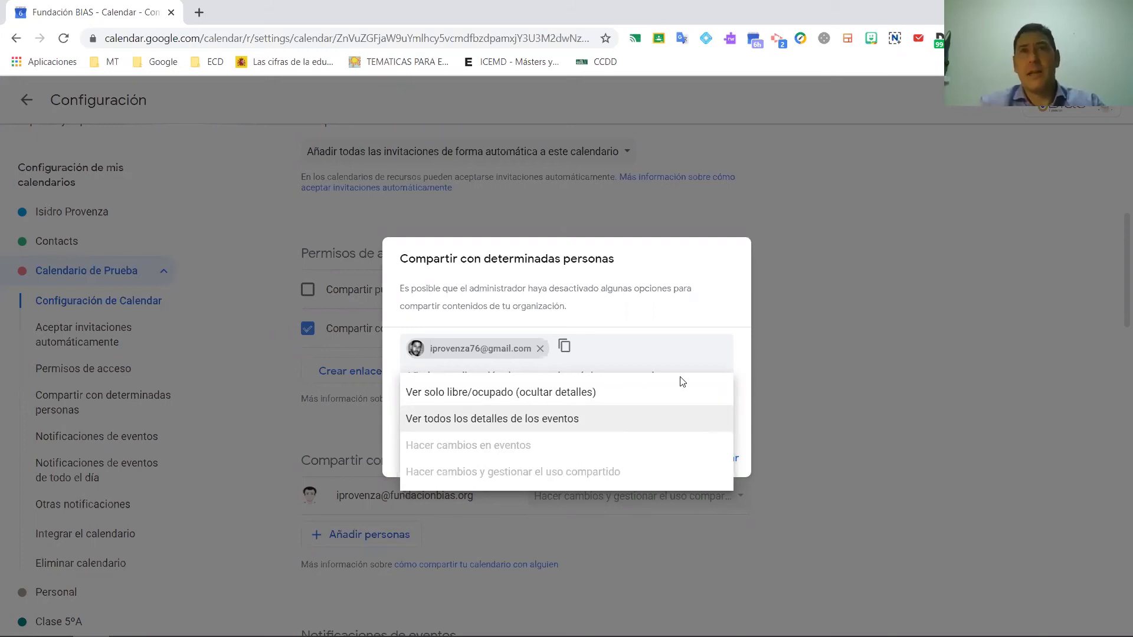
{"action": "left_click", "coordinate": [668, 323]}
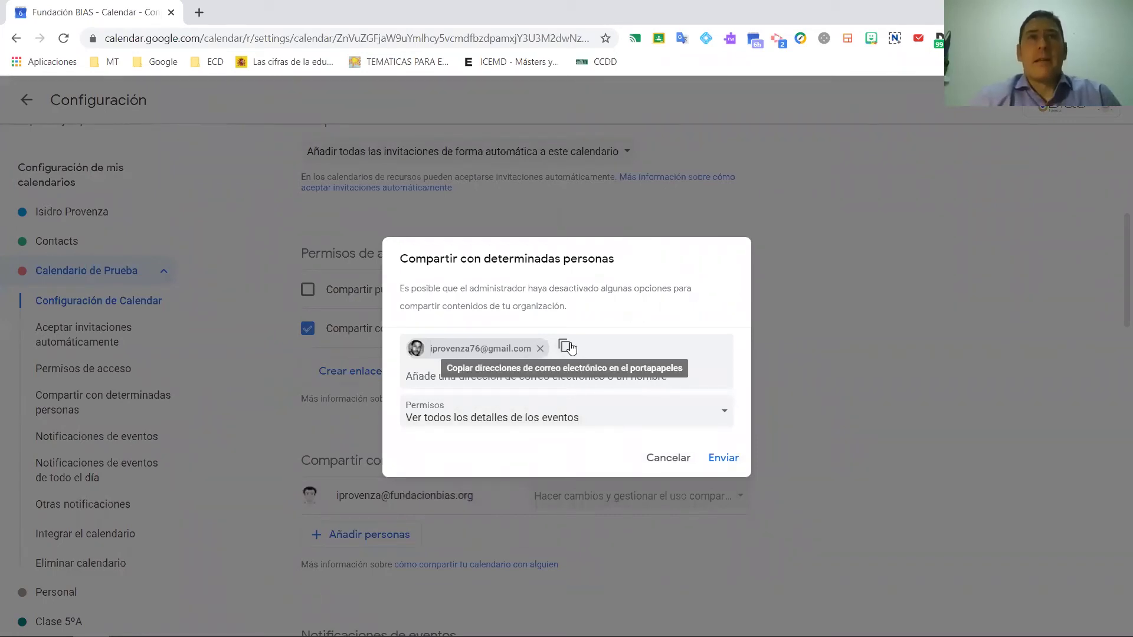
{"action": "left_click", "coordinate": [734, 462]}
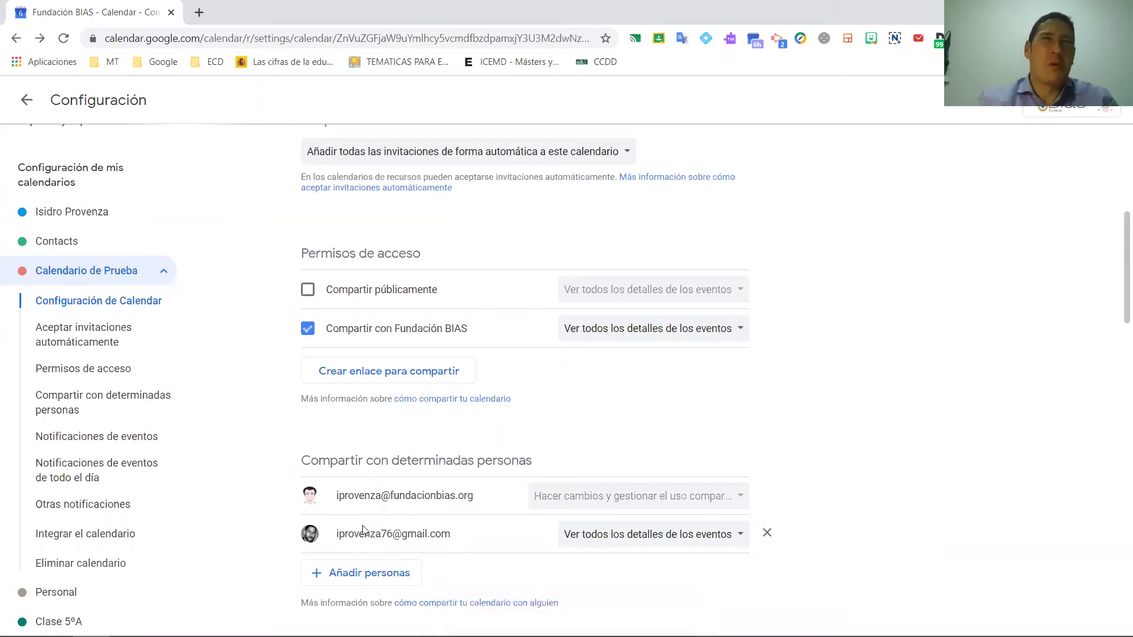
{"action": "left_click", "coordinate": [766, 533]}
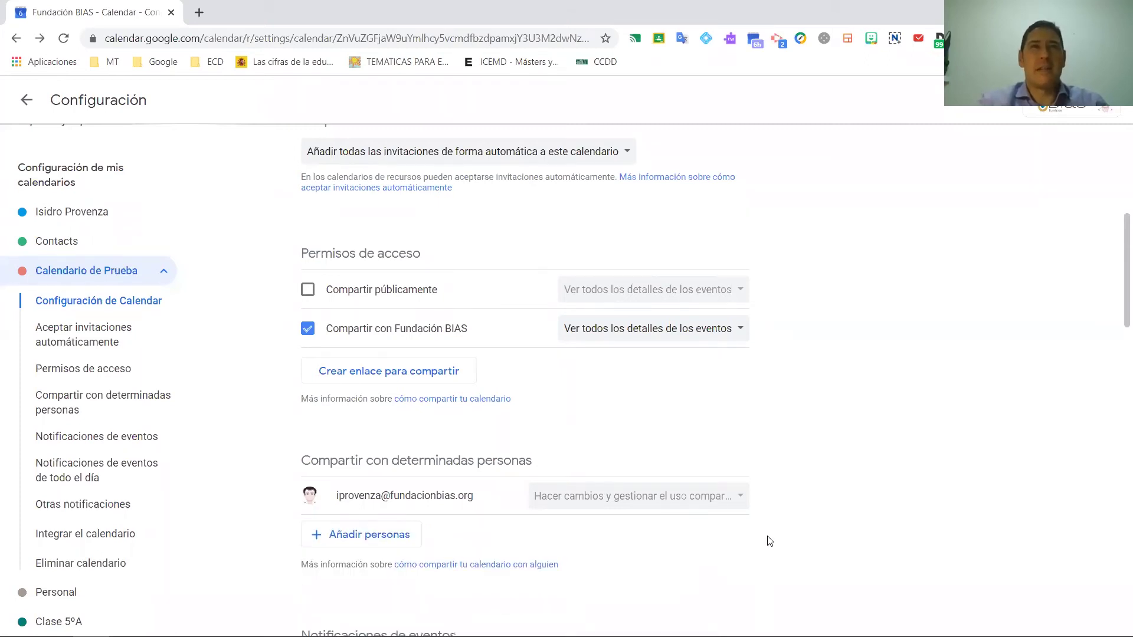
Permanently delete the "Personal" calendar through its settings and return to the week view
{"action": "scroll", "coordinate": [533, 426], "scroll_direction": "up", "scroll_amount": 2}
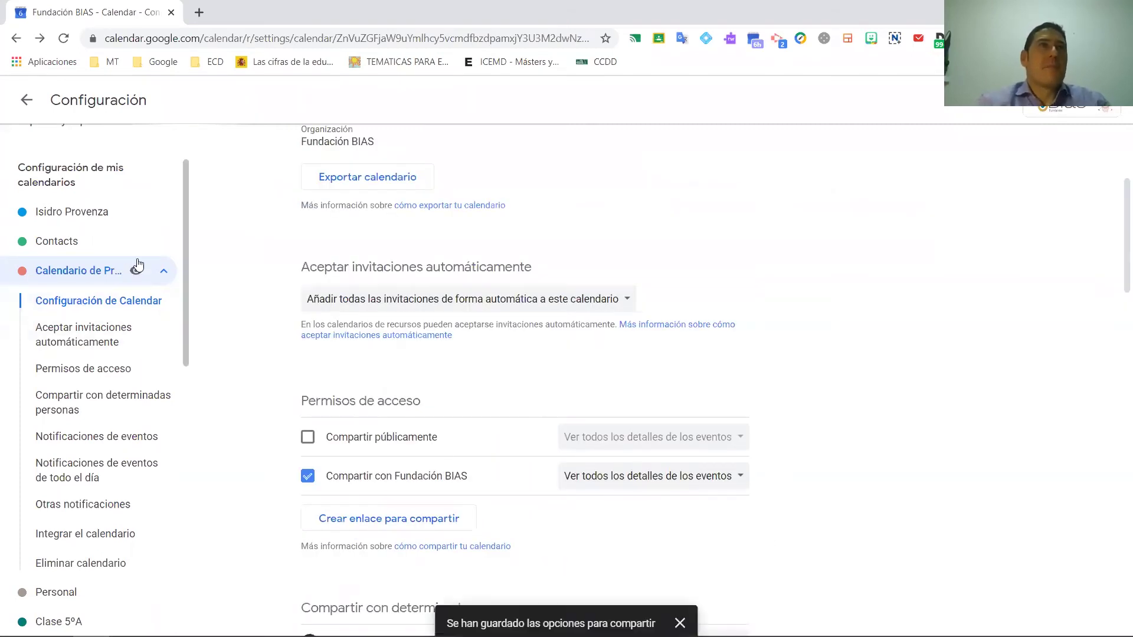
{"action": "left_click", "coordinate": [23, 97]}
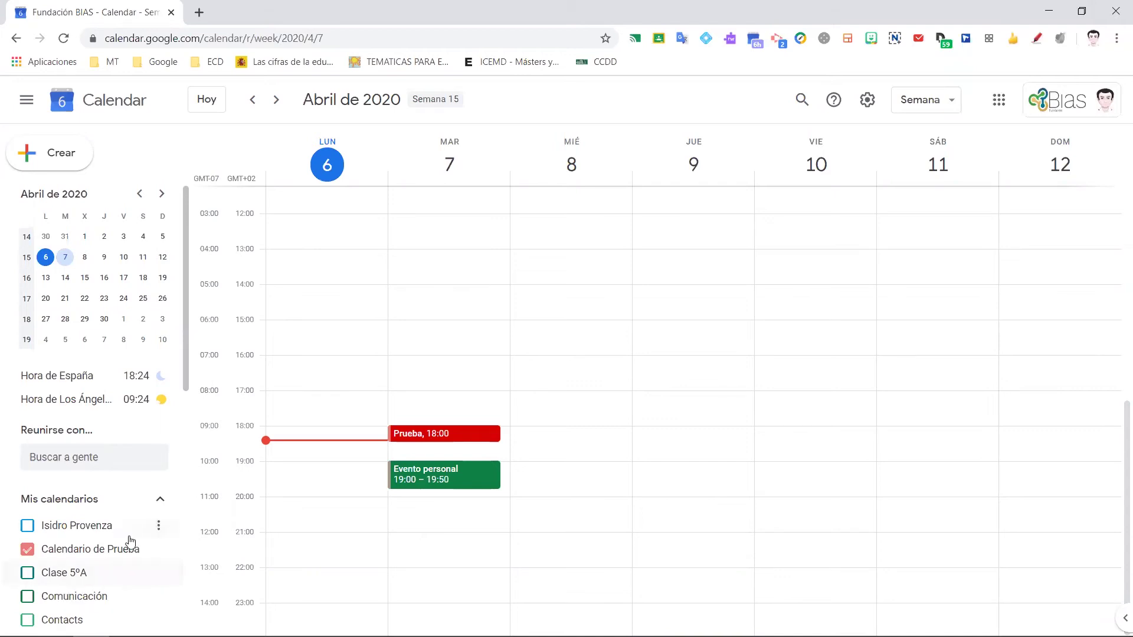
{"action": "scroll", "coordinate": [118, 584], "scroll_direction": "down", "scroll_amount": 1}
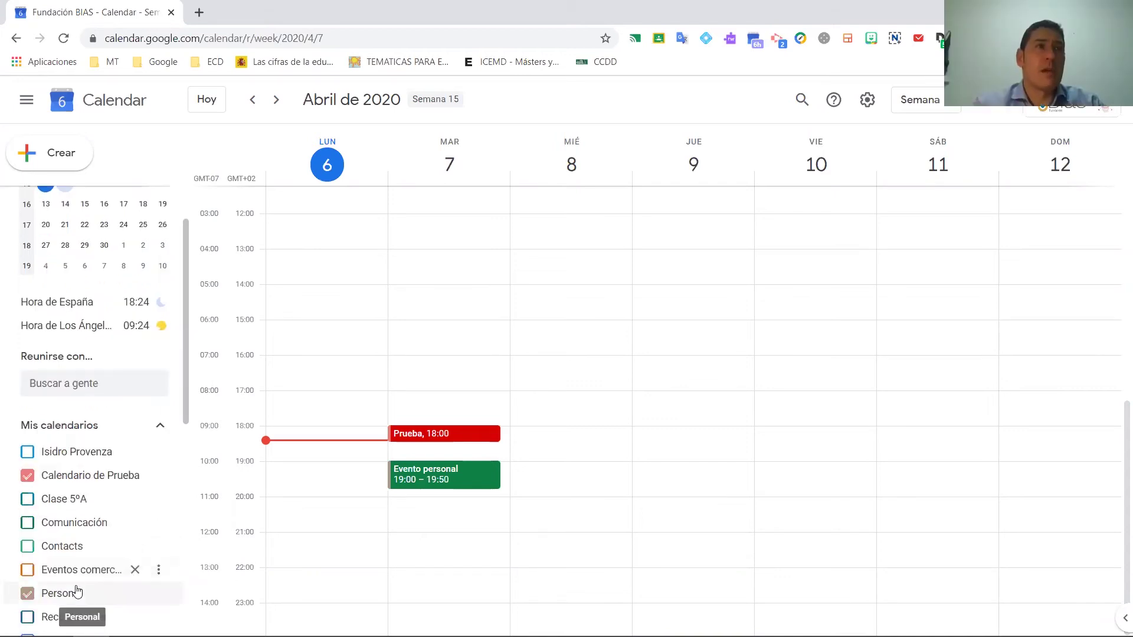
{"action": "left_click", "coordinate": [156, 593]}
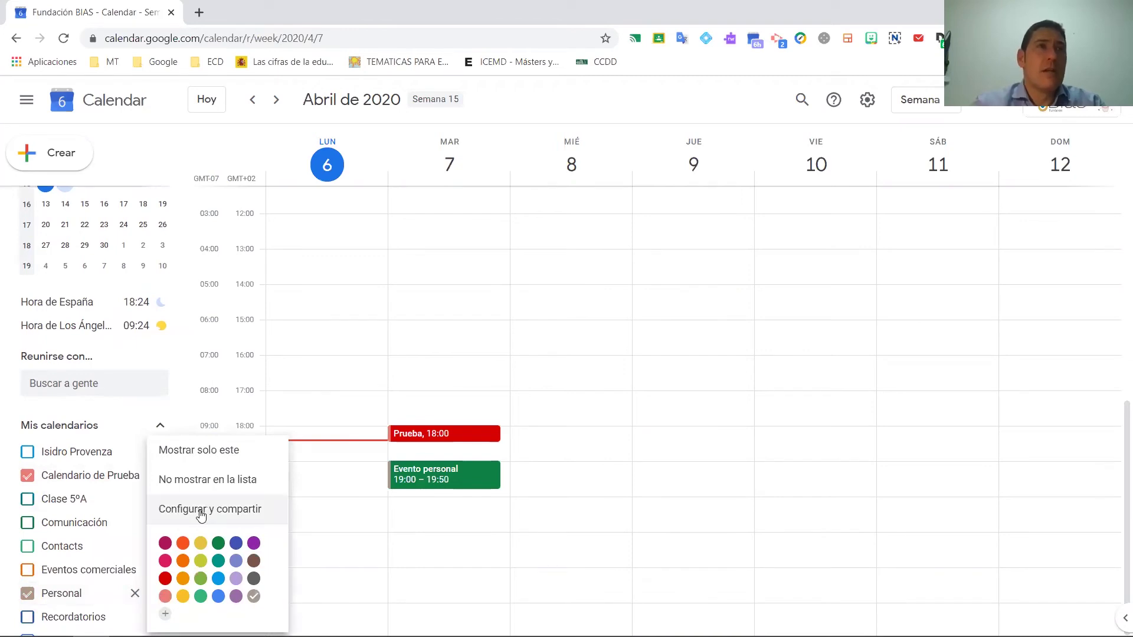
{"action": "left_click", "coordinate": [219, 514]}
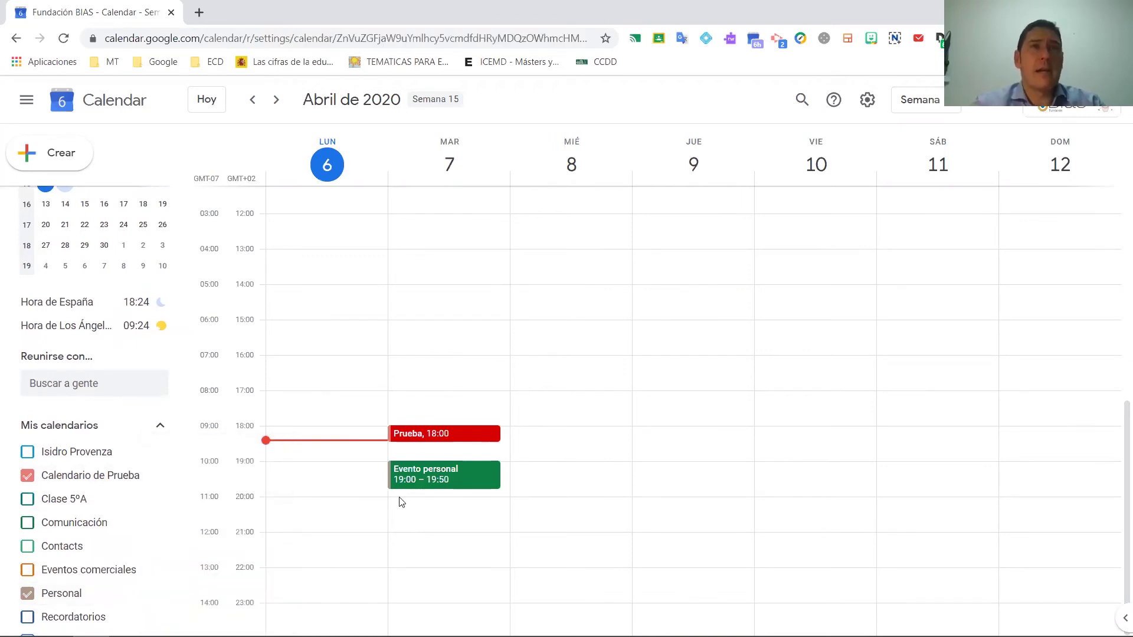
{"action": "scroll", "coordinate": [431, 474], "scroll_direction": "down", "scroll_amount": 10}
{"action": "scroll", "coordinate": [431, 474], "scroll_direction": "down", "scroll_amount": 15}
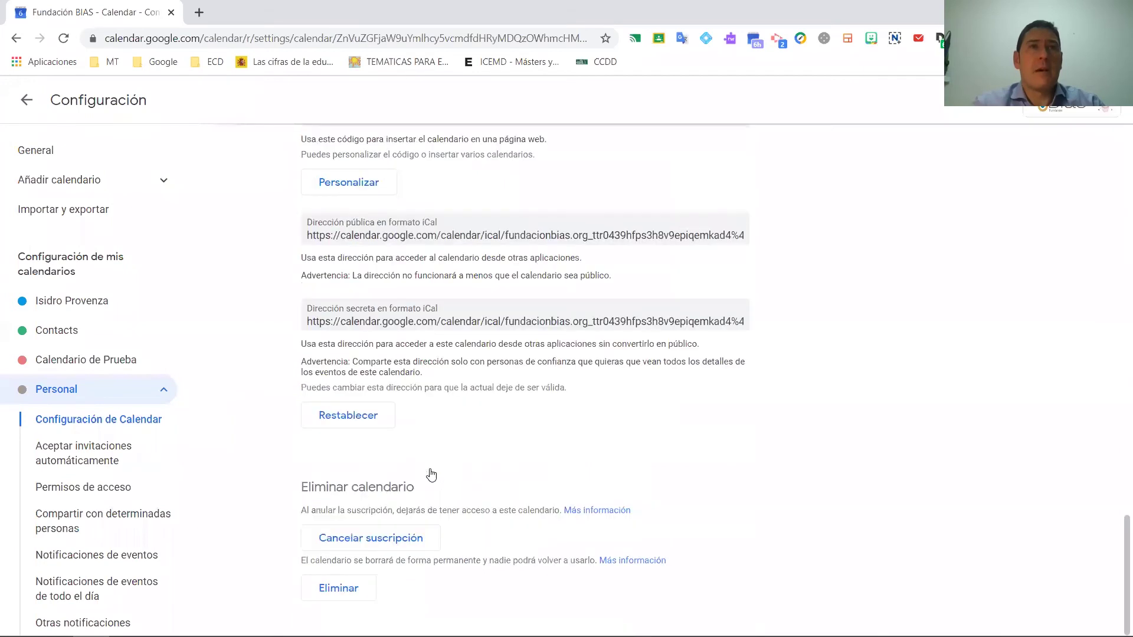
{"action": "left_click", "coordinate": [346, 594]}
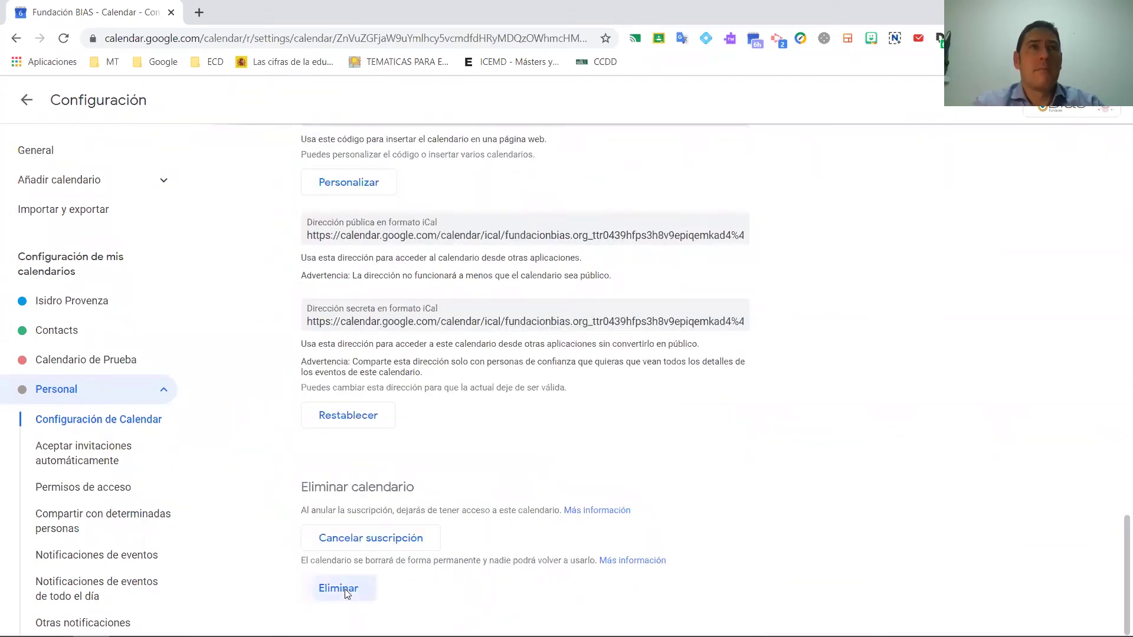
{"action": "left_click", "coordinate": [617, 387]}
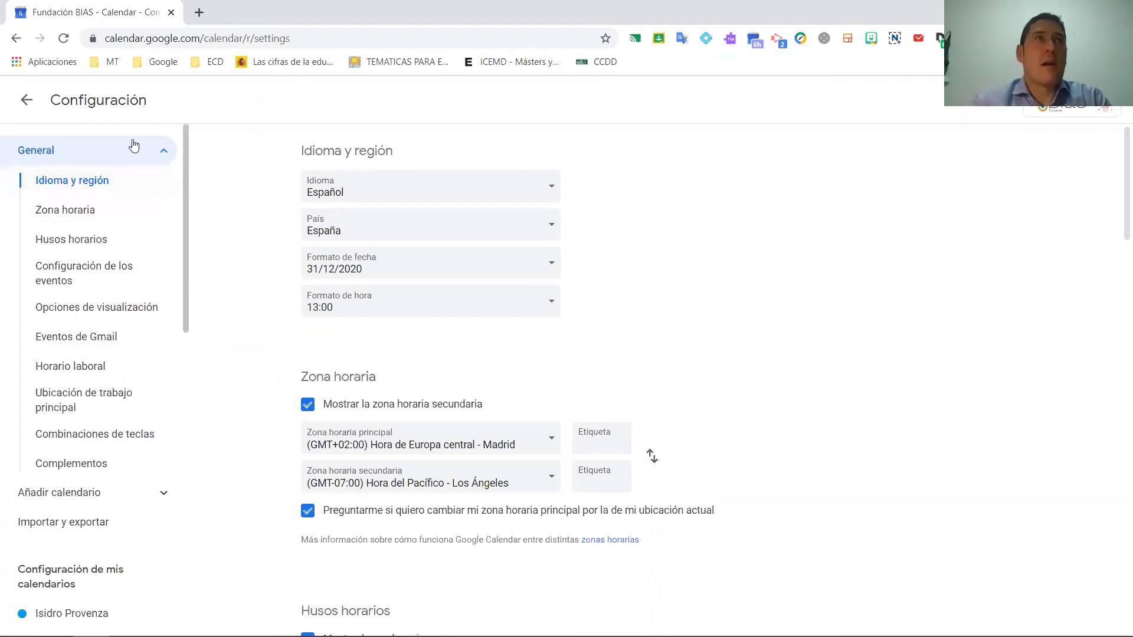
{"action": "left_click", "coordinate": [163, 151]}
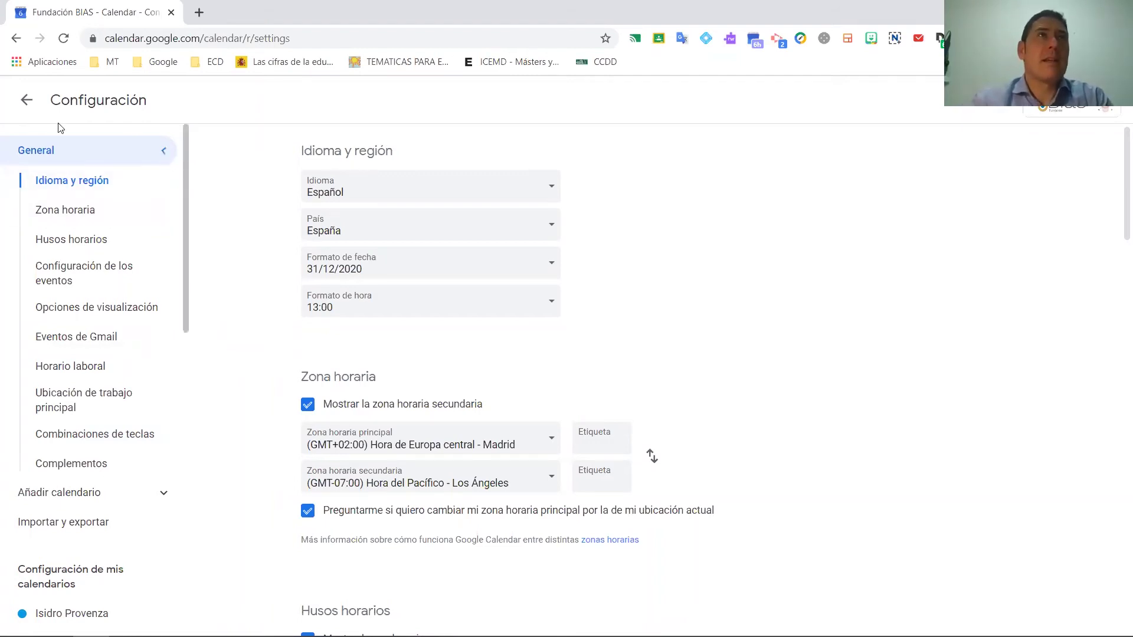
{"action": "left_click", "coordinate": [27, 103]}
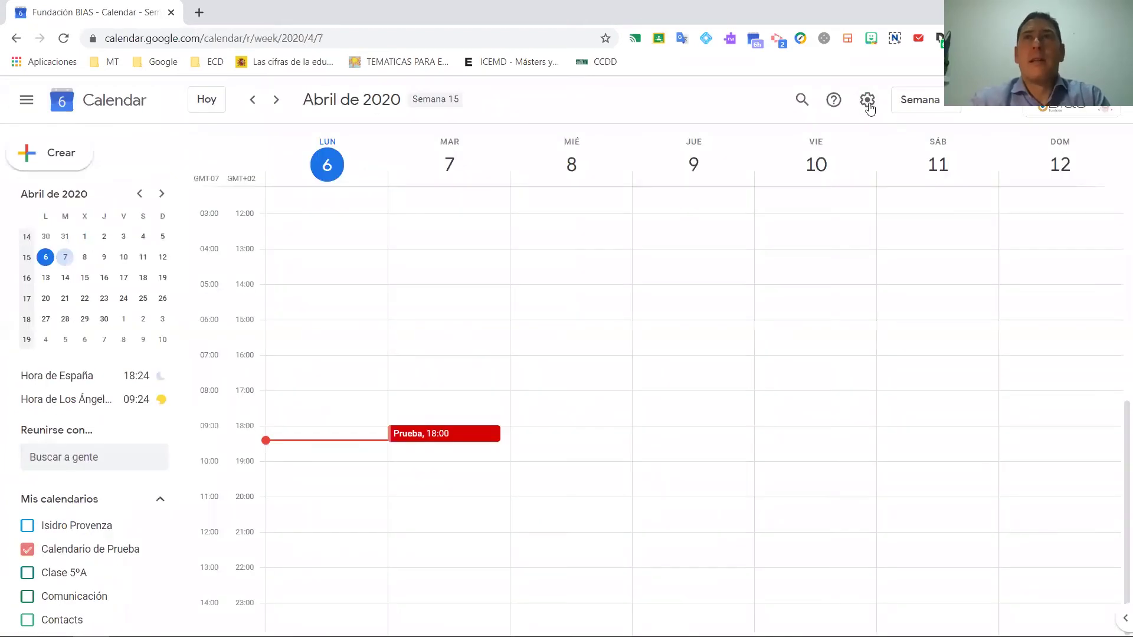
Examine the general calendar settings, from language, time zones and event defaults to display options, working hours, key combinations and add-ons
{"action": "left_click", "coordinate": [867, 102]}
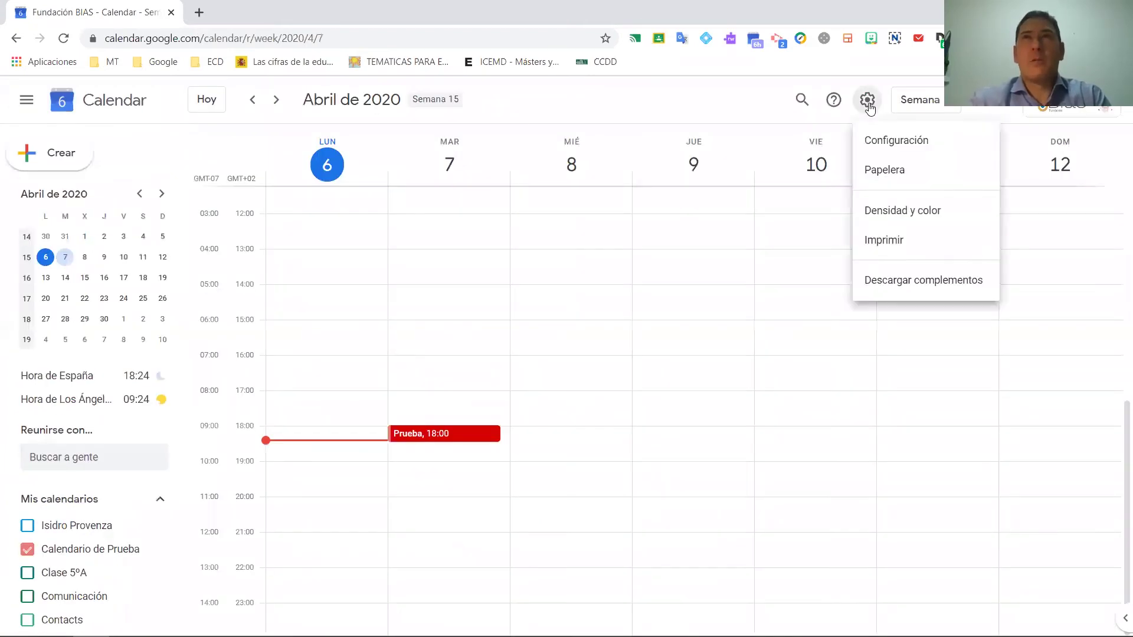
{"action": "left_click", "coordinate": [888, 149]}
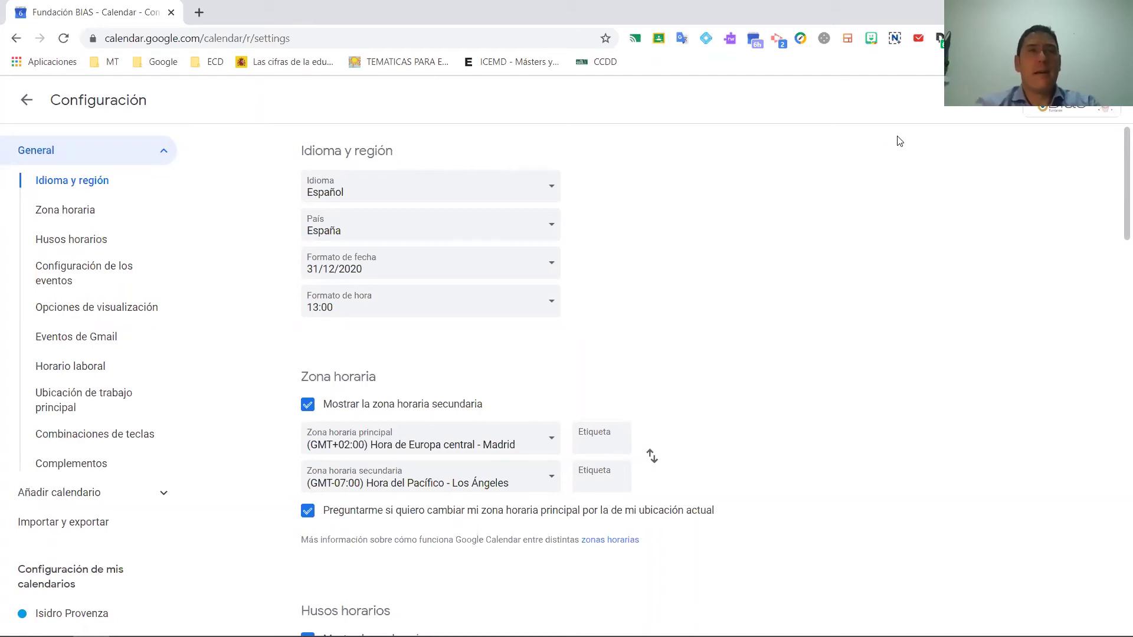
{"action": "scroll", "coordinate": [759, 293], "scroll_direction": "down", "scroll_amount": 4}
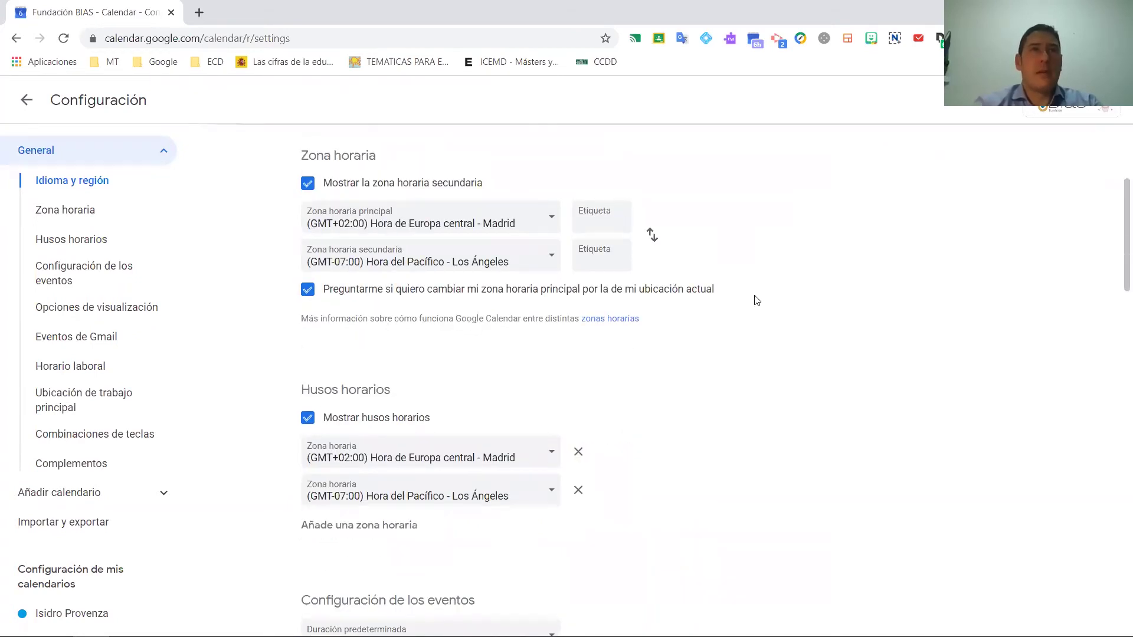
{"action": "scroll", "coordinate": [757, 300], "scroll_direction": "down", "scroll_amount": 4}
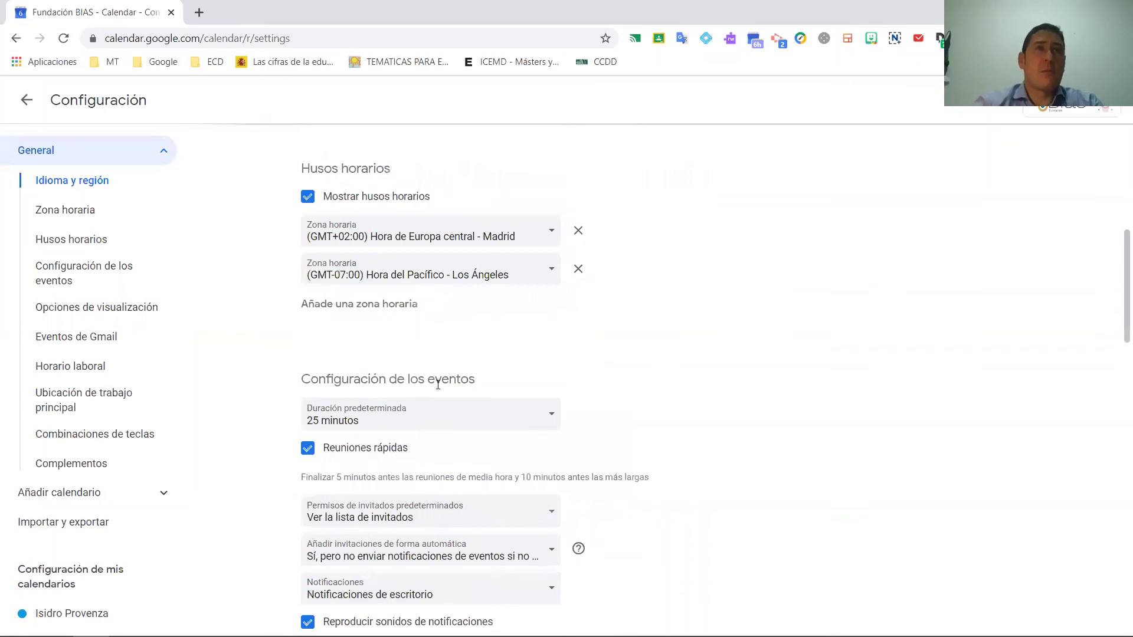
{"action": "scroll", "coordinate": [670, 390], "scroll_direction": "down", "scroll_amount": 1}
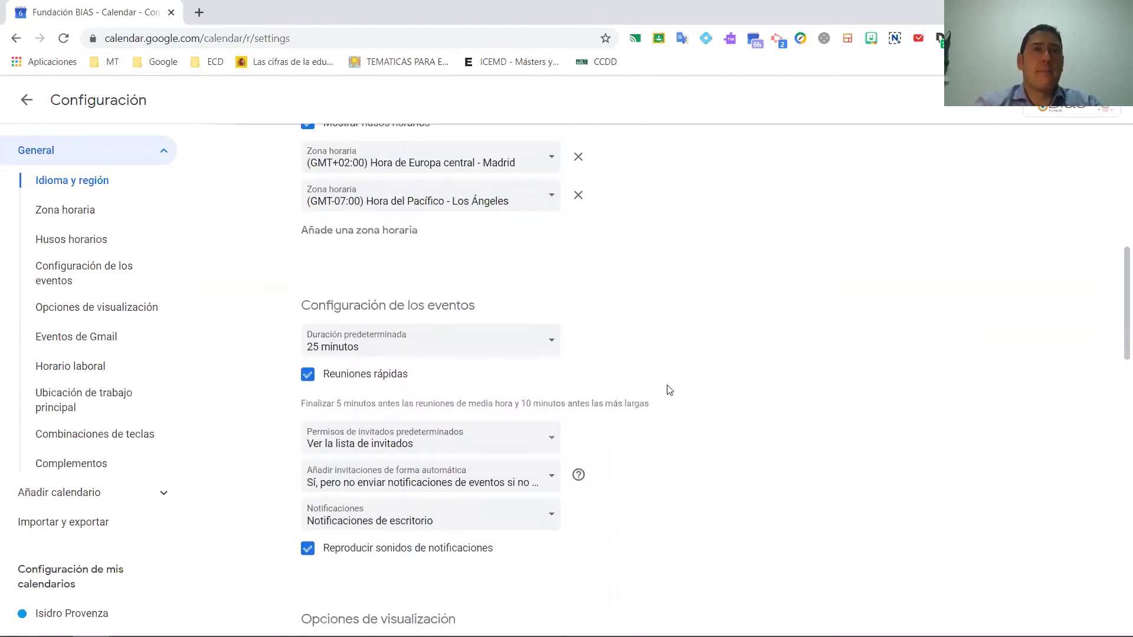
{"action": "scroll", "coordinate": [669, 390], "scroll_direction": "down", "scroll_amount": 1}
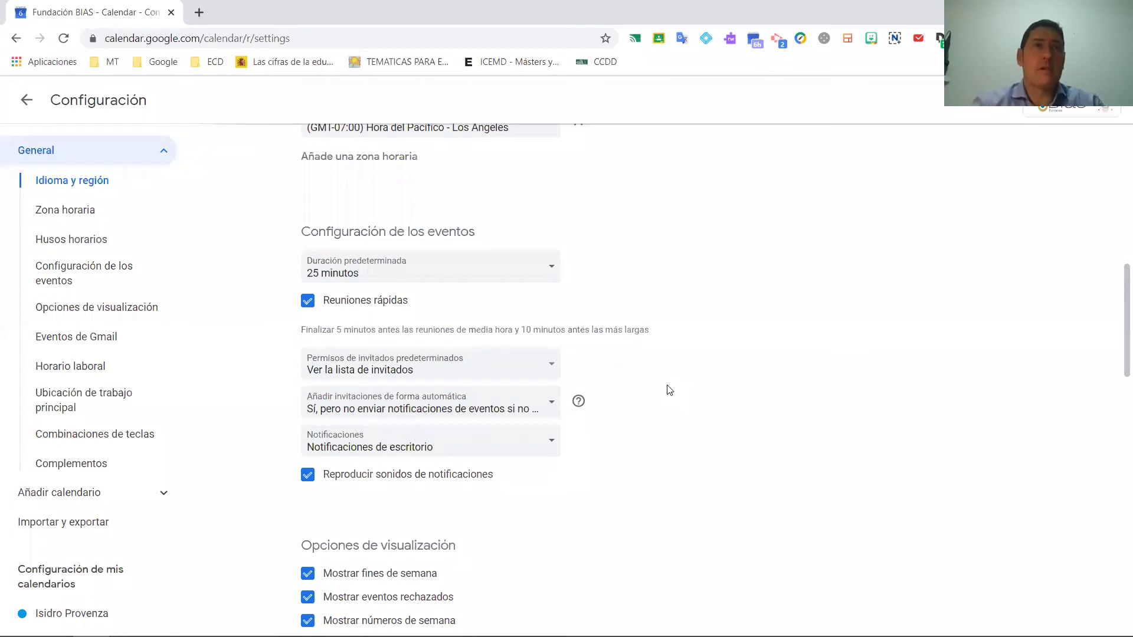
{"action": "scroll", "coordinate": [693, 420], "scroll_direction": "down", "scroll_amount": 5}
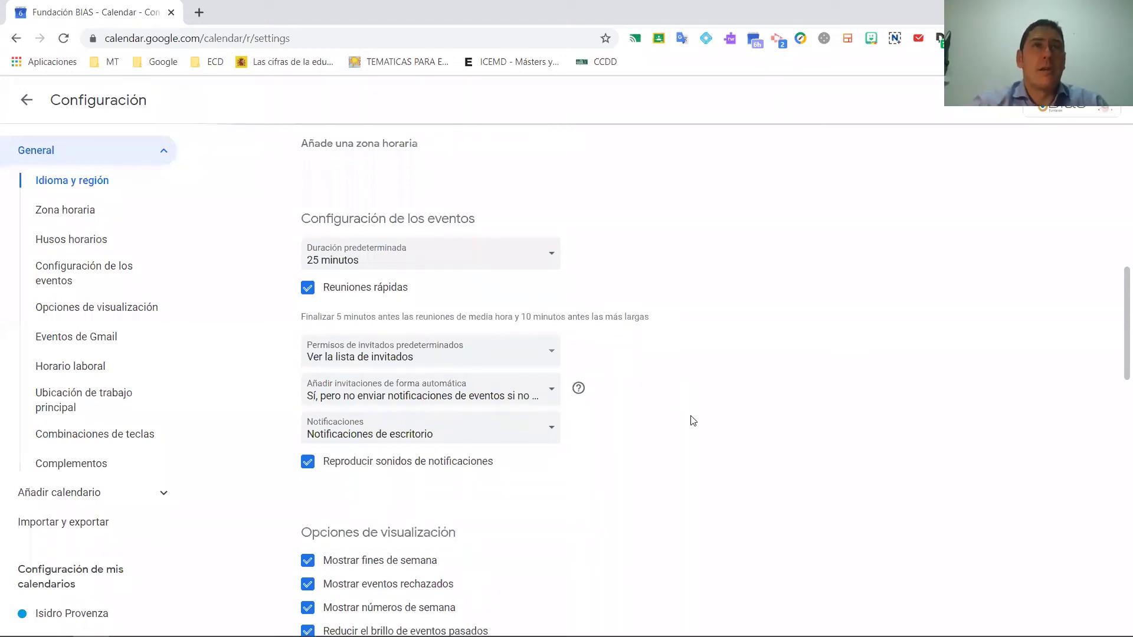
{"action": "scroll", "coordinate": [693, 421], "scroll_direction": "down", "scroll_amount": 1}
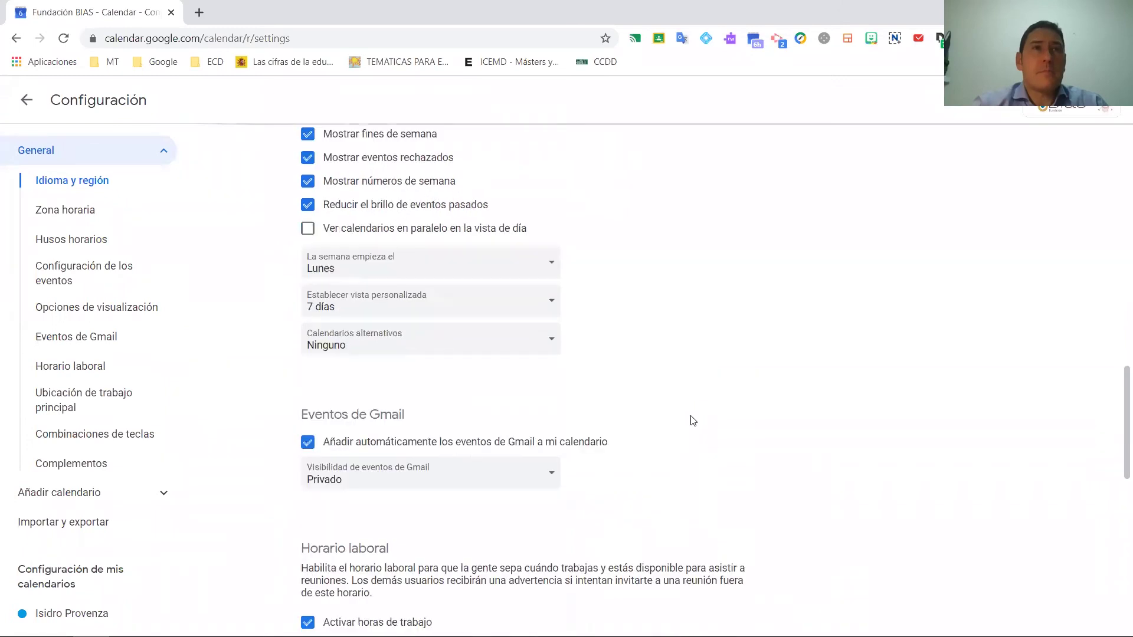
{"action": "scroll", "coordinate": [693, 421], "scroll_direction": "down", "scroll_amount": 5}
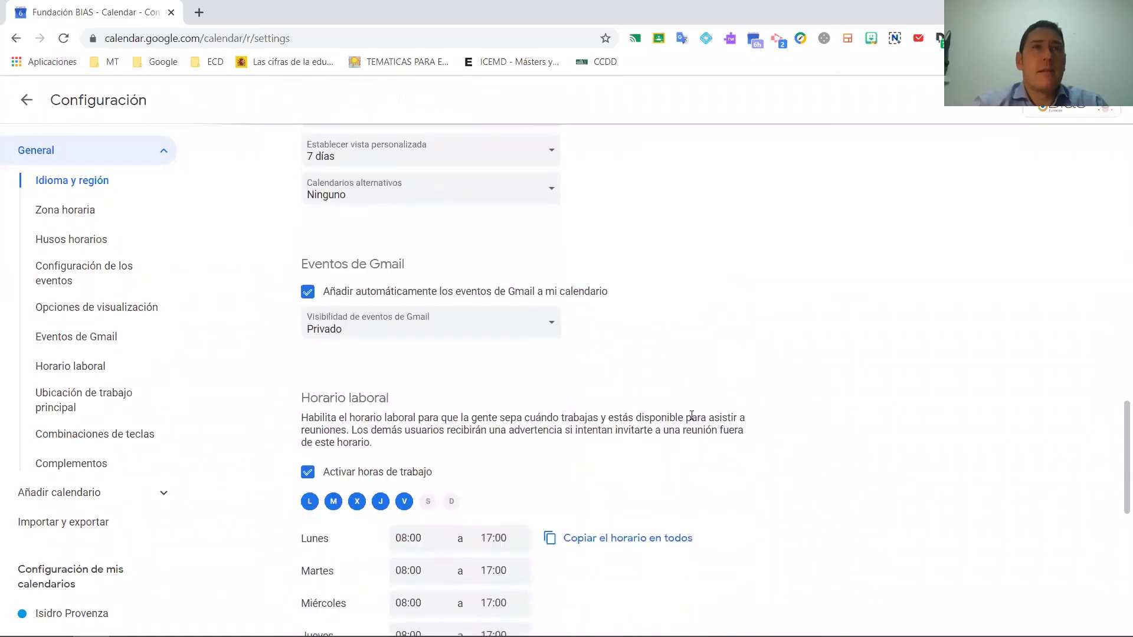
{"action": "scroll", "coordinate": [693, 421], "scroll_direction": "down", "scroll_amount": 4}
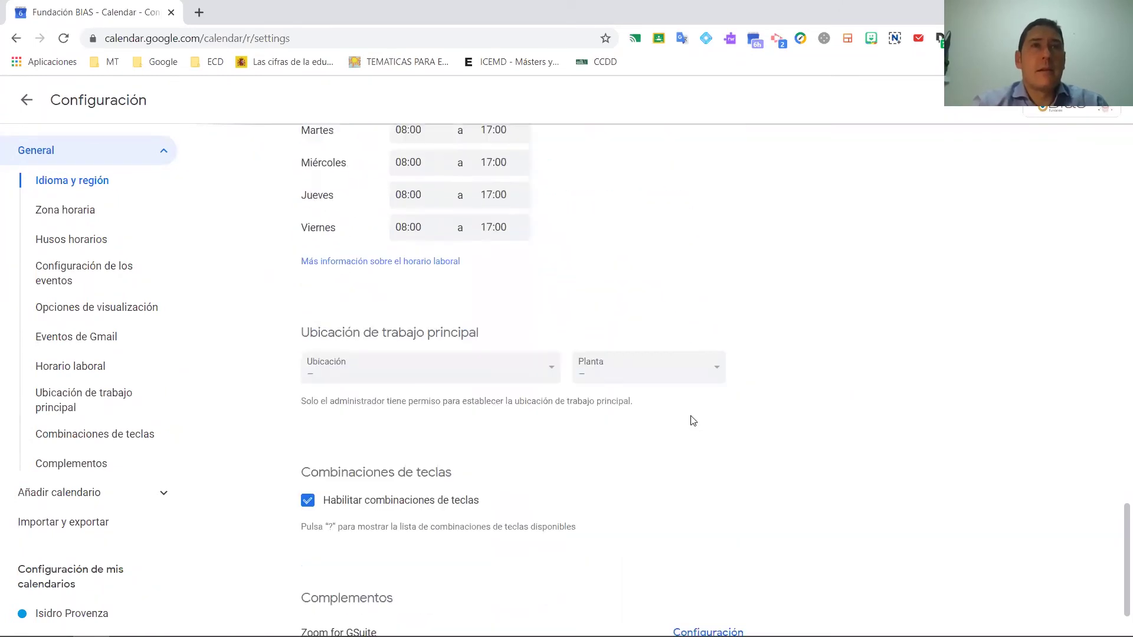
{"action": "scroll", "coordinate": [694, 420], "scroll_direction": "down", "scroll_amount": 1}
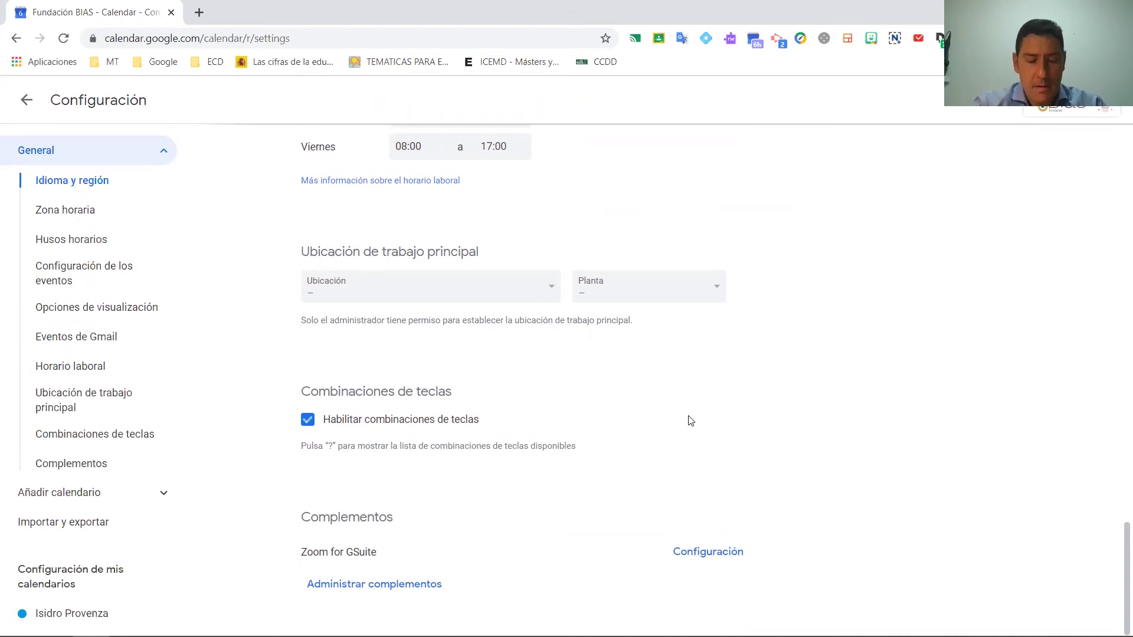
Review the general settings again, from Idioma y región through event and display options to Horario laboral and Combinaciones de teclas
{"action": "scroll", "coordinate": [690, 421], "scroll_direction": "up", "scroll_amount": 7}
{"action": "scroll", "coordinate": [599, 408], "scroll_direction": "up", "scroll_amount": 7}
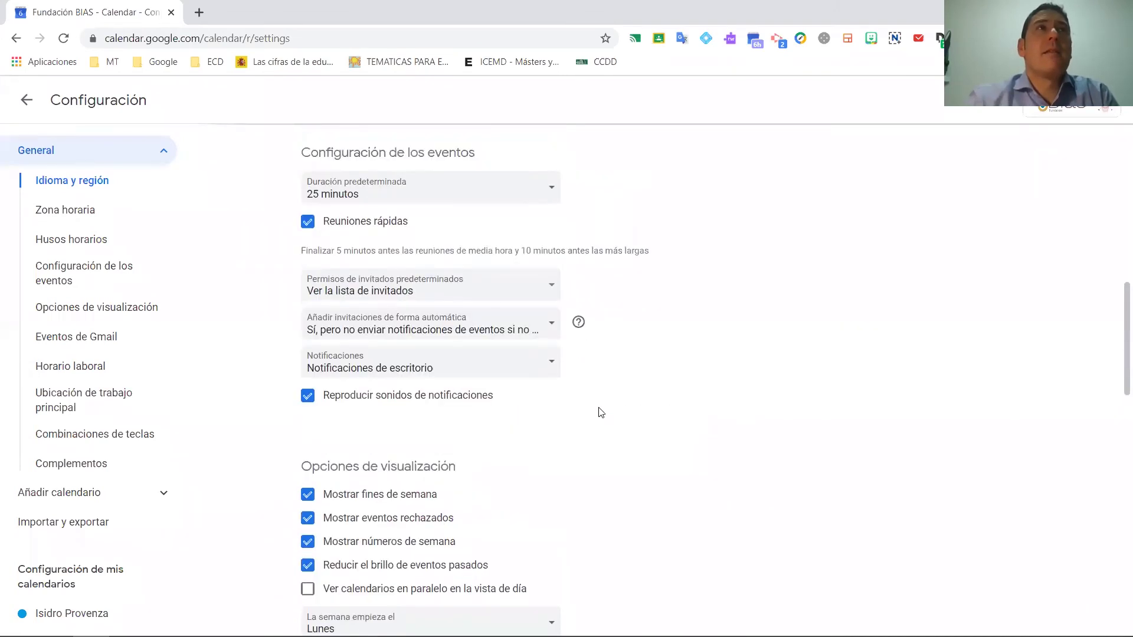
{"action": "scroll", "coordinate": [601, 412], "scroll_direction": "up", "scroll_amount": 3}
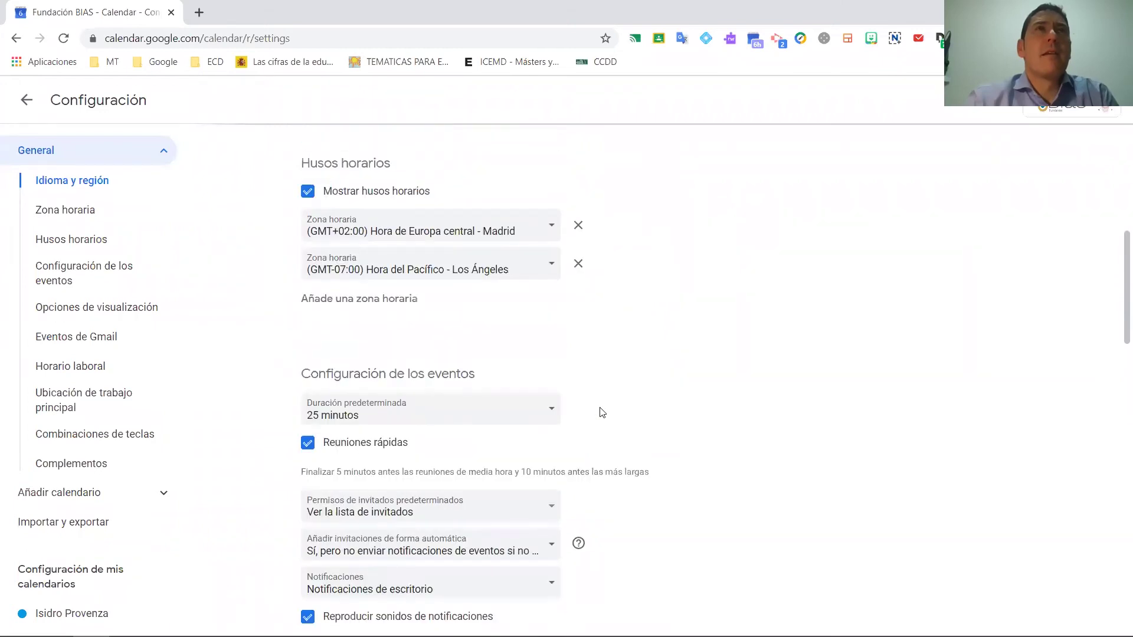
{"action": "scroll", "coordinate": [602, 412], "scroll_direction": "up", "scroll_amount": 4}
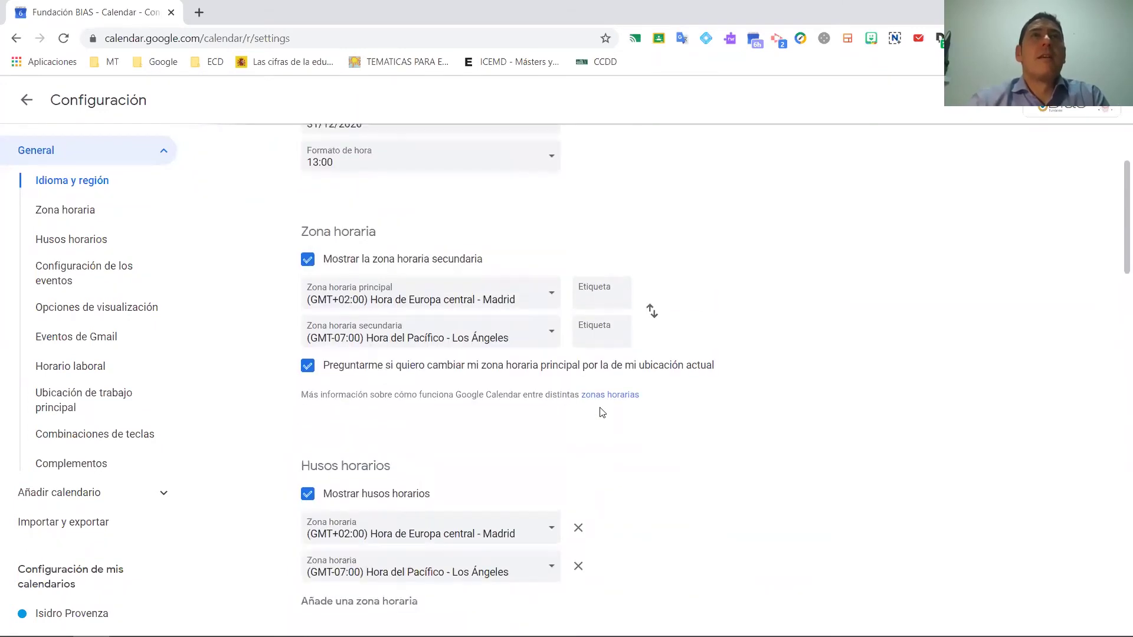
{"action": "scroll", "coordinate": [601, 412], "scroll_direction": "up", "scroll_amount": 2}
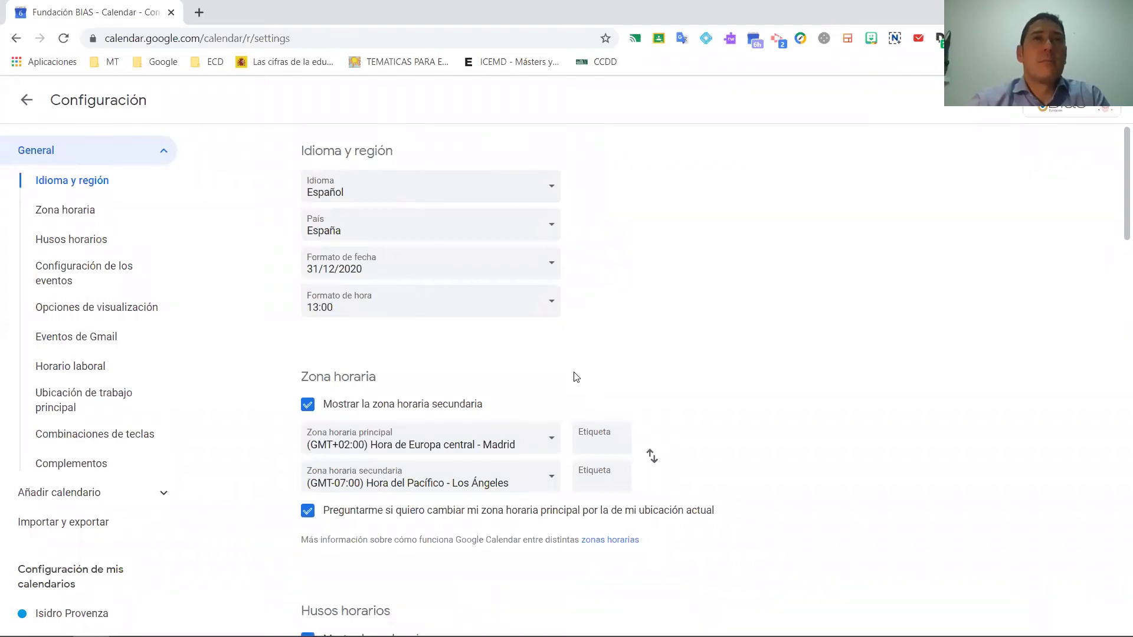
{"action": "scroll", "coordinate": [575, 377], "scroll_direction": "down", "scroll_amount": 5}
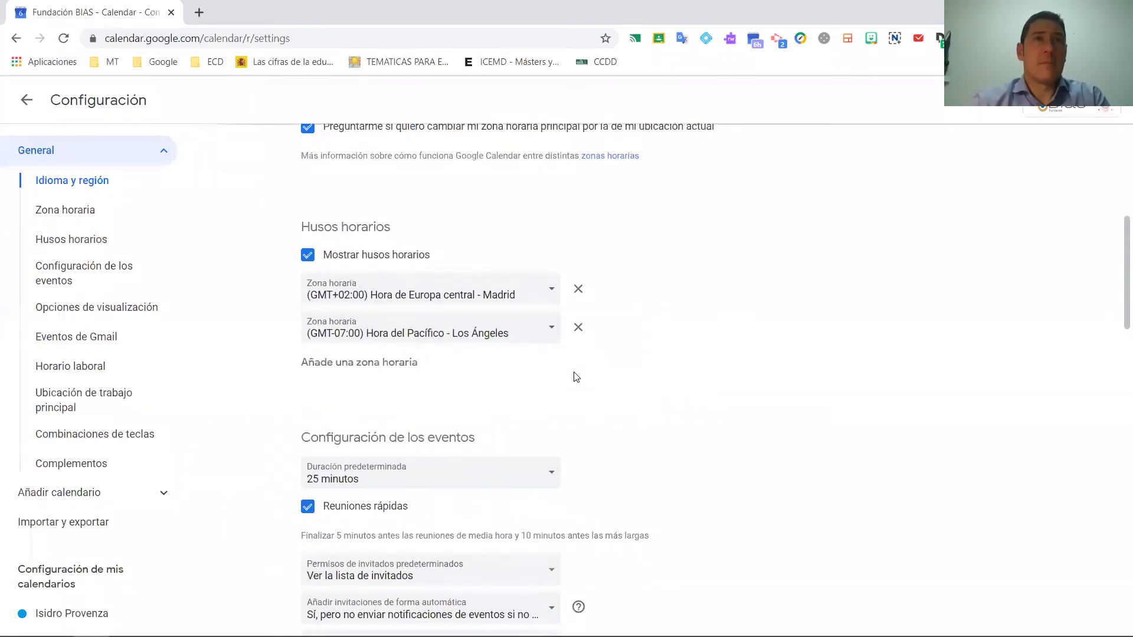
{"action": "scroll", "coordinate": [575, 376], "scroll_direction": "down", "scroll_amount": 2}
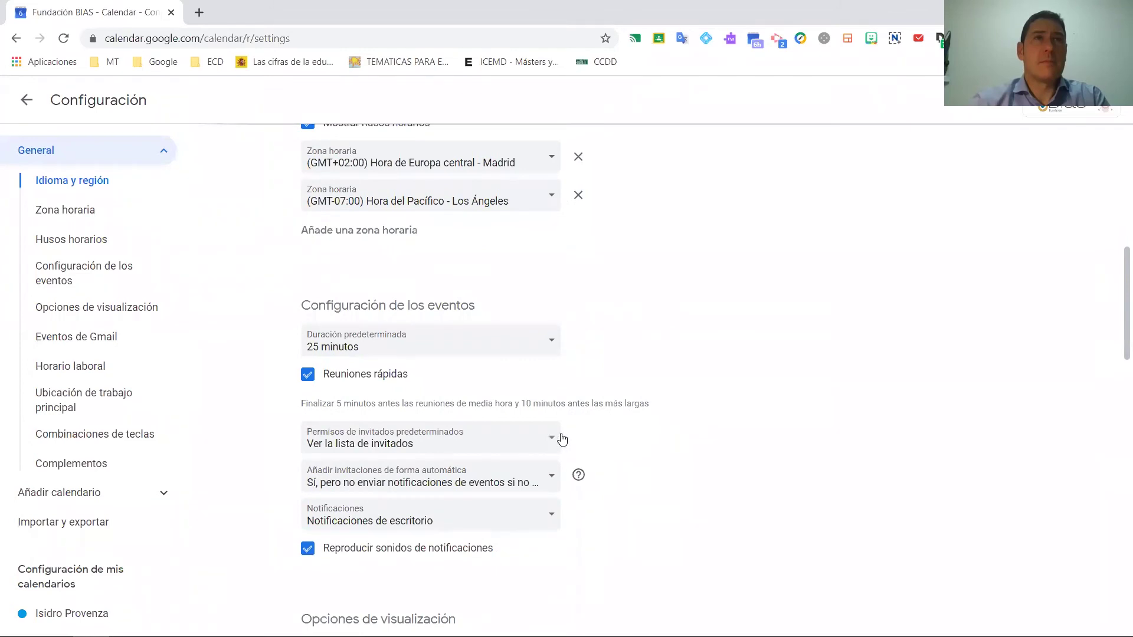
{"action": "scroll", "coordinate": [589, 433], "scroll_direction": "down", "scroll_amount": 4}
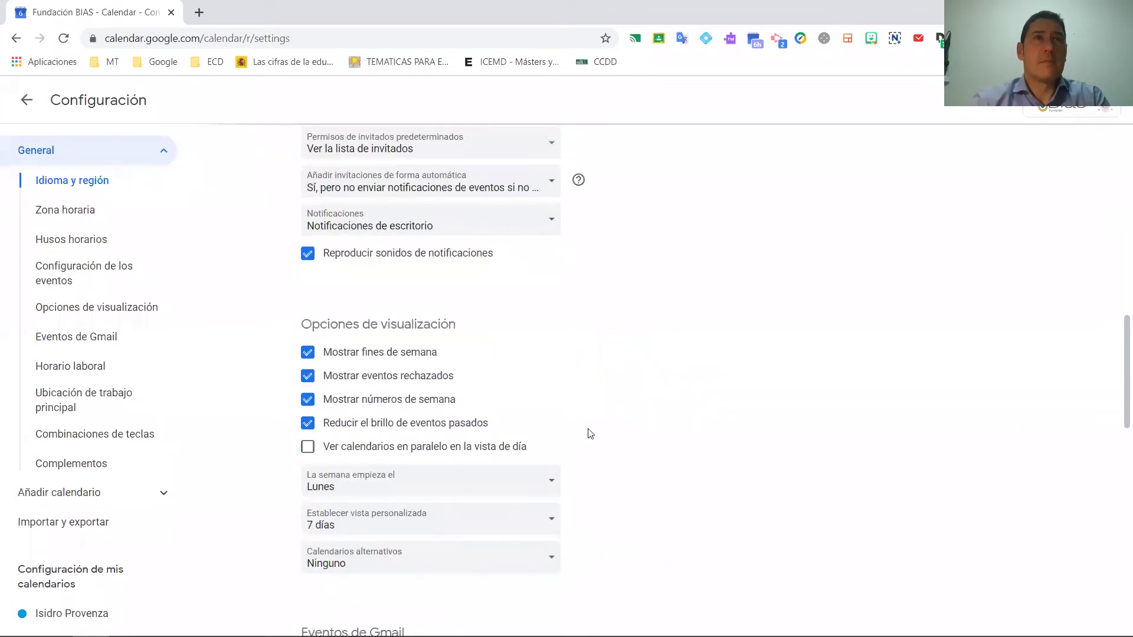
{"action": "scroll", "coordinate": [588, 434], "scroll_direction": "down", "scroll_amount": 3}
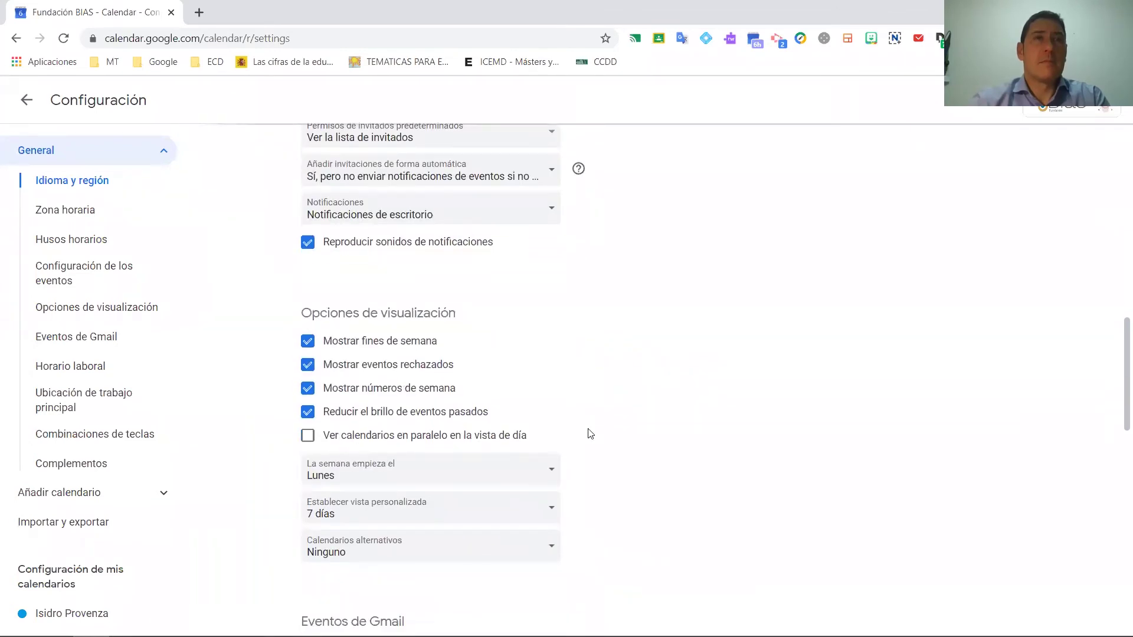
{"action": "scroll", "coordinate": [588, 433], "scroll_direction": "down", "scroll_amount": 4}
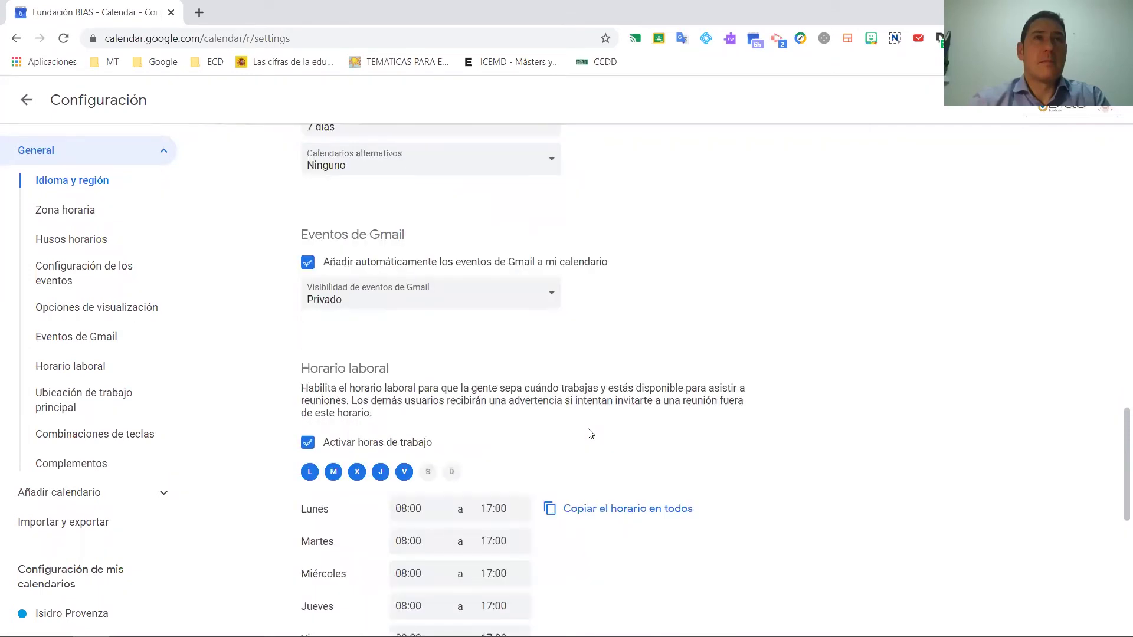
{"action": "scroll", "coordinate": [589, 434], "scroll_direction": "up", "scroll_amount": 1}
{"action": "scroll", "coordinate": [590, 434], "scroll_direction": "down", "scroll_amount": 1}
{"action": "scroll", "coordinate": [590, 434], "scroll_direction": "down", "scroll_amount": 3}
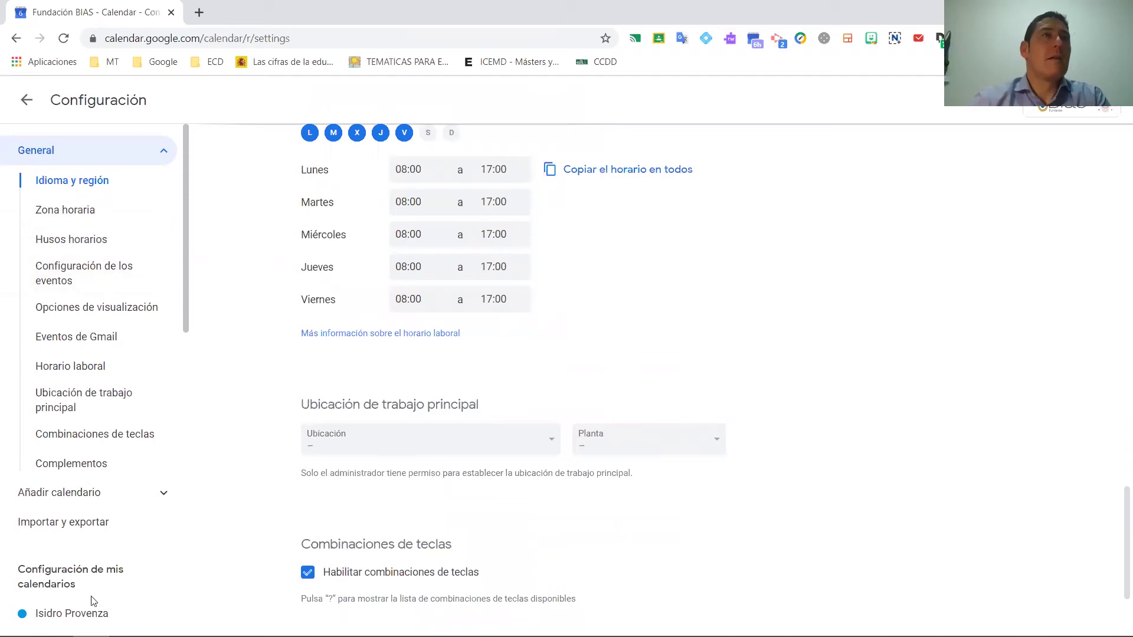
Open the settings of the account owner's main calendar and examine its access permissions, sharing, notifications and integration details
{"action": "scroll", "coordinate": [94, 525], "scroll_direction": "down", "scroll_amount": 3}
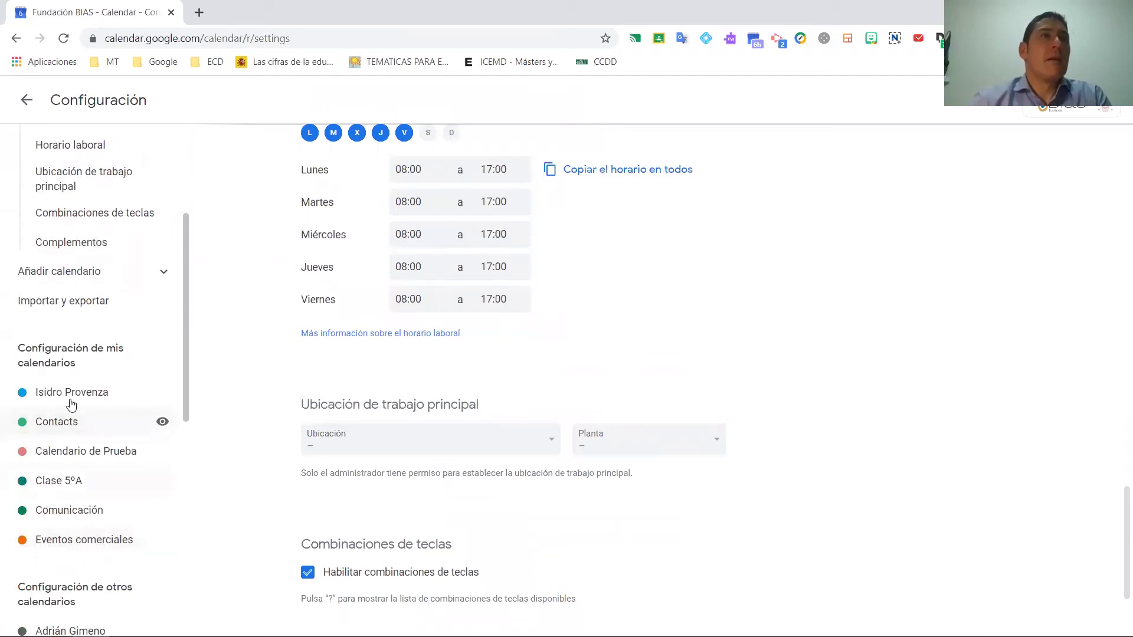
{"action": "left_click", "coordinate": [68, 395]}
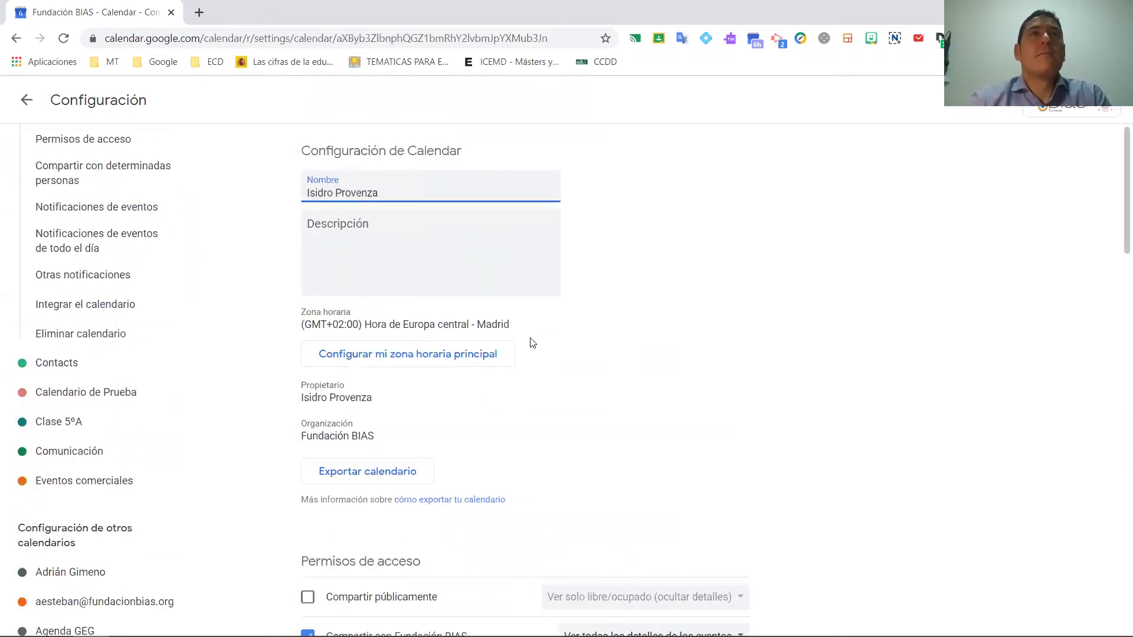
{"action": "scroll", "coordinate": [542, 330], "scroll_direction": "down", "scroll_amount": 3}
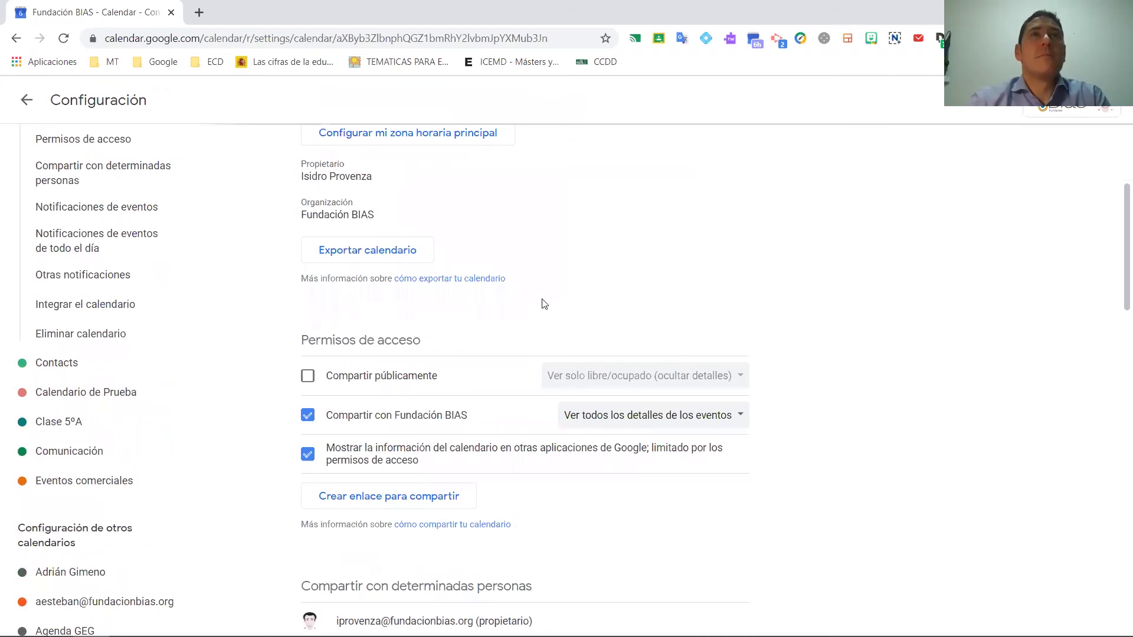
{"action": "scroll", "coordinate": [544, 303], "scroll_direction": "down", "scroll_amount": 1}
{"action": "scroll", "coordinate": [544, 303], "scroll_direction": "up", "scroll_amount": 2}
{"action": "scroll", "coordinate": [543, 304], "scroll_direction": "down", "scroll_amount": 2}
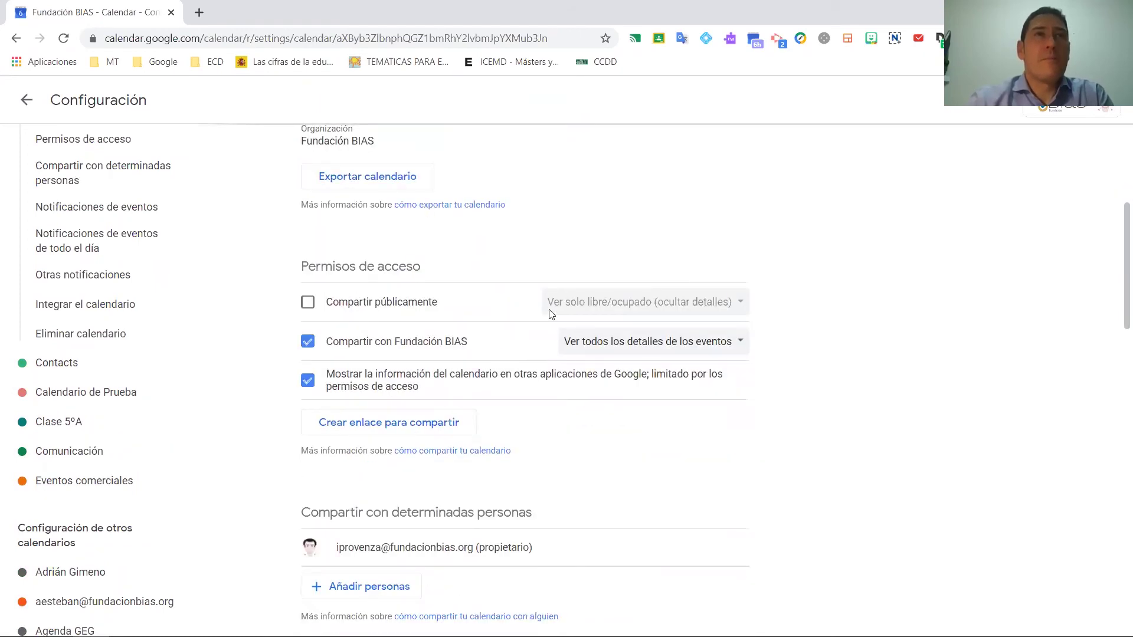
{"action": "scroll", "coordinate": [550, 313], "scroll_direction": "down", "scroll_amount": 3}
{"action": "scroll", "coordinate": [573, 323], "scroll_direction": "down", "scroll_amount": 5}
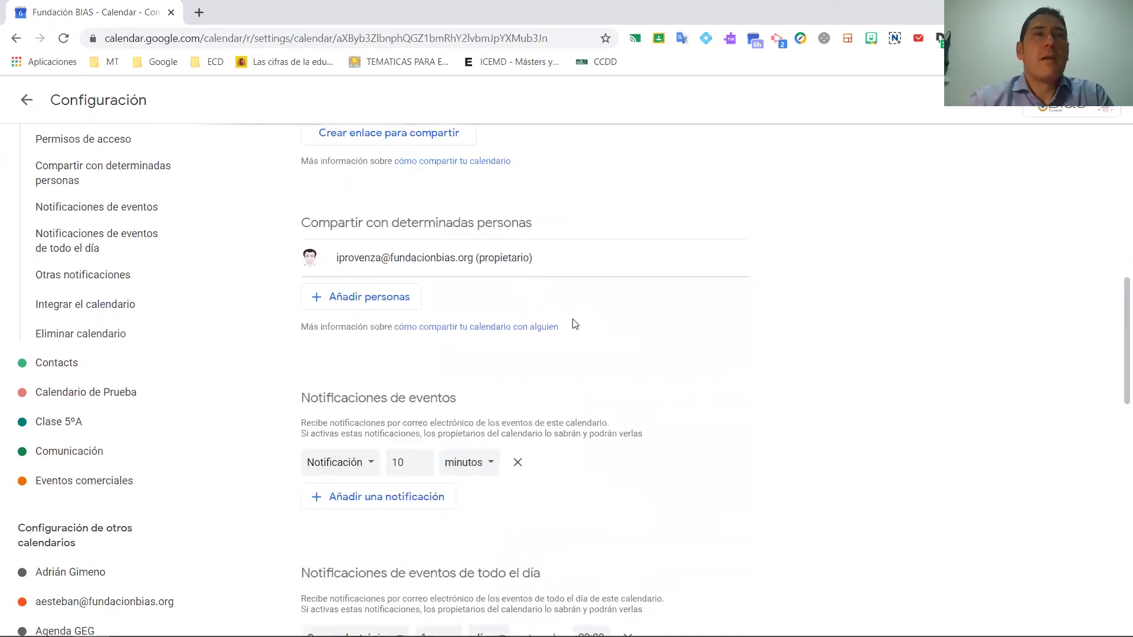
{"action": "scroll", "coordinate": [572, 324], "scroll_direction": "down", "scroll_amount": 5}
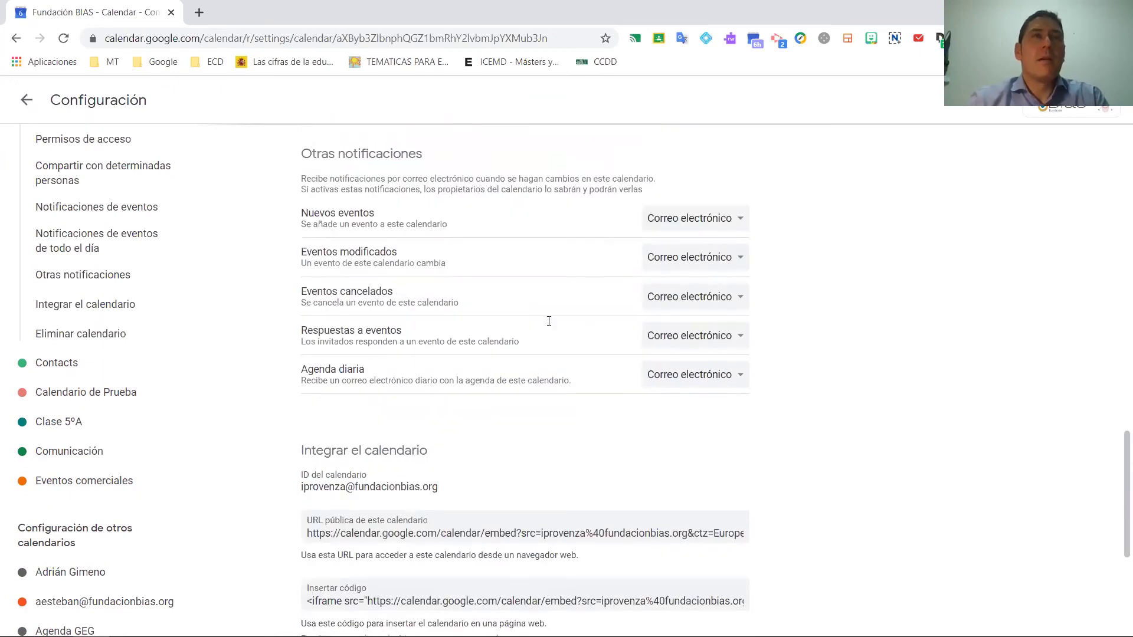
Collapse the settings sections of the owner's main calendar and return to the week view
{"action": "scroll", "coordinate": [65, 540], "scroll_direction": "up", "scroll_amount": 3}
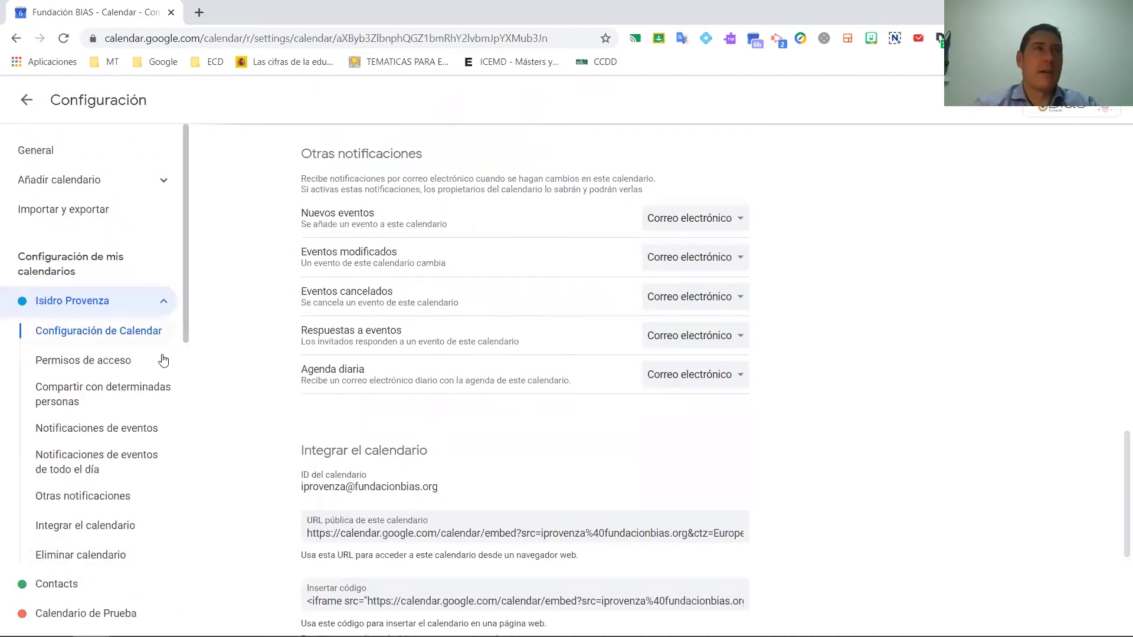
{"action": "left_click", "coordinate": [158, 303]}
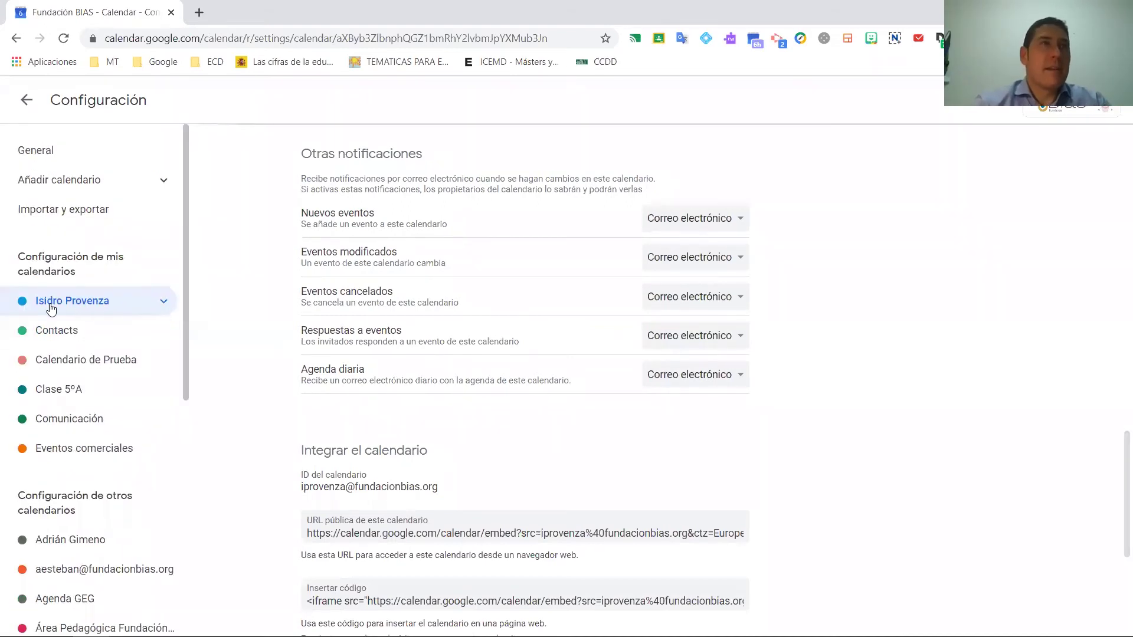
{"action": "left_click", "coordinate": [26, 99]}
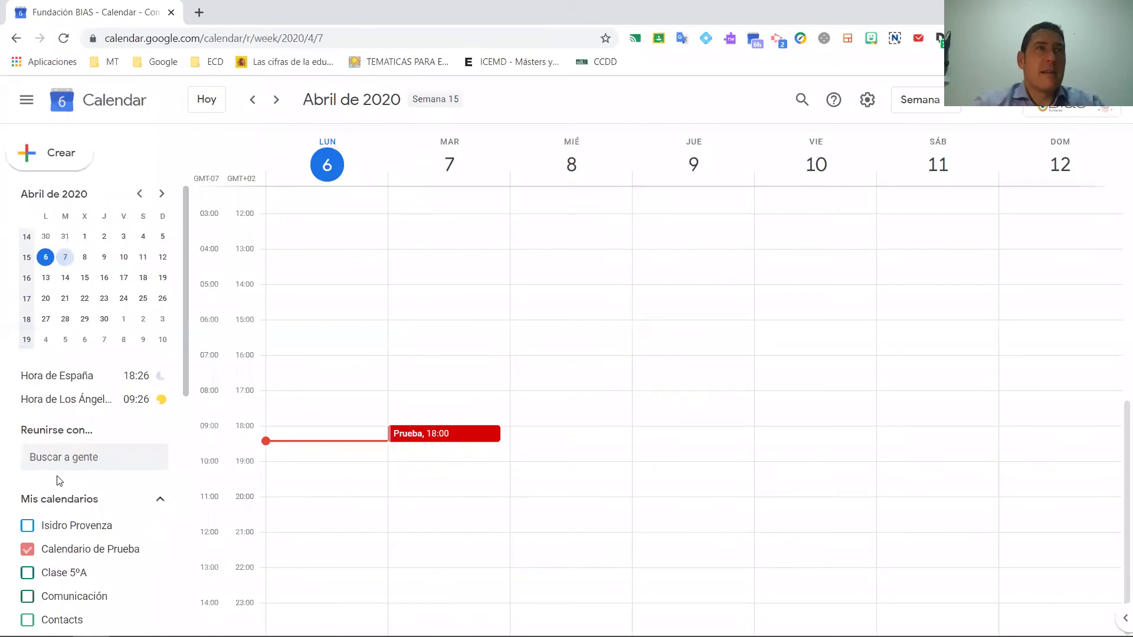
View the Explorar recursos page through the options for adding other calendars, and return to the week view
{"action": "scroll", "coordinate": [98, 540], "scroll_direction": "down", "scroll_amount": 5}
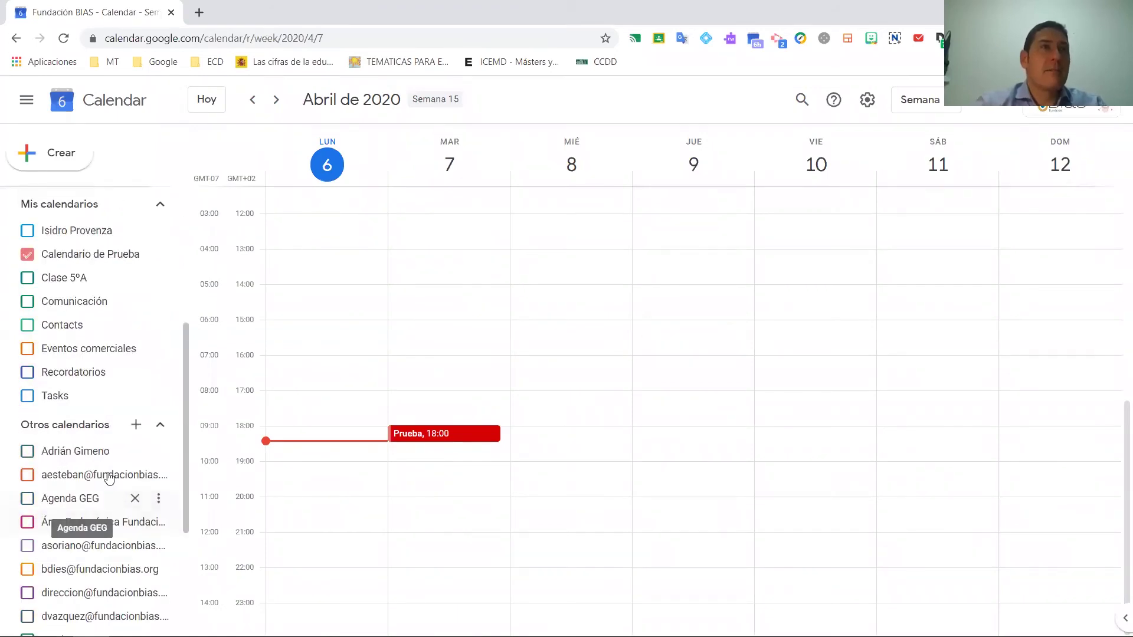
{"action": "left_click", "coordinate": [136, 424]}
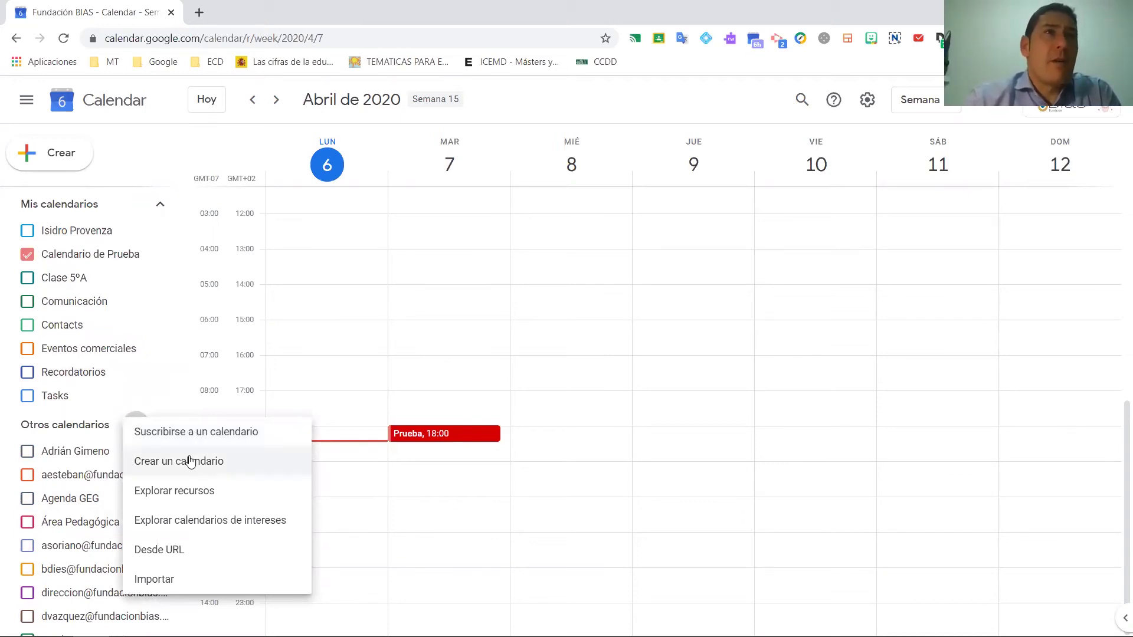
{"action": "left_click", "coordinate": [196, 494]}
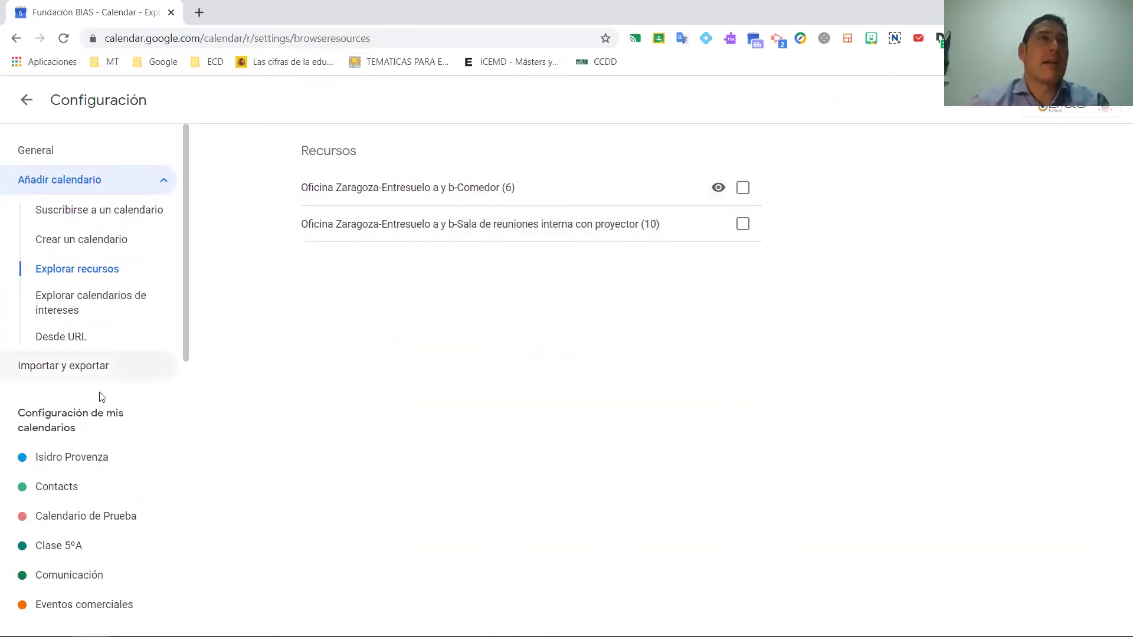
{"action": "scroll", "coordinate": [109, 448], "scroll_direction": "down", "scroll_amount": 3}
{"action": "scroll", "coordinate": [100, 413], "scroll_direction": "up", "scroll_amount": 3}
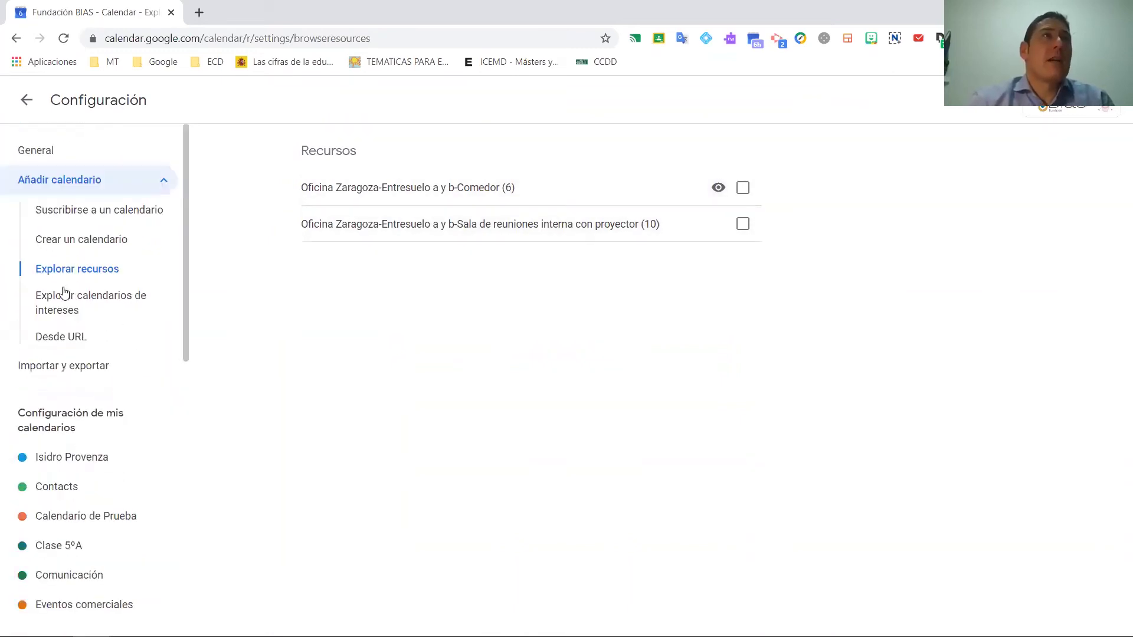
{"action": "left_click", "coordinate": [30, 116]}
Open the Suscribirse a un calendario form for Otros calendarios and return to the week view without subscribing
{"action": "scroll", "coordinate": [131, 506], "scroll_direction": "down", "scroll_amount": 3}
{"action": "left_click", "coordinate": [137, 499]}
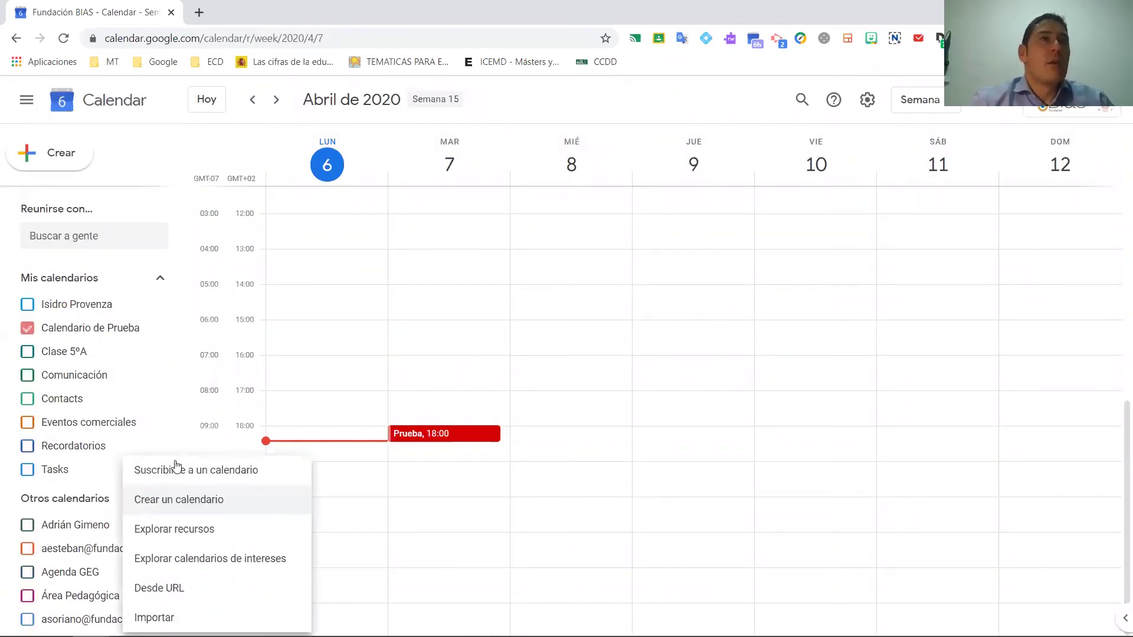
{"action": "left_click", "coordinate": [206, 474]}
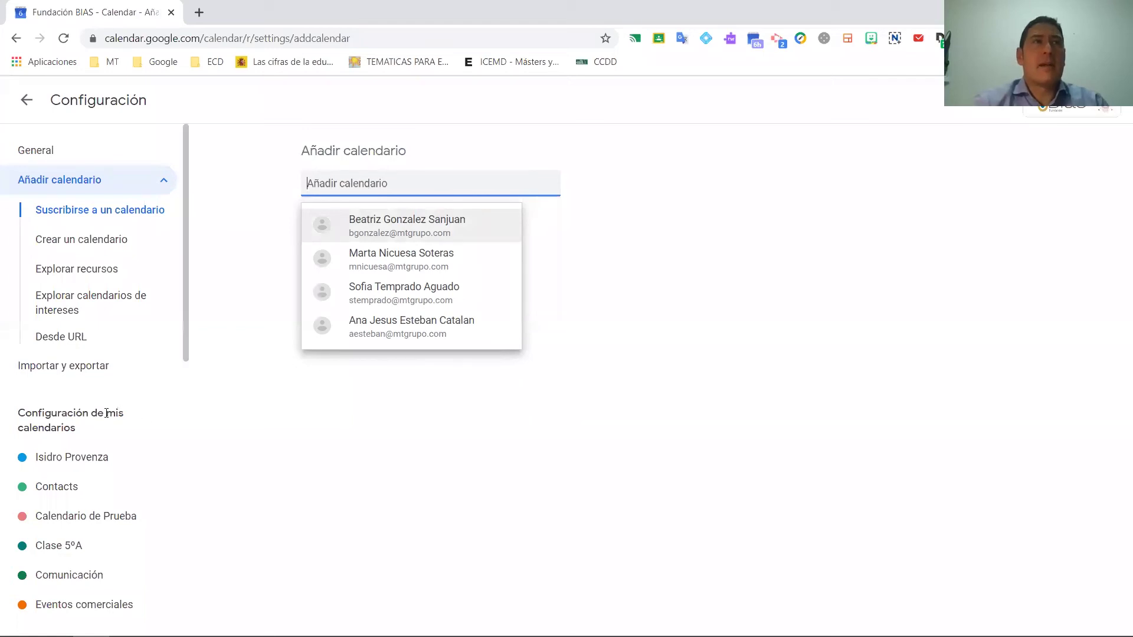
{"action": "left_click", "coordinate": [25, 100]}
Look through the Mis calendarios and Otros calendarios lists, and collapse Mis calendarios
{"action": "scroll", "coordinate": [118, 400], "scroll_direction": "down", "scroll_amount": 10}
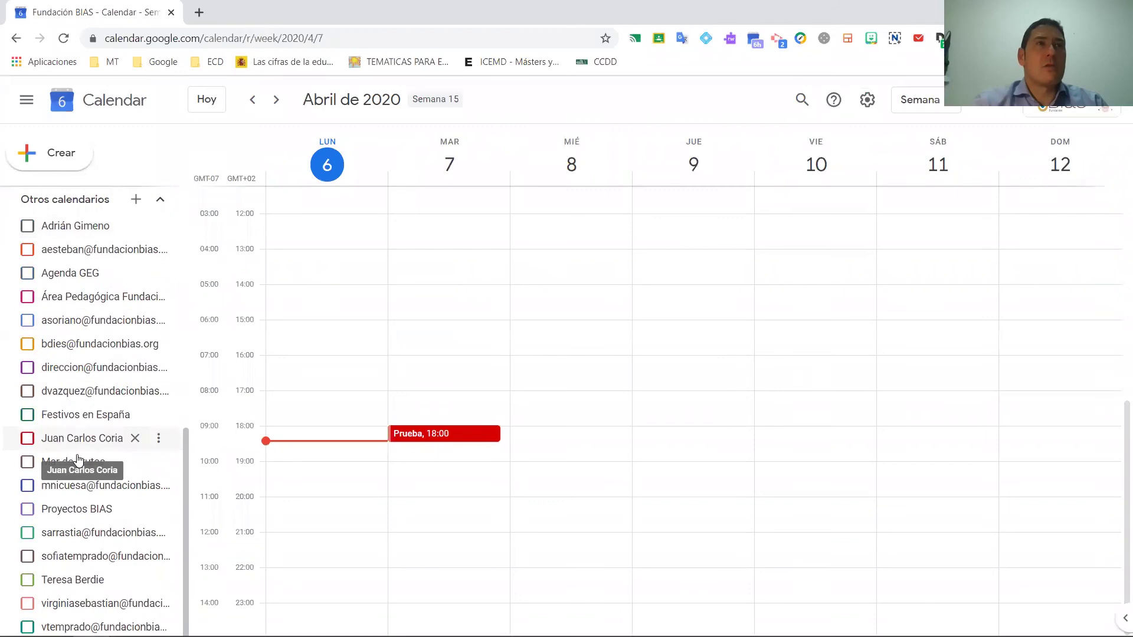
{"action": "scroll", "coordinate": [77, 454], "scroll_direction": "up", "scroll_amount": 3}
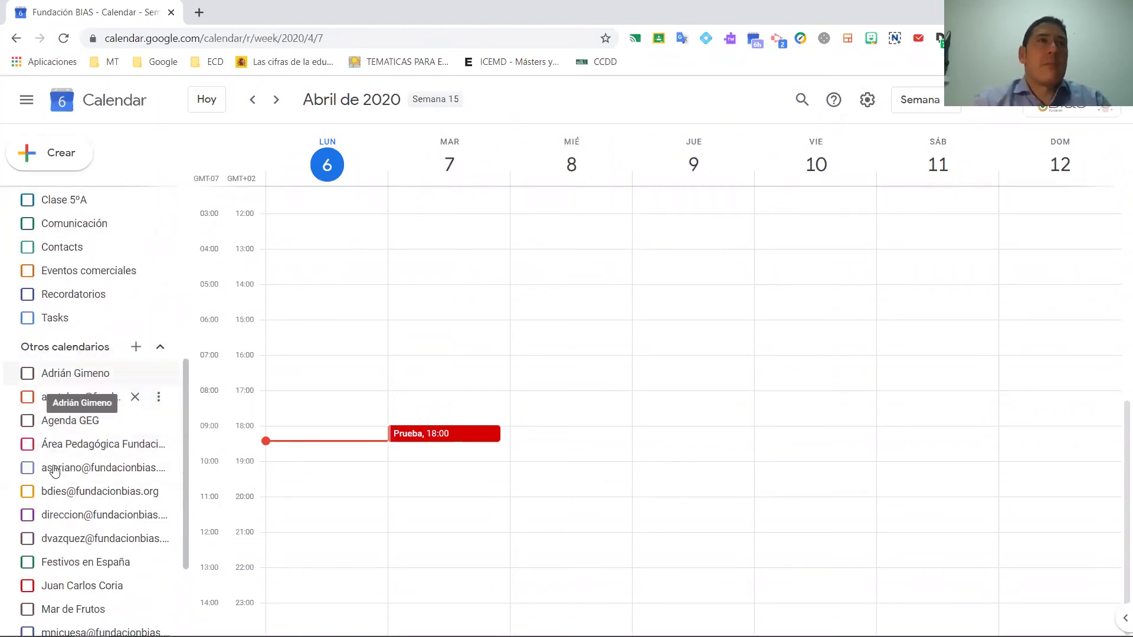
{"action": "scroll", "coordinate": [95, 413], "scroll_direction": "up", "scroll_amount": 5}
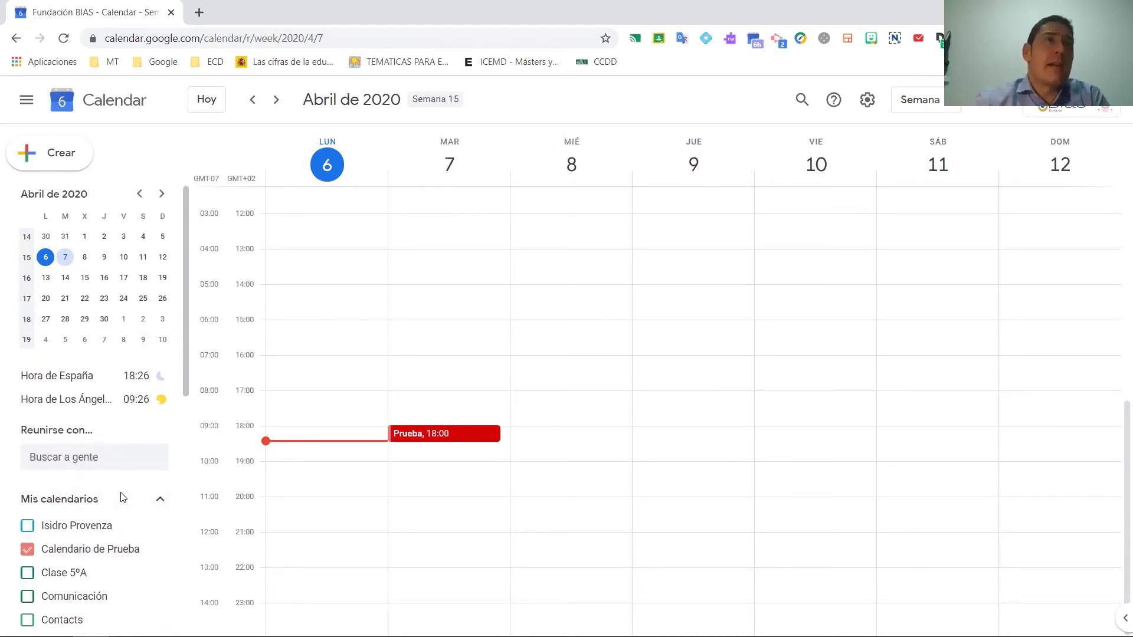
{"action": "scroll", "coordinate": [122, 497], "scroll_direction": "down", "scroll_amount": 4}
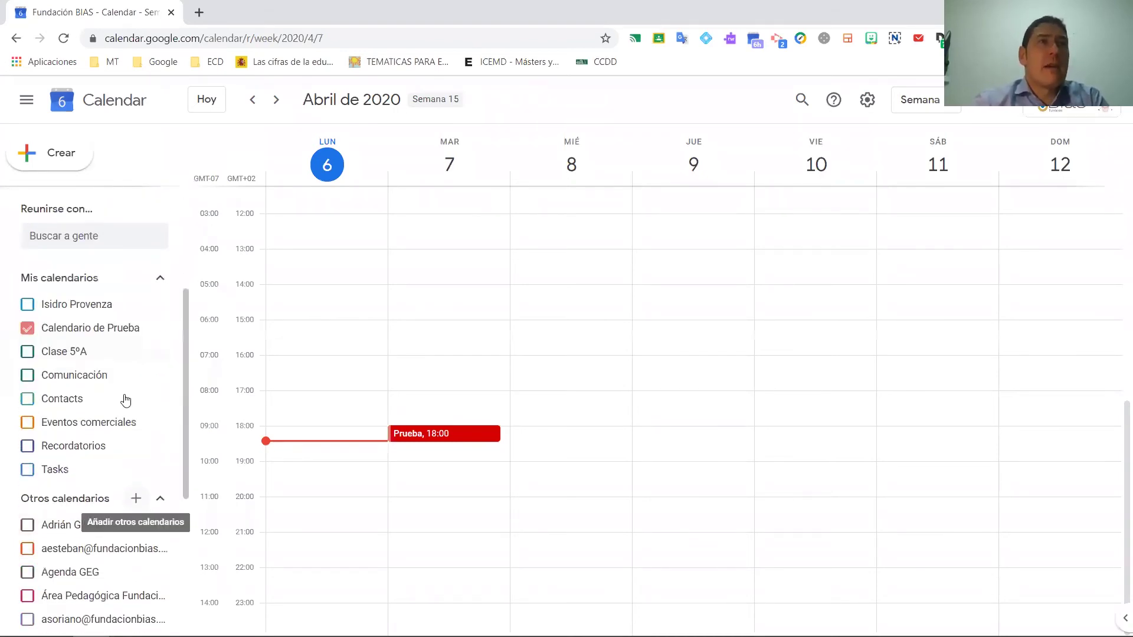
{"action": "left_click", "coordinate": [160, 279]}
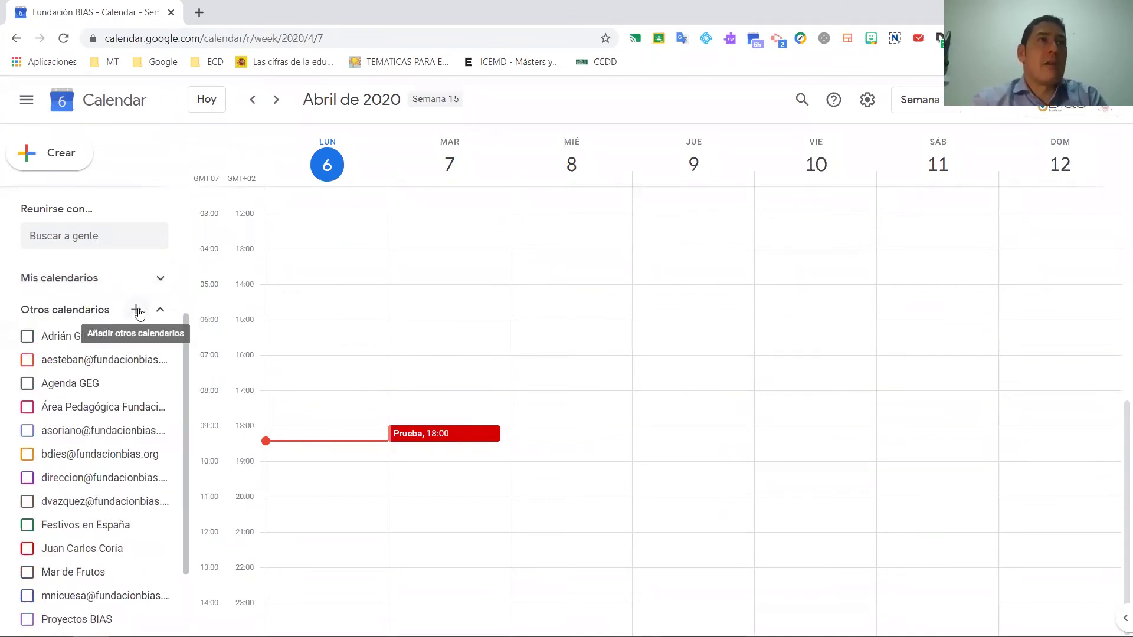
Browse Explorar calendarios de intereses through Festividades, Deportes and Otros, and expand Festivos regionales
{"action": "left_click", "coordinate": [136, 311]}
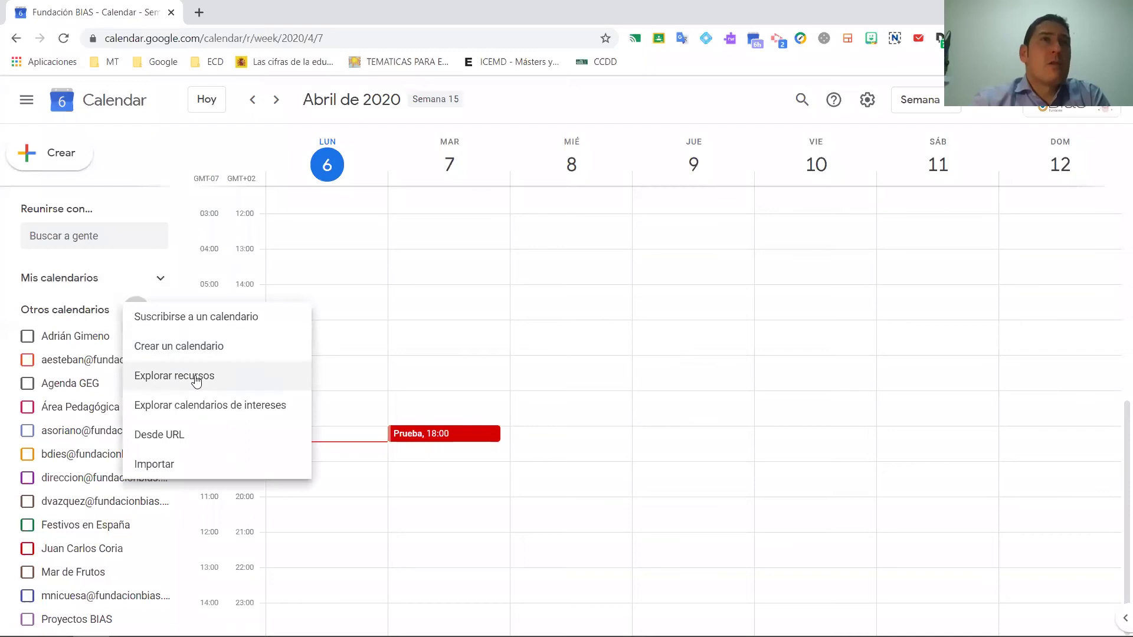
{"action": "left_click", "coordinate": [196, 407]}
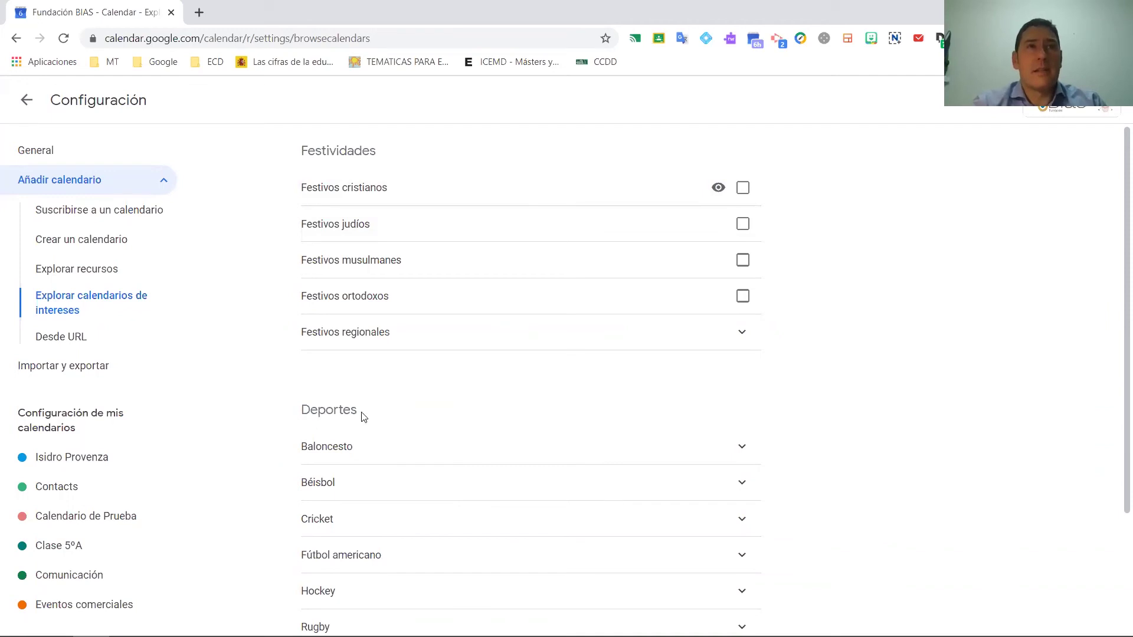
{"action": "scroll", "coordinate": [357, 407], "scroll_direction": "down", "scroll_amount": 3}
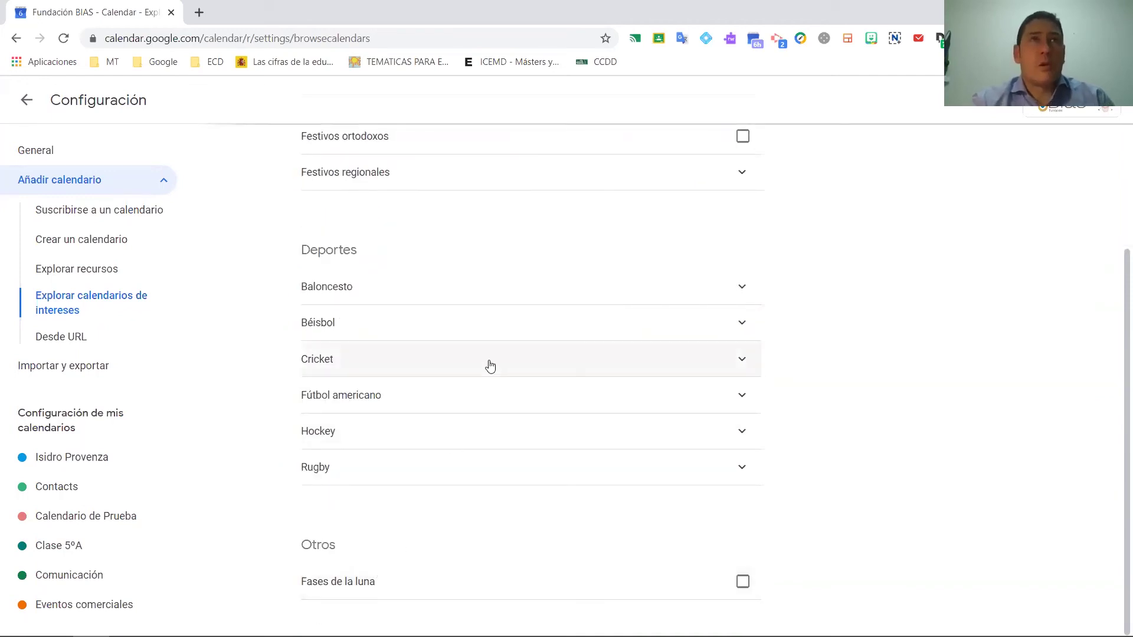
{"action": "scroll", "coordinate": [502, 363], "scroll_direction": "up", "scroll_amount": 3}
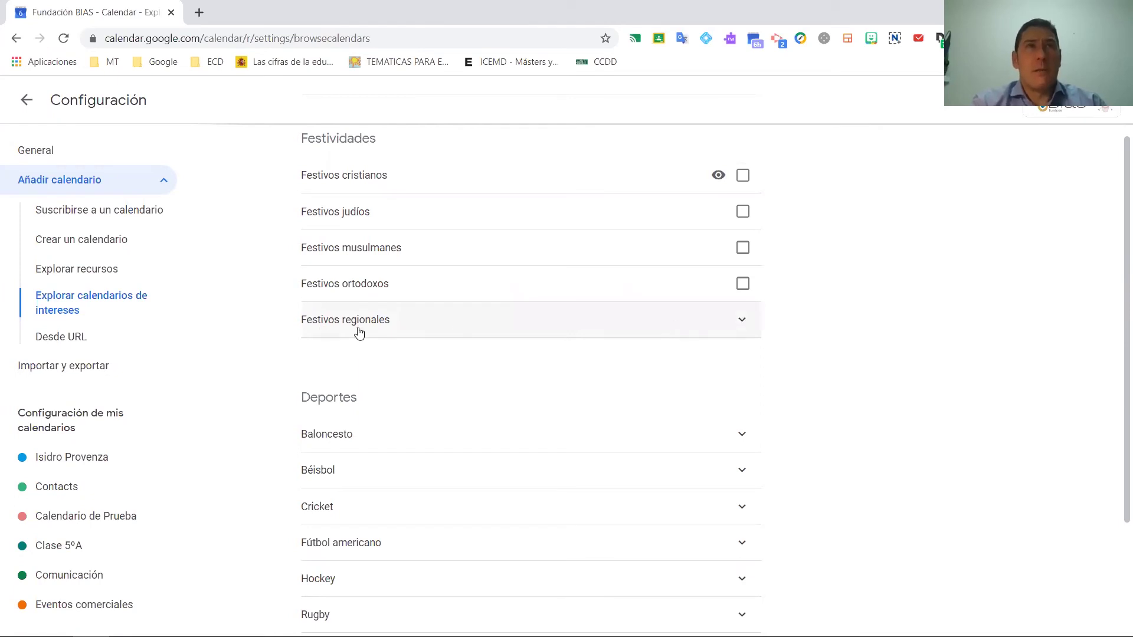
{"action": "left_click", "coordinate": [732, 334]}
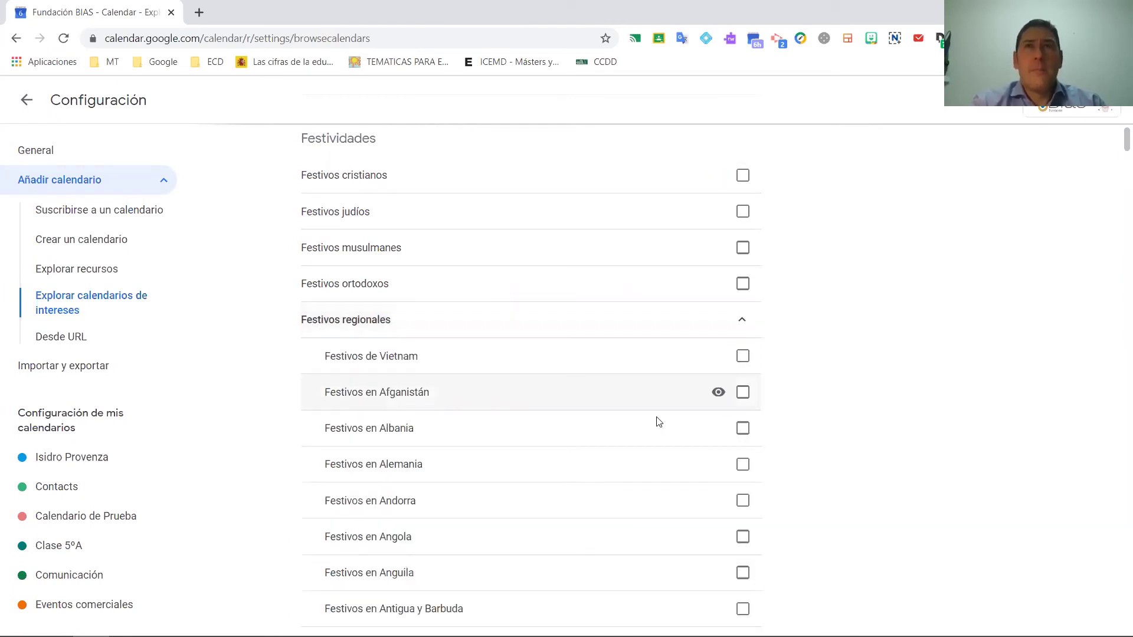
Ensure Festivos en España is selected among the regional holiday calendars, and return to the week view
{"action": "scroll", "coordinate": [657, 419], "scroll_direction": "down", "scroll_amount": 11}
{"action": "scroll", "coordinate": [659, 421], "scroll_direction": "down", "scroll_amount": 13}
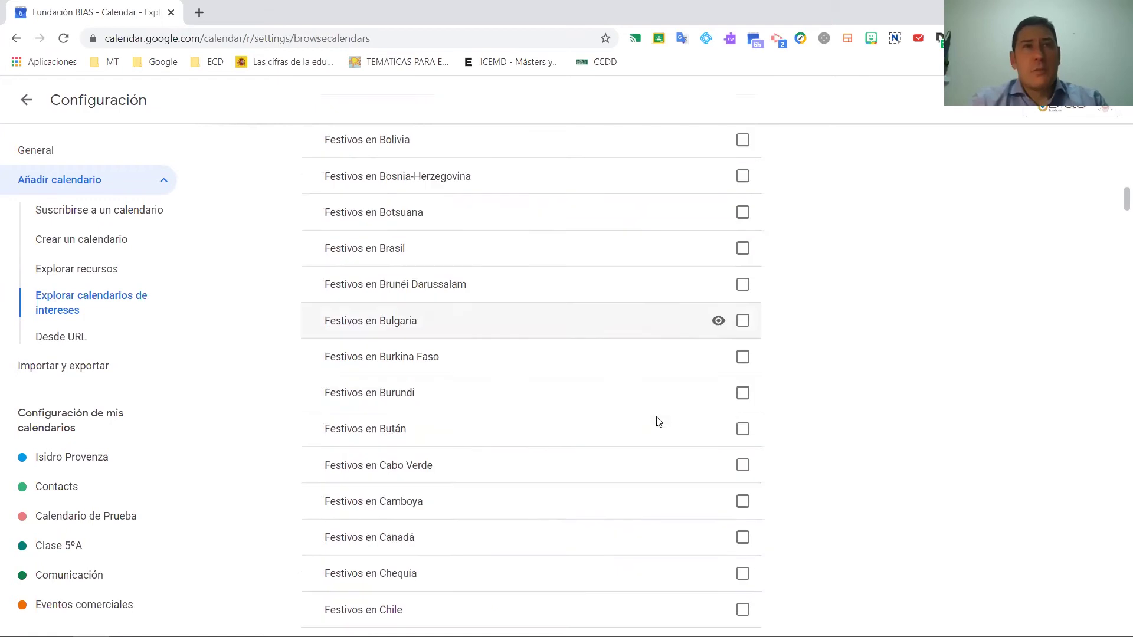
{"action": "scroll", "coordinate": [658, 421], "scroll_direction": "down", "scroll_amount": 11}
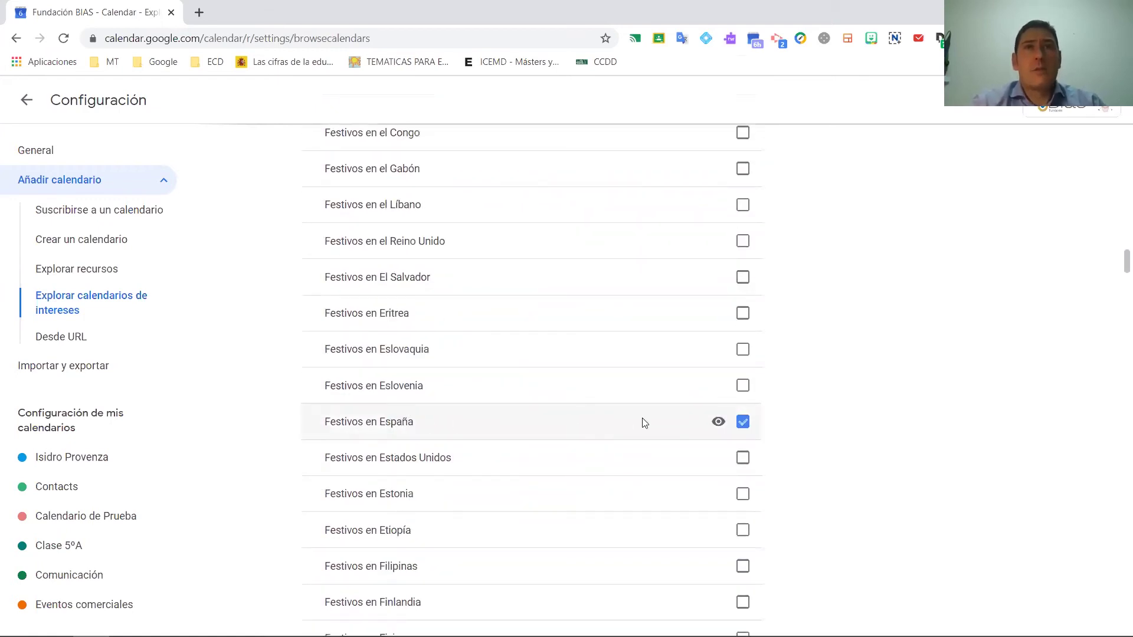
{"action": "left_click", "coordinate": [743, 422]}
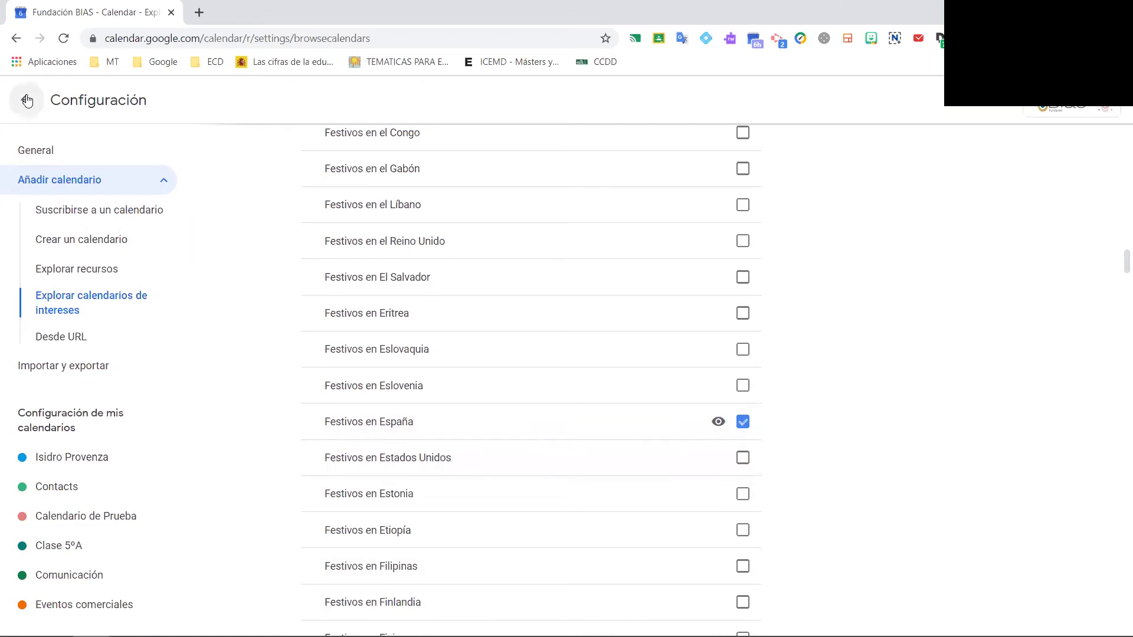
{"action": "left_click", "coordinate": [35, 117]}
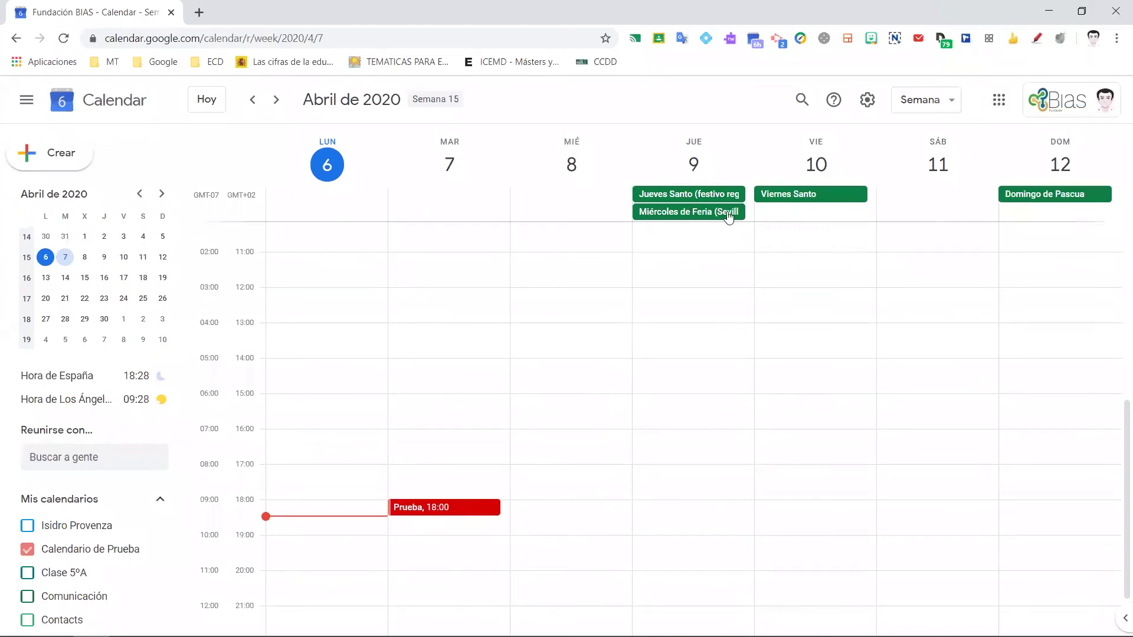
Look through the Spanish holidays in weeks 16 and 17 of April 2020, and return to week 15
{"action": "left_click", "coordinate": [277, 101]}
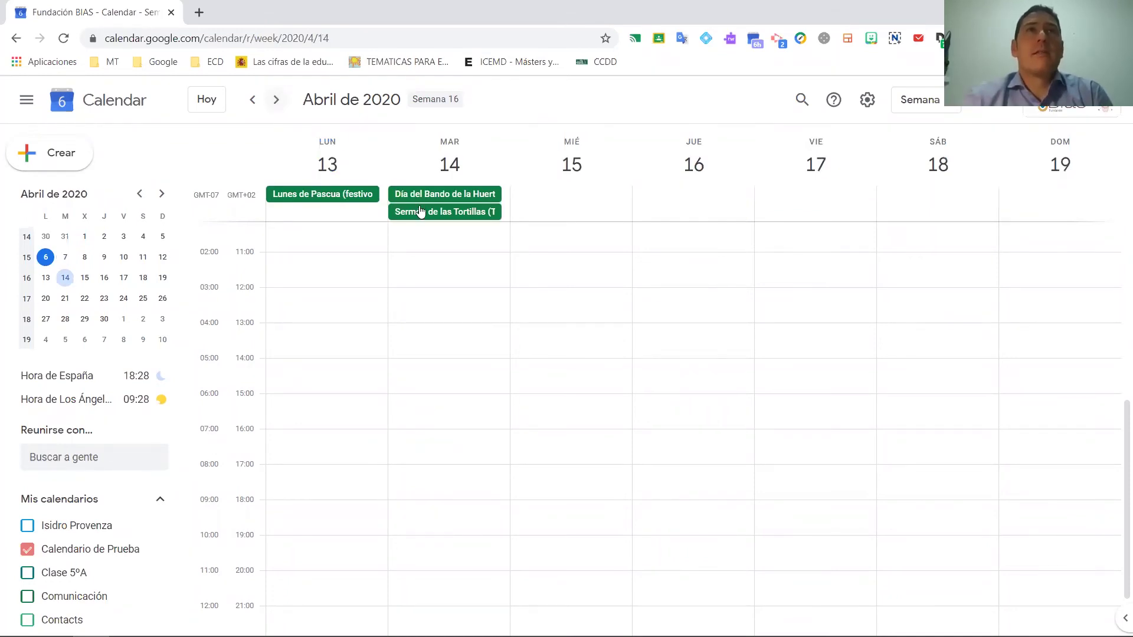
{"action": "left_click", "coordinate": [277, 105]}
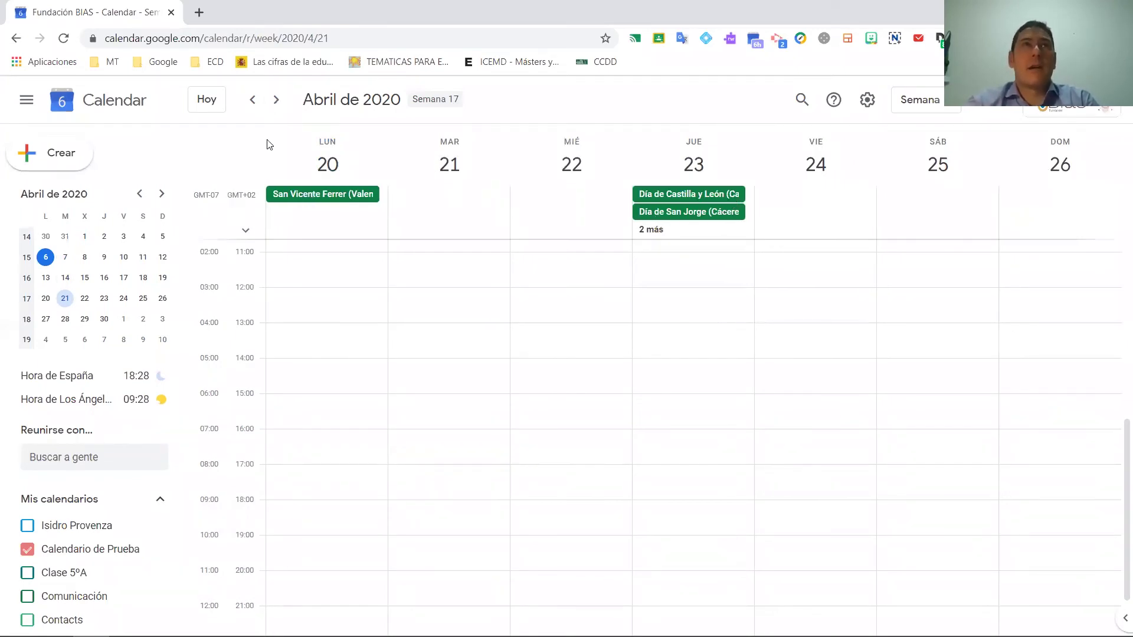
{"action": "left_click", "coordinate": [260, 105]}
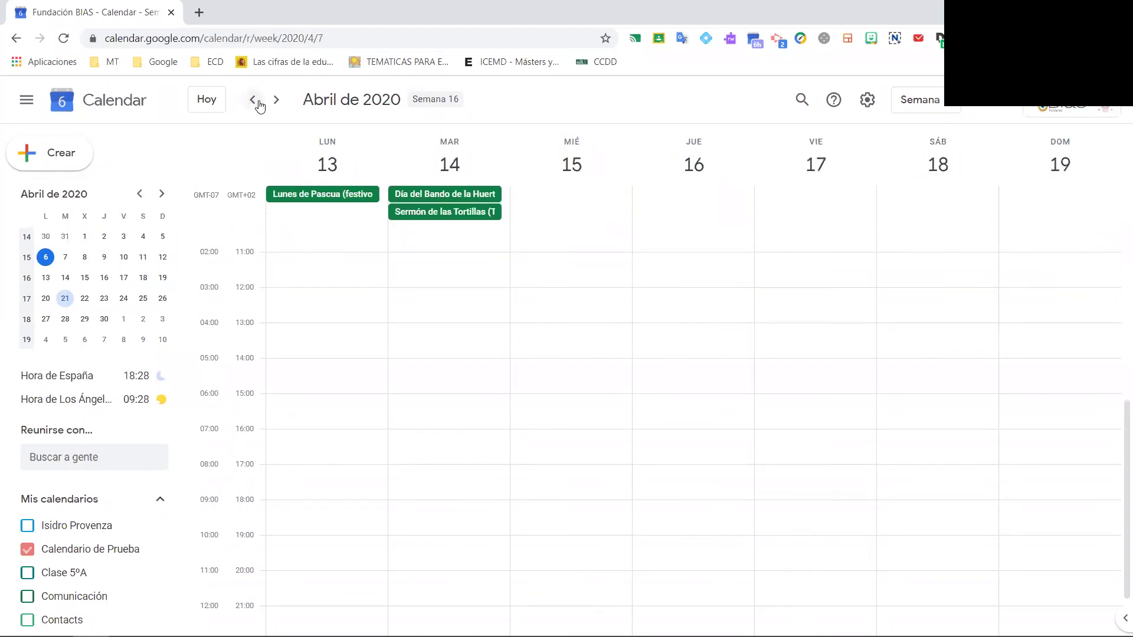
{"action": "left_click", "coordinate": [260, 105]}
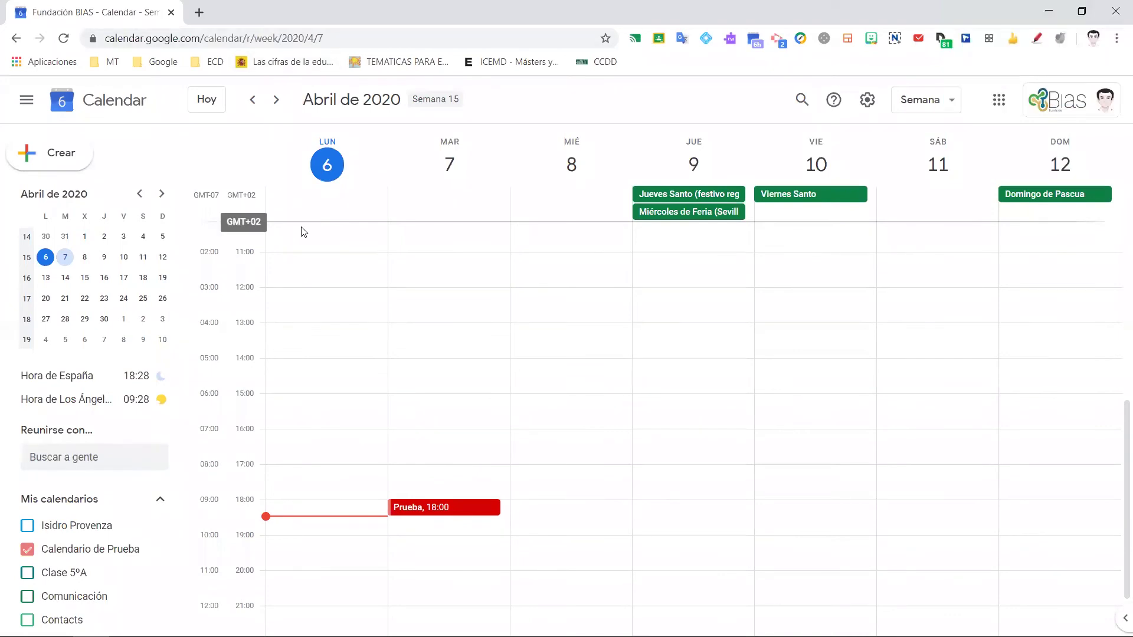
Open the Suscribirse a un calendario page from the options for adding other calendars, and return to the week view
{"action": "scroll", "coordinate": [142, 507], "scroll_direction": "down", "scroll_amount": 3}
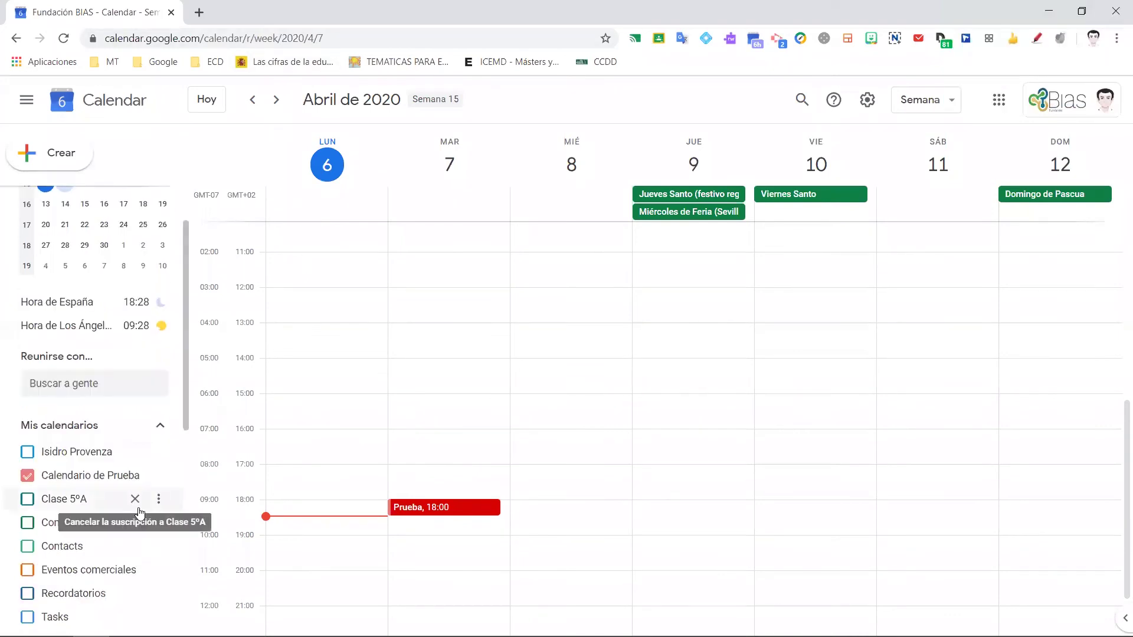
{"action": "scroll", "coordinate": [151, 531], "scroll_direction": "down", "scroll_amount": 1}
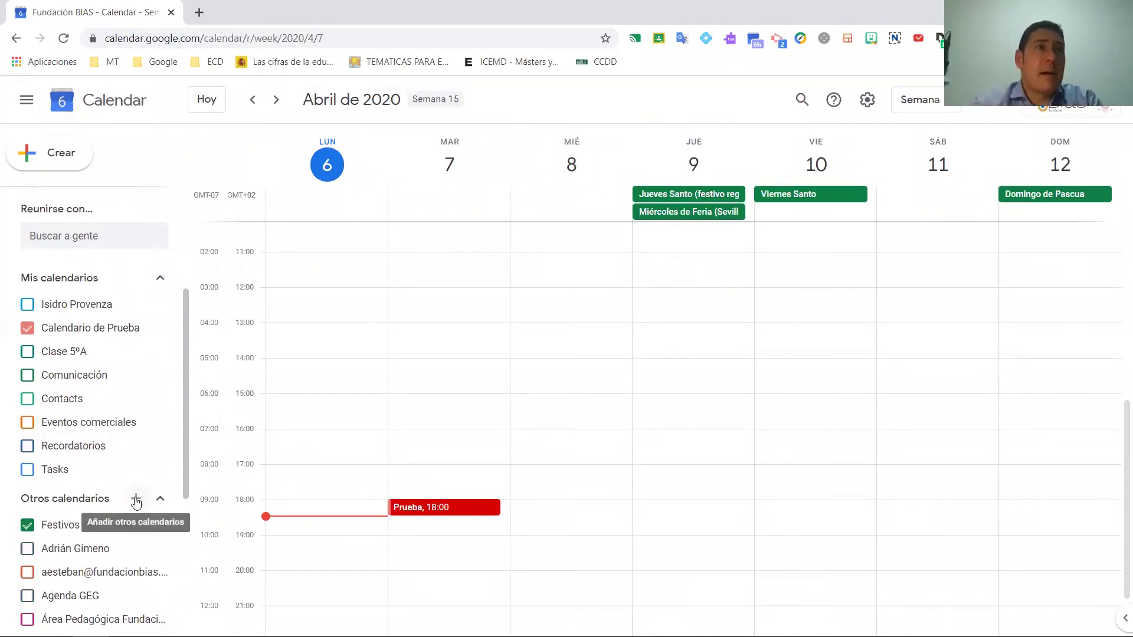
{"action": "left_click", "coordinate": [136, 500]}
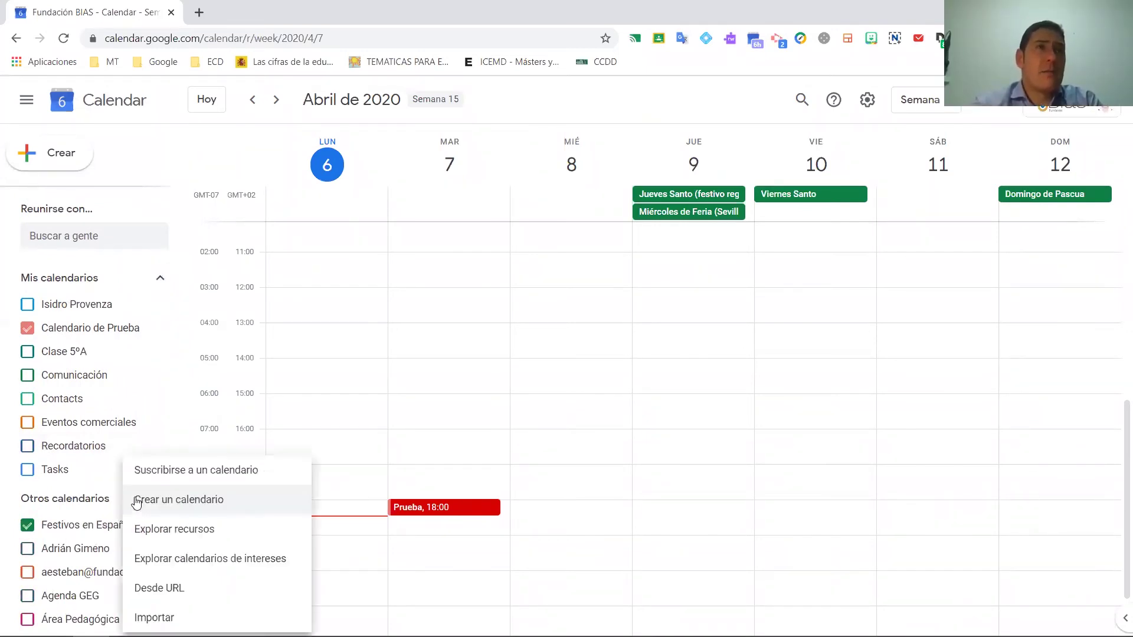
{"action": "left_click", "coordinate": [199, 472]}
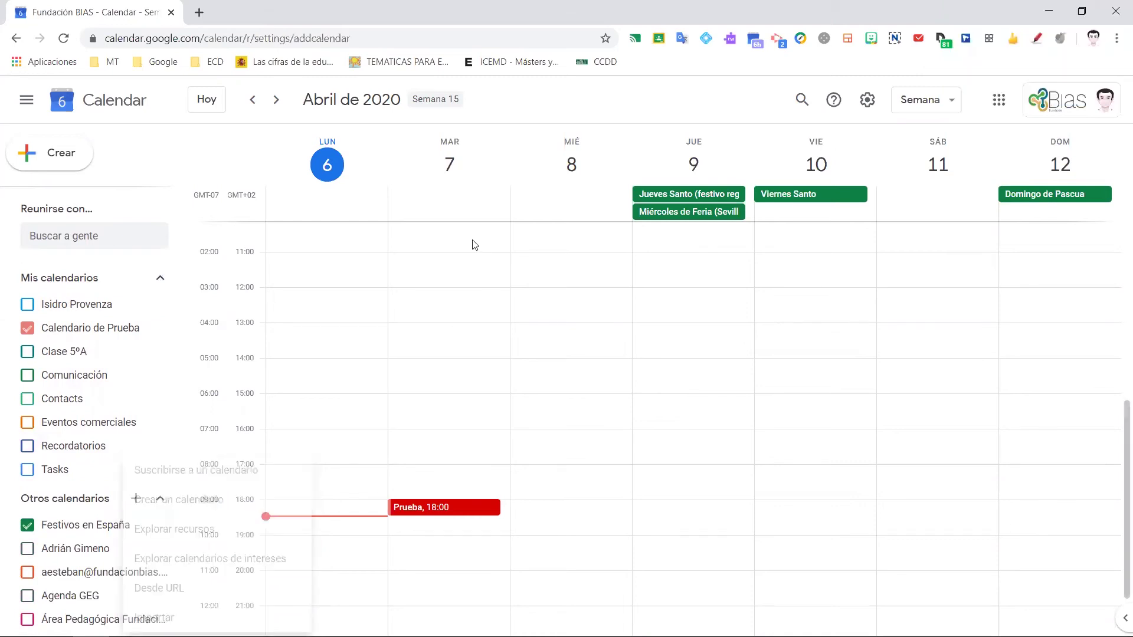
{"action": "left_click", "coordinate": [27, 101]}
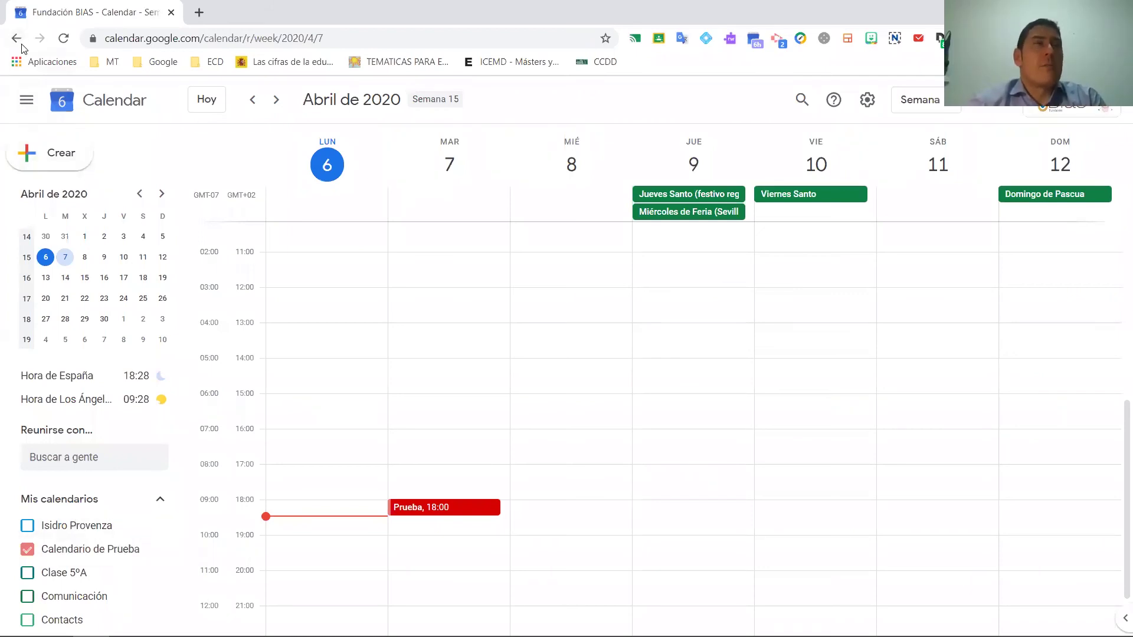
Show the options for adding calendars to Otros calendarios
{"action": "scroll", "coordinate": [118, 514], "scroll_direction": "down", "scroll_amount": 4}
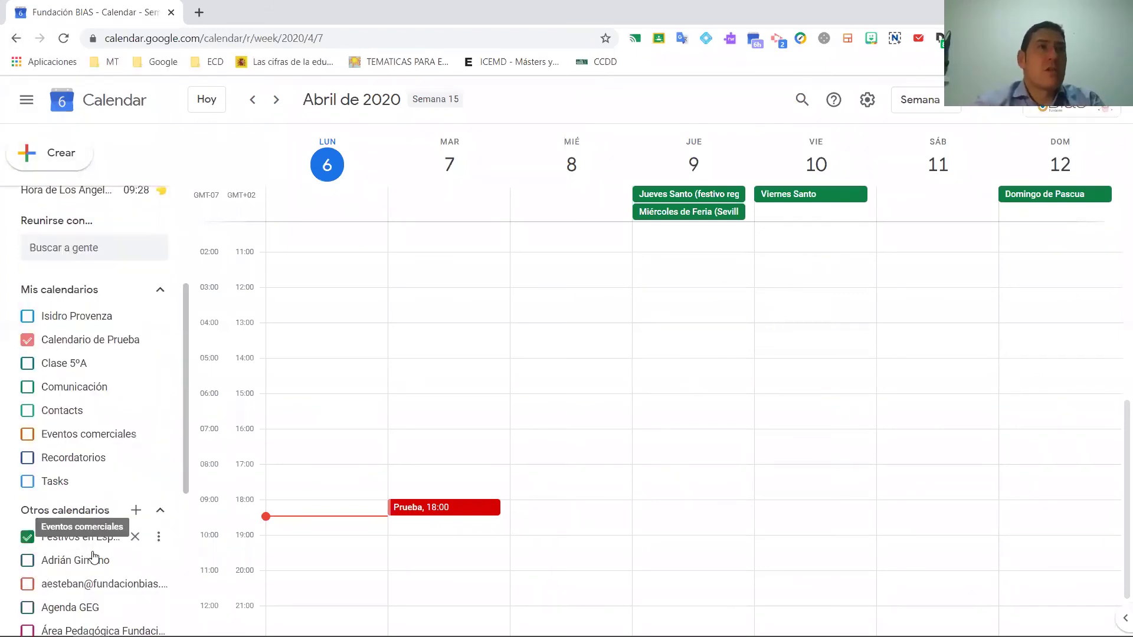
{"action": "left_click", "coordinate": [136, 500]}
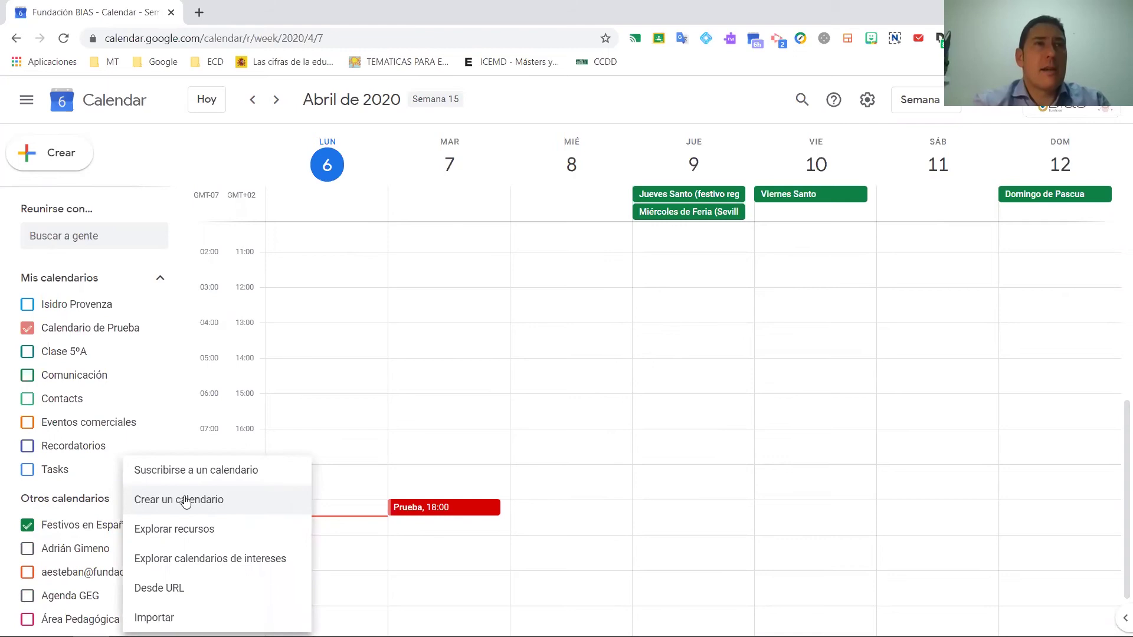